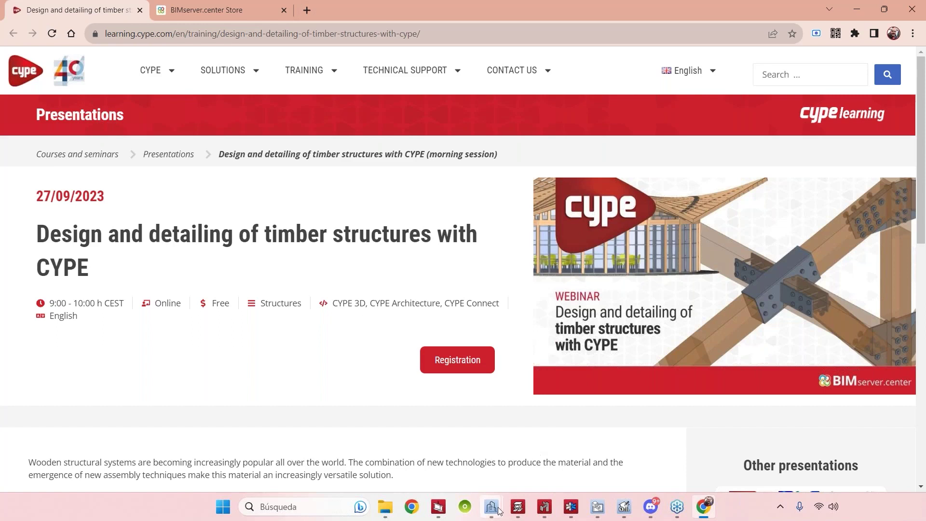
Switch to the Chill Deck House project in CYPE Architecture and look over the timber house in 3D
{"action": "mouse_move", "coordinate": [499, 510]}
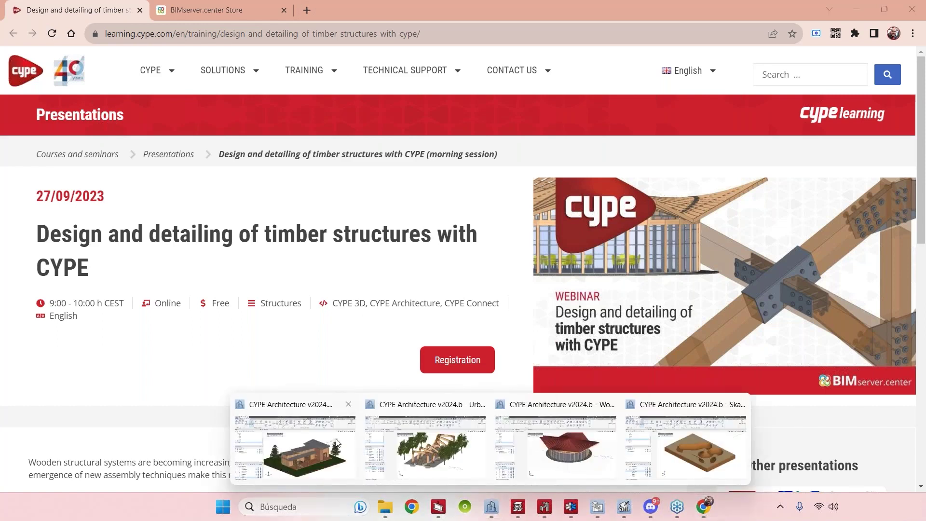
{"action": "left_click", "coordinate": [393, 470]}
{"action": "middle_click_drag", "start_coordinate": [689, 447], "coordinate": [723, 445]}
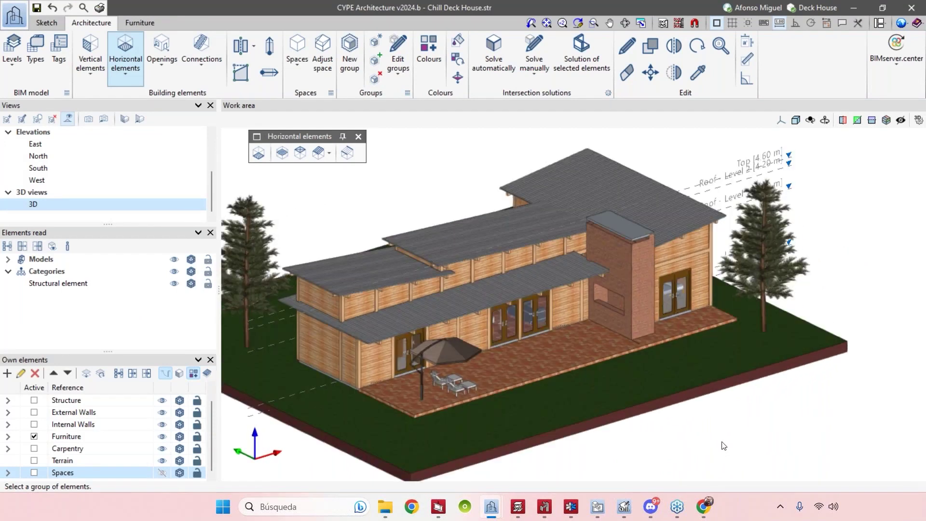
{"action": "middle_click_drag", "start_coordinate": [843, 436], "coordinate": [662, 376]}
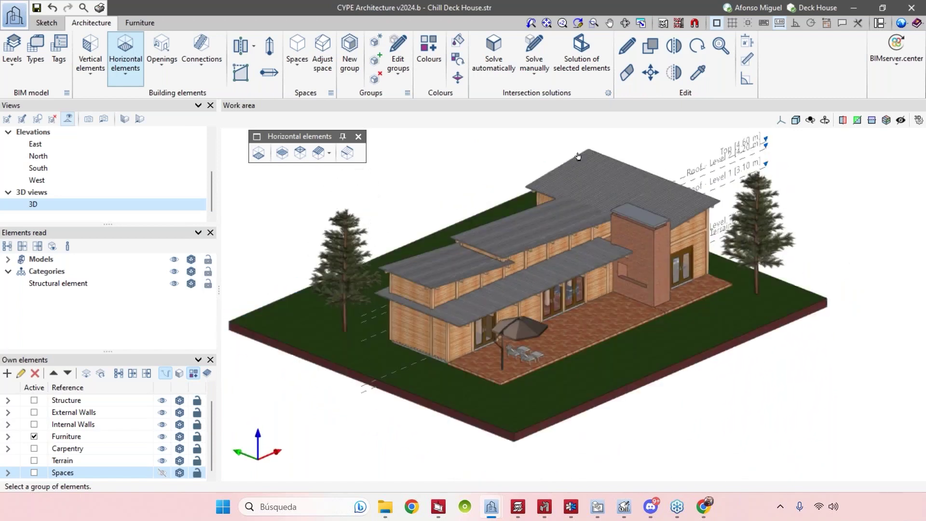
View the house in front elevation (XZ) and in plan (XY), and return to an oblique 3D view
{"action": "left_click", "coordinate": [778, 124]}
{"action": "left_click", "coordinate": [779, 139]}
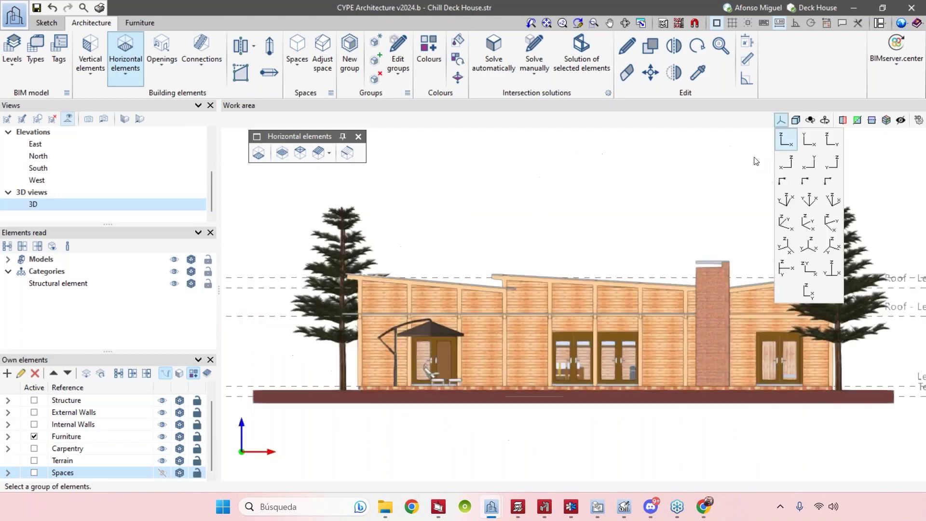
{"action": "left_click", "coordinate": [806, 143]}
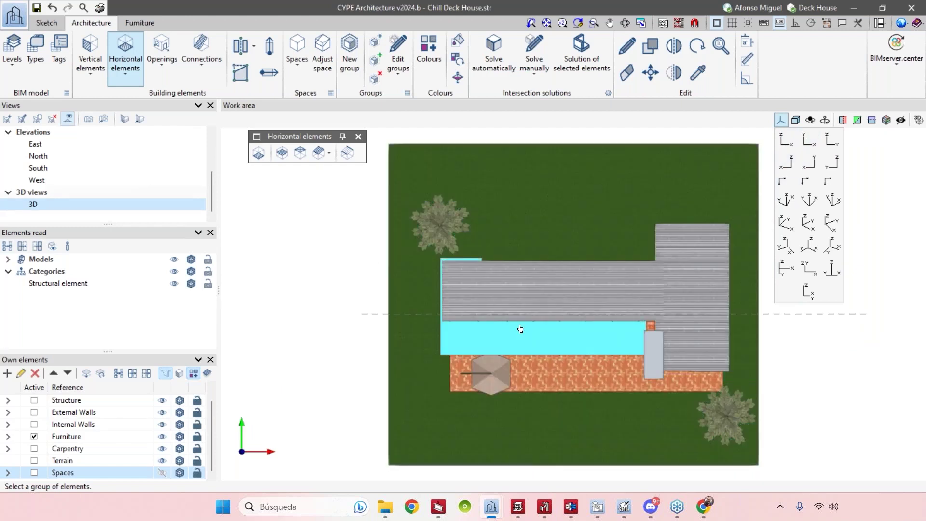
{"action": "left_click_drag", "start_coordinate": [558, 283], "coordinate": [665, 208]}
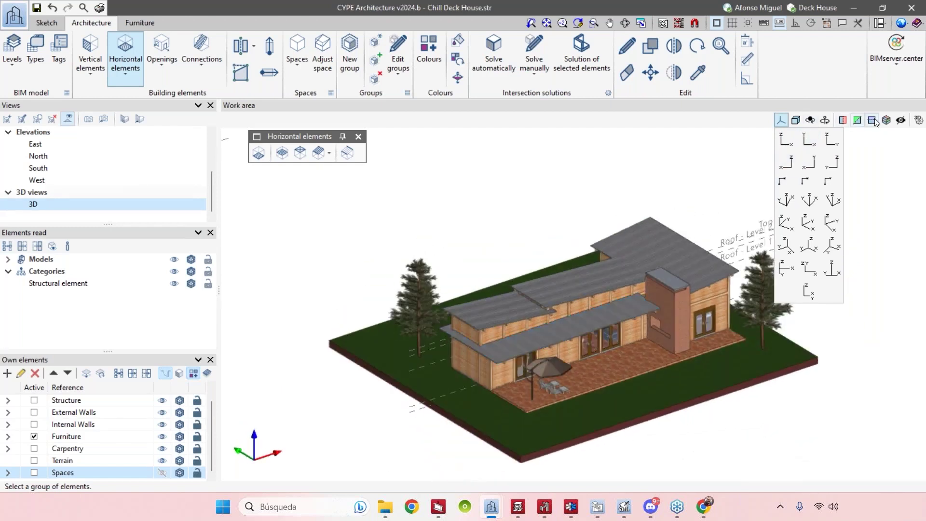
Enable the section box and lower its upper face below the roofs to look into the rooms
{"action": "left_click", "coordinate": [886, 119]}
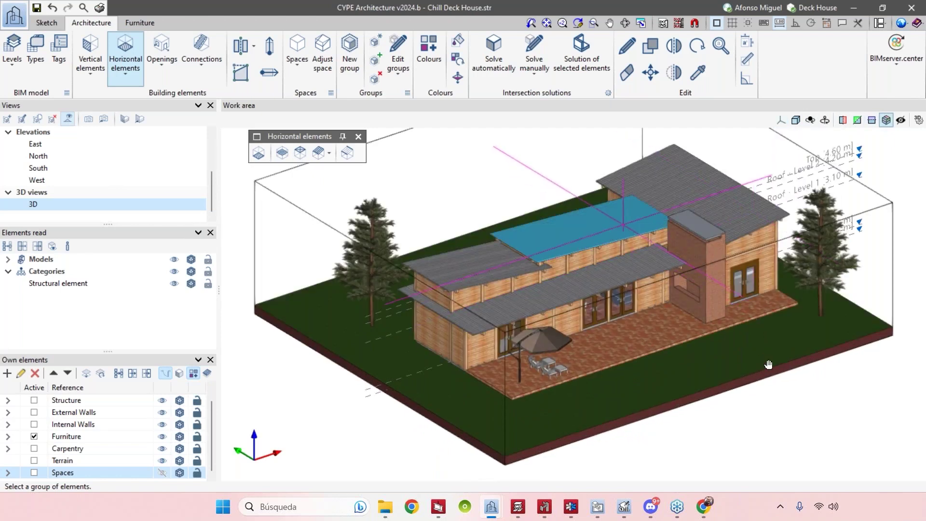
{"action": "scroll", "coordinate": [668, 290], "scroll_direction": "down", "scroll_amount": 3}
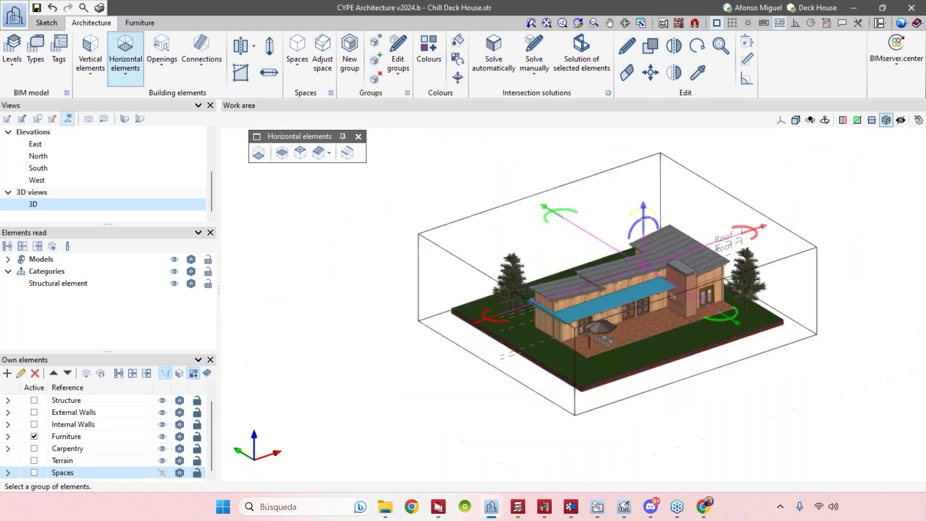
{"action": "scroll", "coordinate": [643, 203], "scroll_direction": "up", "scroll_amount": 2}
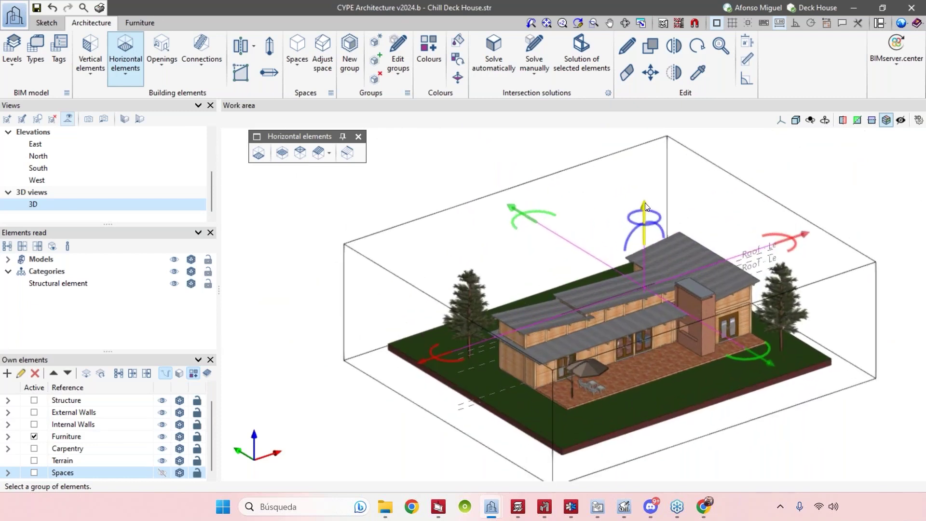
{"action": "left_click_drag", "start_coordinate": [646, 232], "coordinate": [643, 271]}
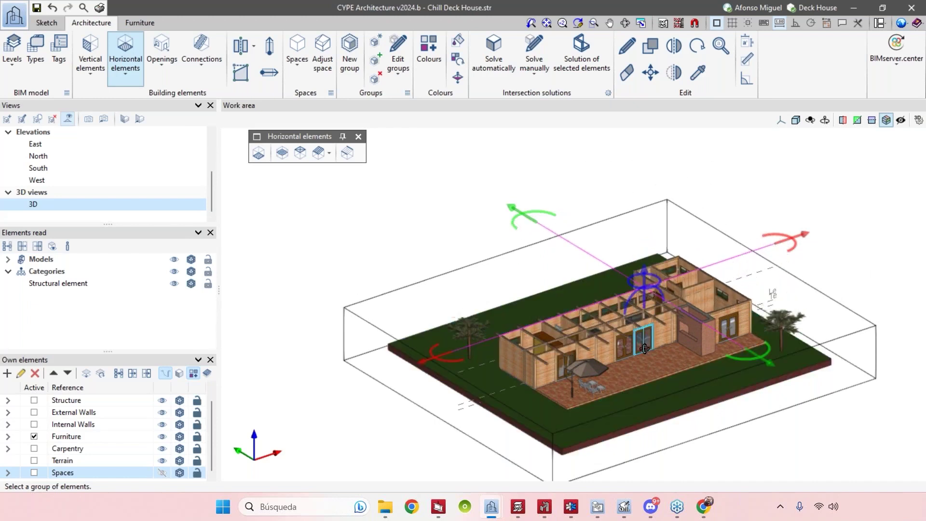
{"action": "middle_click_drag", "start_coordinate": [650, 342], "coordinate": [631, 333]}
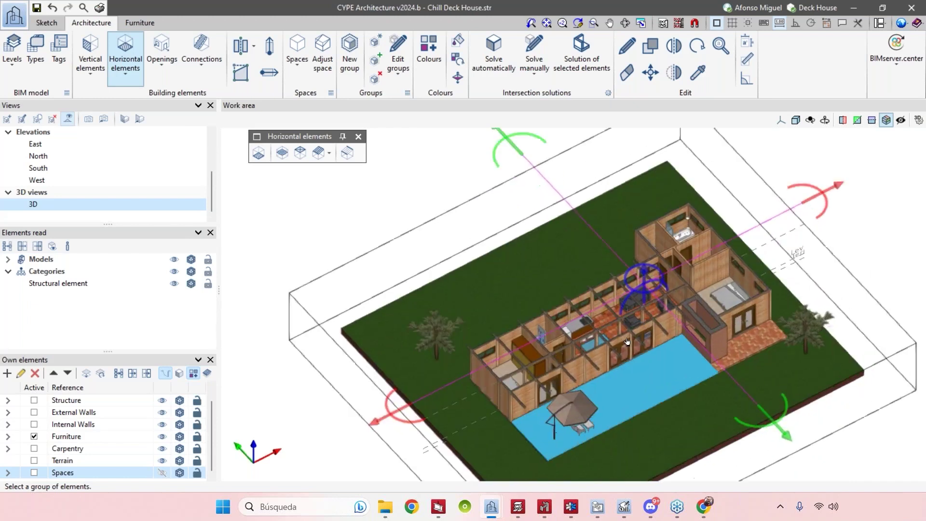
Examine the sectioned house with the box moved along its axes, restore the full house and disable the section box
{"action": "scroll", "coordinate": [628, 330], "scroll_direction": "up", "scroll_amount": 2}
{"action": "left_click_drag", "start_coordinate": [645, 261], "coordinate": [655, 323]}
{"action": "scroll", "coordinate": [656, 324], "scroll_direction": "down", "scroll_amount": 3}
{"action": "middle_click_drag", "start_coordinate": [656, 323], "coordinate": [328, 217]}
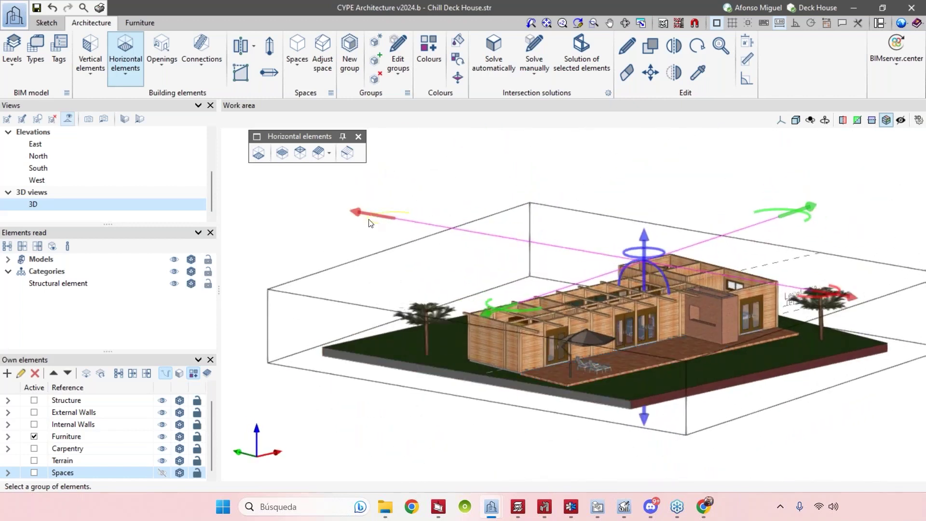
{"action": "middle_click_drag", "start_coordinate": [498, 405], "coordinate": [520, 275]}
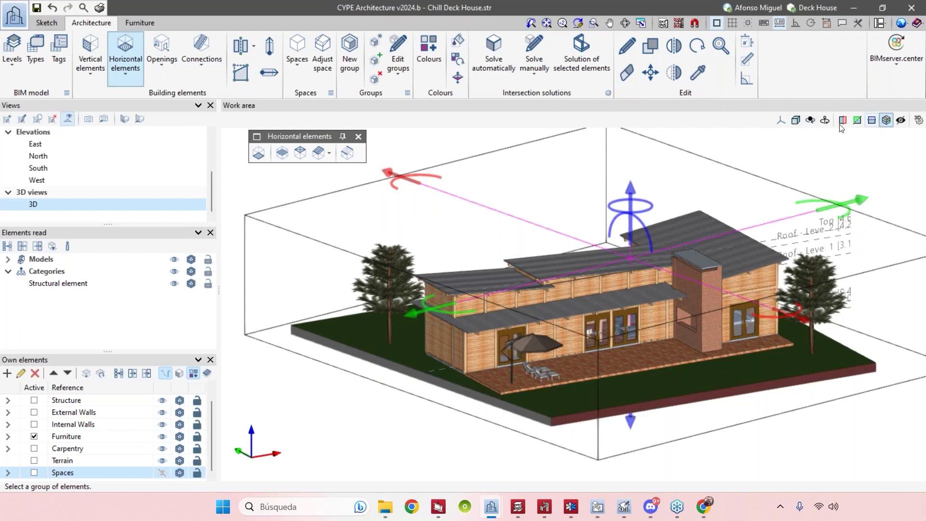
{"action": "left_click", "coordinate": [886, 120]}
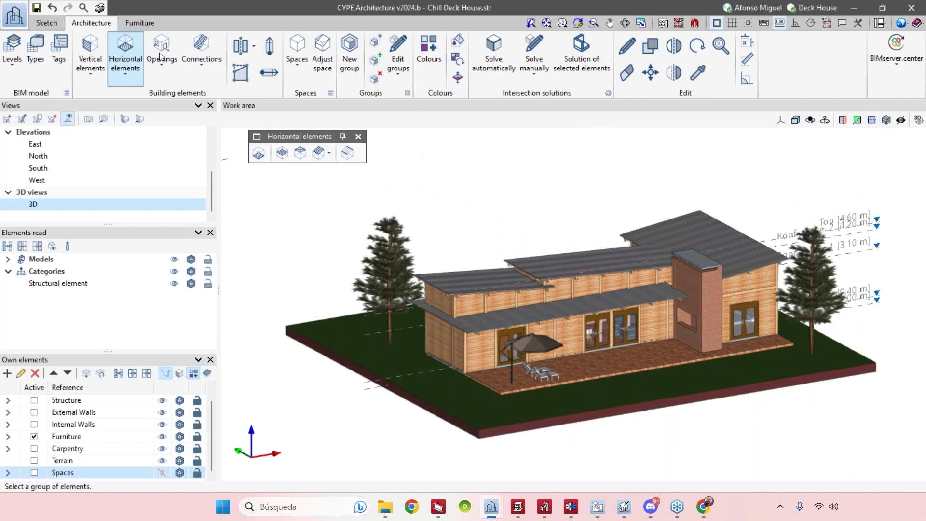
Review the Wood 1, Wood 2 and Wood 3 materials in the project's colour library and close it without changes
{"action": "left_click", "coordinate": [424, 82]}
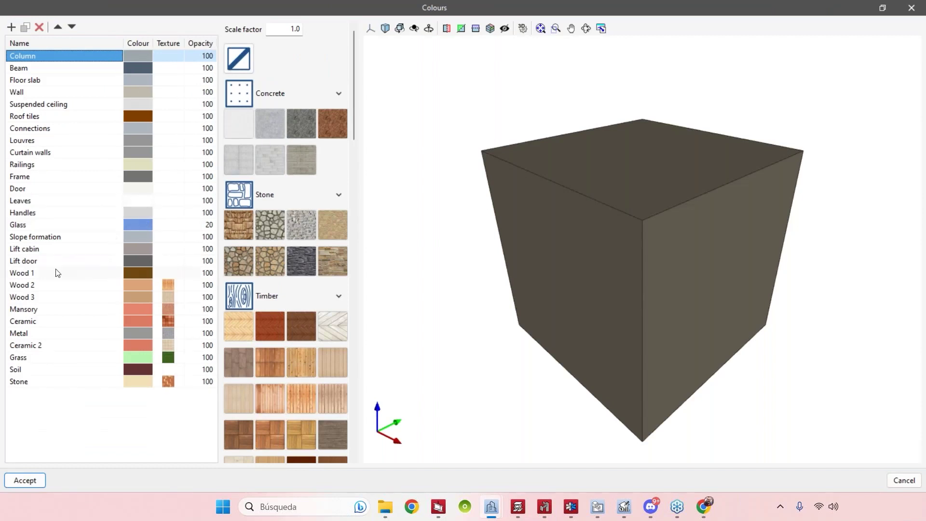
{"action": "left_click", "coordinate": [32, 273]}
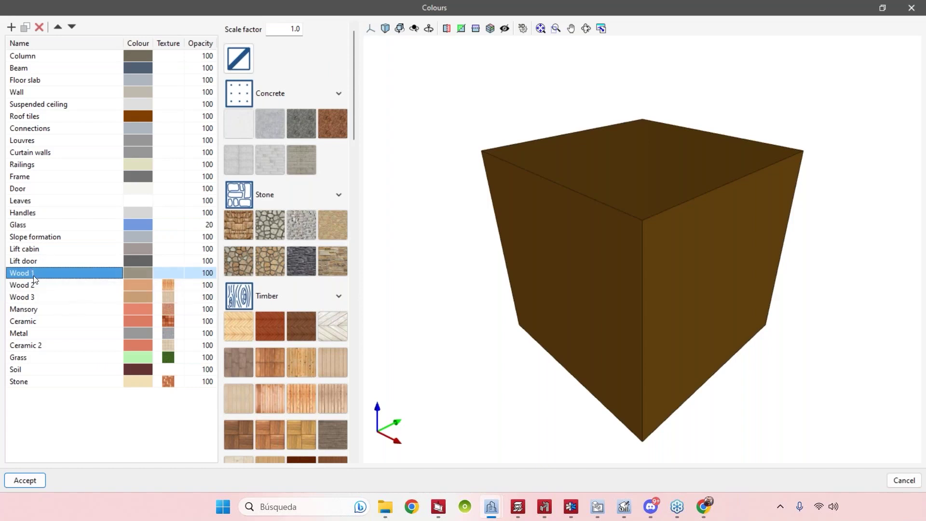
{"action": "key", "text": "Down"}
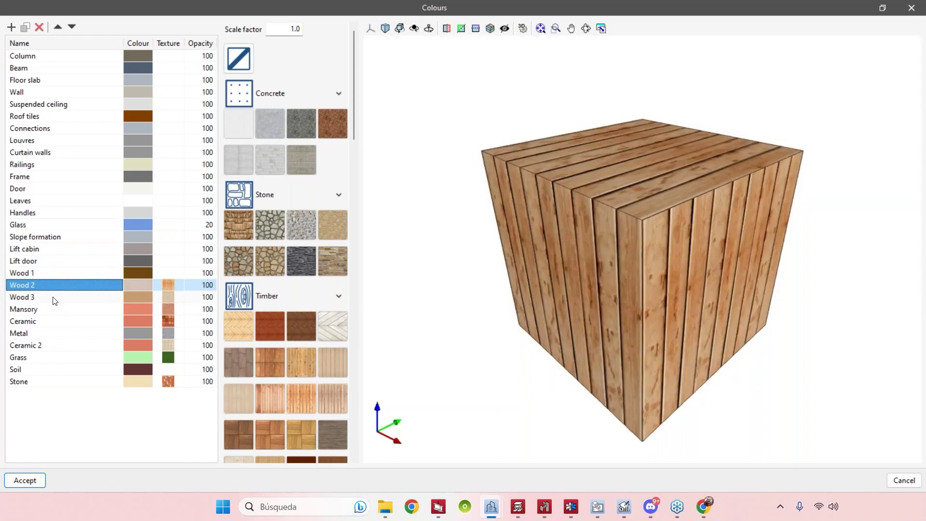
{"action": "left_click", "coordinate": [42, 299]}
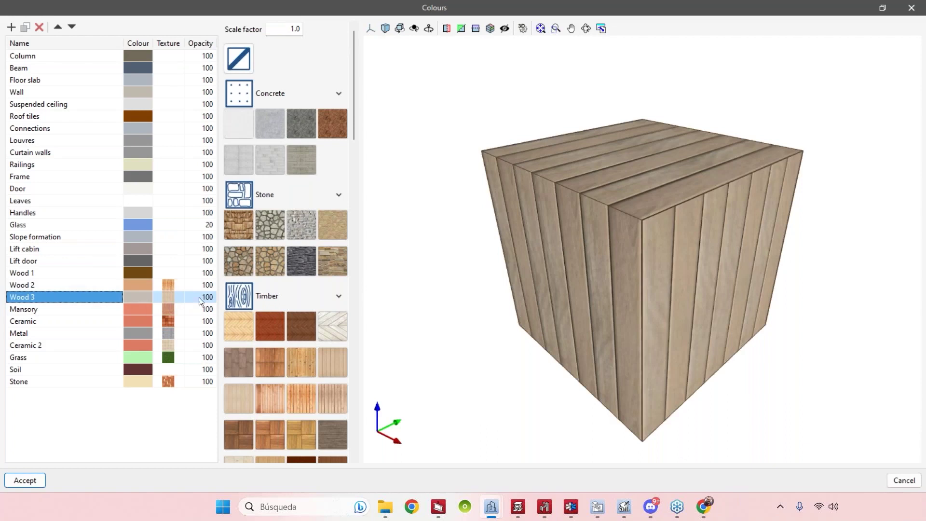
{"action": "key", "text": "Tab"}
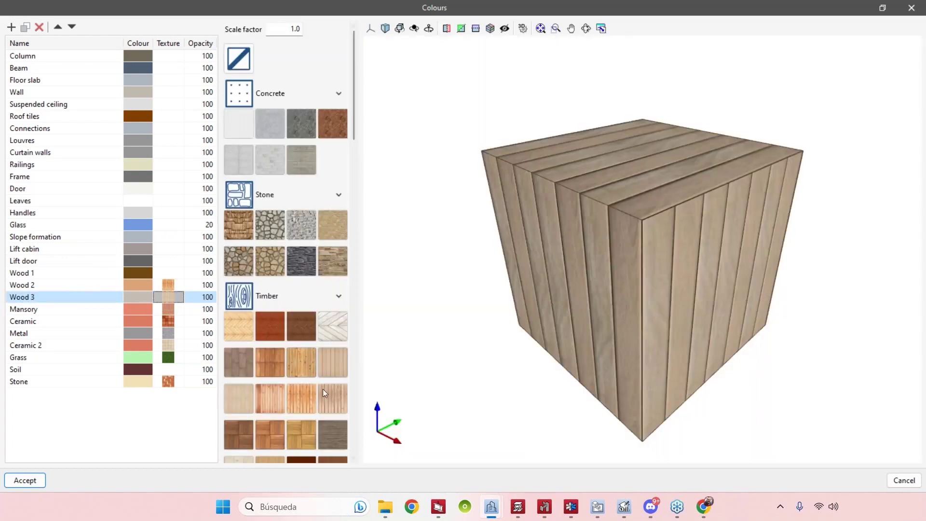
{"action": "left_click", "coordinate": [138, 288], "text": "ctrl"}
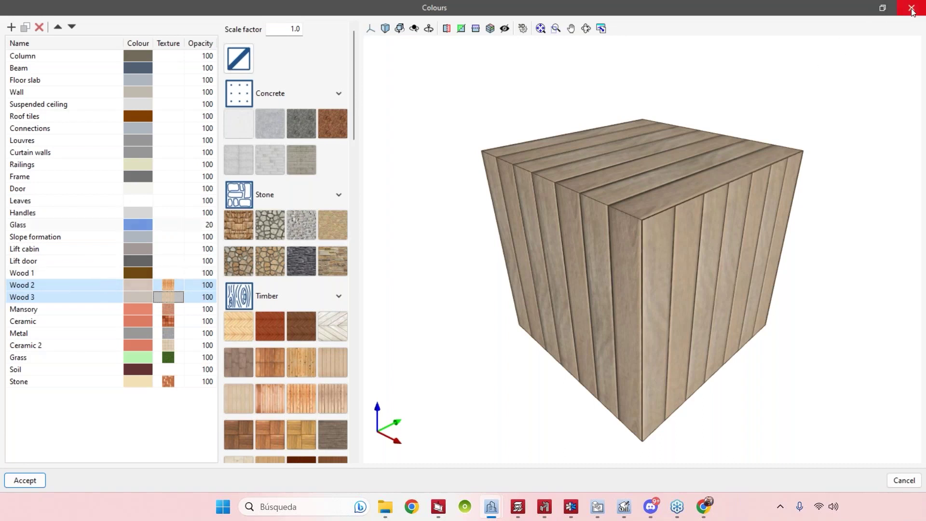
{"action": "key", "text": "Escape"}
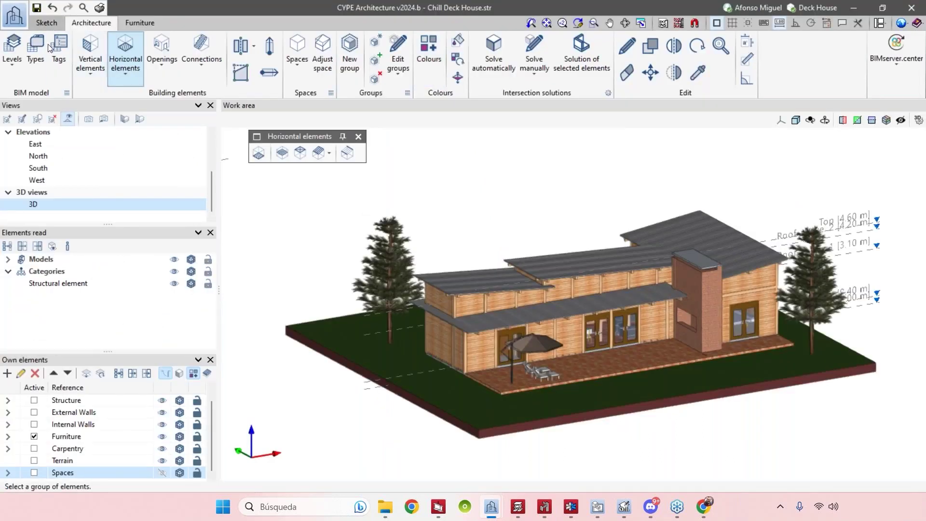
Inspect the External Walls - Wood (12 cm) type in the element types, including its face material options, without changing it
{"action": "left_click", "coordinate": [43, 59]}
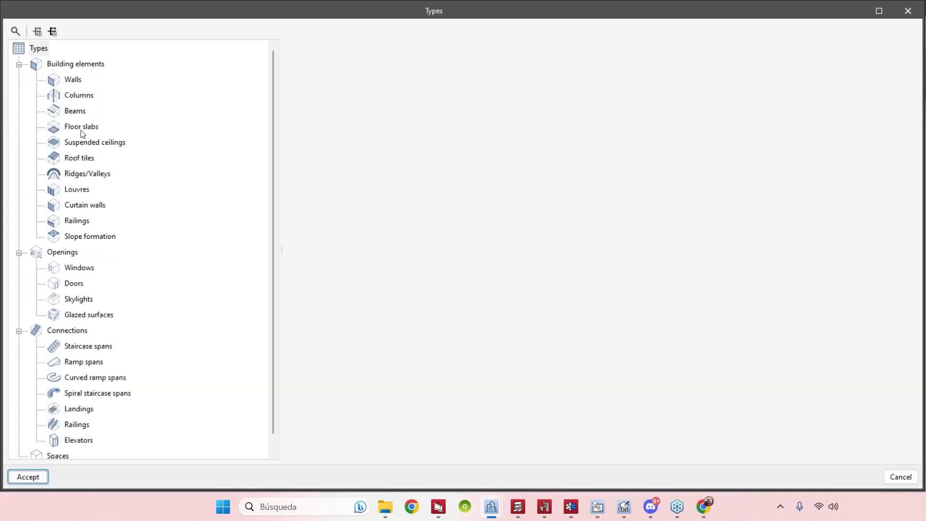
{"action": "left_click", "coordinate": [70, 79]}
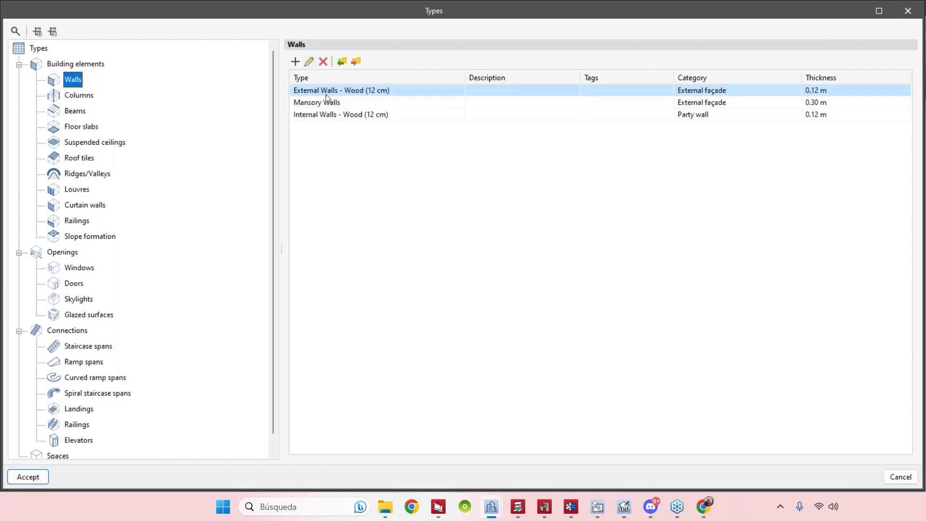
{"action": "left_click", "coordinate": [310, 61]}
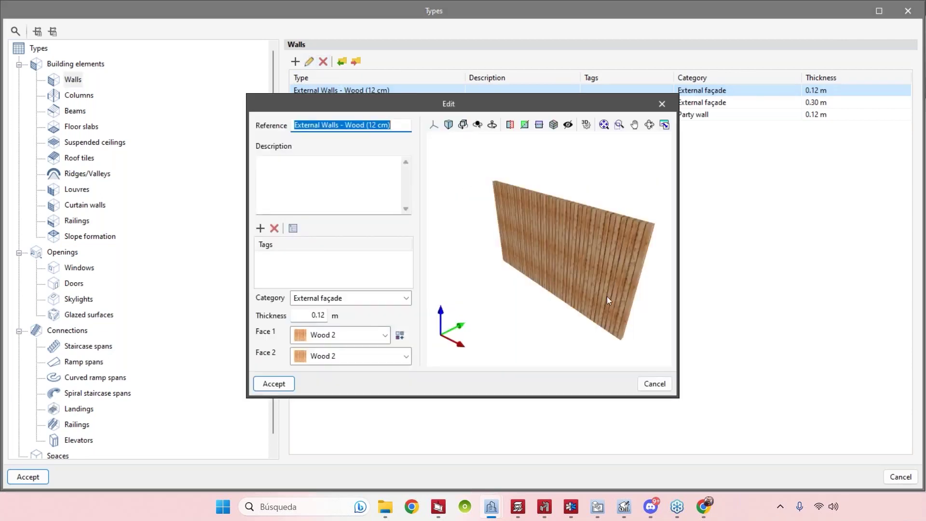
{"action": "mouse_move", "coordinate": [576, 292]}
{"action": "middle_mouse_down"}
{"action": "mouse_move", "coordinate": [612, 288]}
{"action": "mouse_move", "coordinate": [433, 272]}
{"action": "middle_mouse_up"}
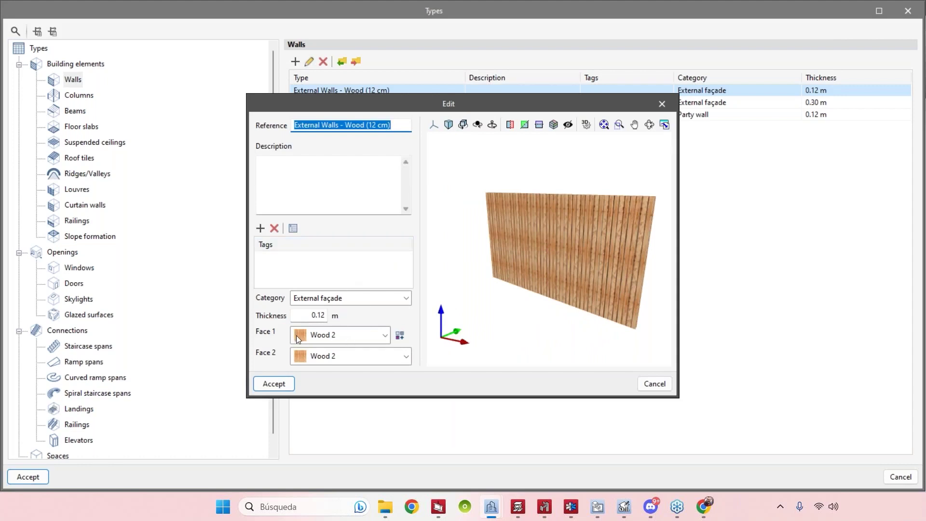
{"action": "mouse_move", "coordinate": [607, 270]}
{"action": "middle_mouse_down"}
{"action": "mouse_move", "coordinate": [589, 266]}
{"action": "mouse_move", "coordinate": [595, 256]}
{"action": "mouse_move", "coordinate": [446, 291]}
{"action": "middle_mouse_up"}
{"action": "left_click", "coordinate": [369, 335]}
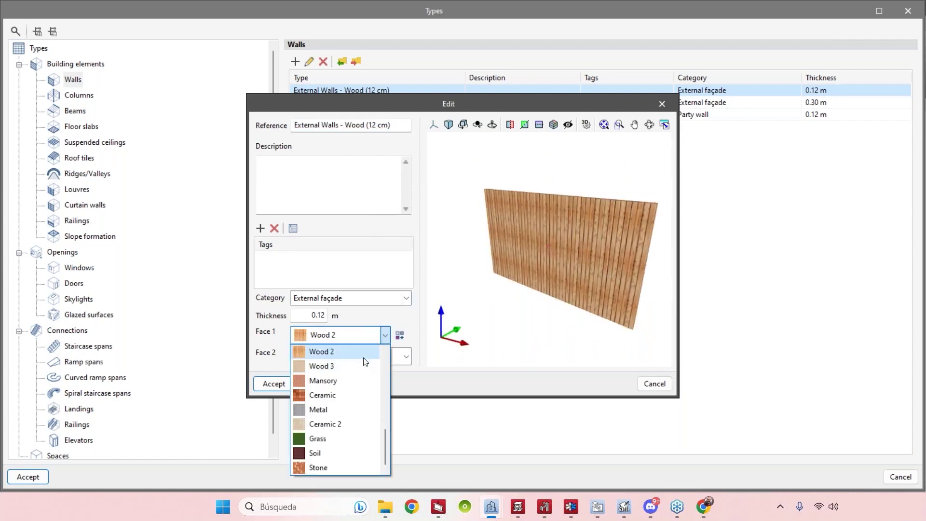
{"action": "left_click", "coordinate": [661, 100]}
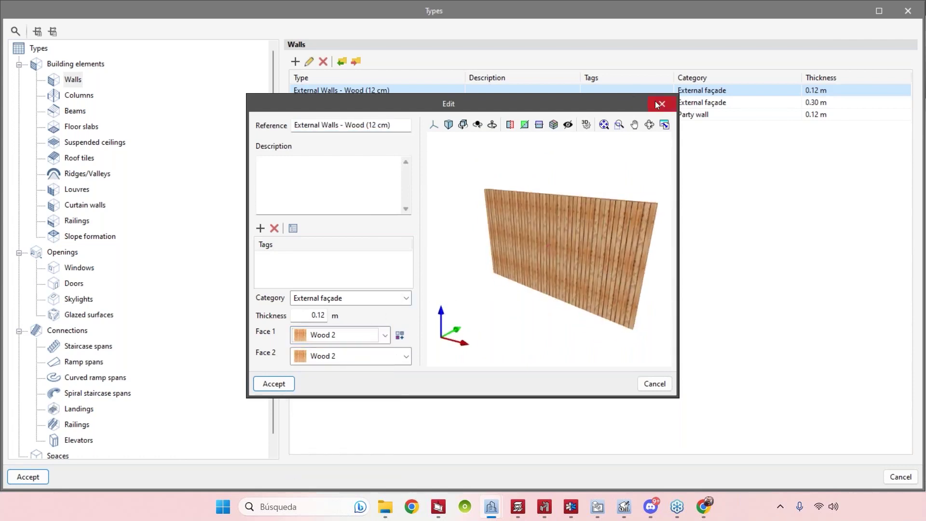
{"action": "left_click", "coordinate": [655, 100]}
Inspect the definition and preview of the Mansory Walls type and close it unchanged
{"action": "left_click", "coordinate": [337, 102]}
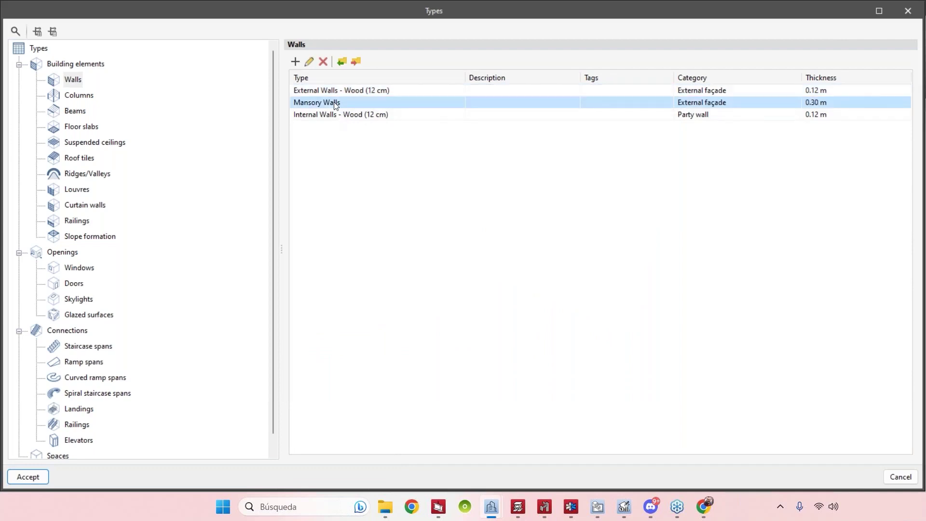
{"action": "left_click", "coordinate": [309, 61]}
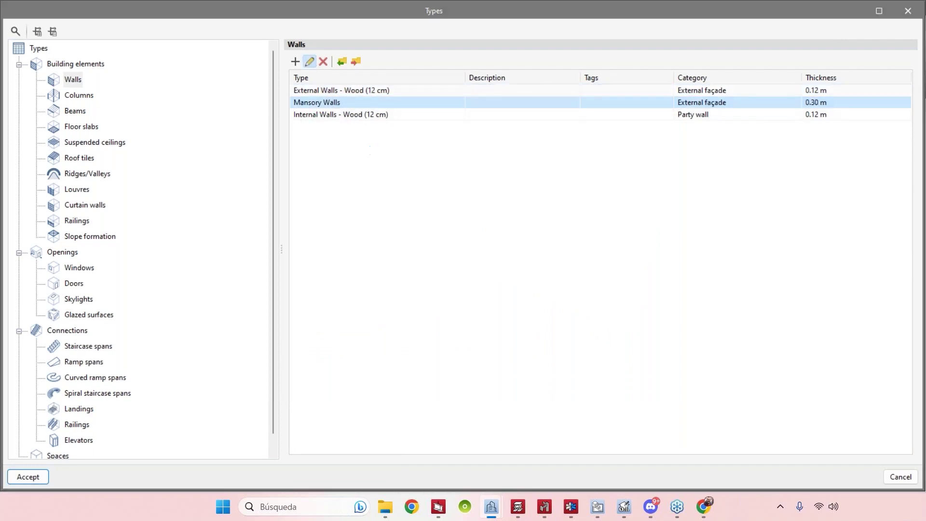
{"action": "left_click_drag", "start_coordinate": [572, 323], "coordinate": [569, 270]}
{"action": "left_click", "coordinate": [660, 105]}
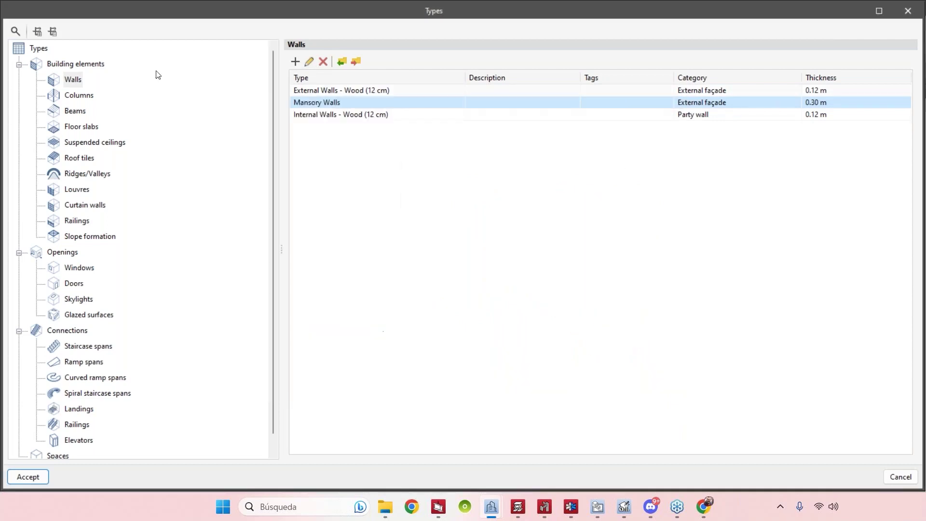
Examine the settings offered for a new beam type and close the definition without creating one
{"action": "left_click", "coordinate": [74, 112]}
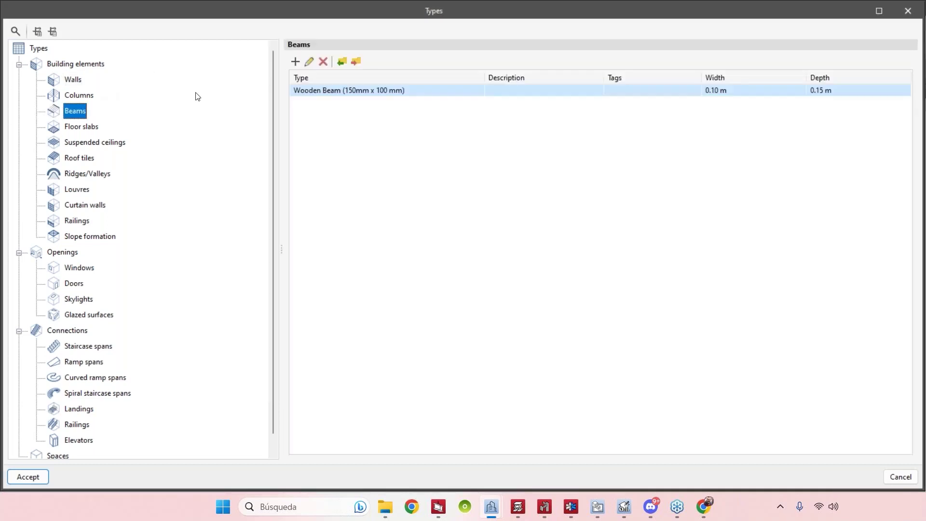
{"action": "left_click", "coordinate": [296, 62]}
{"action": "left_click_drag", "start_coordinate": [533, 279], "coordinate": [628, 162]}
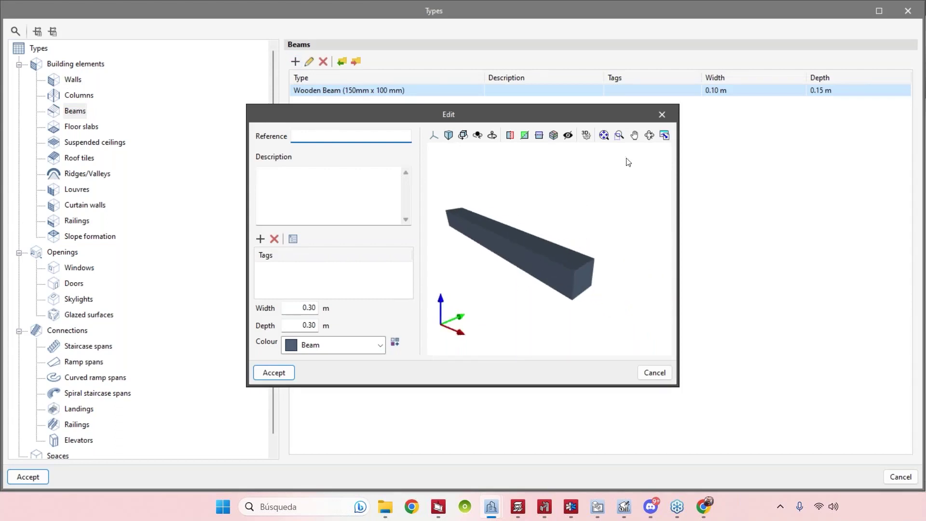
{"action": "left_click", "coordinate": [660, 112]}
Look through the floor slab types and inspect the face materials of the Screed + Wood type
{"action": "left_click", "coordinate": [76, 127]}
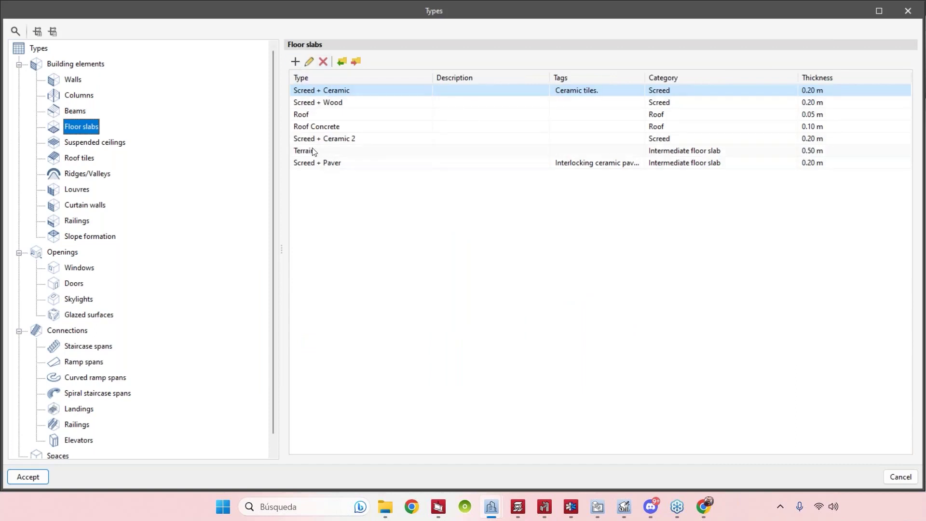
{"action": "left_click", "coordinate": [317, 141]}
{"action": "left_click", "coordinate": [316, 126]}
{"action": "left_click", "coordinate": [316, 105]}
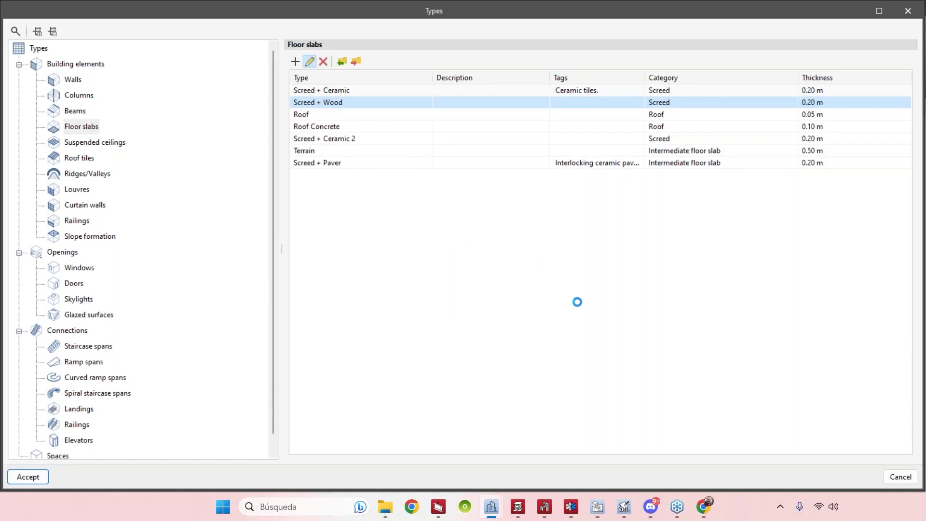
{"action": "left_click_drag", "start_coordinate": [579, 303], "coordinate": [644, 291]}
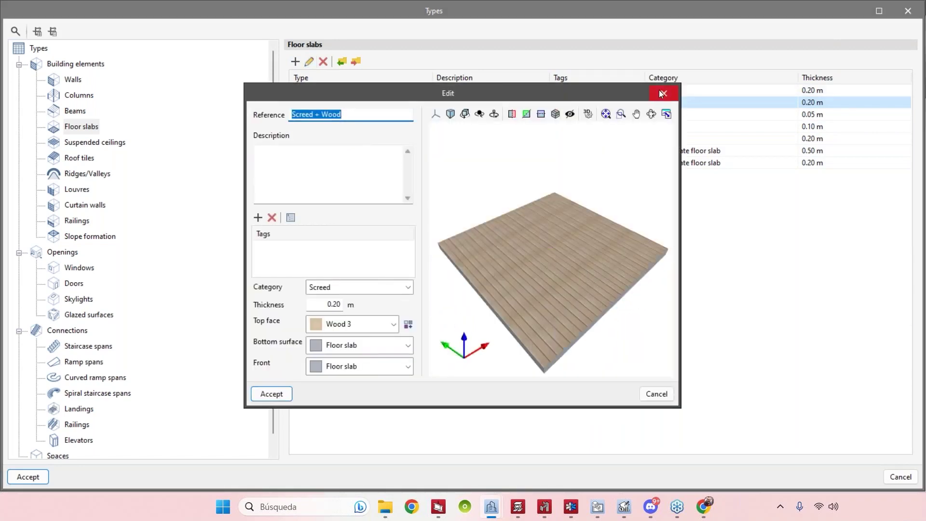
Close the Screed + Wood definition and the element types without changes, returning to the house's 3D view
{"action": "left_click", "coordinate": [661, 93]}
{"action": "left_click", "coordinate": [908, 11]}
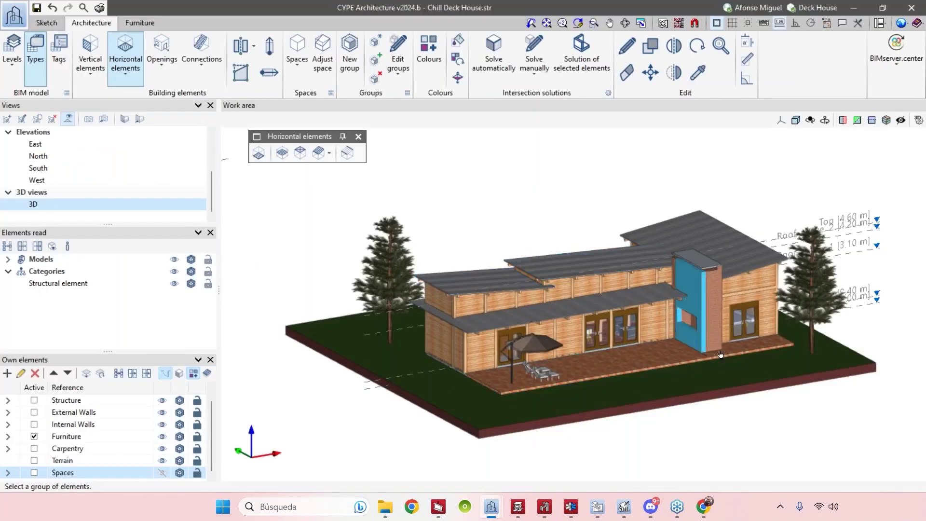
{"action": "scroll", "coordinate": [719, 355], "scroll_direction": "up", "scroll_amount": 1}
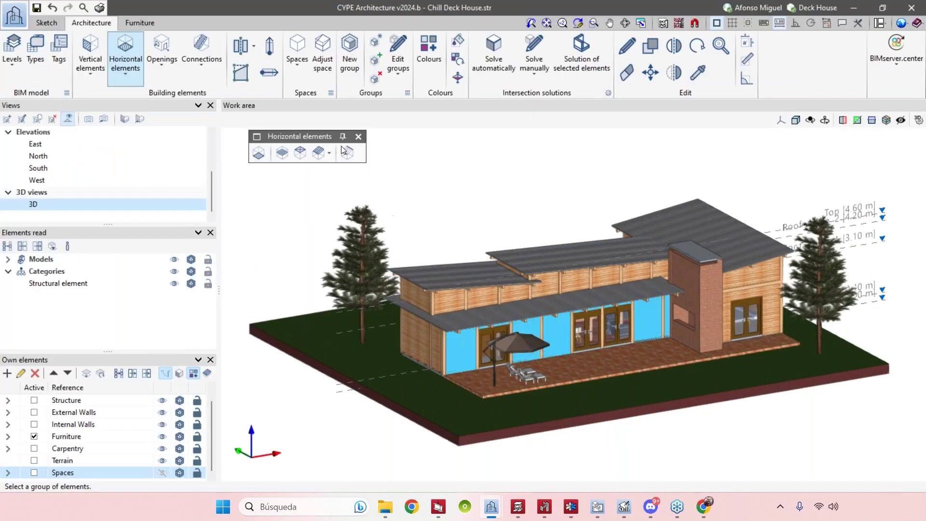
Look through the tools for vertical elements, horizontal elements and openings beside the house model
{"action": "left_click", "coordinate": [96, 74]}
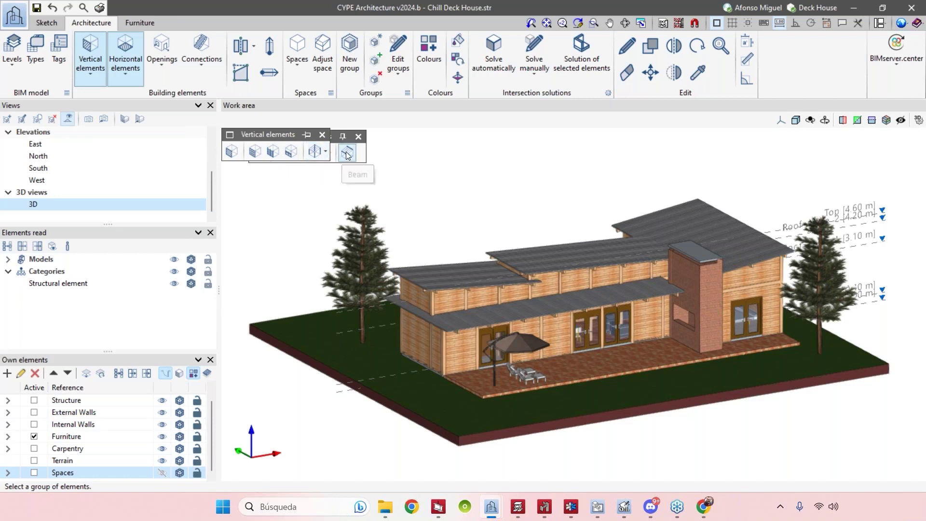
{"action": "left_click", "coordinate": [134, 78]}
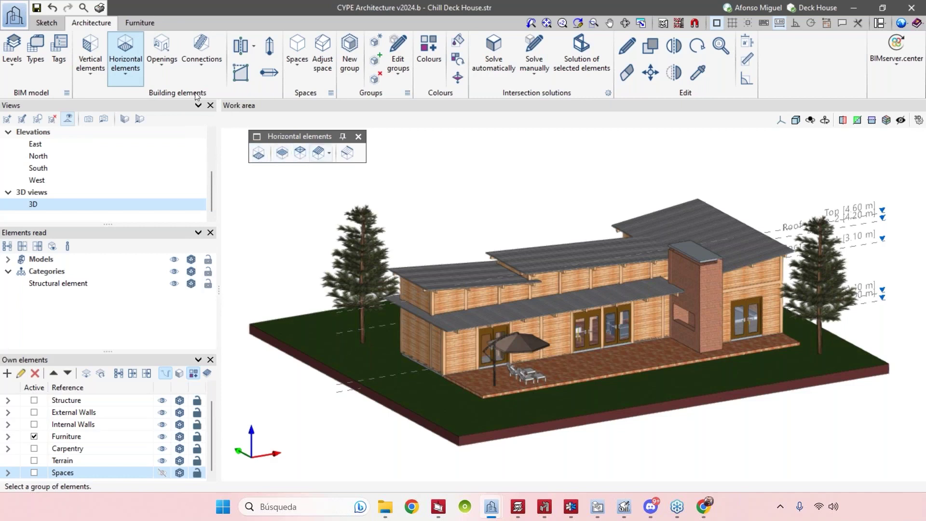
{"action": "left_click", "coordinate": [163, 72]}
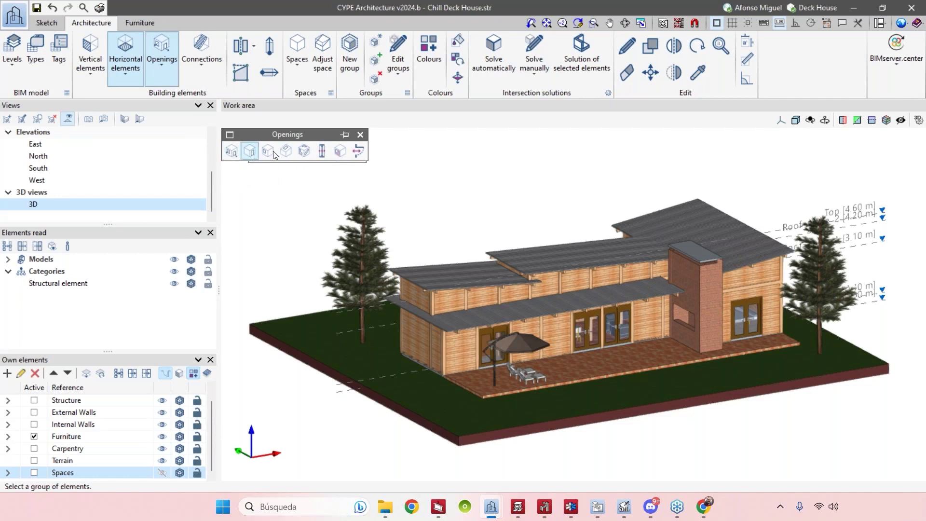
{"action": "middle_click_drag", "start_coordinate": [765, 381], "coordinate": [453, 409]}
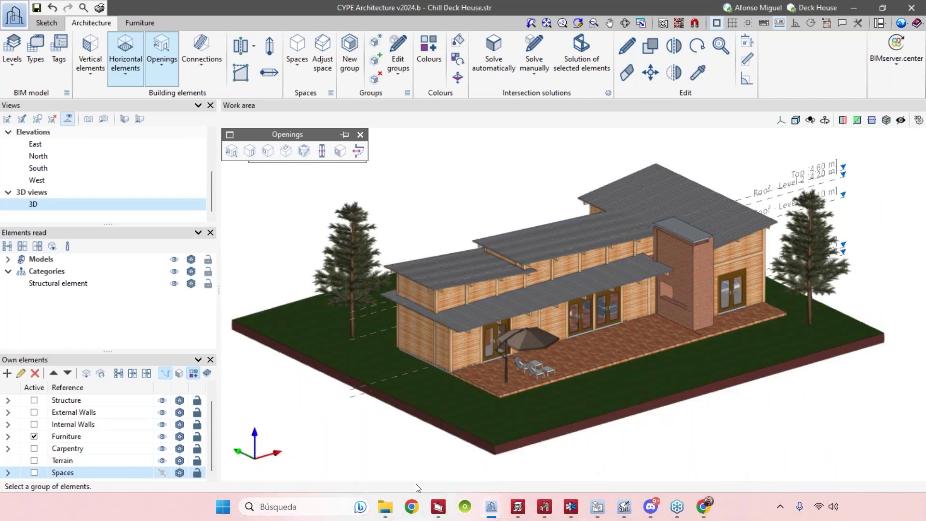
Switch to the Urban Park - Twisted Portal project and examine the twisted timber portals in 3D from several angles
{"action": "mouse_move", "coordinate": [491, 507]}
{"action": "left_click", "coordinate": [417, 454]}
{"action": "middle_click_drag", "start_coordinate": [654, 389], "coordinate": [770, 276], "text": "shift"}
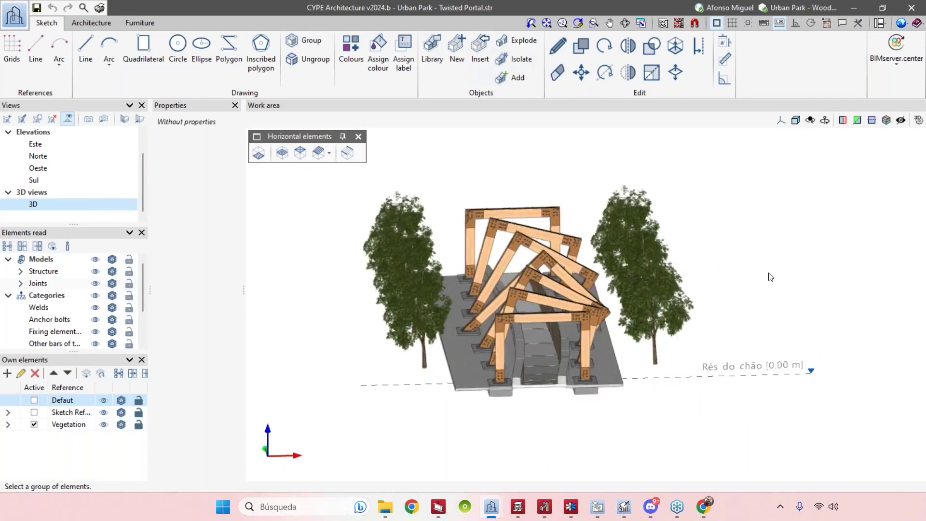
{"action": "middle_click_drag", "start_coordinate": [728, 353], "coordinate": [694, 395], "text": "shift"}
{"action": "scroll", "coordinate": [694, 395], "scroll_direction": "up", "scroll_amount": 3}
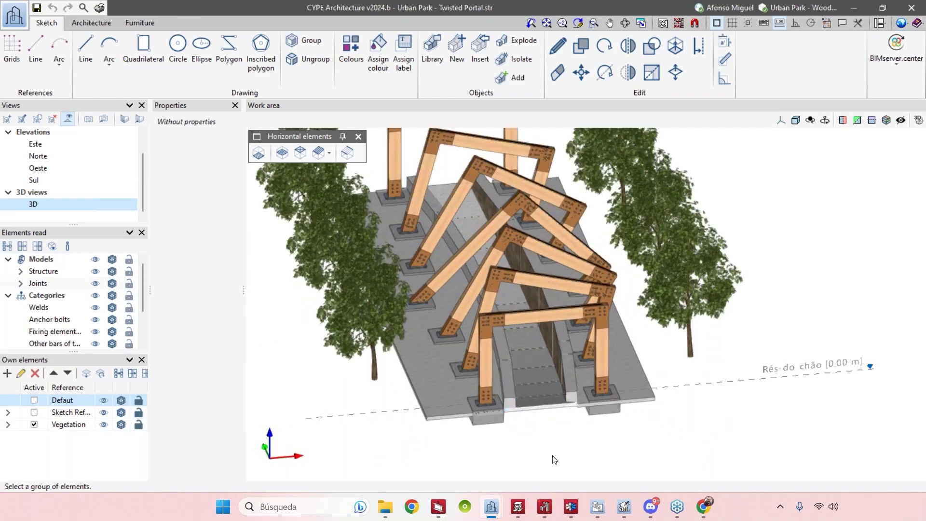
{"action": "middle_click_drag", "start_coordinate": [526, 444], "coordinate": [589, 447], "text": "shift"}
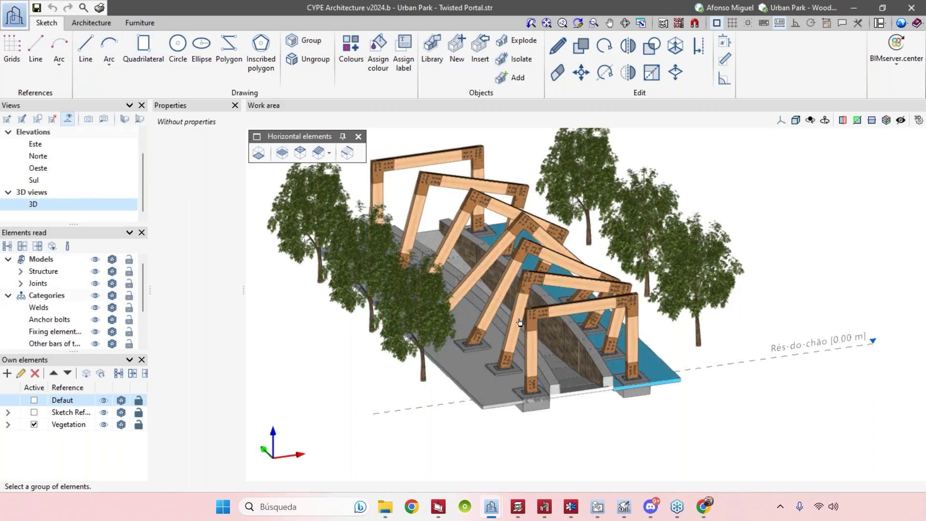
Hide the Structure and Joints models to examine the architectural base, and look over the BIMserver.center options
{"action": "left_click", "coordinate": [95, 273]}
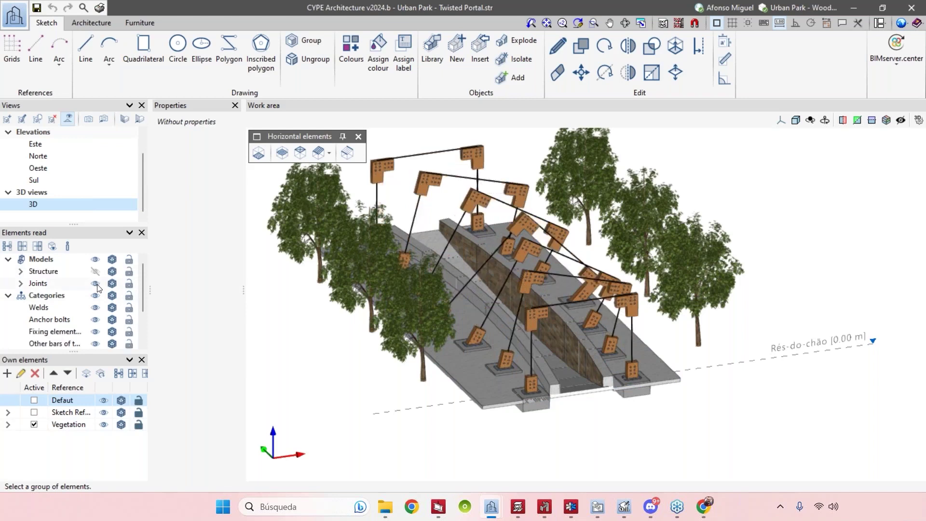
{"action": "middle_click_drag", "start_coordinate": [579, 384], "coordinate": [566, 416], "text": "shift"}
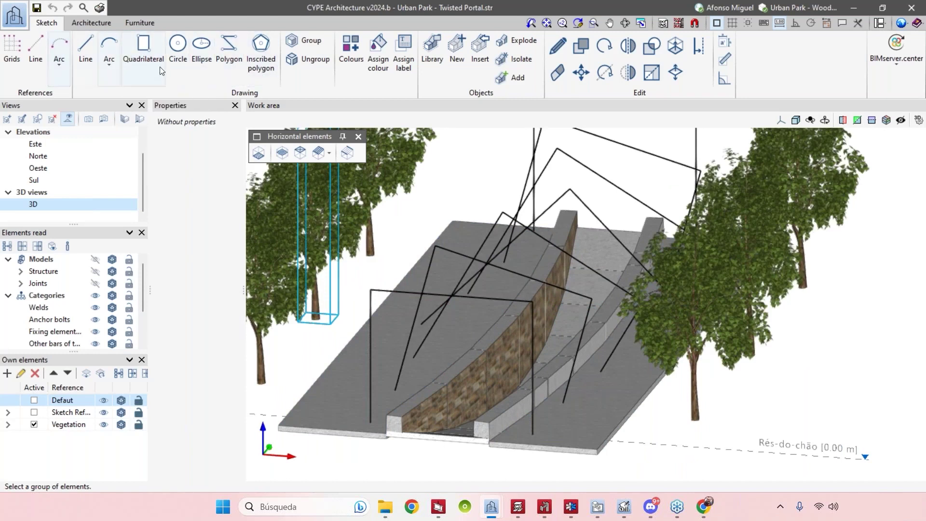
{"action": "left_click", "coordinate": [891, 67]}
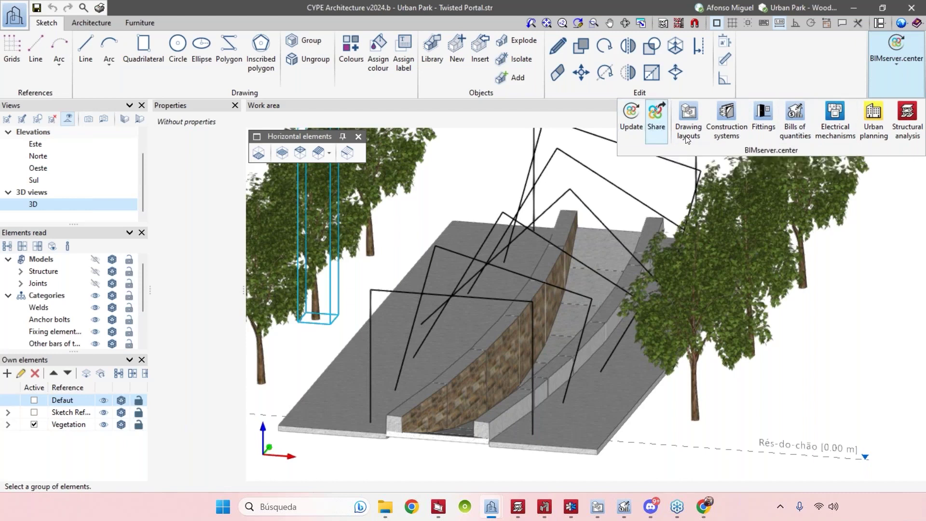
{"action": "left_click", "coordinate": [486, 312]}
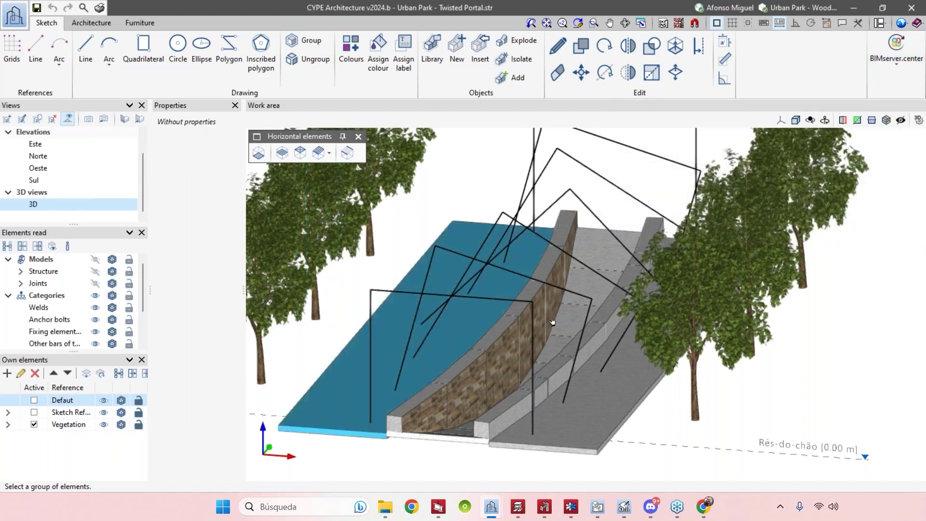
Show the Structure model and then the Joints model again, viewing the portals from several sides
{"action": "middle_click_drag", "start_coordinate": [530, 303], "coordinate": [538, 403]}
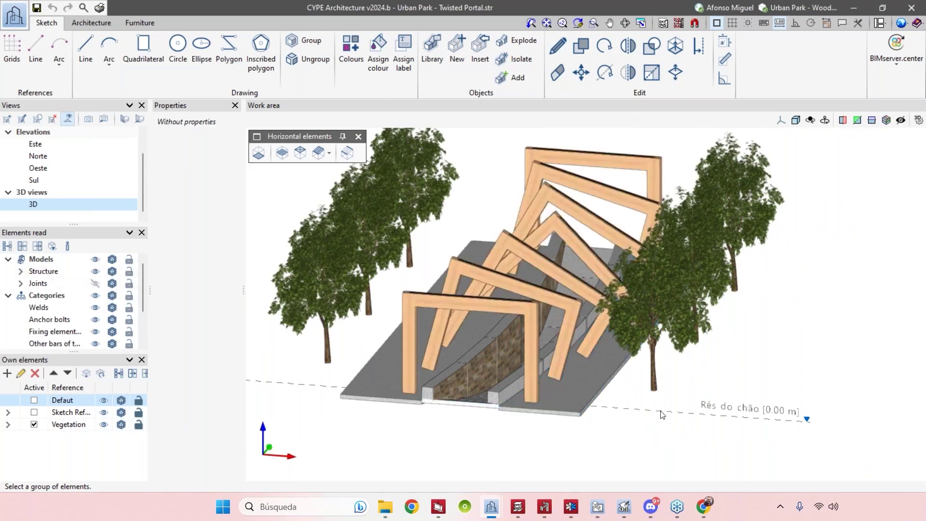
{"action": "middle_click_drag", "start_coordinate": [686, 406], "coordinate": [725, 434]}
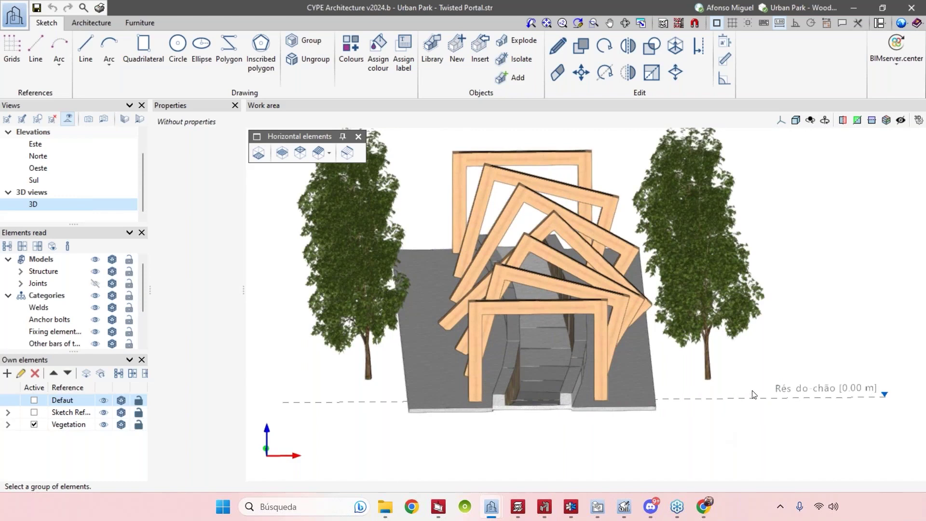
{"action": "middle_click_drag", "start_coordinate": [606, 353], "coordinate": [386, 308]}
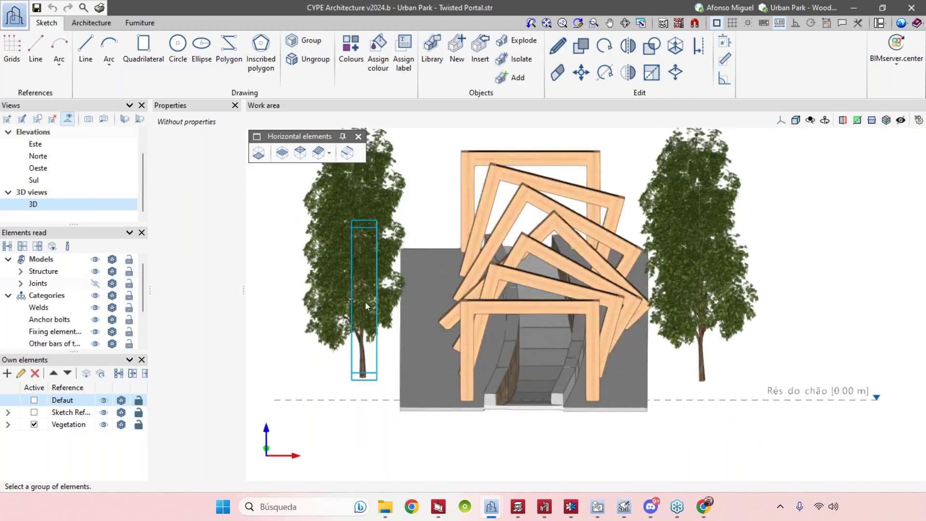
{"action": "middle_click_drag", "start_coordinate": [365, 301], "coordinate": [94, 282]}
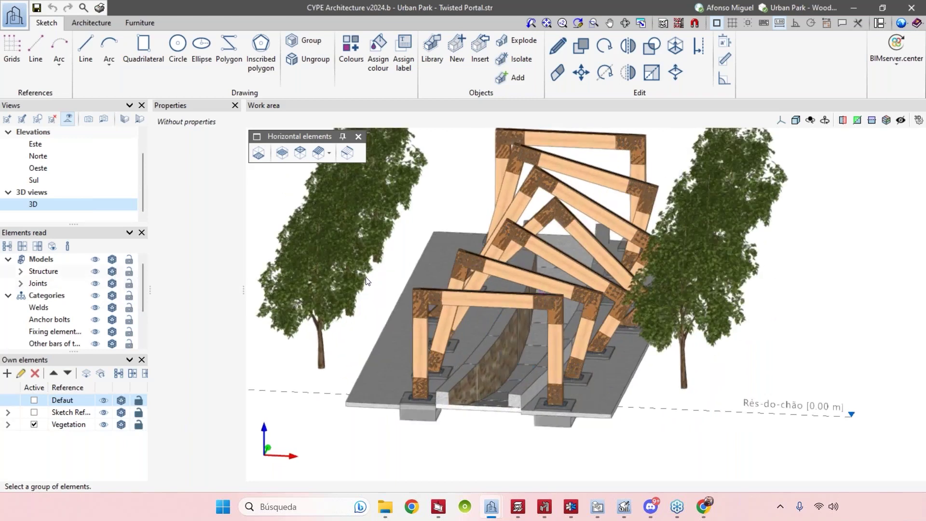
Hide the Structure model to inspect the portal joints up close, and show it again
{"action": "left_click", "coordinate": [95, 271]}
{"action": "scroll", "coordinate": [420, 282], "scroll_direction": "up", "scroll_amount": 6}
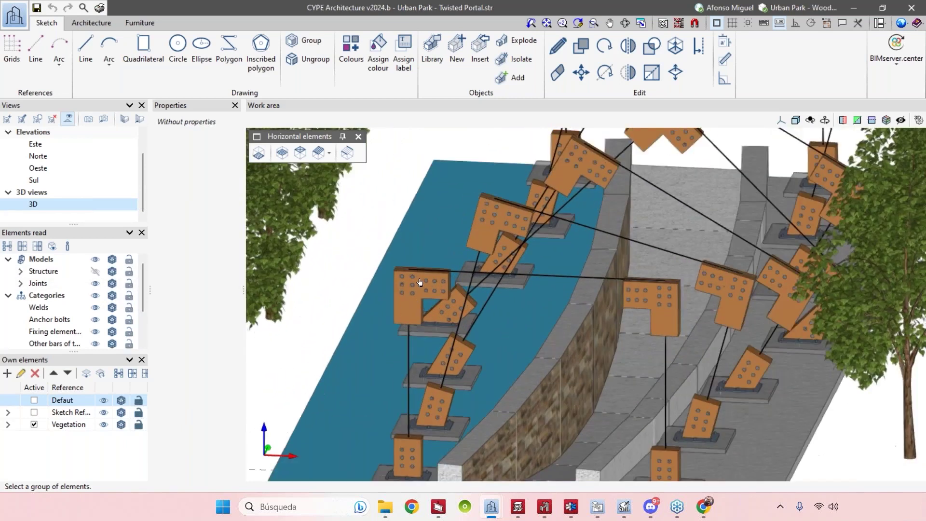
{"action": "scroll", "coordinate": [396, 296], "scroll_direction": "up", "scroll_amount": 6}
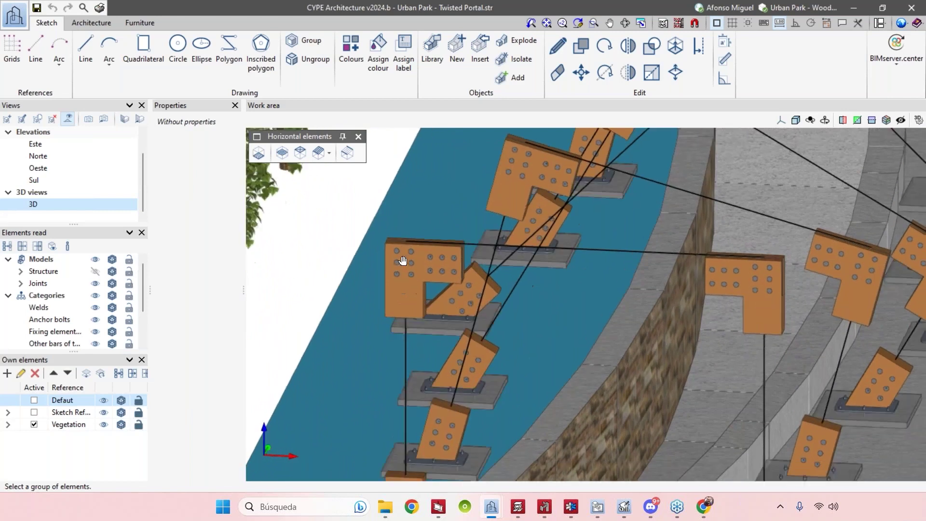
{"action": "scroll", "coordinate": [416, 250], "scroll_direction": "down", "scroll_amount": 5}
{"action": "scroll", "coordinate": [416, 249], "scroll_direction": "up", "scroll_amount": 2}
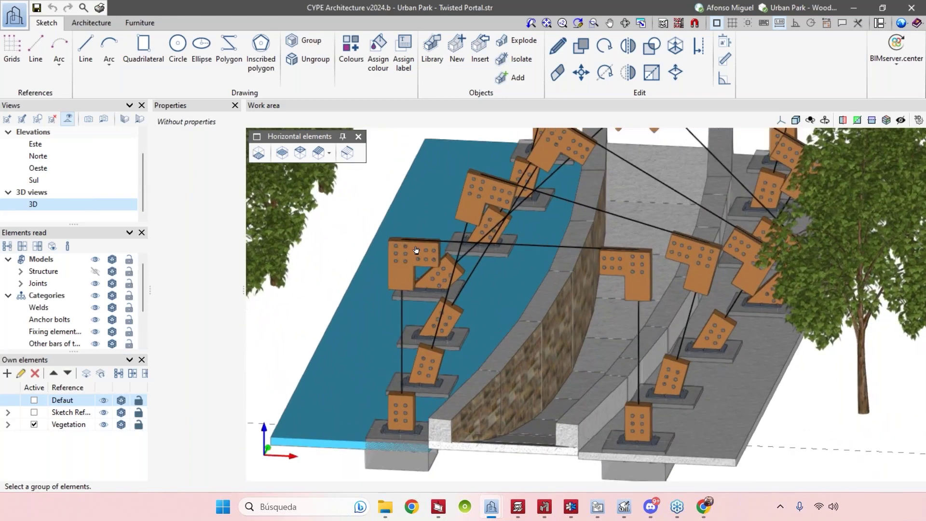
{"action": "middle_click_drag", "start_coordinate": [427, 230], "coordinate": [311, 336]}
Switch to the Wooden Pavillon project and examine its curved roof, glazed facade and timber columns in 3D
{"action": "mouse_move", "coordinate": [491, 506]}
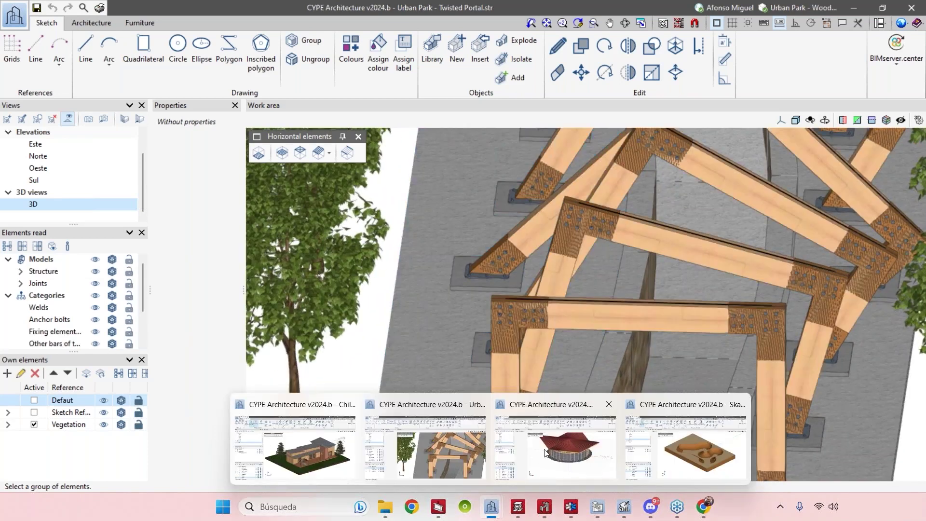
{"action": "left_click", "coordinate": [545, 452]}
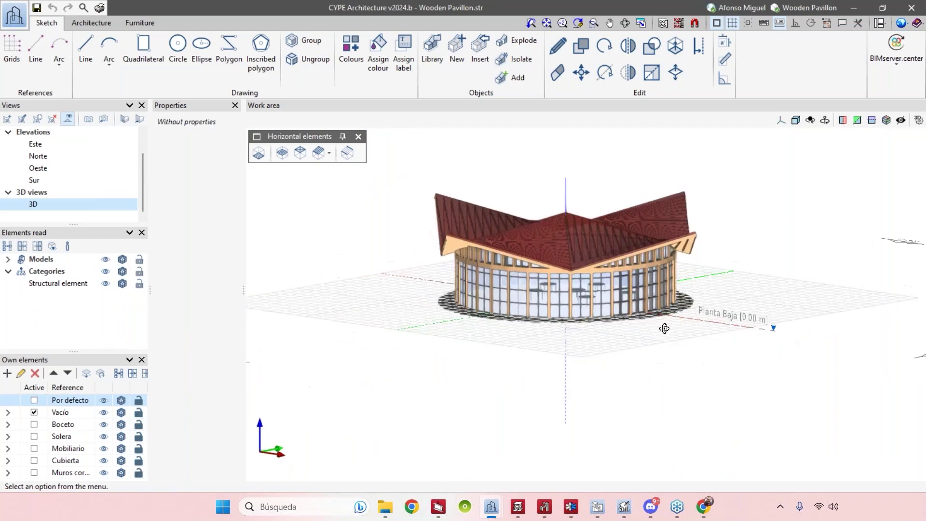
{"action": "middle_click_drag", "start_coordinate": [715, 313], "coordinate": [661, 432]}
{"action": "scroll", "coordinate": [661, 431], "scroll_direction": "up", "scroll_amount": 2}
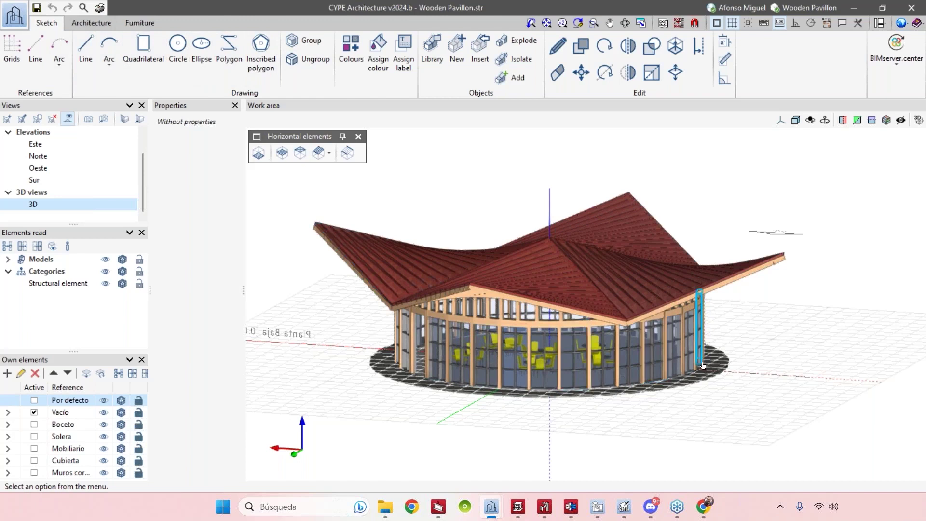
{"action": "middle_click_drag", "start_coordinate": [699, 338], "coordinate": [627, 380]}
{"action": "middle_click_drag", "start_coordinate": [413, 301], "coordinate": [182, 222]}
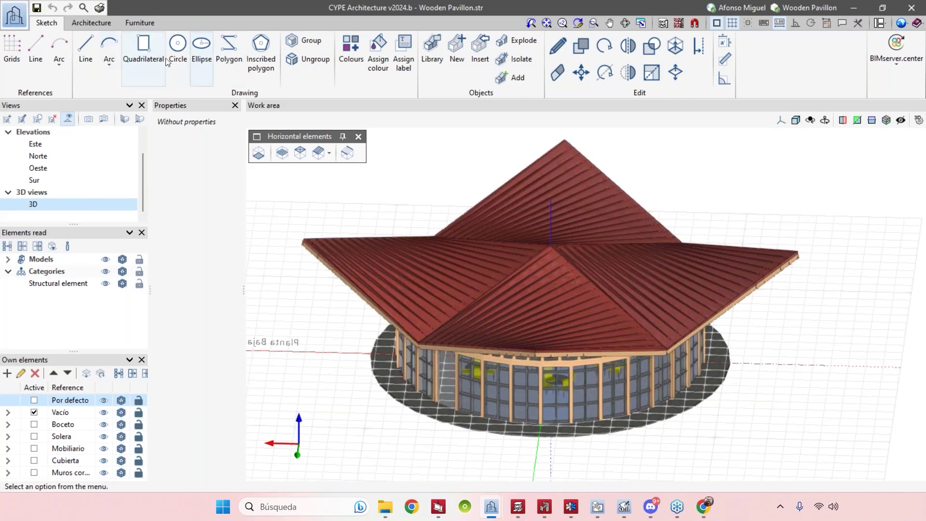
Hide the imported models to inspect the pavilion's architecture alone, show them again and view the complete building from several sides
{"action": "left_click", "coordinate": [105, 261]}
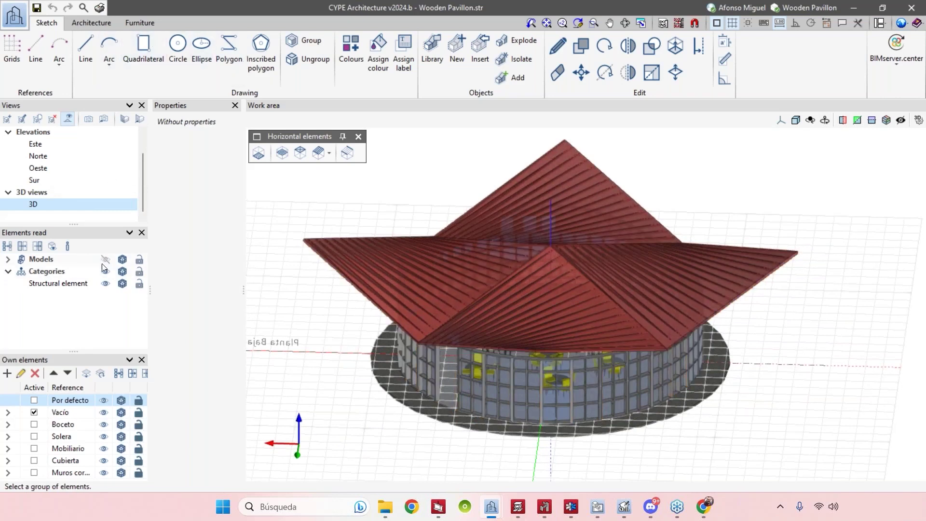
{"action": "scroll", "coordinate": [350, 328], "scroll_direction": "up", "scroll_amount": 1}
{"action": "middle_click_drag", "start_coordinate": [350, 329], "coordinate": [656, 359]}
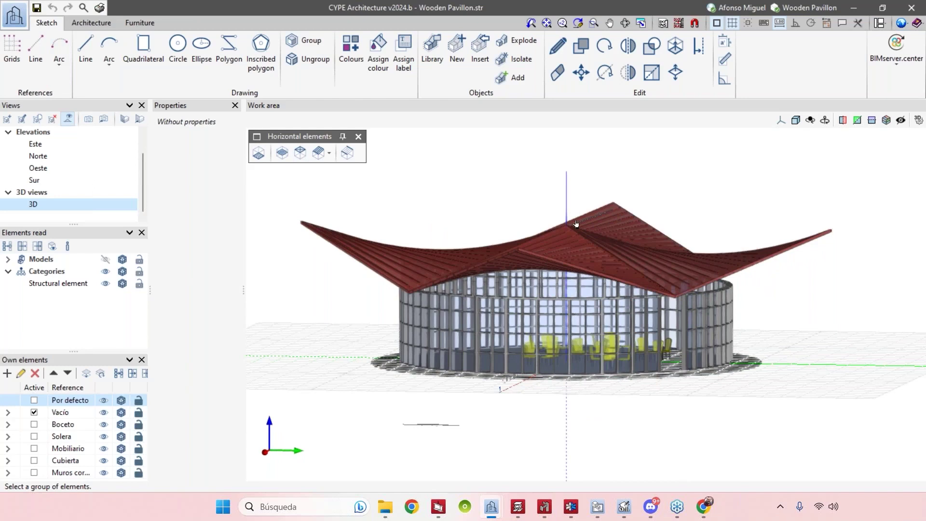
{"action": "middle_click_drag", "start_coordinate": [488, 245], "coordinate": [608, 386]}
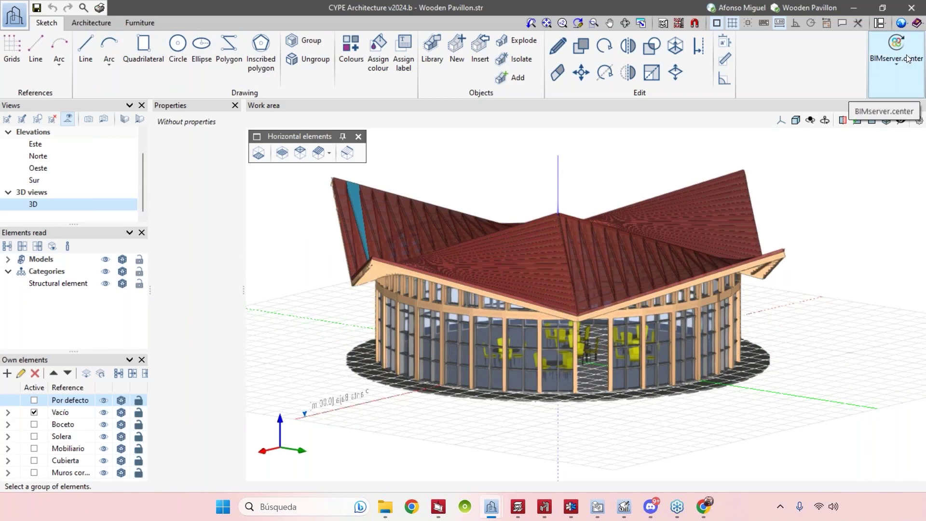
{"action": "middle_click_drag", "start_coordinate": [845, 391], "coordinate": [554, 372]}
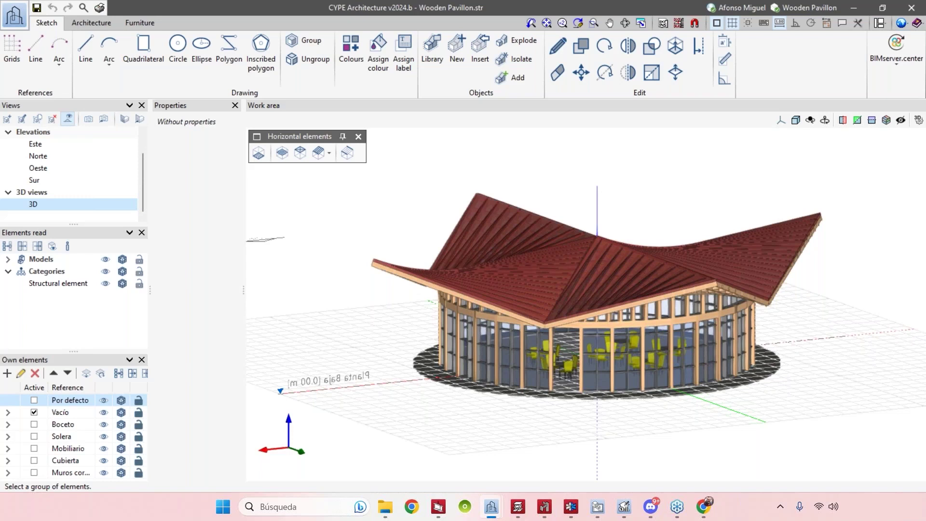
{"action": "middle_click_drag", "start_coordinate": [835, 389], "coordinate": [540, 458]}
Switch to the Skatepark - Wooden Bowl project and examine the curved bowl surfaces and floor from several angles
{"action": "mouse_move", "coordinate": [491, 505]}
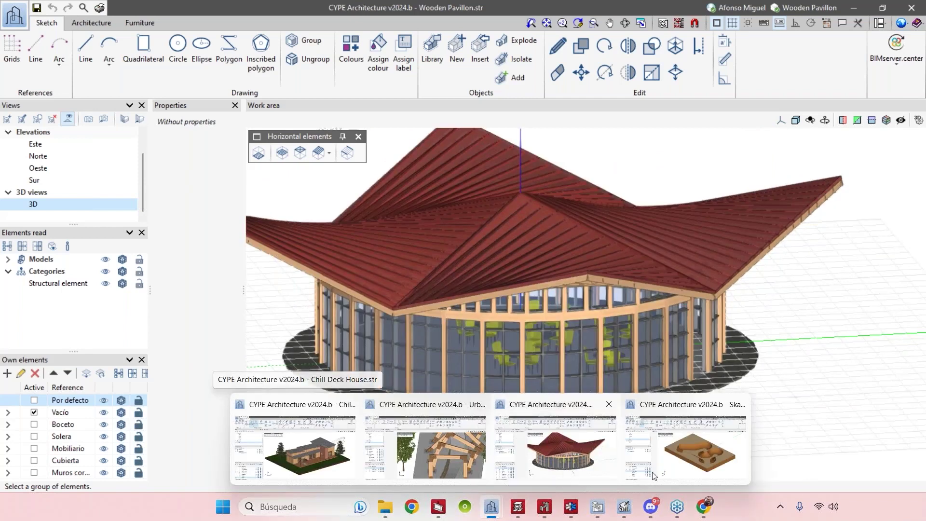
{"action": "left_click", "coordinate": [699, 458]}
{"action": "middle_click_drag", "start_coordinate": [687, 374], "coordinate": [674, 289]}
{"action": "scroll", "coordinate": [674, 289], "scroll_direction": "up", "scroll_amount": 5}
{"action": "middle_click_drag", "start_coordinate": [668, 324], "coordinate": [458, 326]}
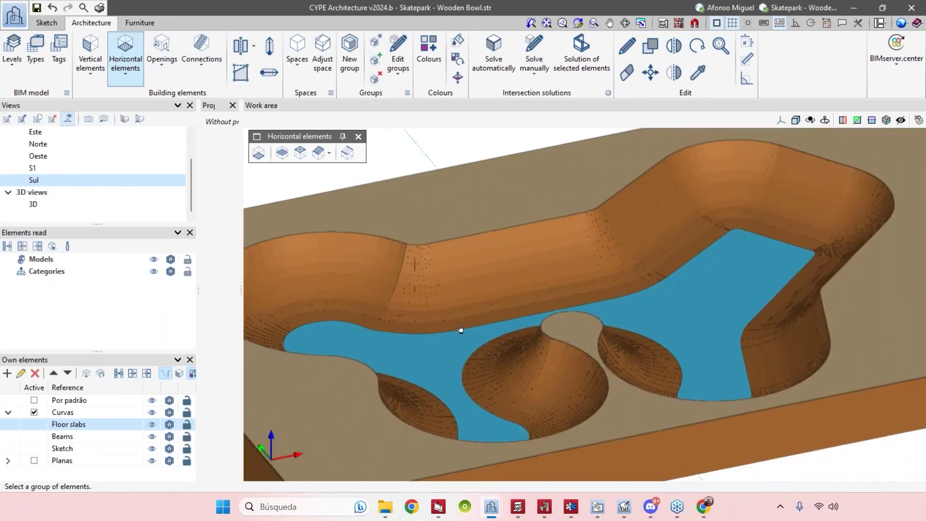
{"action": "scroll", "coordinate": [636, 340], "scroll_direction": "up", "scroll_amount": 2}
{"action": "middle_click_drag", "start_coordinate": [636, 340], "coordinate": [533, 363]}
{"action": "scroll", "coordinate": [534, 363], "scroll_direction": "down", "scroll_amount": 4}
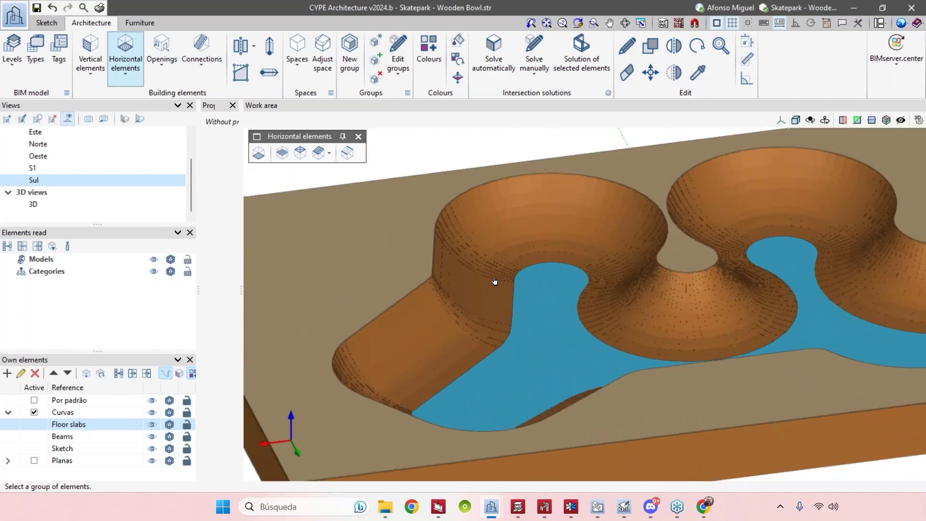
Look over the sketch drawing tools and the architecture tools while inspecting the bowl's slab and curved walls
{"action": "left_click", "coordinate": [47, 20]}
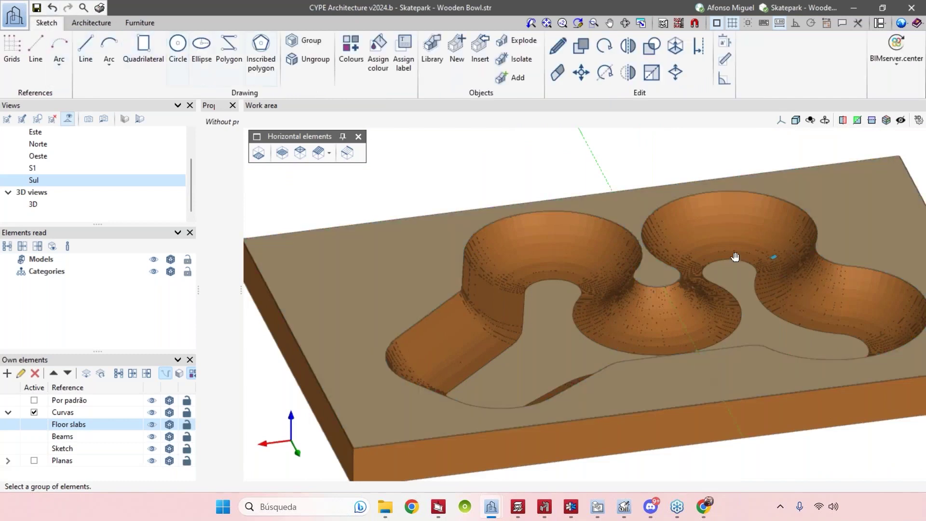
{"action": "middle_click_drag", "start_coordinate": [735, 256], "coordinate": [693, 257]}
{"action": "scroll", "coordinate": [513, 320], "scroll_direction": "up", "scroll_amount": 3}
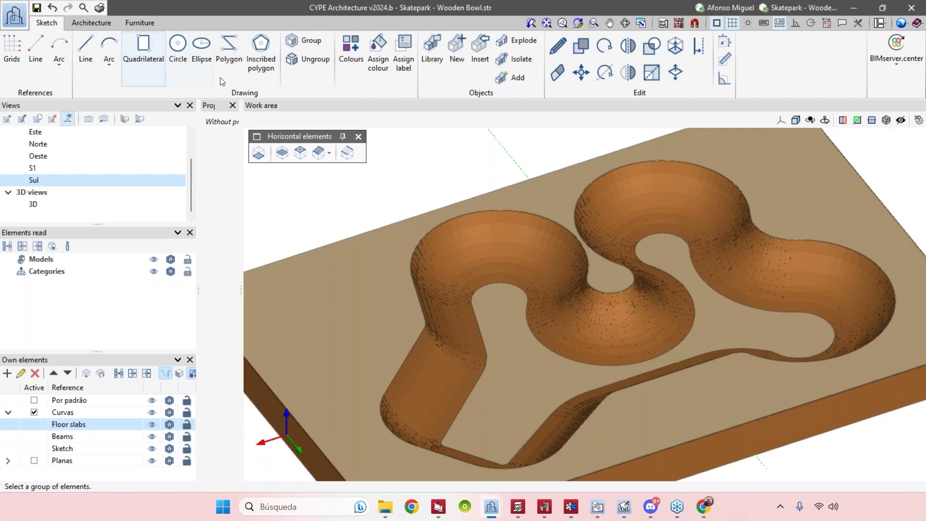
{"action": "left_click", "coordinate": [79, 22]}
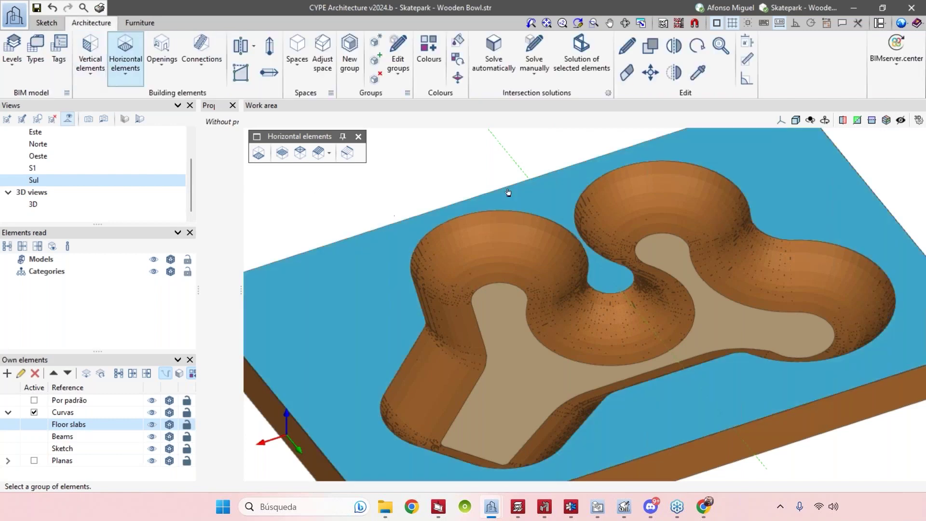
{"action": "scroll", "coordinate": [525, 234], "scroll_direction": "up", "scroll_amount": 3}
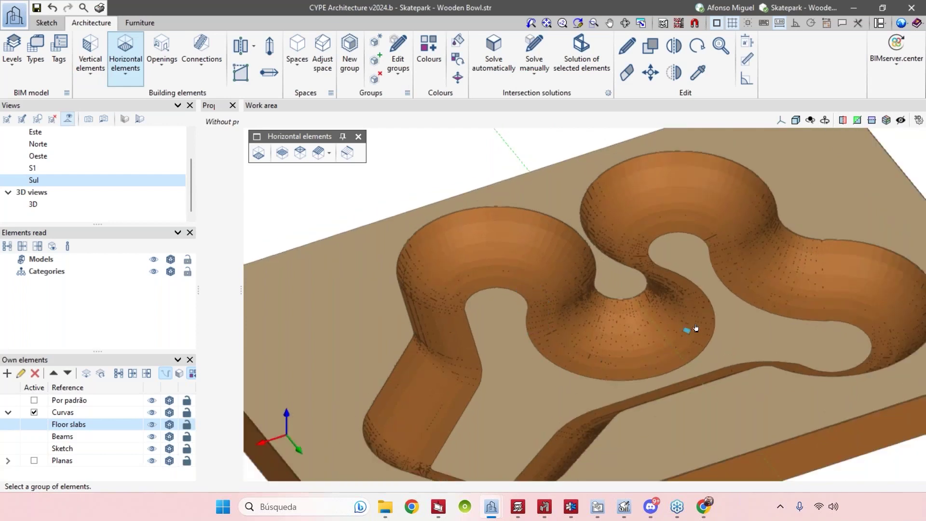
Examine the bowl's curved surfaces and floor from several sides and look over the BIMserver.center options for sharing the model
{"action": "scroll", "coordinate": [695, 327], "scroll_direction": "down", "scroll_amount": 3}
{"action": "middle_click_drag", "start_coordinate": [704, 302], "coordinate": [634, 172], "text": "shift"}
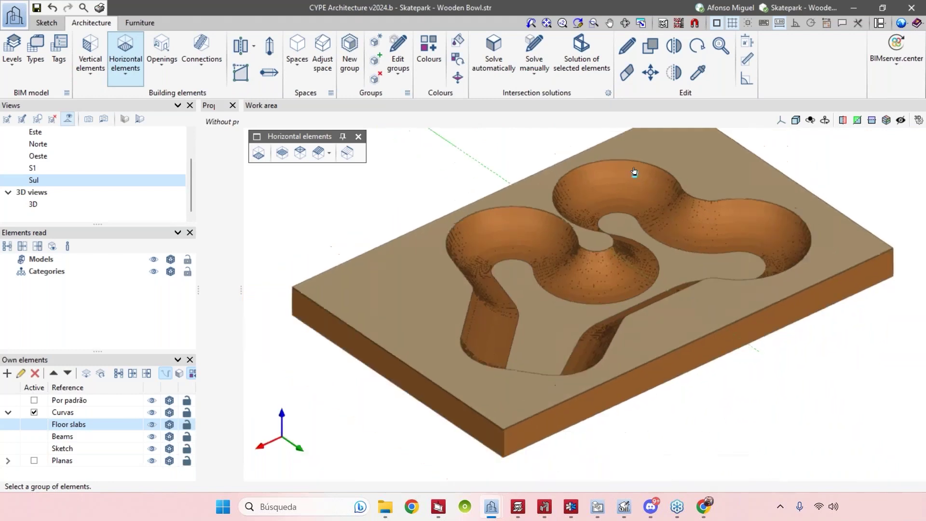
{"action": "scroll", "coordinate": [575, 198], "scroll_direction": "up", "scroll_amount": 2}
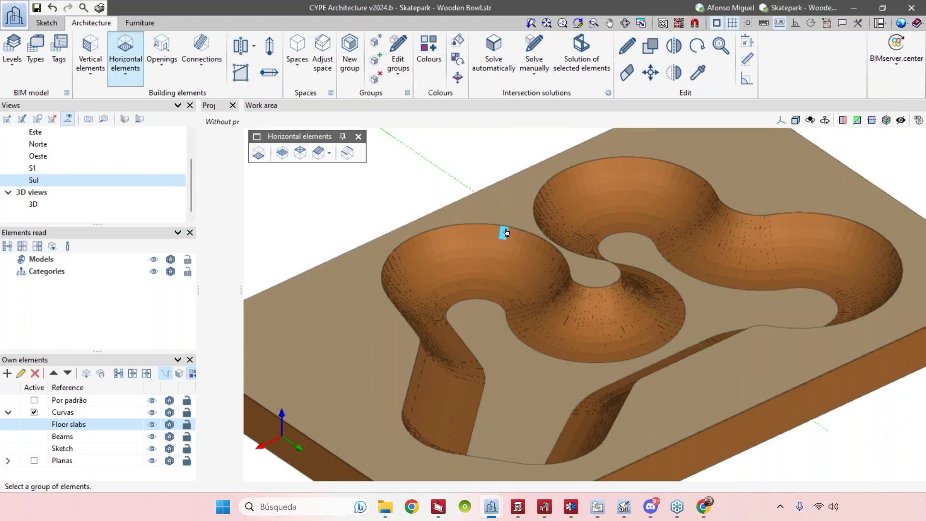
{"action": "scroll", "coordinate": [589, 347], "scroll_direction": "up", "scroll_amount": 1}
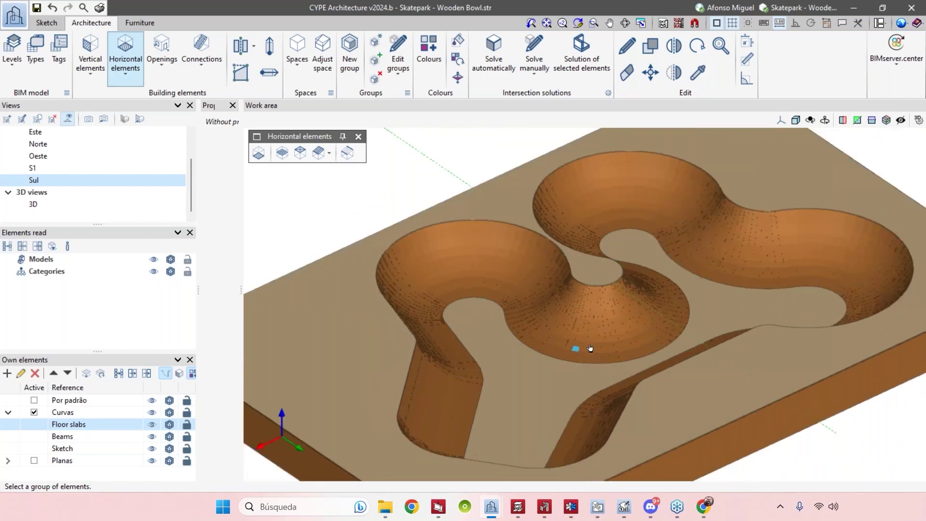
{"action": "middle_click_drag", "start_coordinate": [651, 334], "coordinate": [584, 187]}
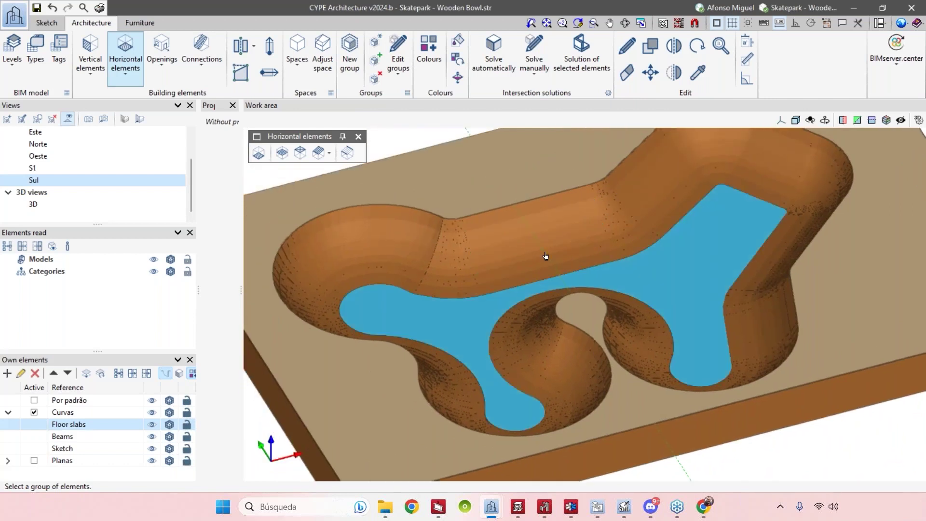
{"action": "left_click", "coordinate": [898, 73]}
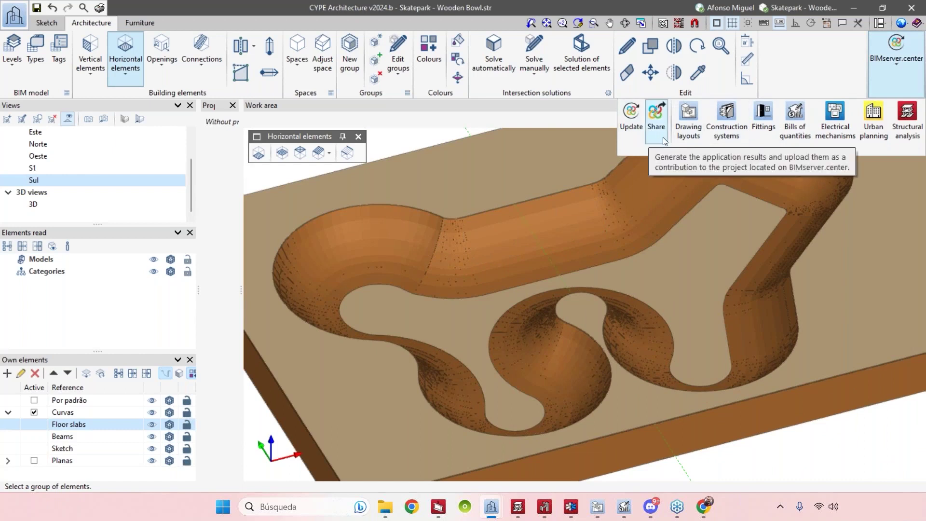
{"action": "scroll", "coordinate": [564, 263], "scroll_direction": "up", "scroll_amount": 2}
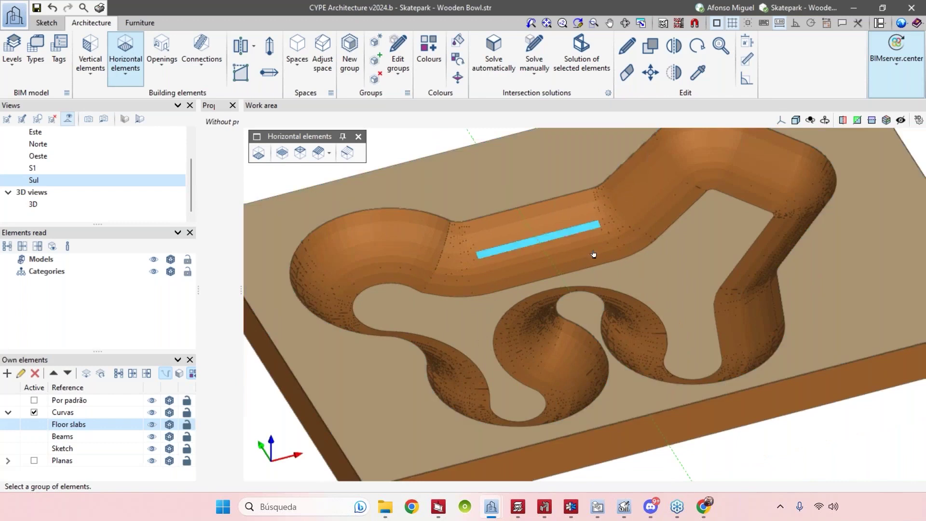
{"action": "mouse_move", "coordinate": [620, 237]}
{"action": "middle_mouse_down"}
{"action": "mouse_move", "coordinate": [622, 273]}
{"action": "mouse_move", "coordinate": [653, 258]}
{"action": "middle_mouse_up"}
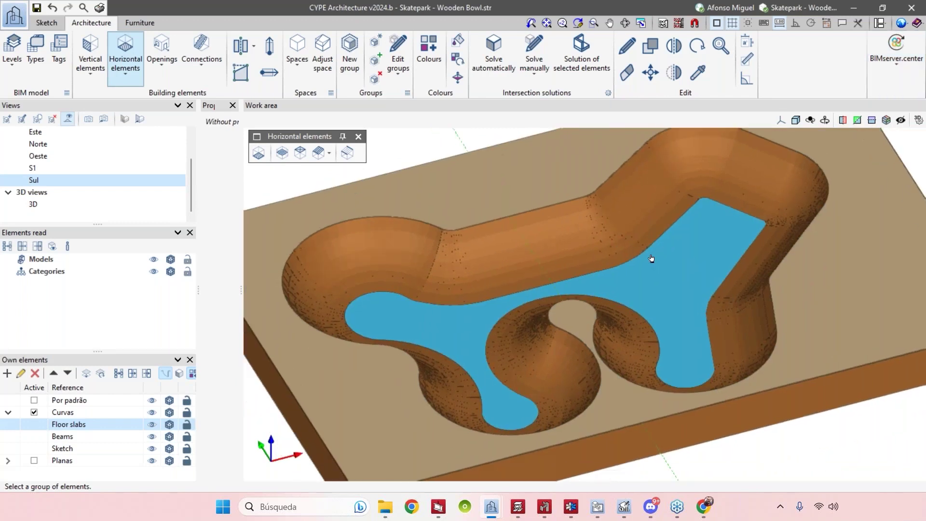
Revisit the Twisted Portal and the other open timber projects for comparison, ending back on the Wooden Bowl project
{"action": "mouse_move", "coordinate": [491, 504]}
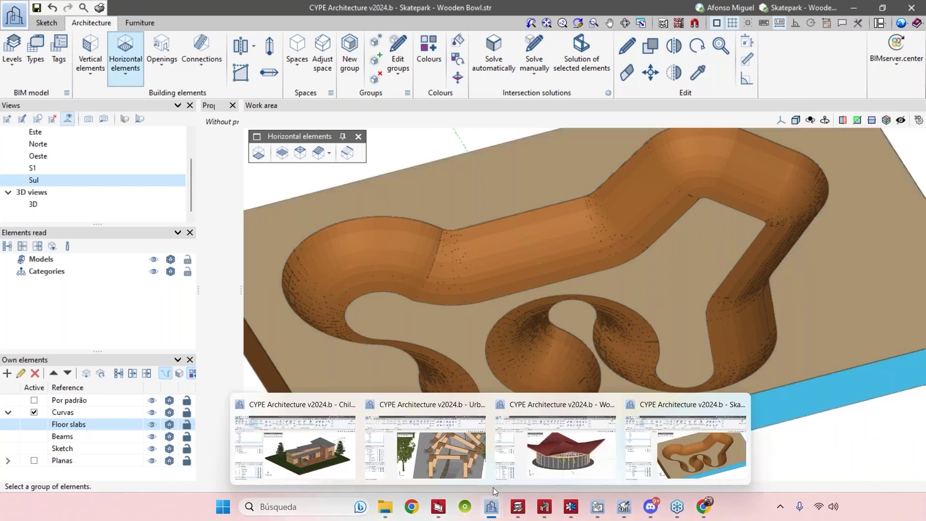
{"action": "left_click", "coordinate": [458, 468]}
{"action": "middle_click_drag", "start_coordinate": [657, 383], "coordinate": [569, 270]}
{"action": "mouse_move", "coordinate": [490, 507]}
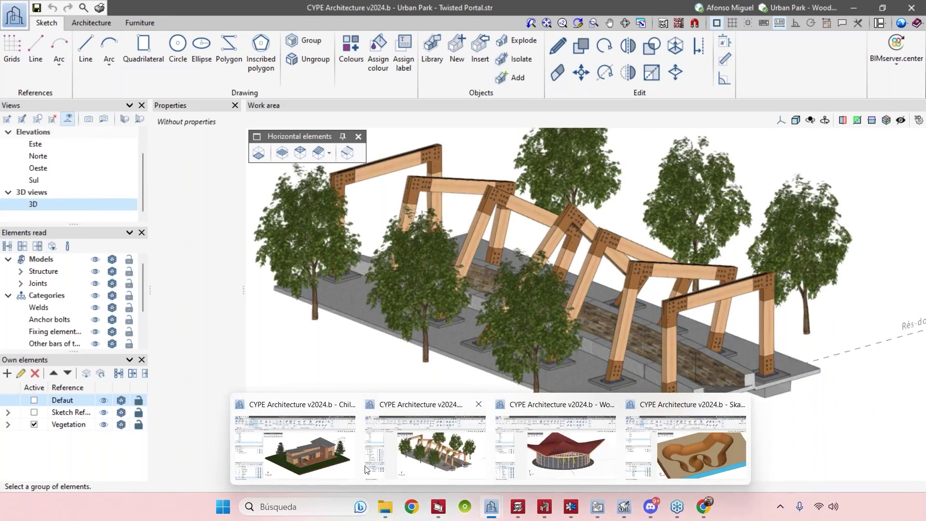
{"action": "left_click", "coordinate": [327, 449]}
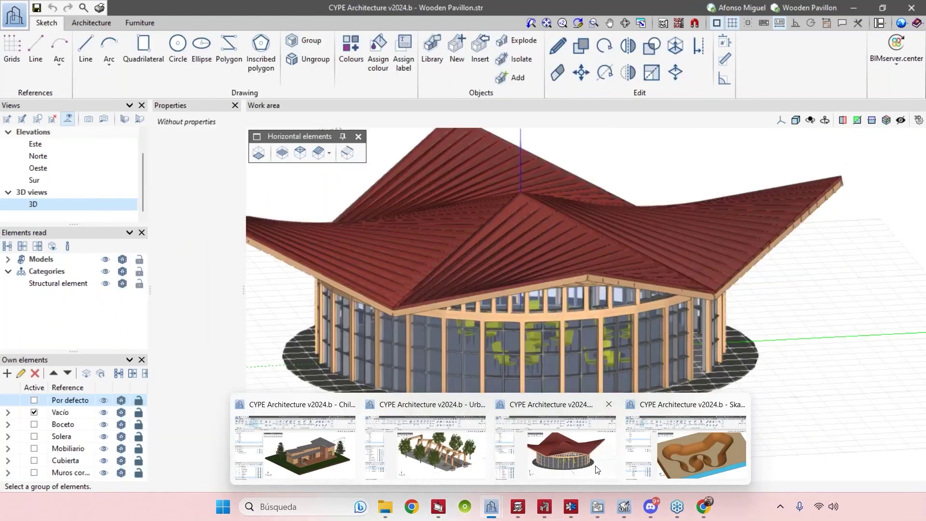
{"action": "left_click", "coordinate": [685, 448]}
Hide the Floor slabs group and examine the curved beams that shape the bowl from several angles
{"action": "middle_click_drag", "start_coordinate": [752, 337], "coordinate": [386, 270]}
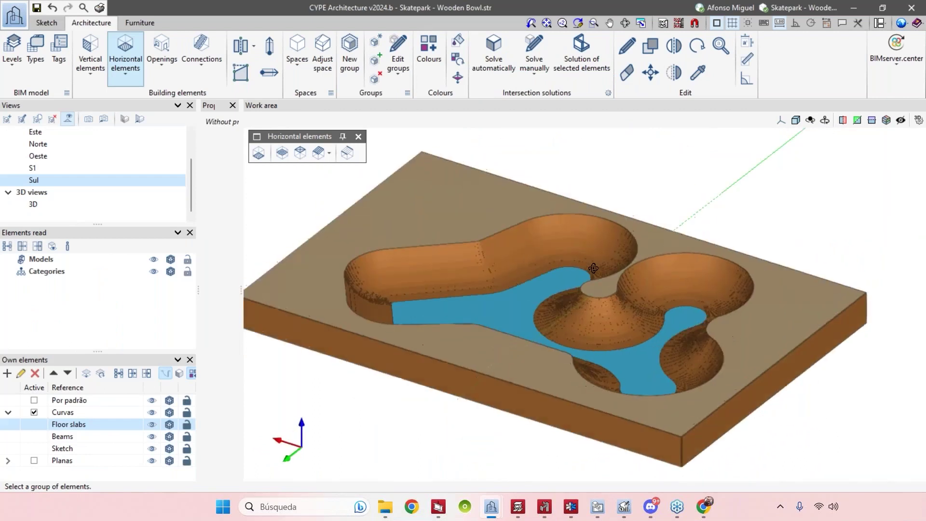
{"action": "scroll", "coordinate": [249, 263], "scroll_direction": "up", "scroll_amount": 3}
{"action": "left_click", "coordinate": [102, 424]}
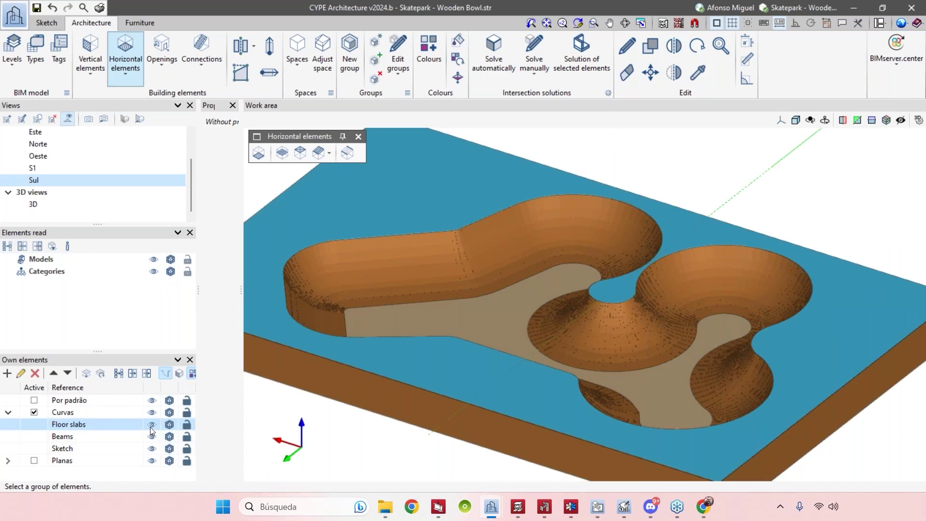
{"action": "scroll", "coordinate": [823, 288], "scroll_direction": "up", "scroll_amount": 5}
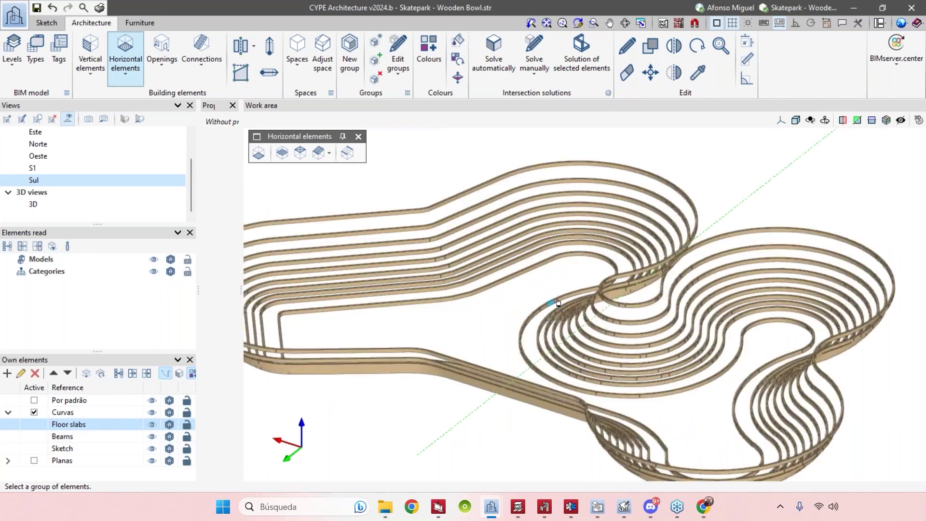
{"action": "mouse_move", "coordinate": [616, 360]}
{"action": "middle_mouse_down"}
{"action": "mouse_move", "coordinate": [513, 359]}
{"action": "mouse_move", "coordinate": [584, 269]}
{"action": "mouse_move", "coordinate": [632, 268]}
{"action": "middle_mouse_up"}
{"action": "scroll", "coordinate": [622, 289], "scroll_direction": "up", "scroll_amount": 5}
{"action": "scroll", "coordinate": [548, 307], "scroll_direction": "up", "scroll_amount": 2}
{"action": "middle_click_drag", "start_coordinate": [548, 307], "coordinate": [683, 370]}
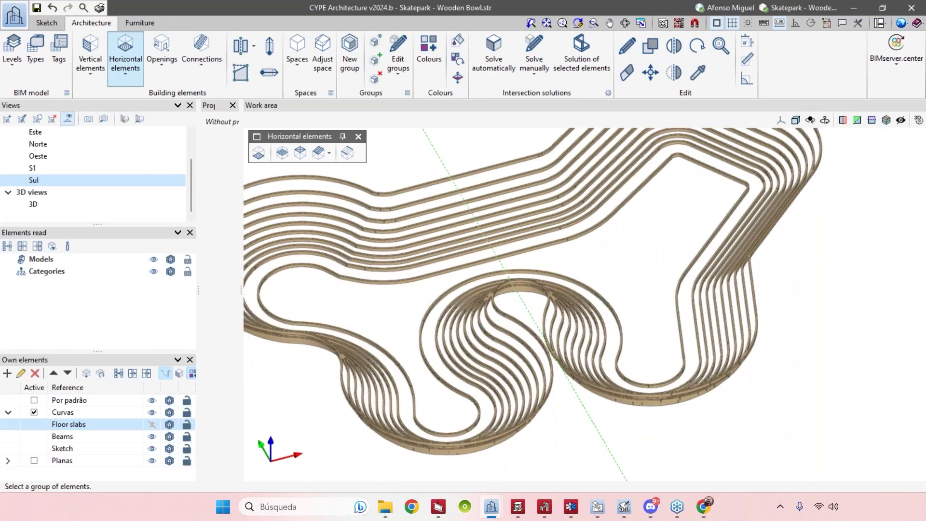
{"action": "middle_click_drag", "start_coordinate": [408, 294], "coordinate": [519, 236]}
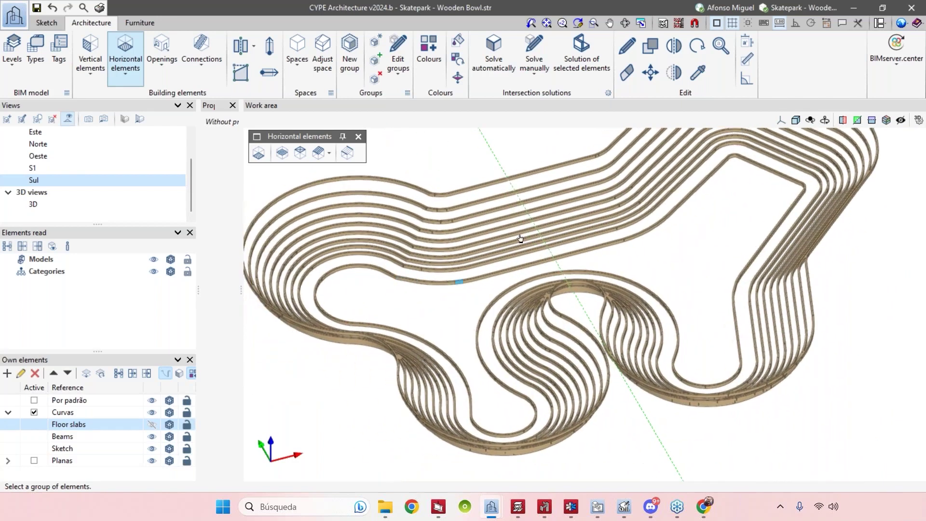
{"action": "scroll", "coordinate": [437, 273], "scroll_direction": "down", "scroll_amount": 2}
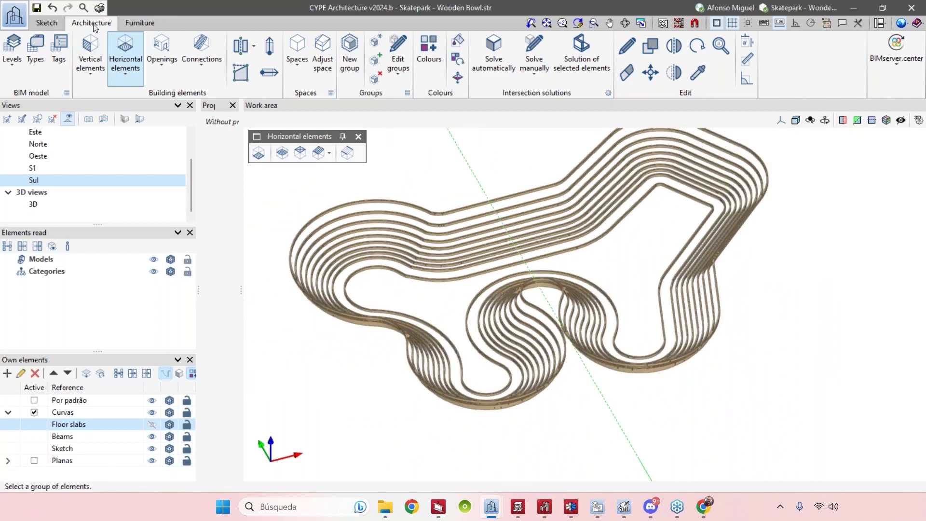
Show the Floor slabs group again and view the complete bowl within its rectangular slab
{"action": "middle_click_drag", "start_coordinate": [610, 196], "coordinate": [630, 207]}
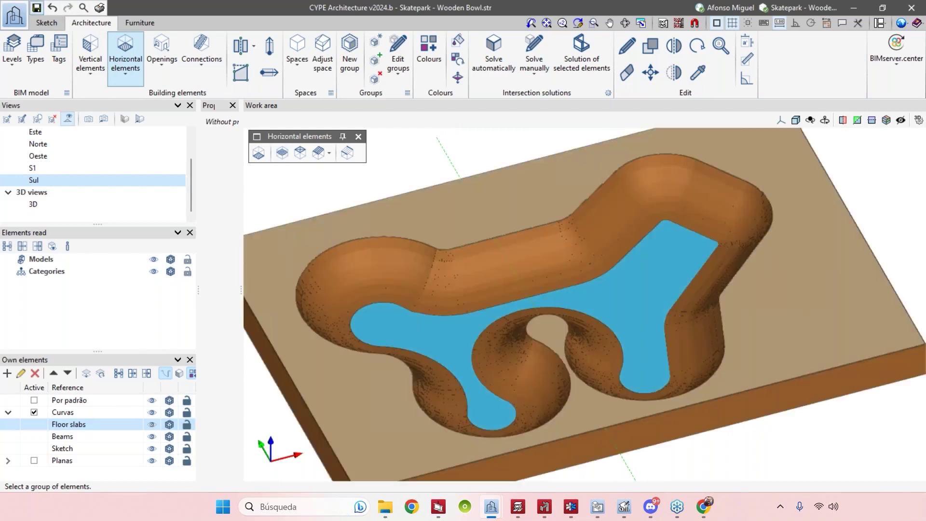
{"action": "mouse_move", "coordinate": [585, 332]}
{"action": "middle_mouse_down"}
{"action": "mouse_move", "coordinate": [600, 228]}
{"action": "mouse_move", "coordinate": [588, 221]}
{"action": "middle_mouse_up"}
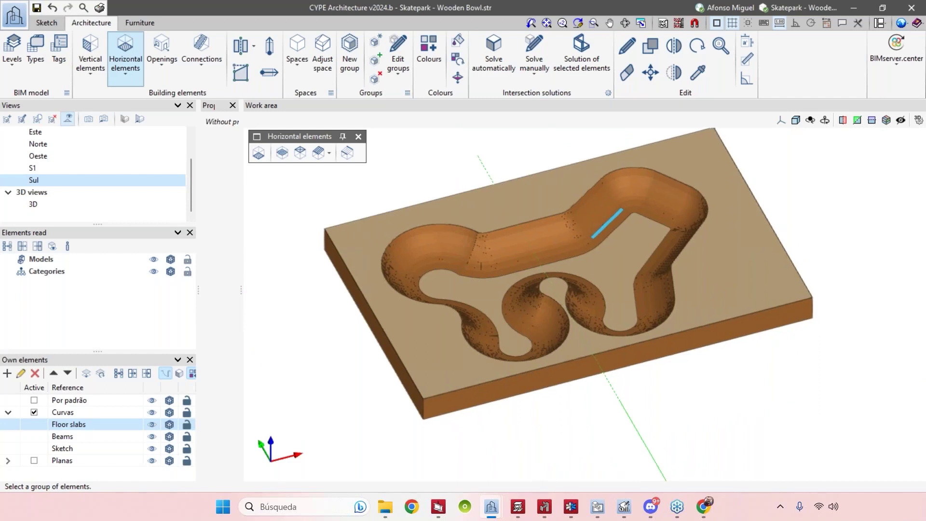
{"action": "scroll", "coordinate": [603, 247], "scroll_direction": "up", "scroll_amount": 3}
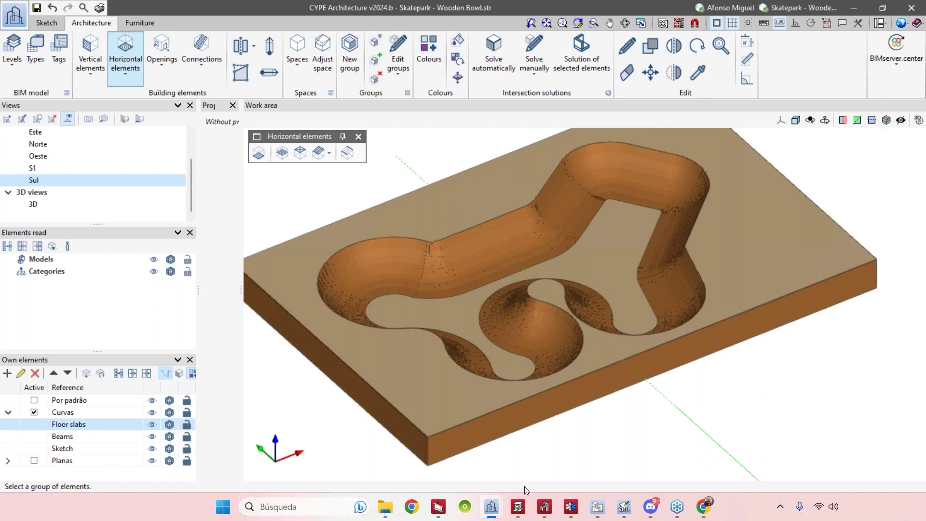
Switch to the Coworking Space project in CYPECAD and examine its timber columns, beams and roof in the building's 3D view
{"action": "mouse_move", "coordinate": [521, 504]}
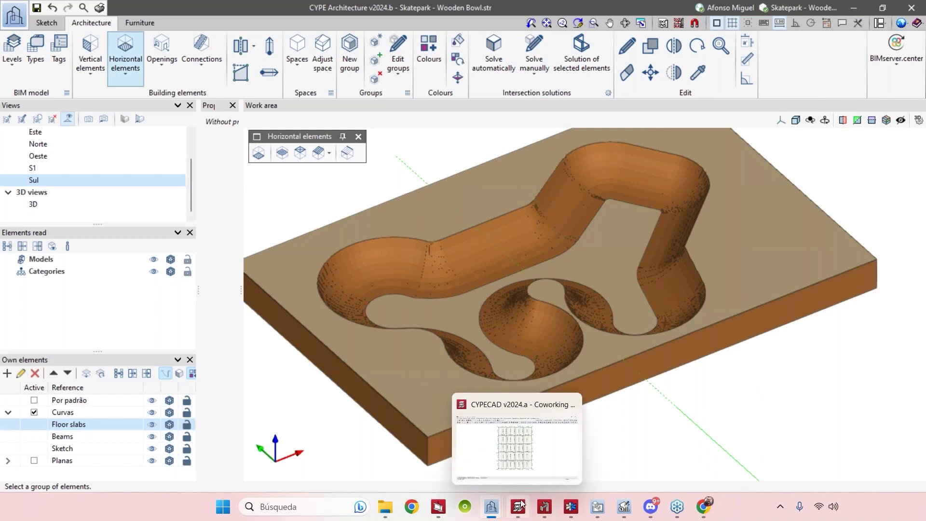
{"action": "left_click", "coordinate": [525, 482]}
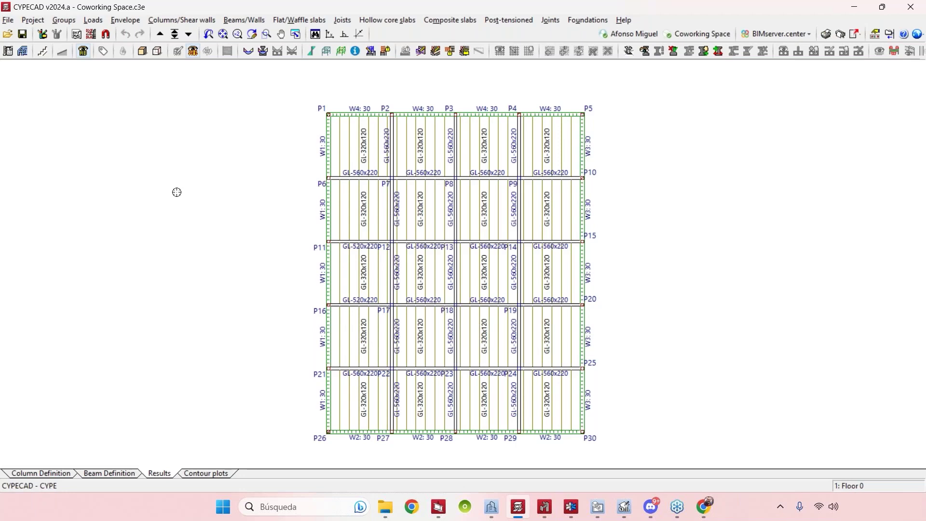
{"action": "left_click", "coordinate": [142, 52]}
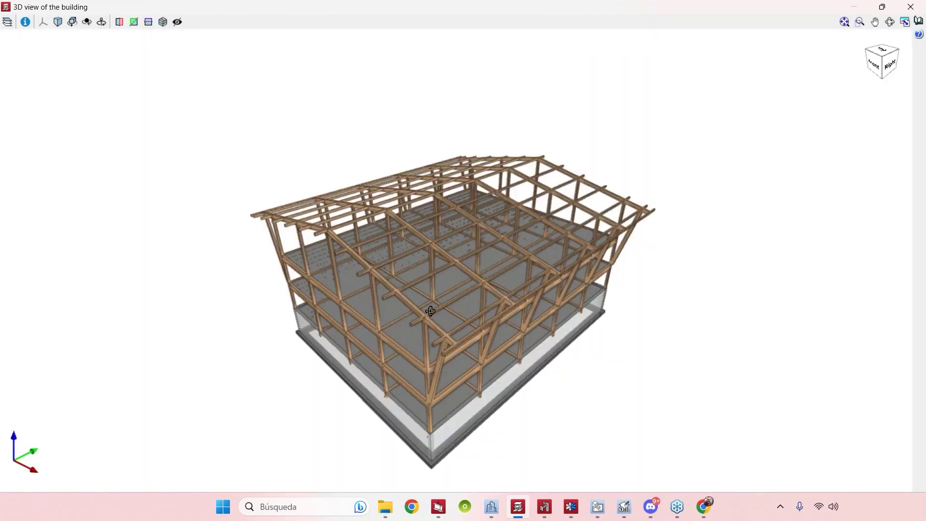
{"action": "middle_click_drag", "start_coordinate": [479, 300], "coordinate": [463, 400]}
{"action": "scroll", "coordinate": [462, 419], "scroll_direction": "up", "scroll_amount": 3}
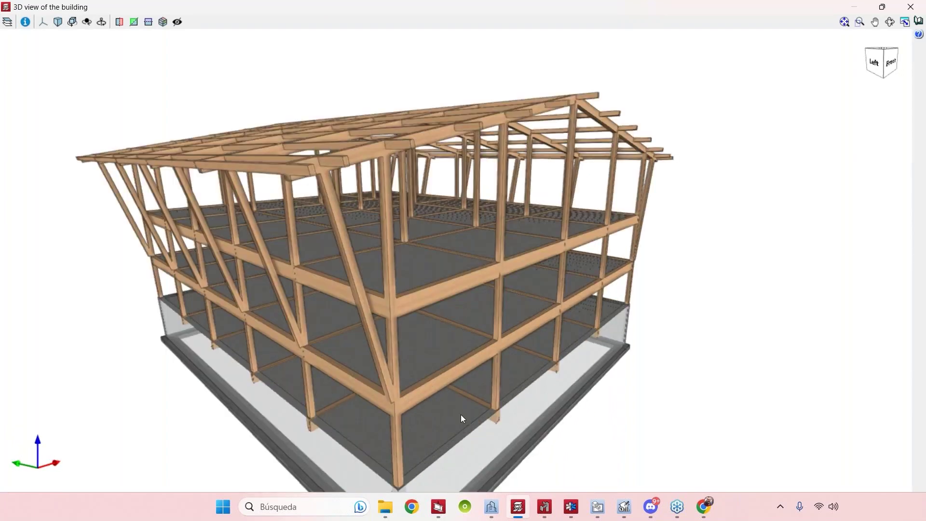
{"action": "scroll", "coordinate": [467, 368], "scroll_direction": "up", "scroll_amount": 5}
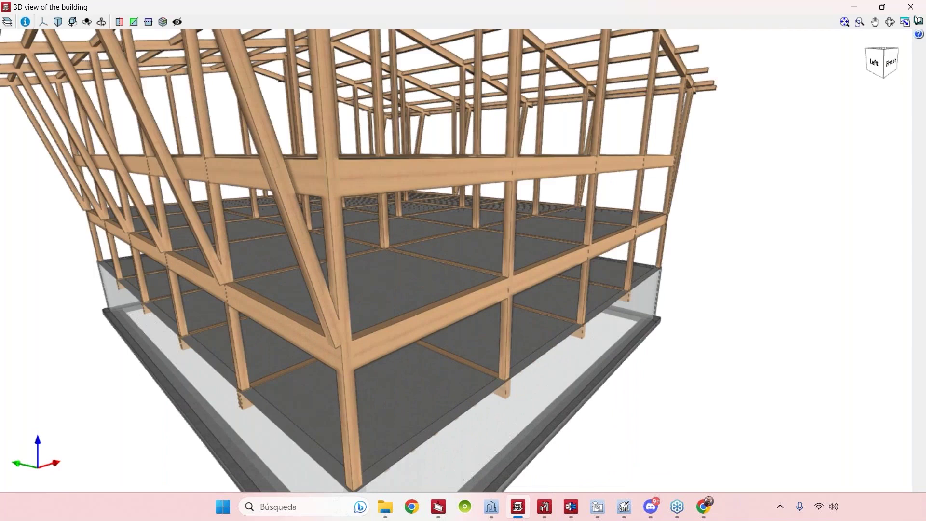
{"action": "scroll", "coordinate": [525, 347], "scroll_direction": "down", "scroll_amount": 8}
Turn on the ground in the building's 3D view, inspect the timber frame inside and out, and close the view
{"action": "left_click", "coordinate": [7, 21]}
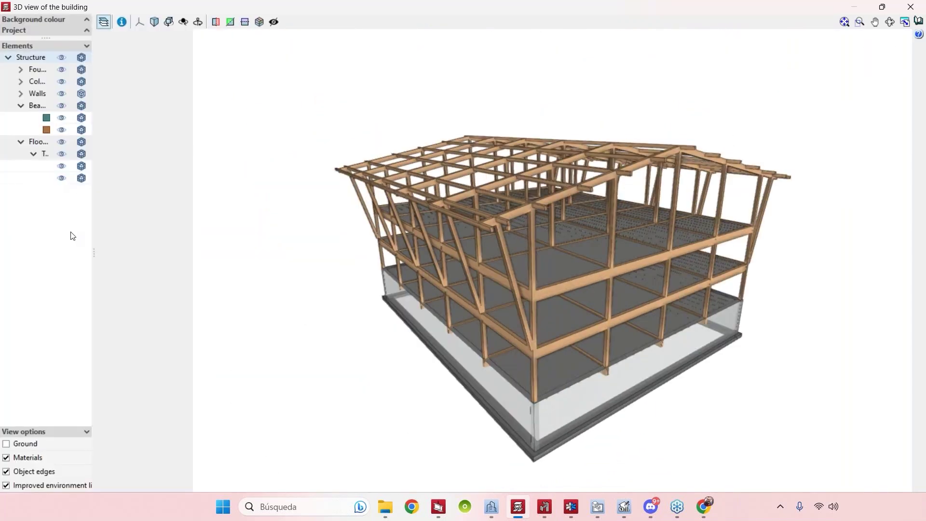
{"action": "left_click_drag", "start_coordinate": [101, 183], "coordinate": [134, 182]}
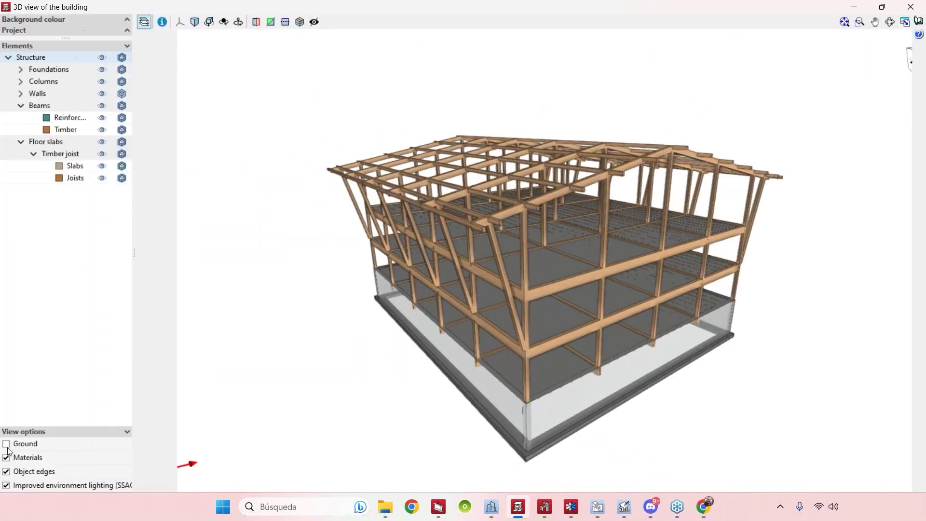
{"action": "left_click", "coordinate": [6, 444]}
{"action": "middle_click_drag", "start_coordinate": [609, 457], "coordinate": [614, 400]}
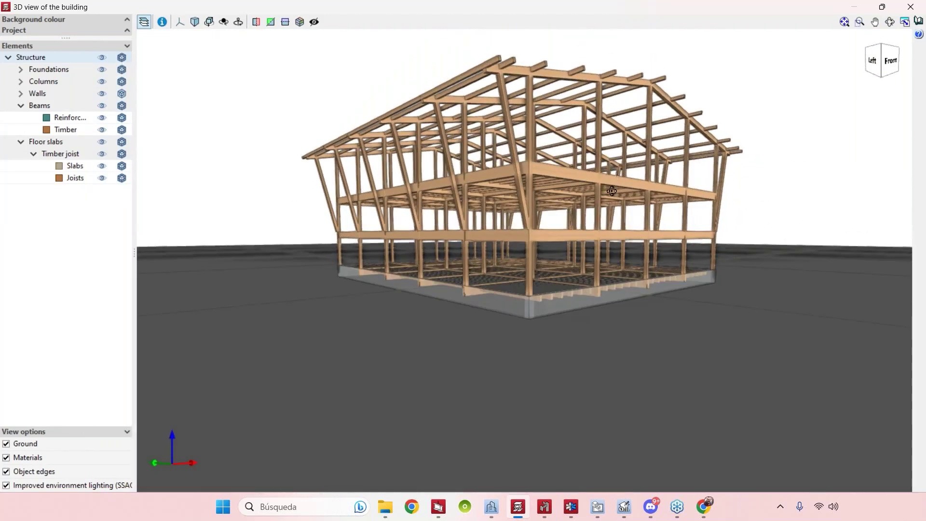
{"action": "middle_click_drag", "start_coordinate": [608, 137], "coordinate": [615, 152]}
{"action": "scroll", "coordinate": [612, 159], "scroll_direction": "up", "scroll_amount": 5}
{"action": "scroll", "coordinate": [605, 166], "scroll_direction": "down", "scroll_amount": 6}
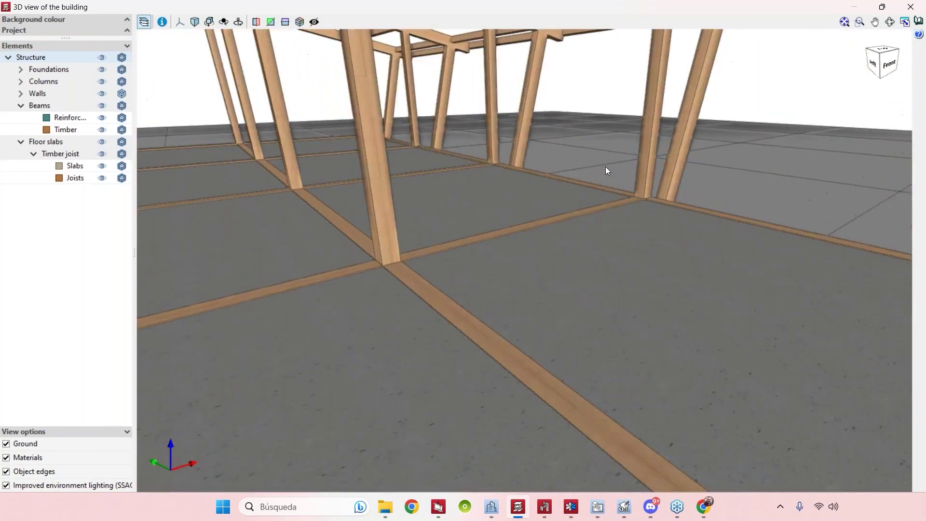
{"action": "scroll", "coordinate": [576, 195], "scroll_direction": "up", "scroll_amount": 4}
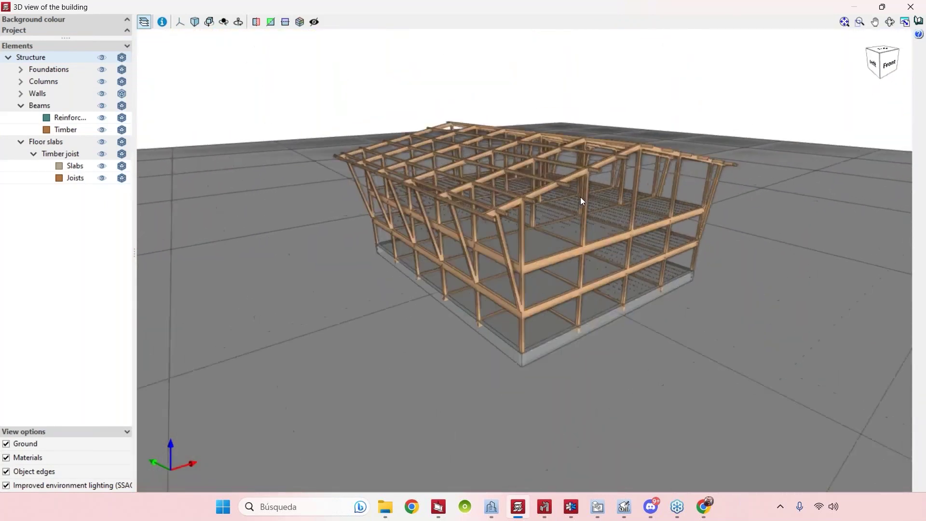
{"action": "middle_click_drag", "start_coordinate": [589, 245], "coordinate": [434, 253]}
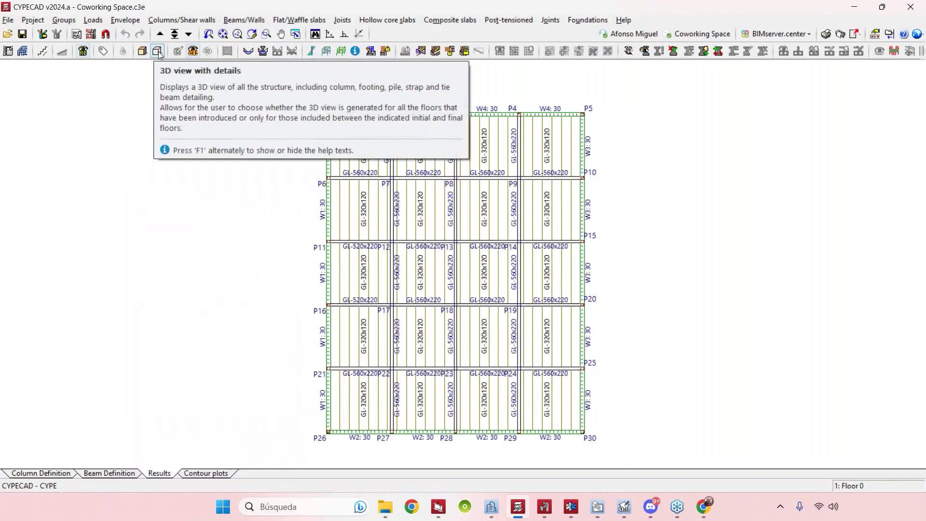
Open the 3D view with details for the structure and turn off the ground in its view options
{"action": "left_click", "coordinate": [158, 51]}
{"action": "left_click", "coordinate": [419, 271]}
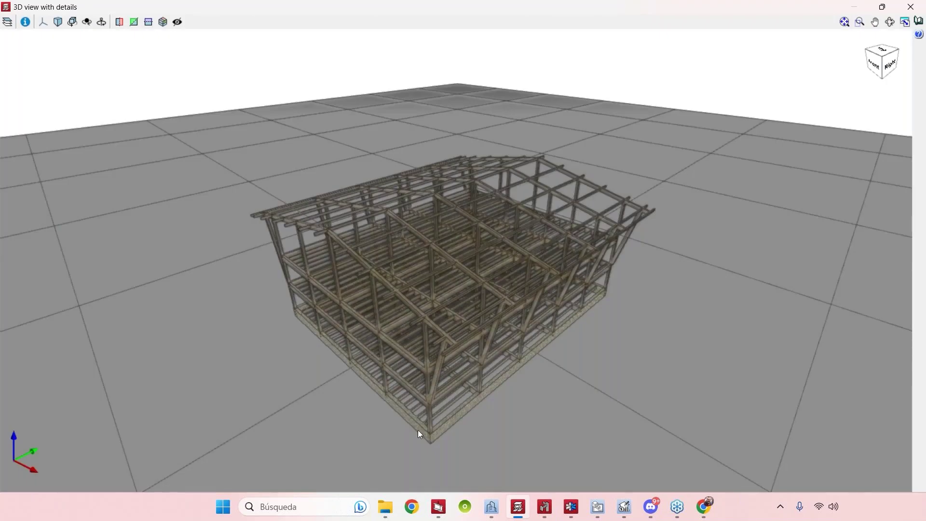
{"action": "scroll", "coordinate": [418, 429], "scroll_direction": "up", "scroll_amount": 5}
{"action": "left_click", "coordinate": [7, 21]}
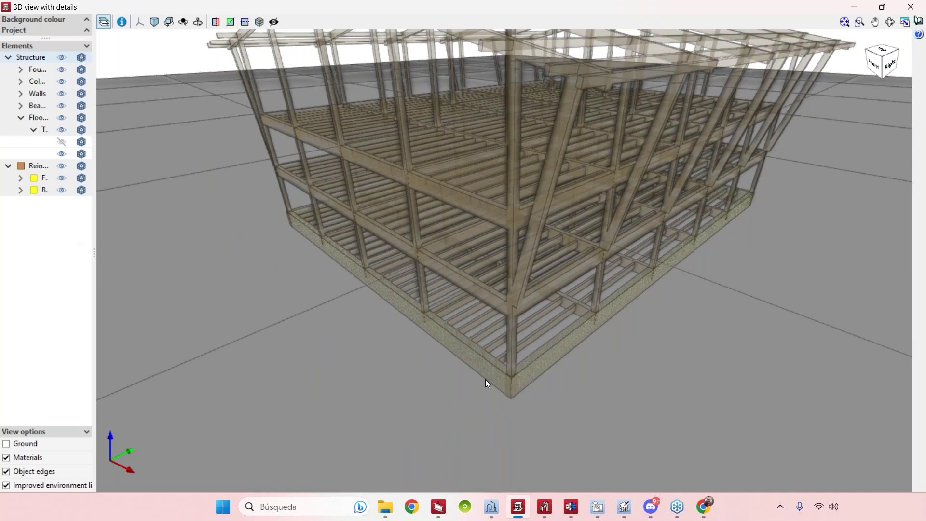
Examine the reinforcement of the concrete perimeter walls and footings at the building's corner
{"action": "scroll", "coordinate": [485, 379], "scroll_direction": "up", "scroll_amount": 5}
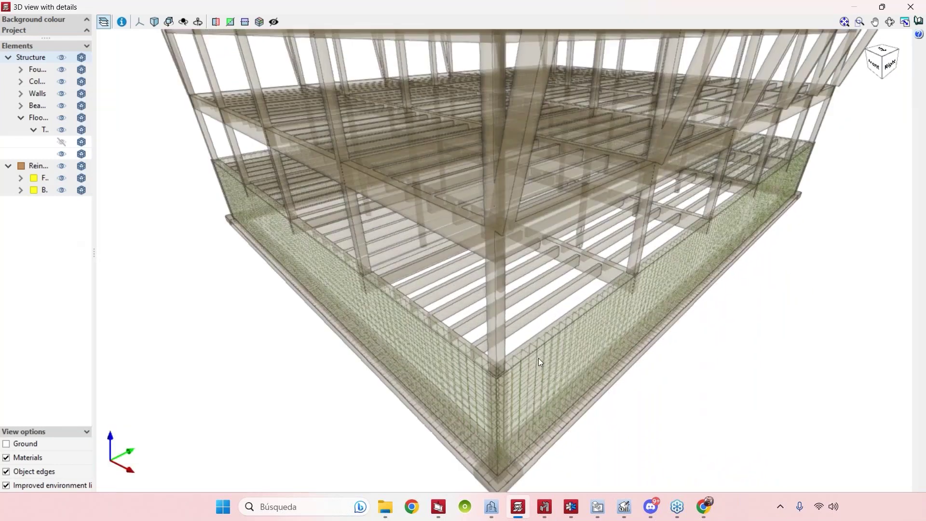
{"action": "scroll", "coordinate": [538, 359], "scroll_direction": "up", "scroll_amount": 5}
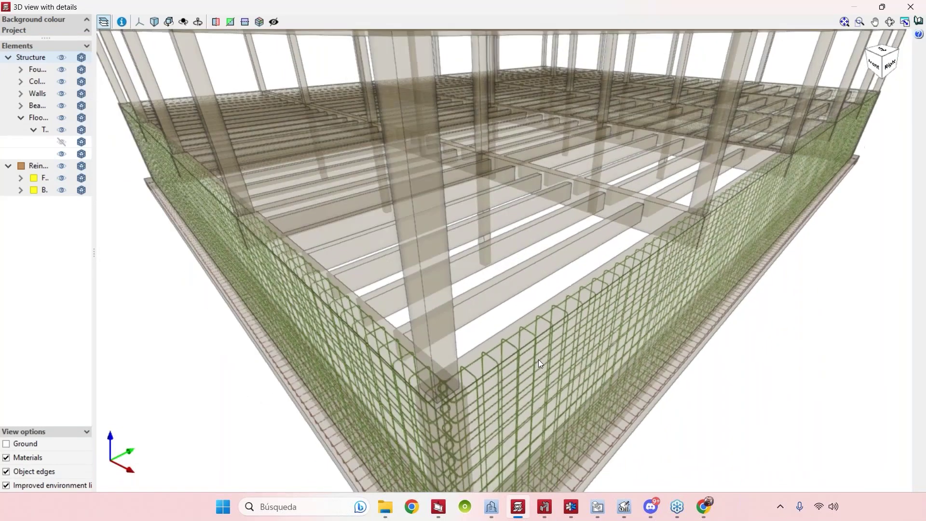
{"action": "scroll", "coordinate": [539, 359], "scroll_direction": "down", "scroll_amount": 5}
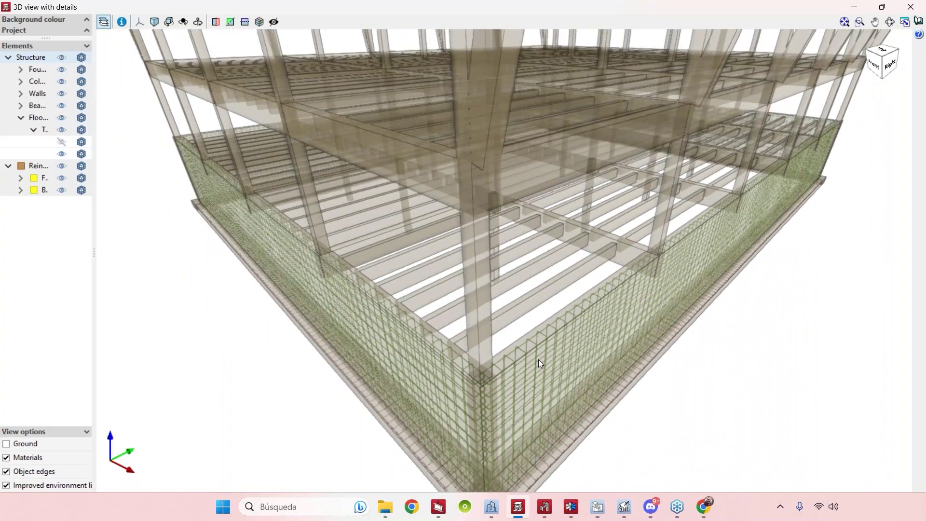
Inspect the whole timber structure above the reinforced perimeter walls and close the 3D view with details
{"action": "scroll", "coordinate": [538, 360], "scroll_direction": "down", "scroll_amount": 3}
{"action": "scroll", "coordinate": [561, 304], "scroll_direction": "up", "scroll_amount": 5}
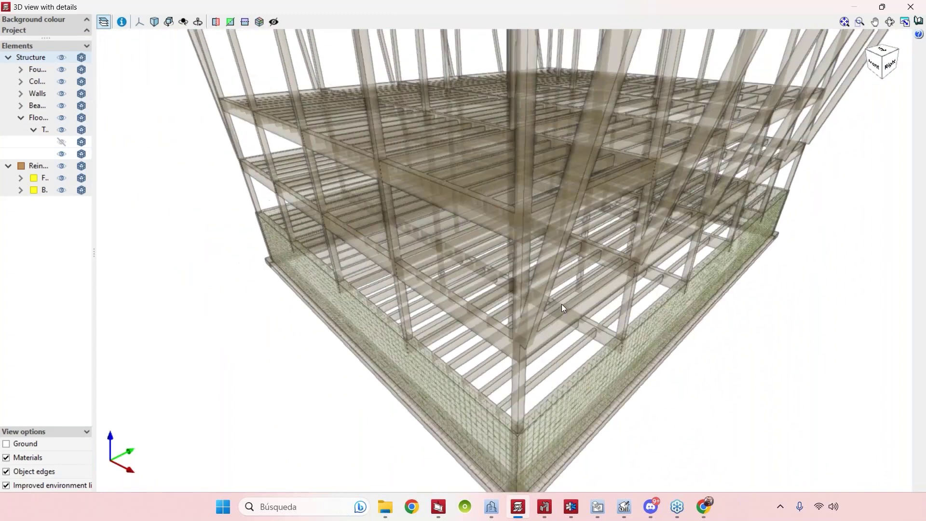
{"action": "scroll", "coordinate": [561, 302], "scroll_direction": "down", "scroll_amount": 3}
{"action": "middle_click_drag", "start_coordinate": [560, 302], "coordinate": [554, 213]}
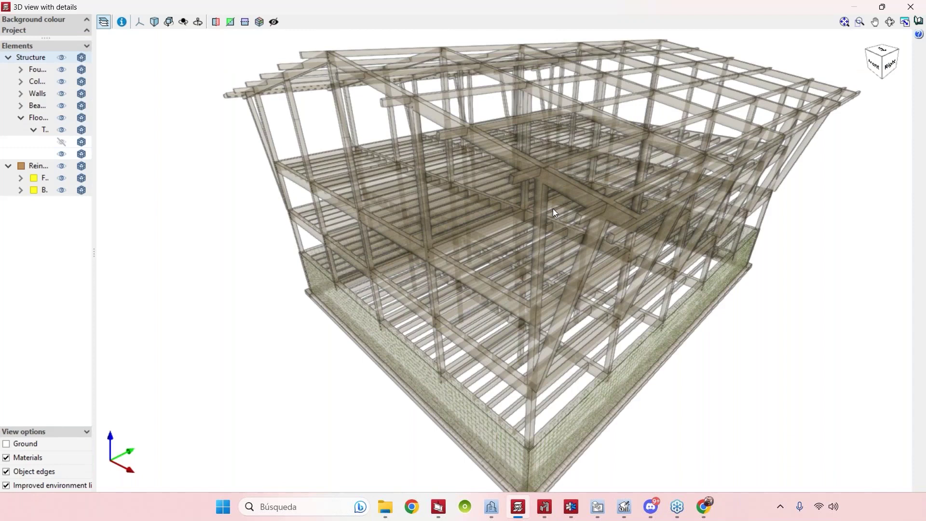
{"action": "left_click", "coordinate": [911, 7]}
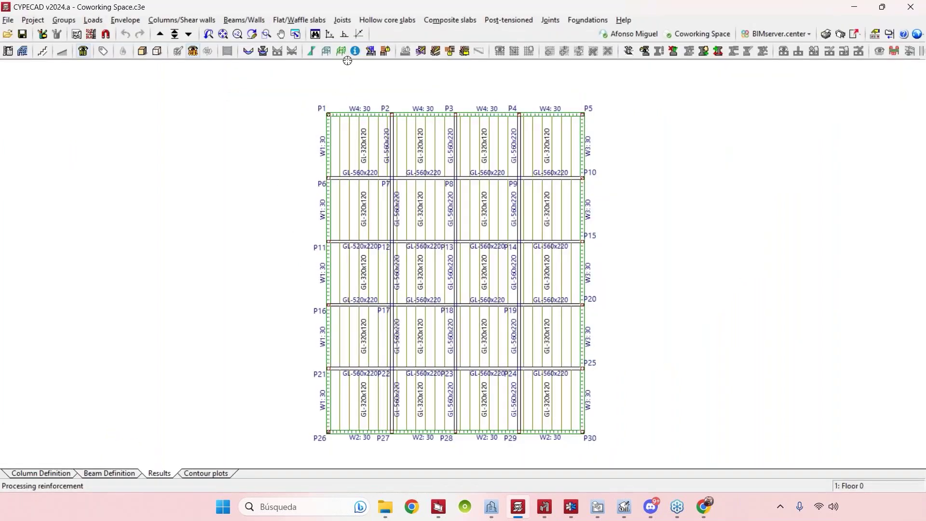
Open the structure's deformed shape, orbit around it and show it in front elevation on the XZ plane
{"action": "left_click", "coordinate": [348, 56]}
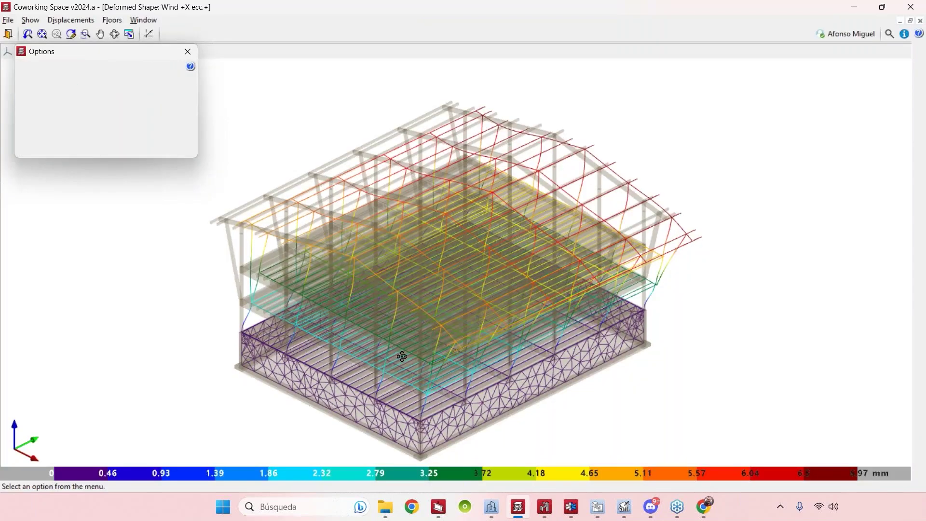
{"action": "left_click_drag", "start_coordinate": [402, 356], "coordinate": [396, 265]}
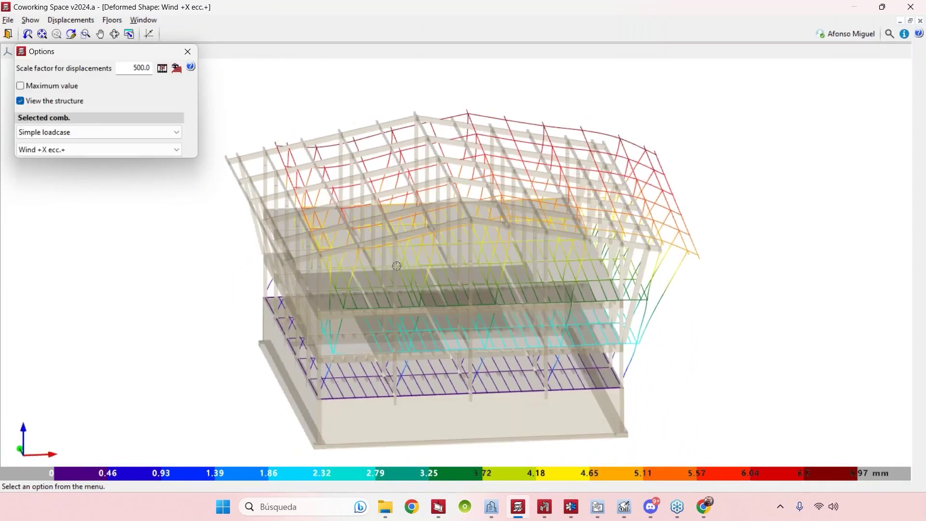
{"action": "left_click", "coordinate": [7, 51]}
{"action": "left_click", "coordinate": [12, 71]}
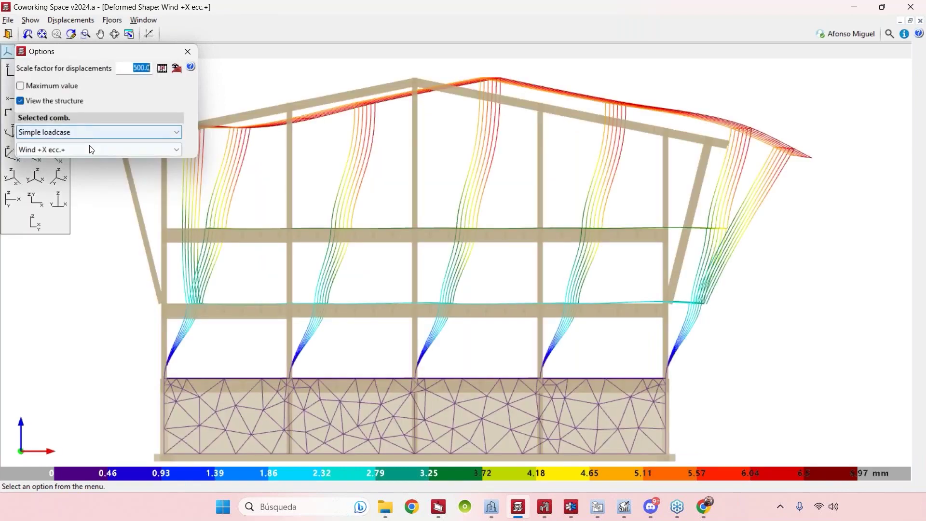
Keep the Wind +X ecc.+ loadcase, examine the animated deformation from another angle and close the animation
{"action": "left_click", "coordinate": [90, 147]}
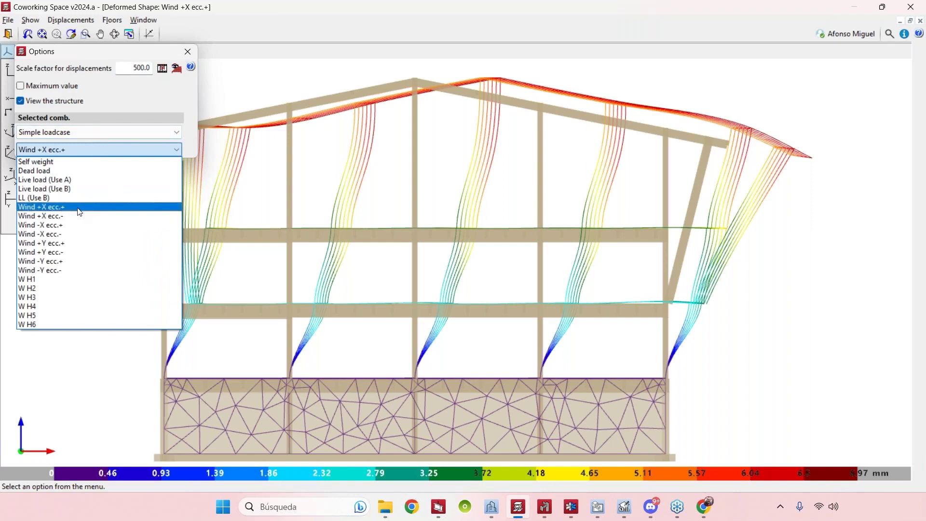
{"action": "left_click", "coordinate": [50, 211]}
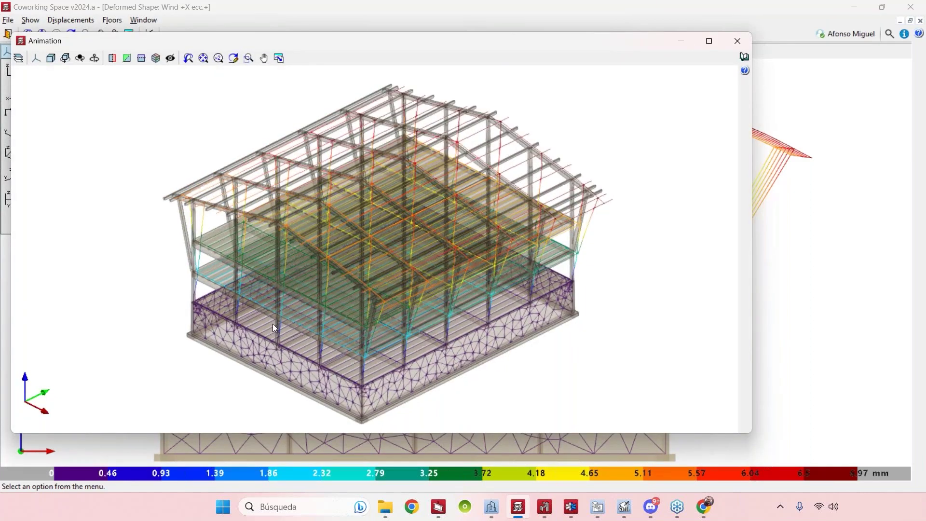
{"action": "middle_click_drag", "start_coordinate": [273, 323], "coordinate": [492, 274]}
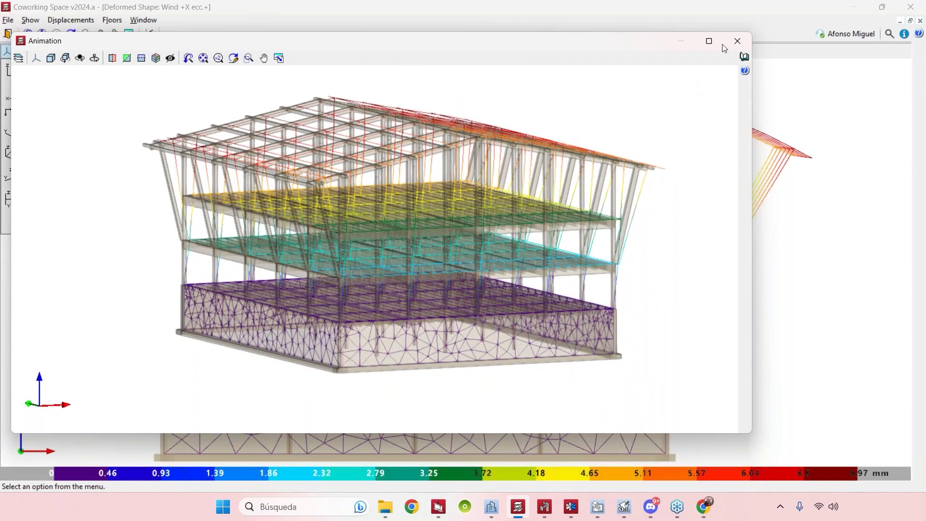
{"action": "left_click", "coordinate": [737, 41]}
Display the deformed shape for the Self weight loadcase and inspect the floors and roof in 3D
{"action": "left_click", "coordinate": [146, 149]}
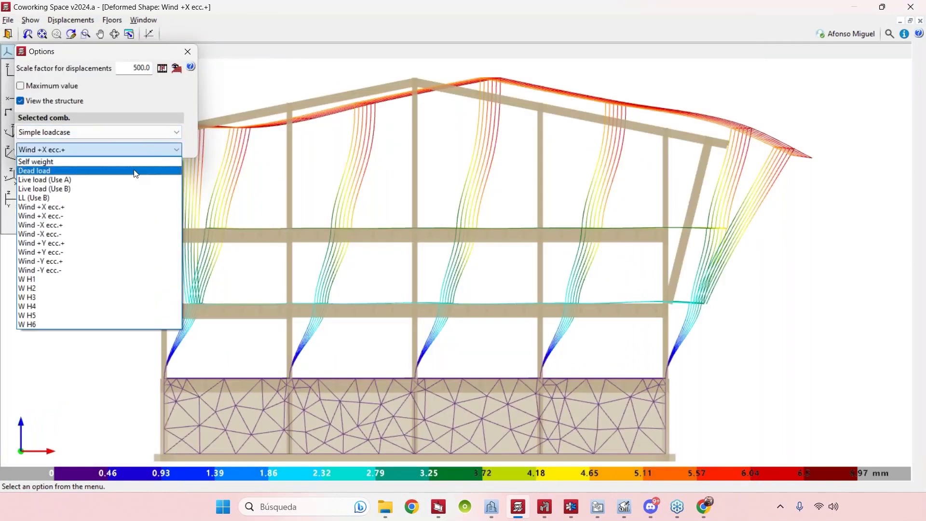
{"action": "left_click", "coordinate": [132, 162]}
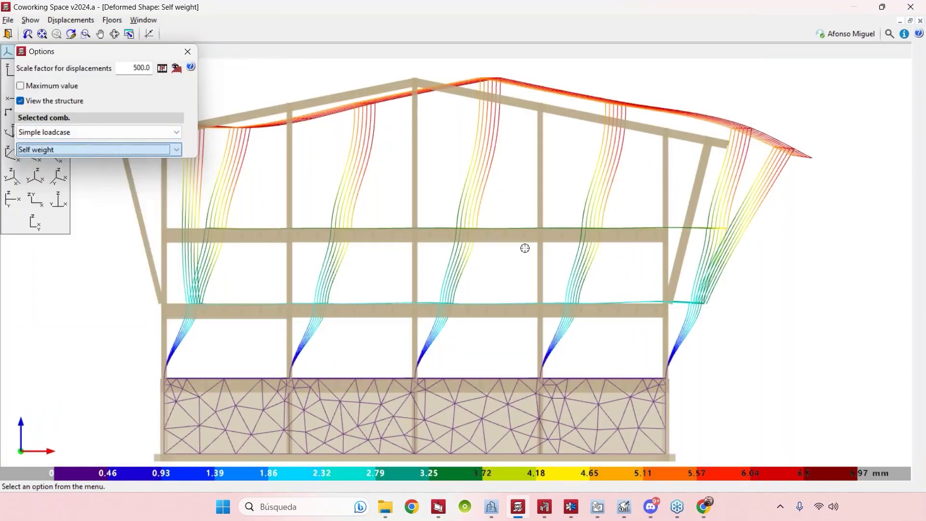
{"action": "left_click_drag", "start_coordinate": [482, 257], "coordinate": [451, 247]}
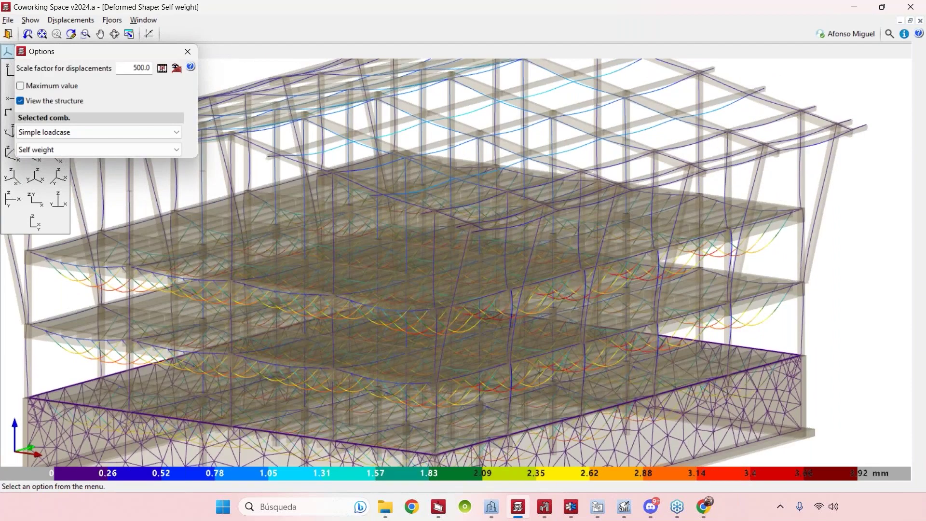
{"action": "scroll", "coordinate": [462, 261], "scroll_direction": "down", "scroll_amount": 3}
Compare the self-weight deformed shape at displacement scale factors of 500, 10 and 1
{"action": "left_click_drag", "start_coordinate": [141, 68], "coordinate": [152, 77]}
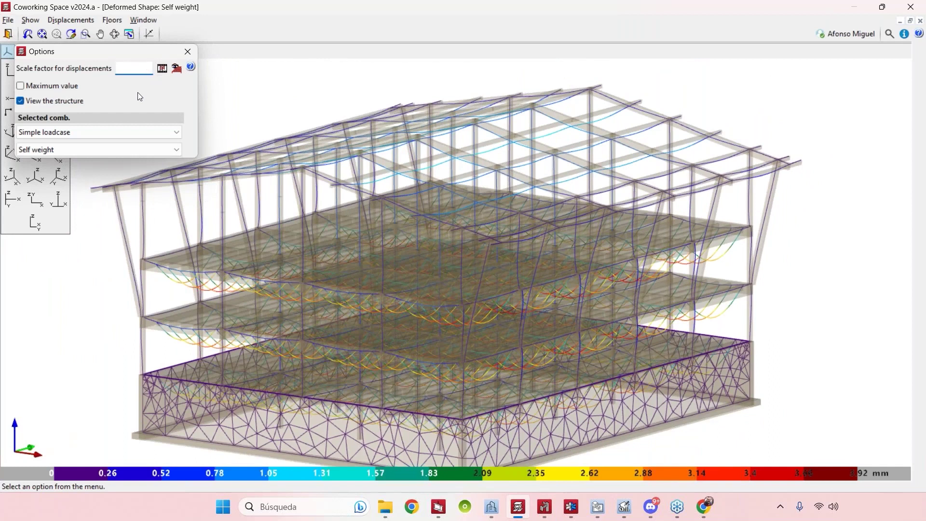
{"action": "type", "text": "500"}
{"action": "key", "text": "Return"}
{"action": "double_click", "coordinate": [144, 68]}
{"action": "type", "text": "10"}
{"action": "key", "text": "Tab"}
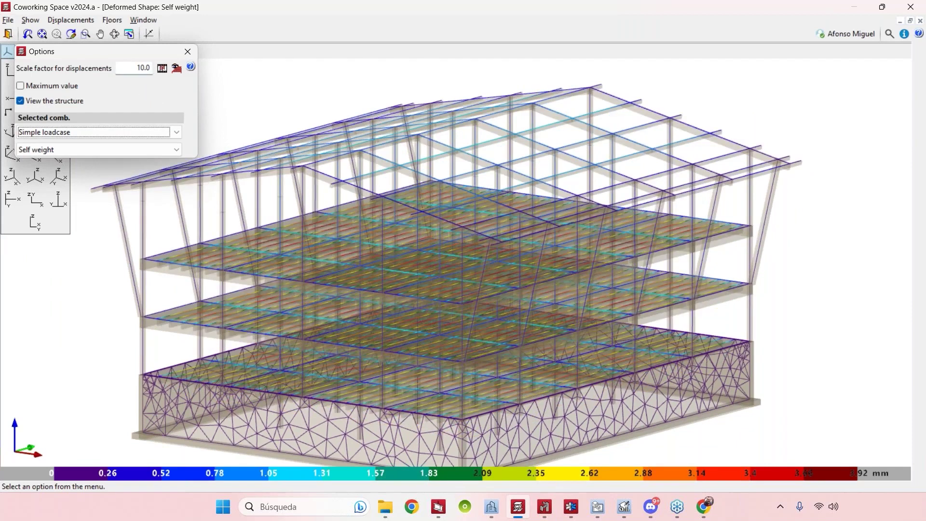
{"action": "key", "text": "shift+Tab"}
{"action": "type", "text": "1"}
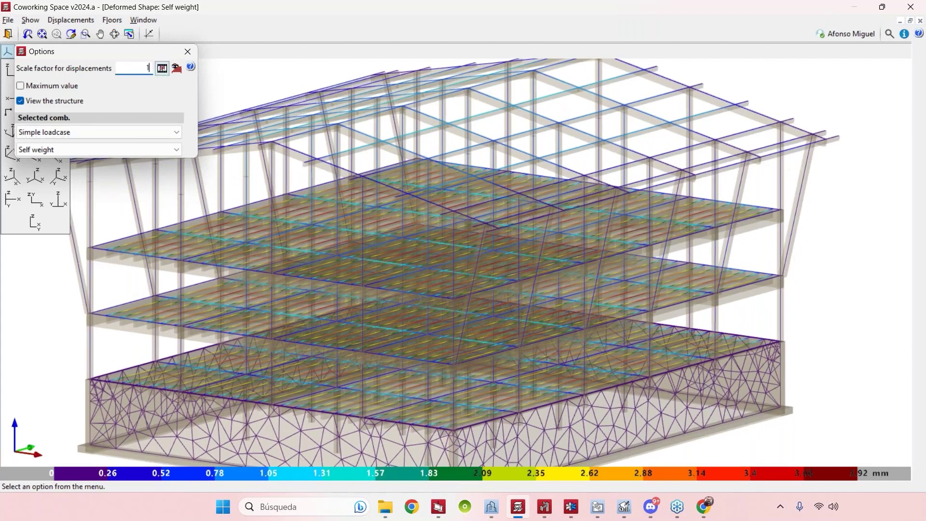
{"action": "key", "text": "Tab"}
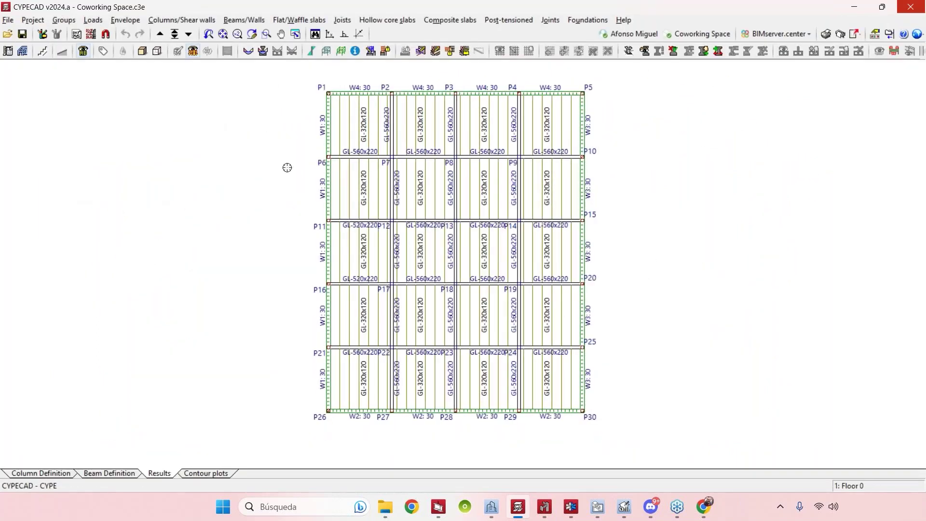
Go through the floor plans of the results from the Basement group up to the Roof group
{"action": "middle_click_drag", "start_coordinate": [620, 248], "coordinate": [616, 265]}
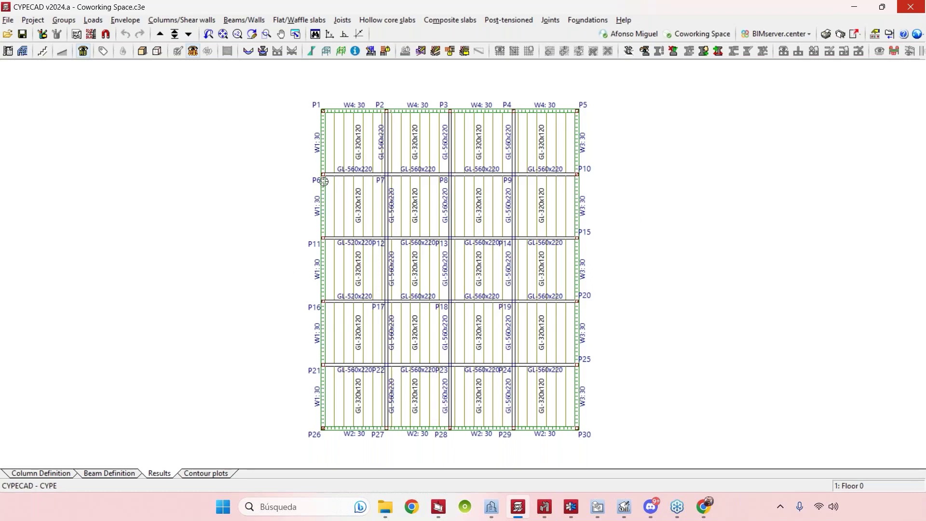
{"action": "left_click", "coordinate": [189, 35]}
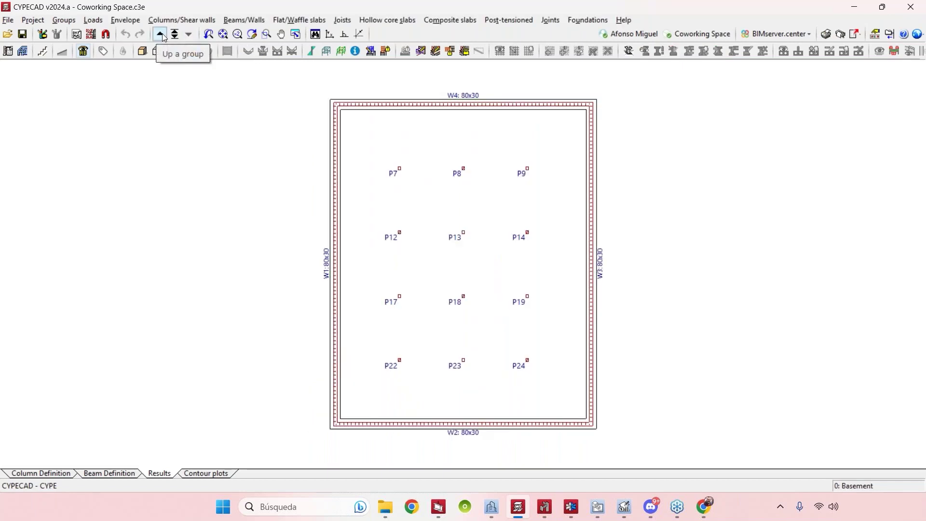
{"action": "left_click", "coordinate": [163, 37]}
{"action": "key", "text": "Page_Up"}
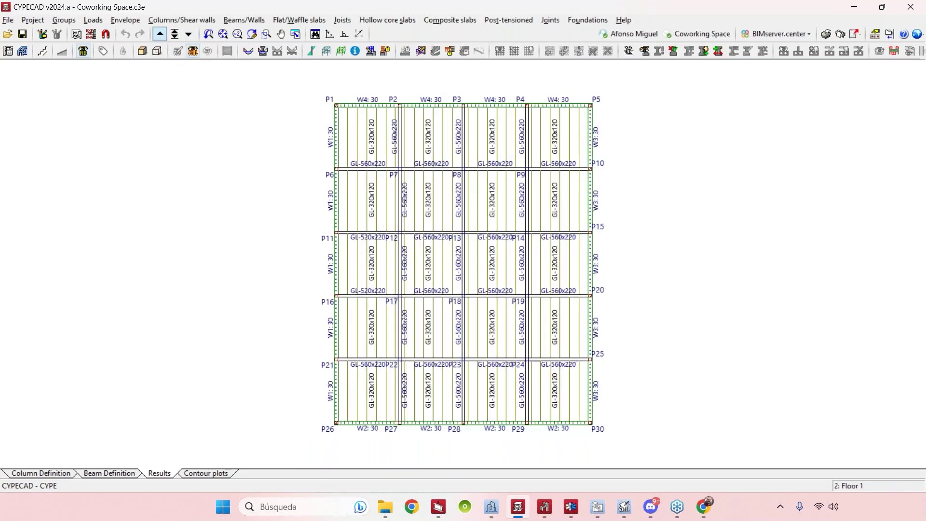
{"action": "left_click", "coordinate": [160, 34]}
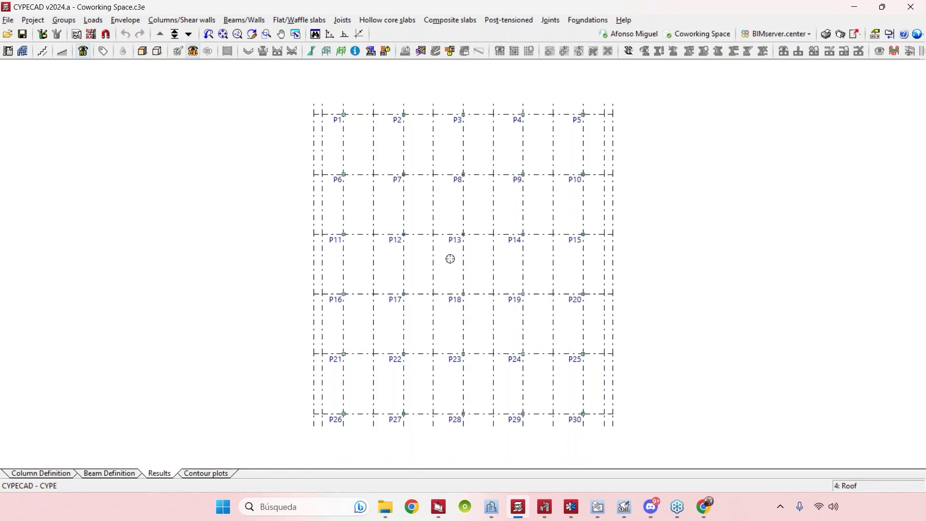
Open the 3D view of the building, orbit around the timber roof and frame, and close the view
{"action": "left_click", "coordinate": [142, 51]}
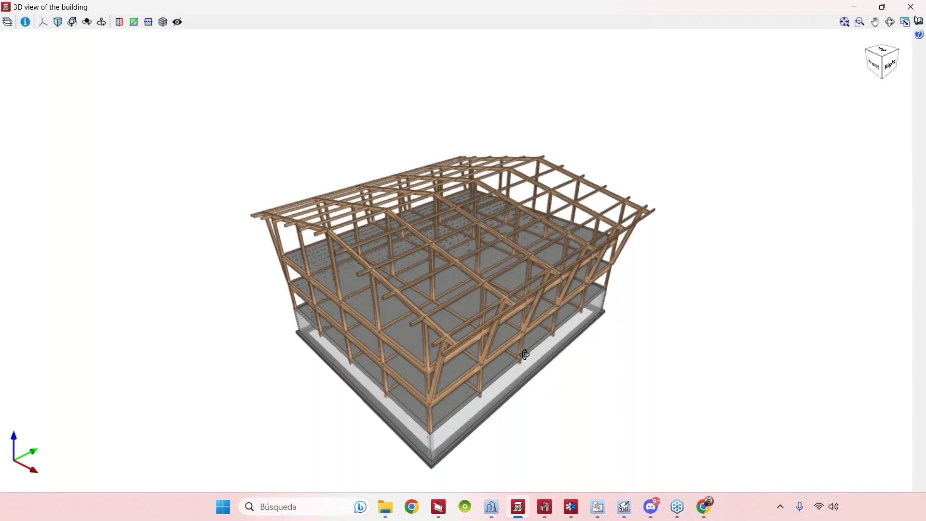
{"action": "left_click_drag", "start_coordinate": [525, 355], "coordinate": [772, 179]}
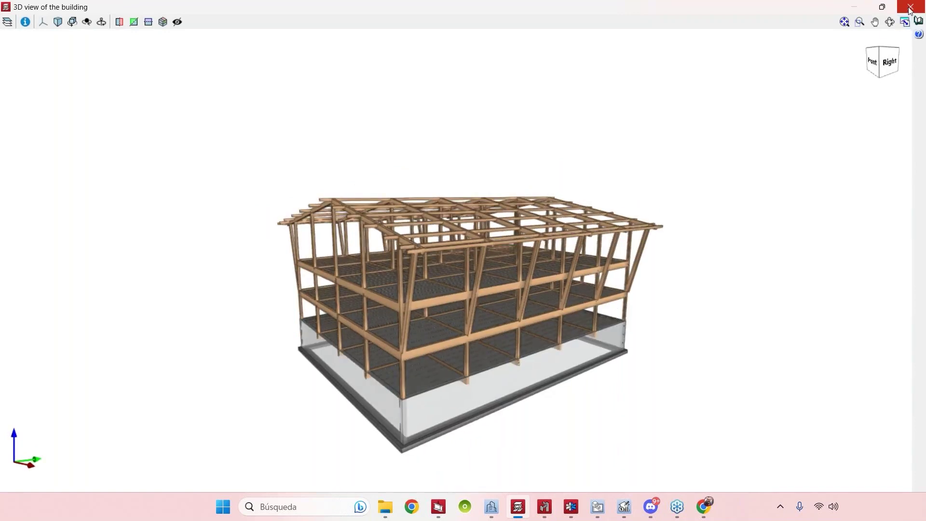
{"action": "left_click", "coordinate": [909, 7]}
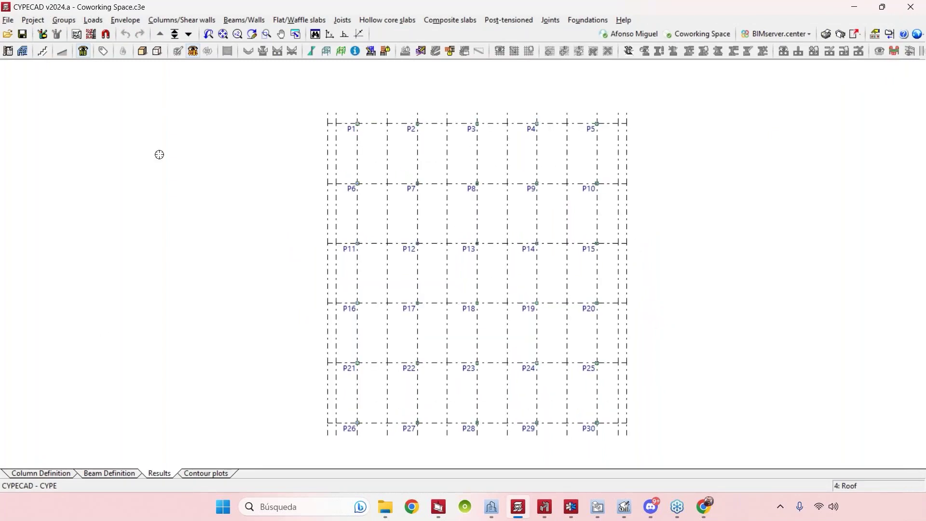
Switch to the column definition and open the project's general data
{"action": "left_click", "coordinate": [34, 474]}
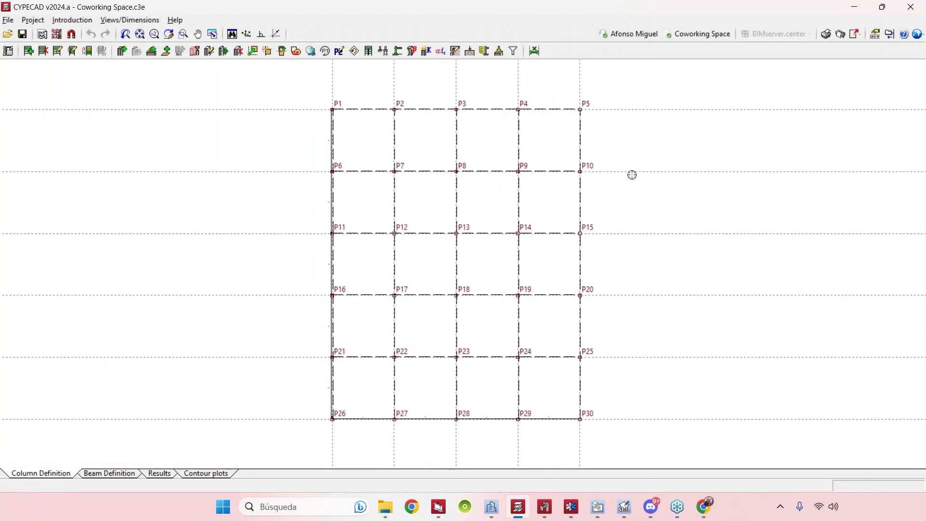
{"action": "left_click", "coordinate": [35, 21]}
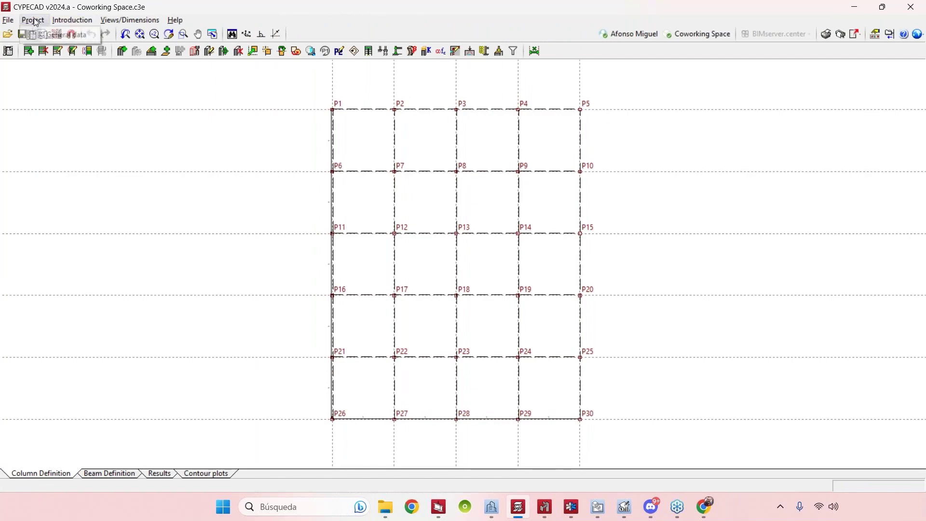
{"action": "left_click", "coordinate": [61, 38]}
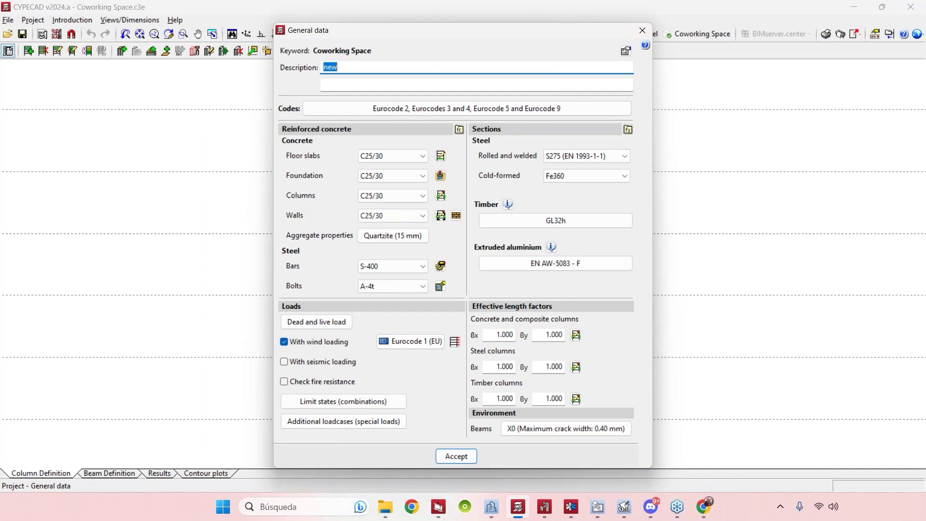
Review the available concrete, steel and timber design codes in the code selection and close it without changes
{"action": "left_click", "coordinate": [357, 113]}
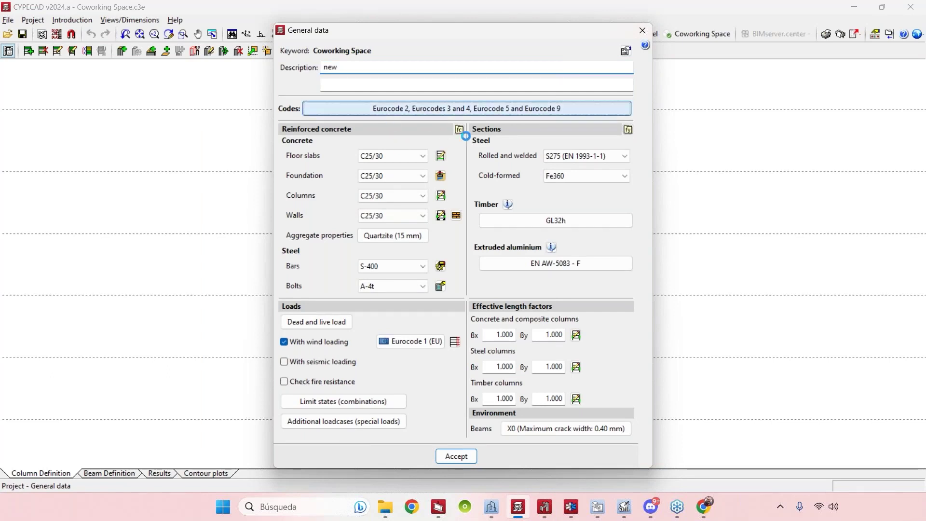
{"action": "left_click_drag", "start_coordinate": [446, 176], "coordinate": [490, 163]}
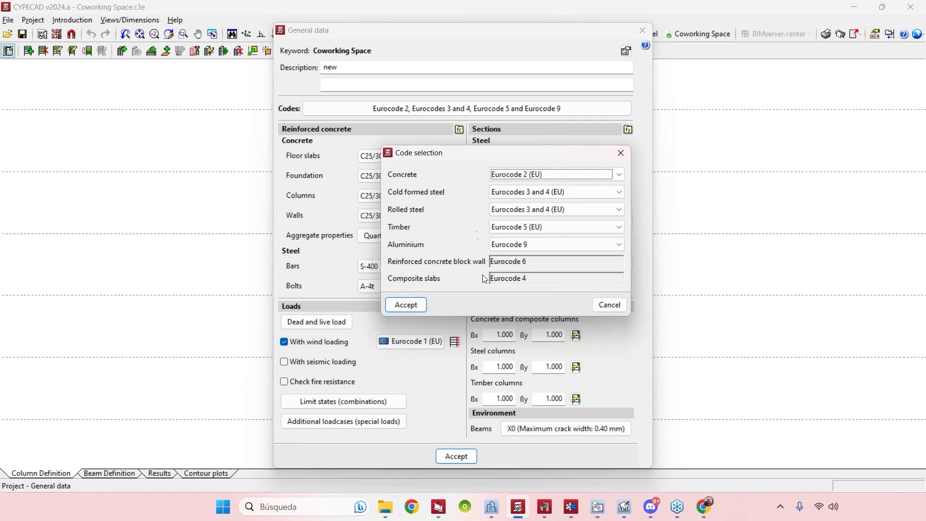
{"action": "left_click", "coordinate": [619, 174]}
{"action": "left_click", "coordinate": [593, 191]}
{"action": "left_click", "coordinate": [593, 192]}
{"action": "left_click", "coordinate": [593, 192]}
{"action": "left_click", "coordinate": [600, 228]}
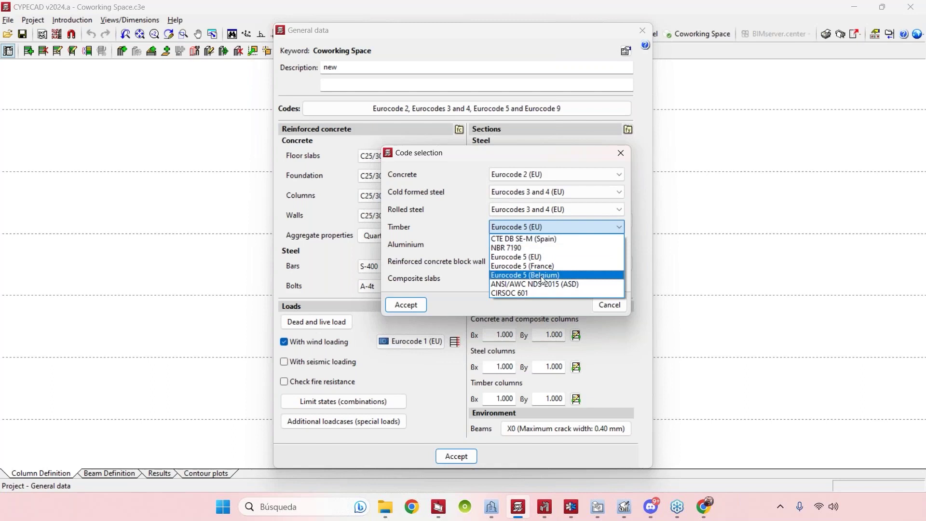
{"action": "left_click", "coordinate": [476, 219]}
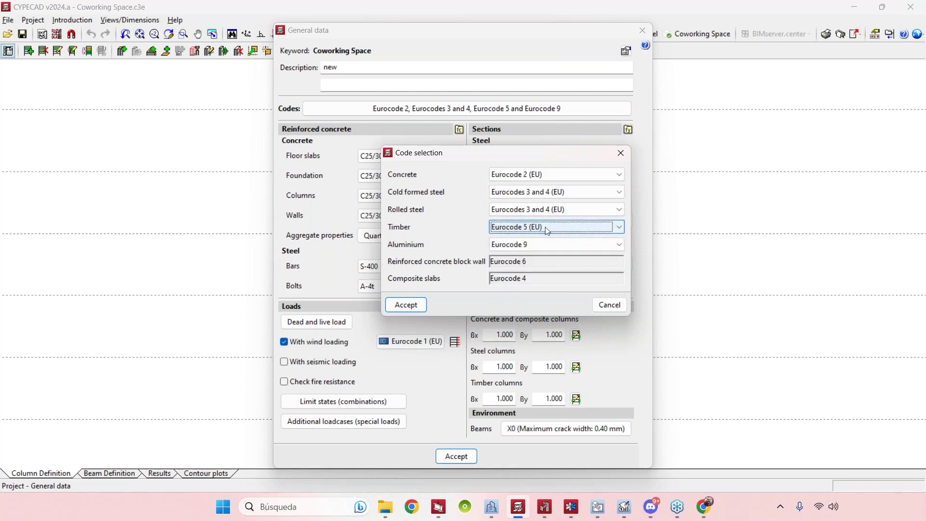
{"action": "left_click", "coordinate": [621, 151]}
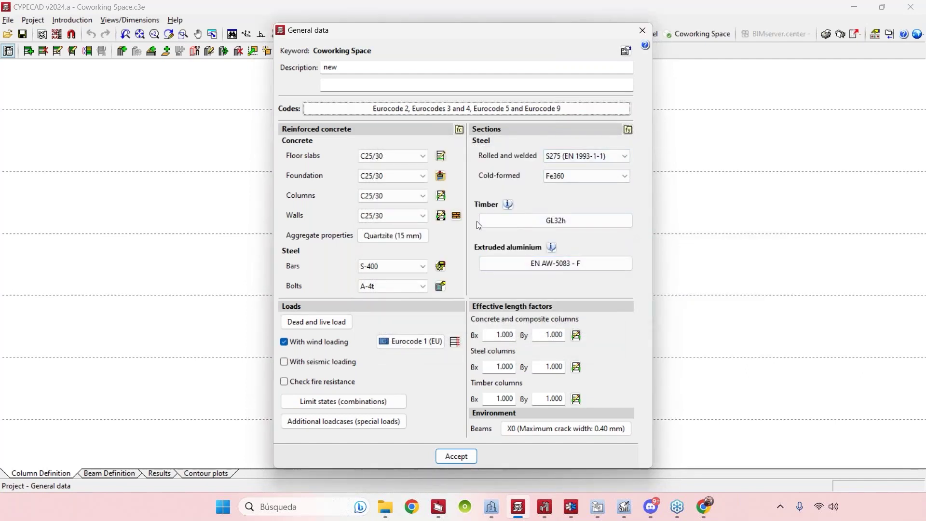
Open the project's timber settings and review the timber types available for the columns
{"action": "left_click", "coordinate": [547, 222]}
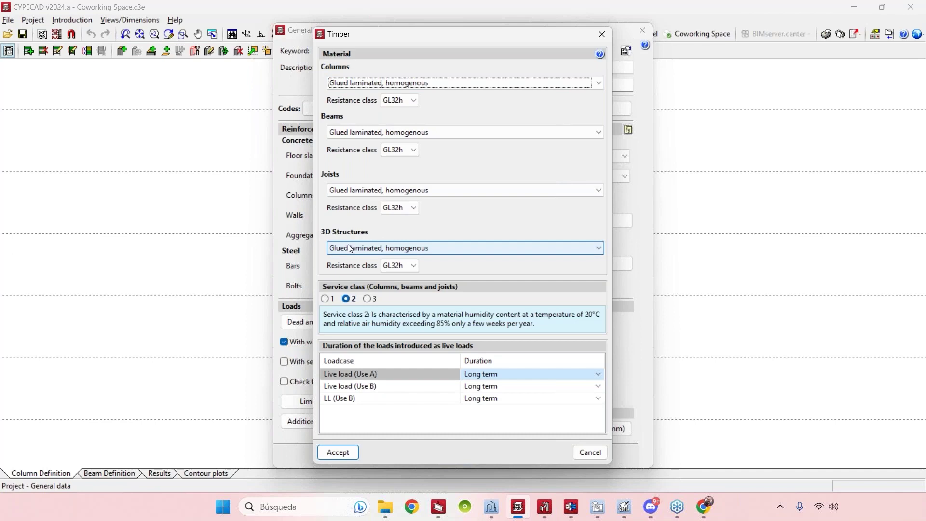
{"action": "left_click", "coordinate": [441, 87]}
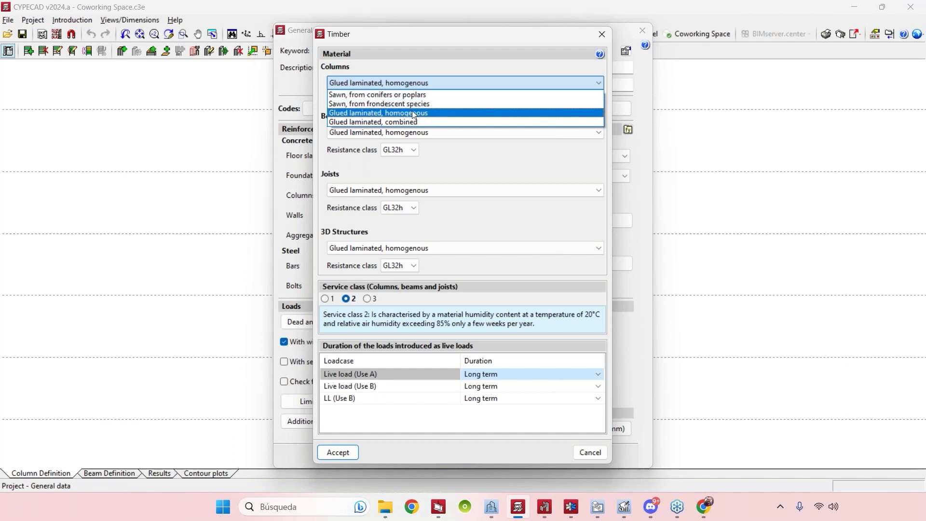
{"action": "left_click", "coordinate": [428, 115]}
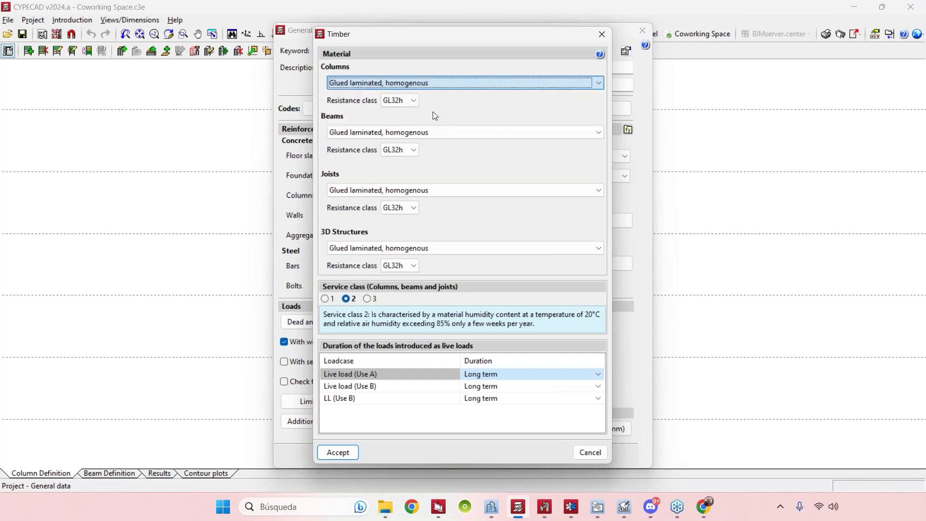
Try sawn timber from conifers or poplars for the columns, restore homogenous glued laminated, and check the resistance classes of both
{"action": "left_click", "coordinate": [425, 85]}
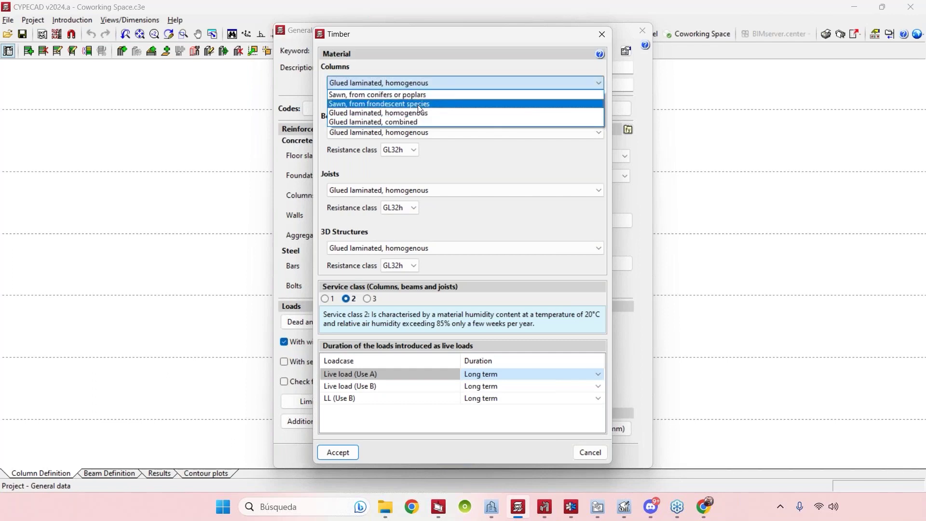
{"action": "left_click", "coordinate": [407, 95]}
{"action": "left_click", "coordinate": [396, 100]}
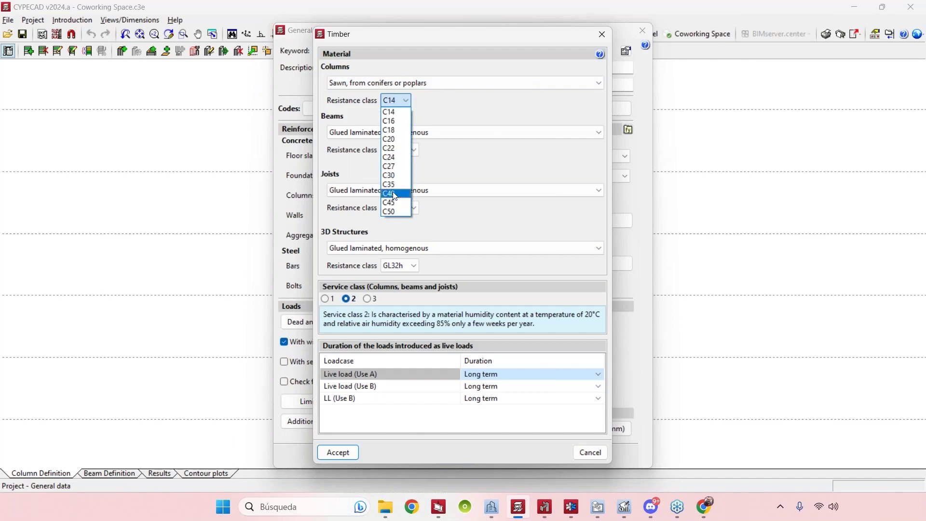
{"action": "left_click", "coordinate": [411, 87]}
{"action": "left_click", "coordinate": [409, 84]}
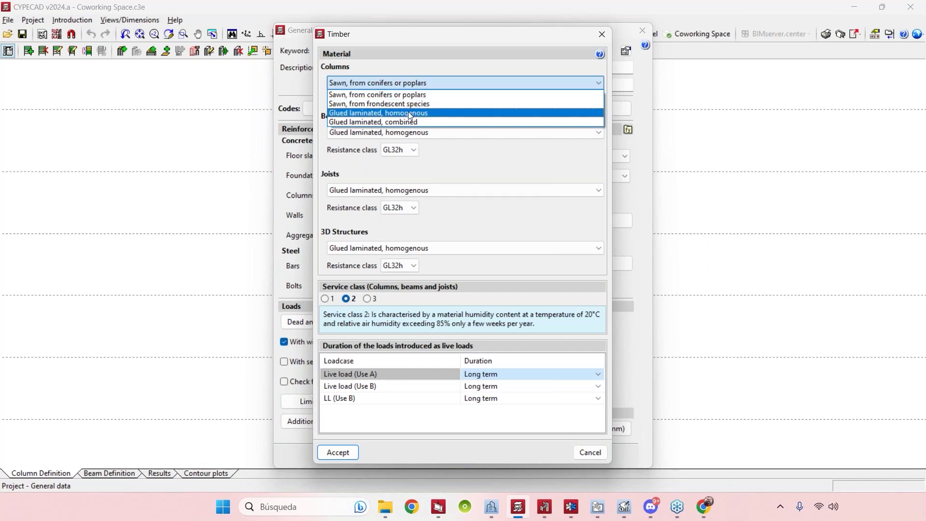
{"action": "left_click", "coordinate": [409, 112]}
{"action": "left_click", "coordinate": [409, 99]}
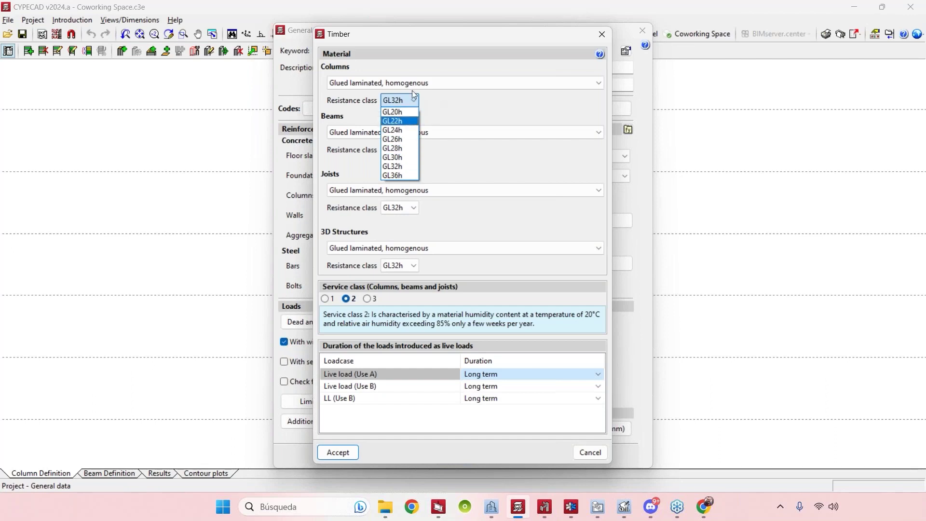
{"action": "left_click", "coordinate": [346, 107]}
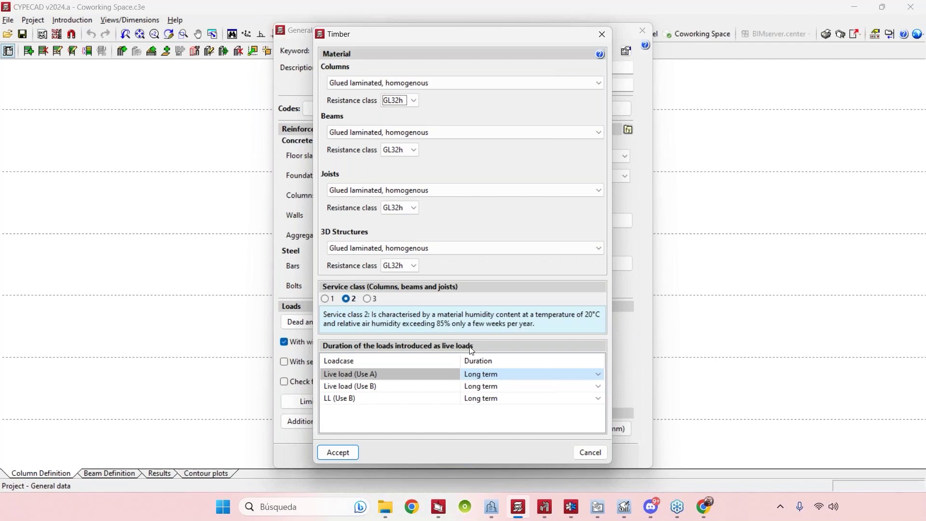
Review the load duration options for Live load (Use A) and cancel the timber settings
{"action": "left_click", "coordinate": [598, 374]}
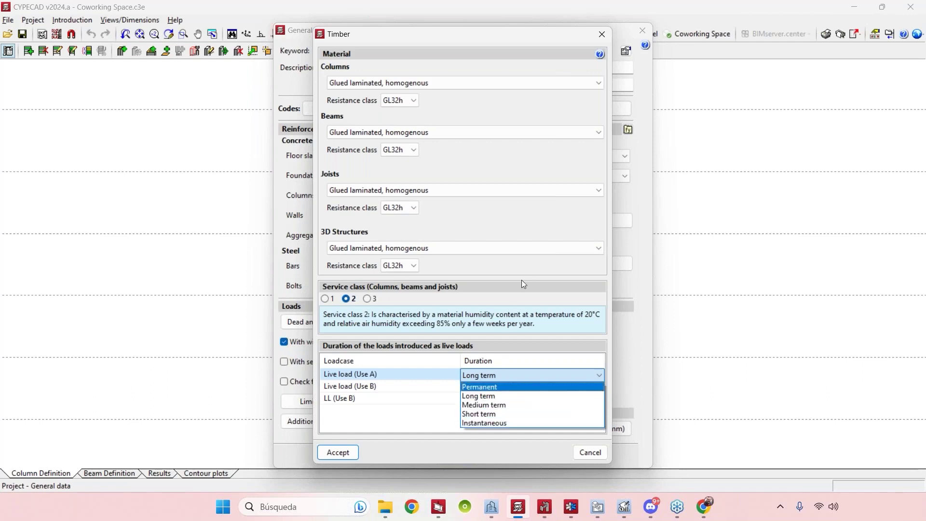
{"action": "left_click", "coordinate": [603, 40]}
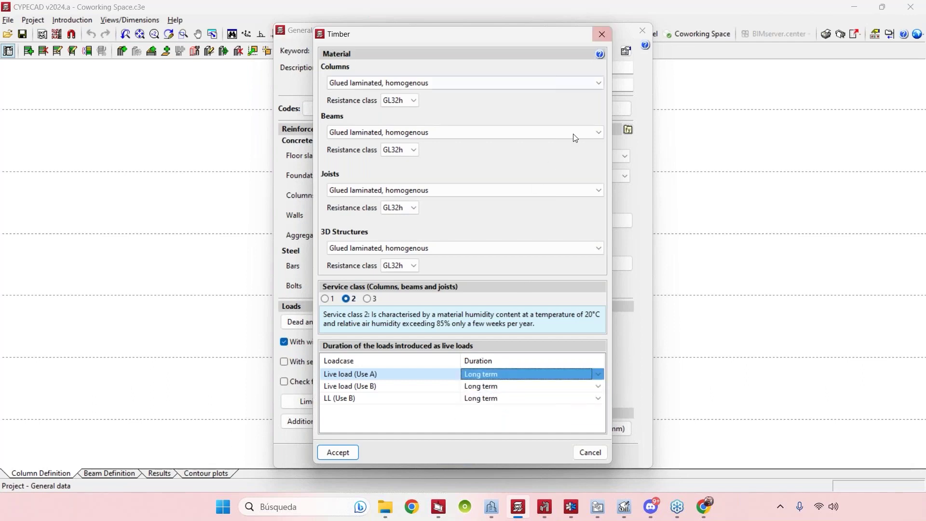
{"action": "left_click", "coordinate": [589, 451]}
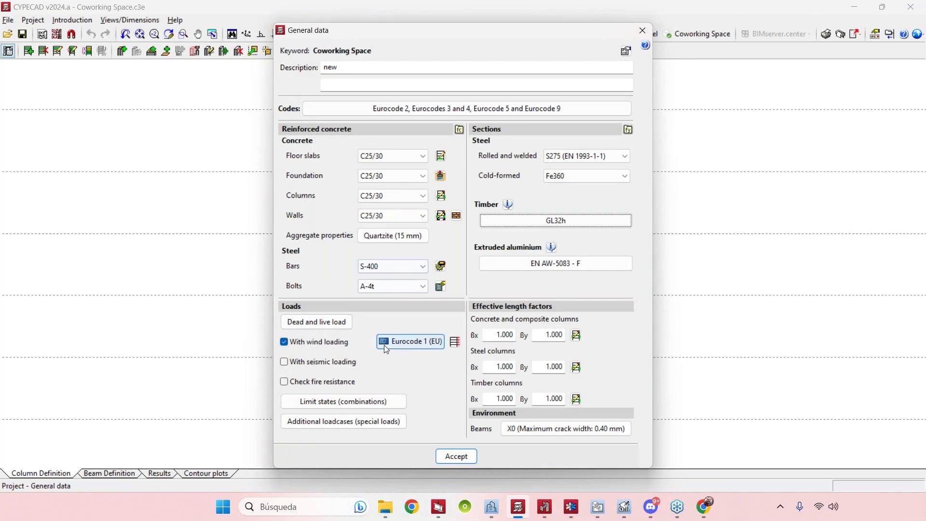
Review the Eurocode 1 (EU) wind load settings and close both them and the general data without changes
{"action": "left_click", "coordinate": [409, 342]}
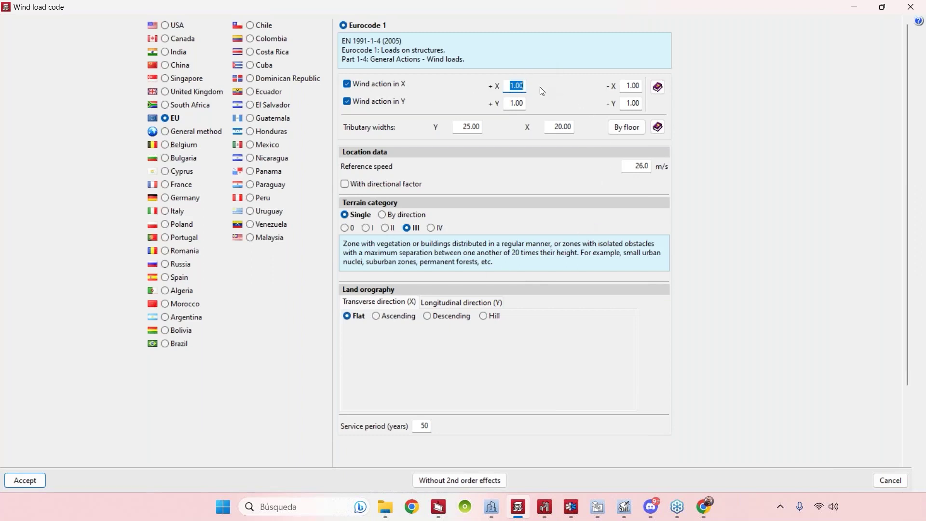
{"action": "mouse_move", "coordinate": [541, 88]}
{"action": "left_click", "coordinate": [911, 7]}
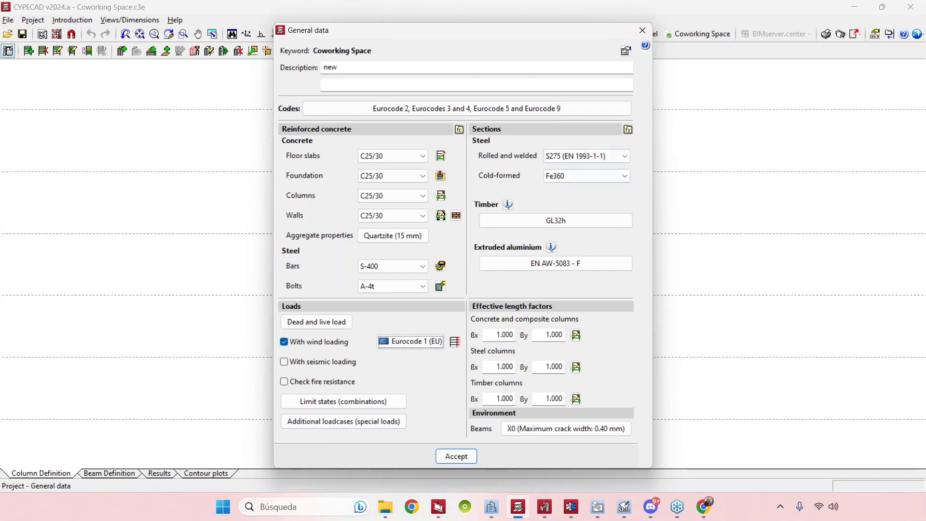
{"action": "left_click", "coordinate": [641, 33]}
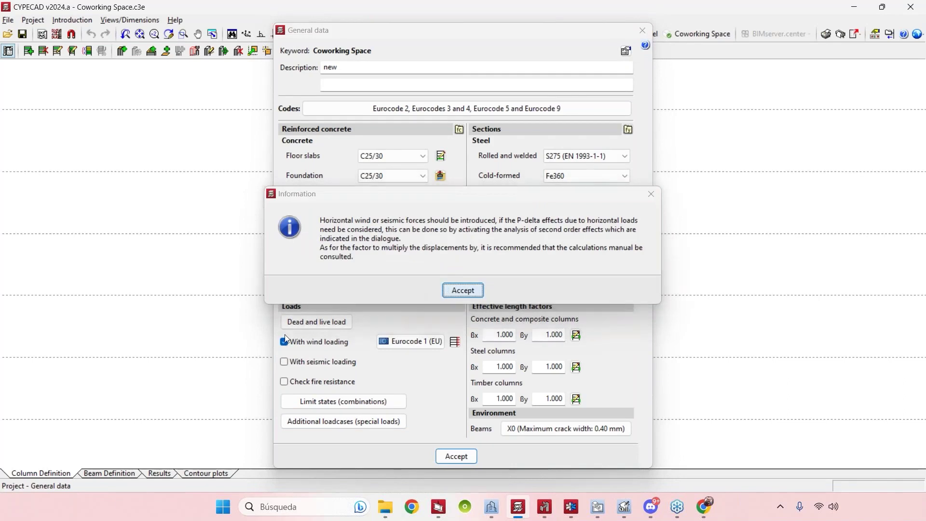
{"action": "left_click", "coordinate": [455, 291]}
Open column P2 for editing and open the section type of its Floor 1 timber segment
{"action": "left_click", "coordinate": [110, 475]}
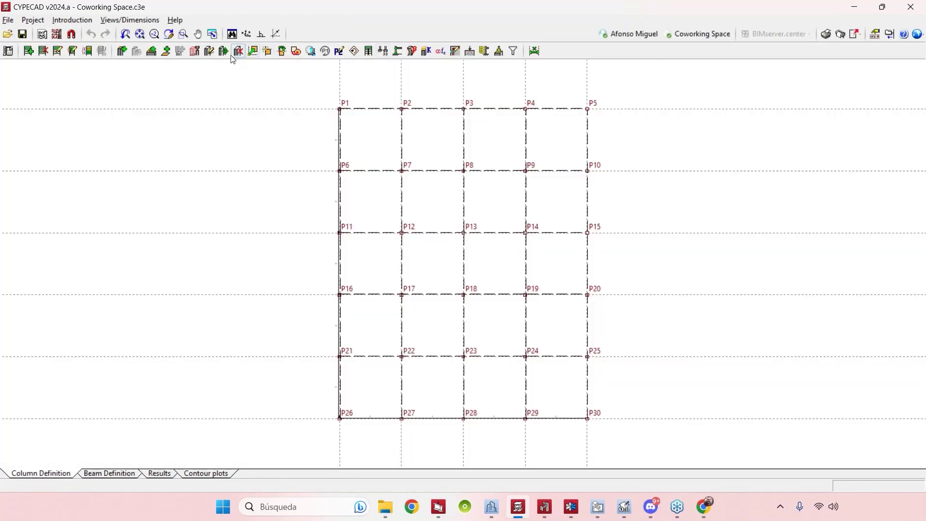
{"action": "left_click", "coordinate": [209, 51]}
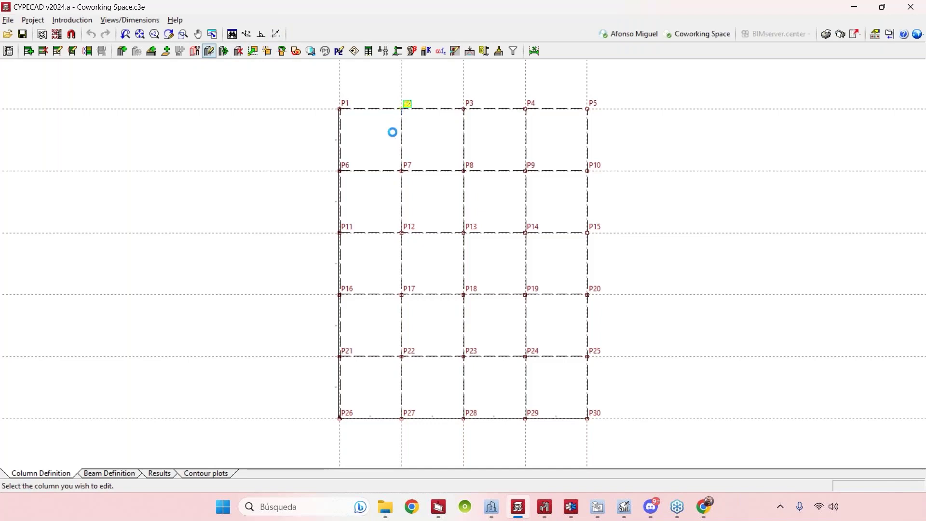
{"action": "left_click", "coordinate": [452, 154]}
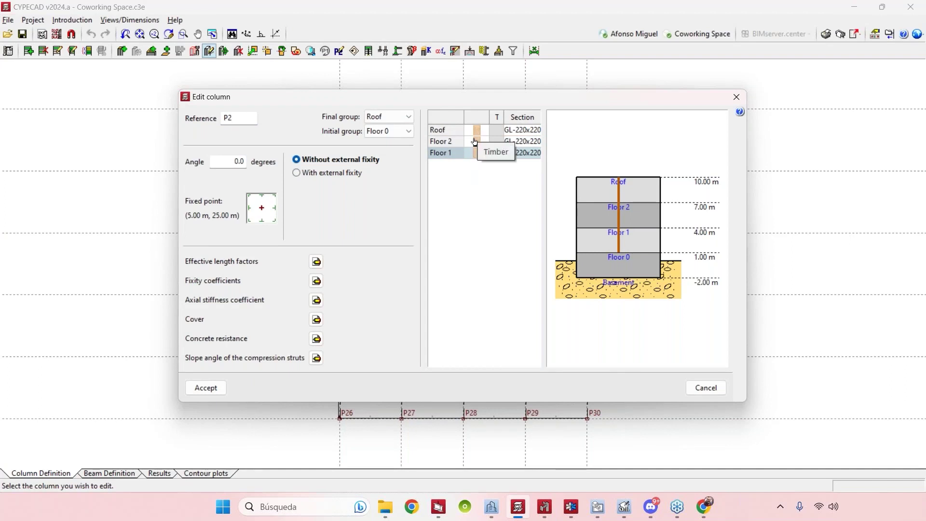
{"action": "left_click", "coordinate": [478, 160]}
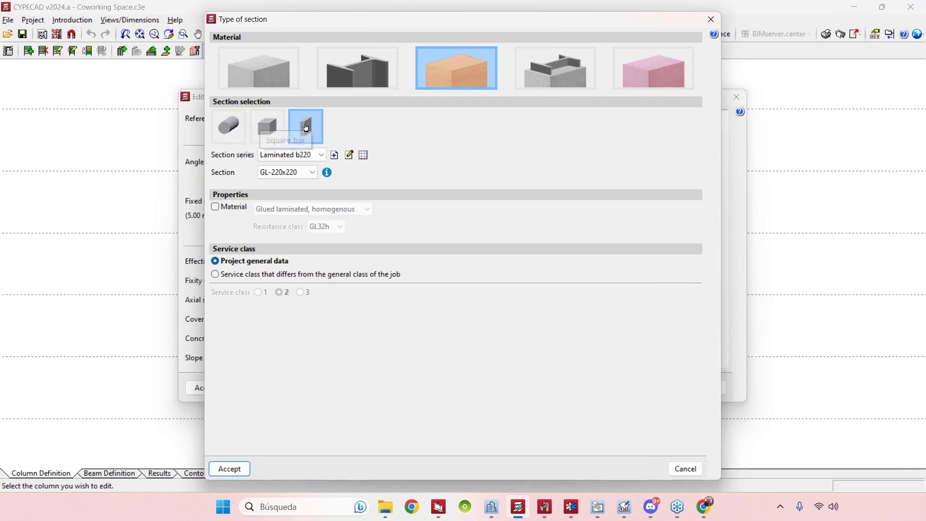
Try the round, square and rectangular timber section shapes, browse the rectangular section series, and select Laminated b220
{"action": "left_click", "coordinate": [229, 127]}
{"action": "left_click", "coordinate": [267, 129]}
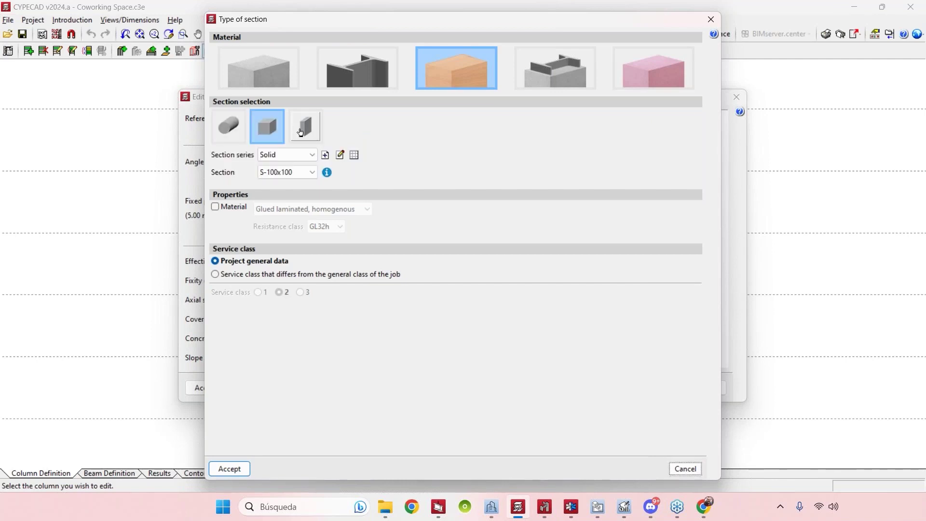
{"action": "left_click", "coordinate": [319, 154]}
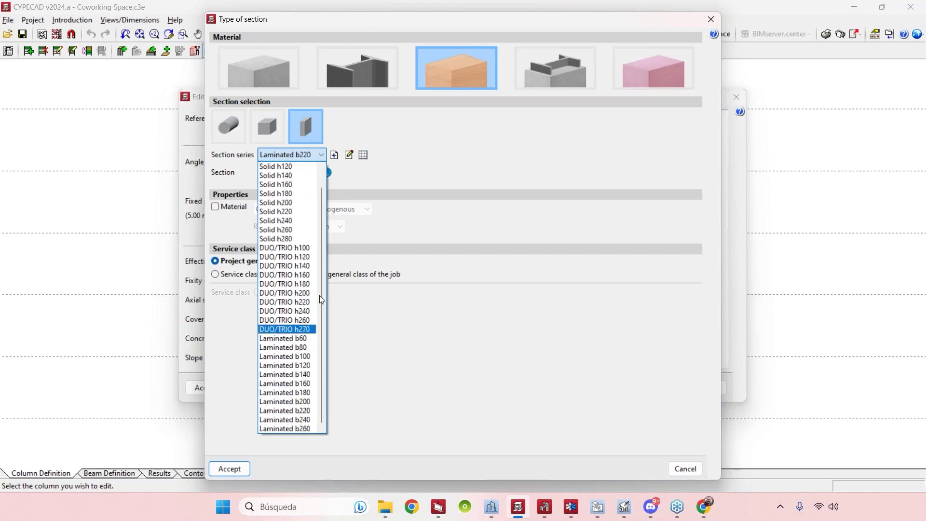
{"action": "left_click", "coordinate": [410, 160]}
{"action": "left_click", "coordinate": [314, 155]}
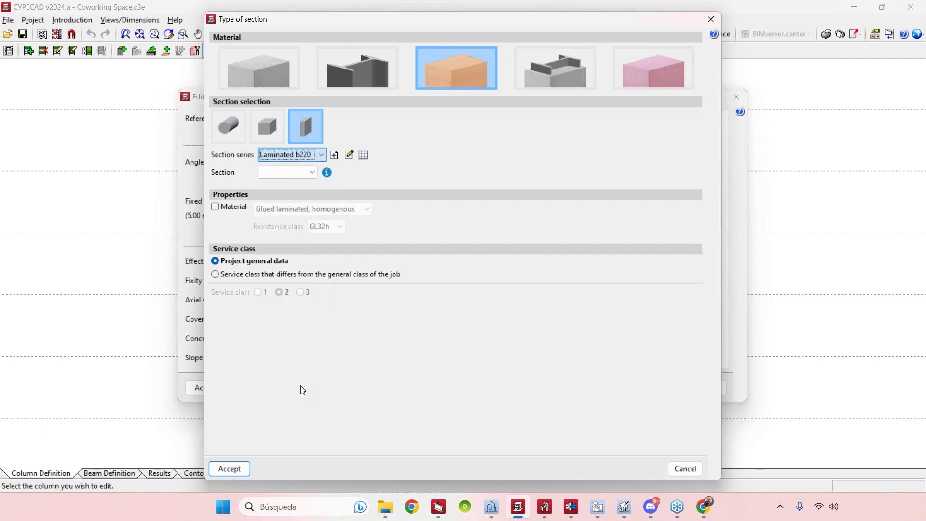
{"action": "left_click", "coordinate": [296, 412]}
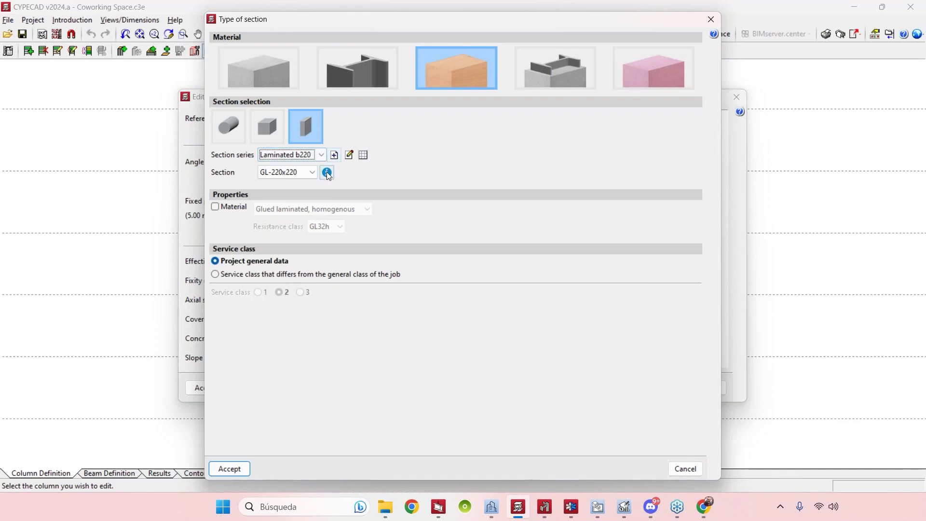
Browse the sizes in the Laminated b220 series and examine the properties of section GL-220x220
{"action": "left_click", "coordinate": [311, 173]}
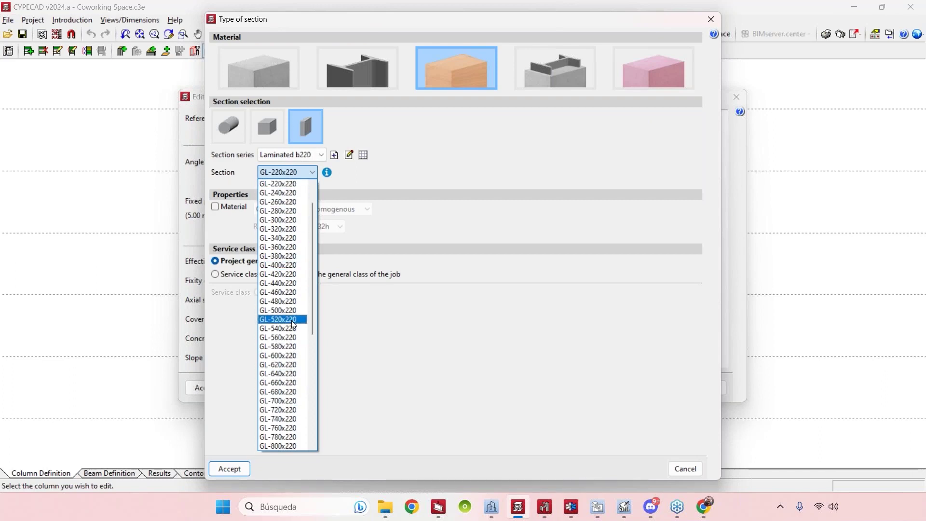
{"action": "left_click", "coordinate": [326, 172]}
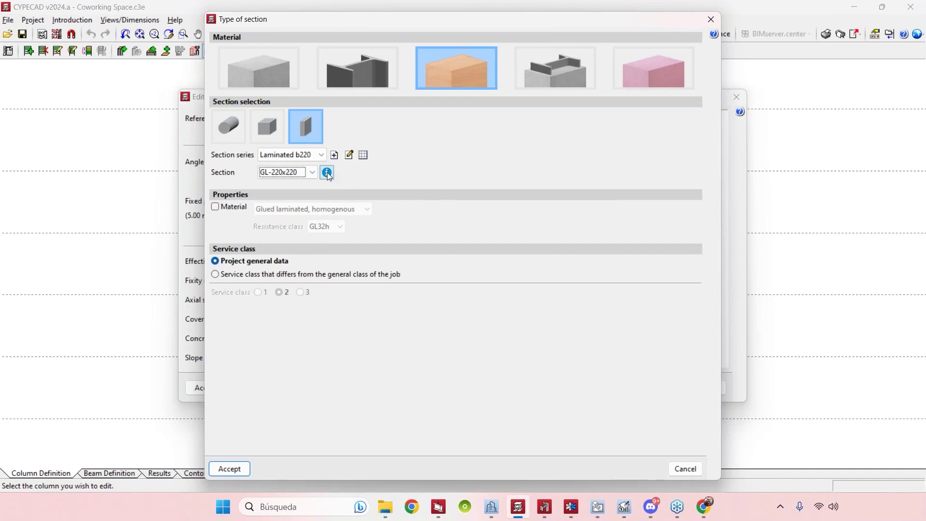
{"action": "left_click", "coordinate": [327, 172]}
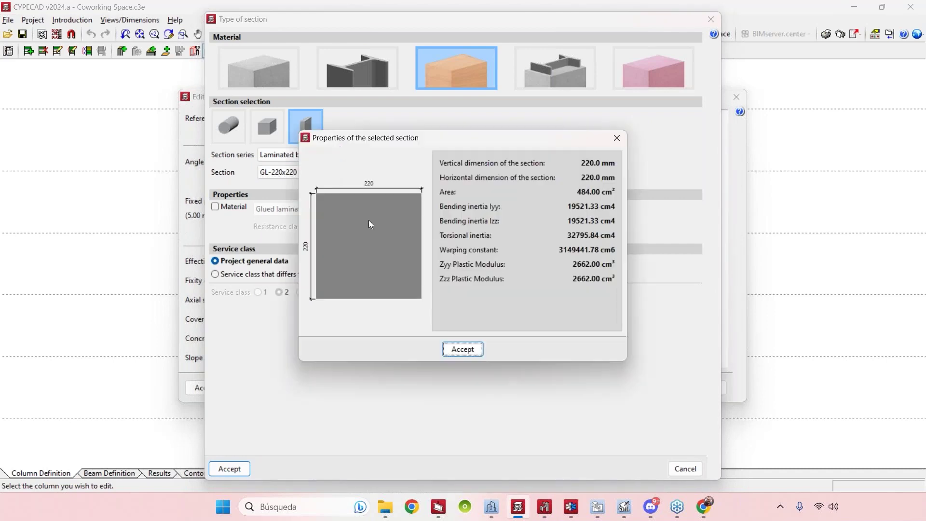
{"action": "left_click", "coordinate": [614, 140]}
Try section GL-380x220 for the column and examine its section properties
{"action": "left_click", "coordinate": [301, 175]}
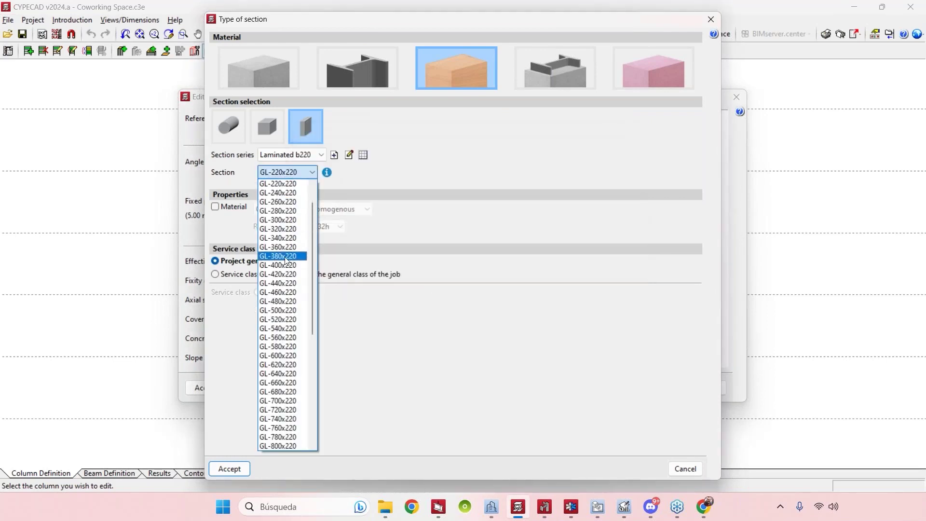
{"action": "left_click", "coordinate": [279, 256]}
{"action": "left_click", "coordinate": [327, 172]}
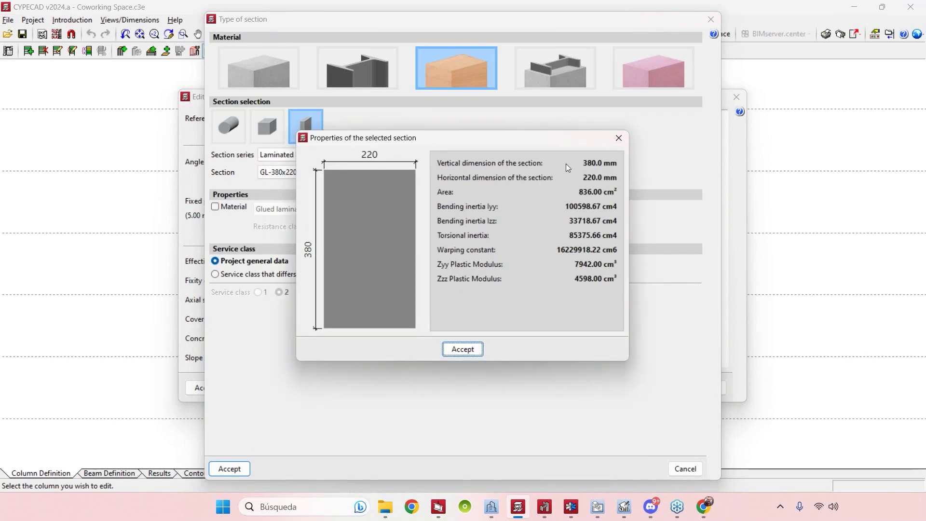
{"action": "left_click", "coordinate": [614, 139]}
Try section GL-240x220 for the column and review the other sizes in the series
{"action": "left_click", "coordinate": [300, 172]}
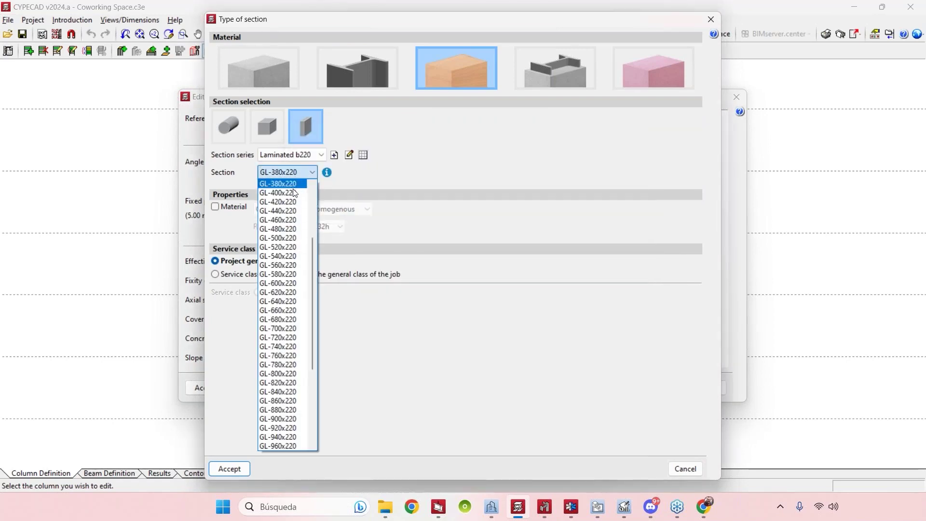
{"action": "scroll", "coordinate": [289, 200], "scroll_direction": "up", "scroll_amount": 2}
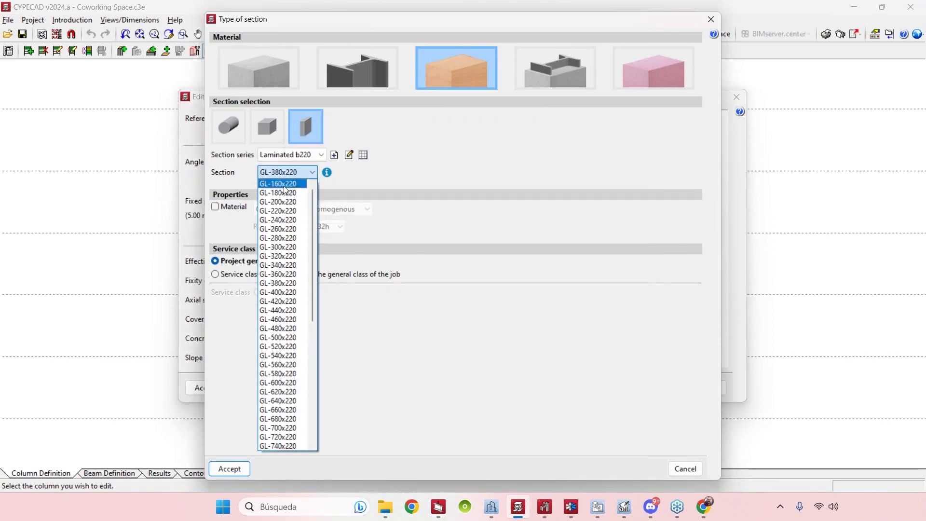
{"action": "left_click", "coordinate": [284, 221]}
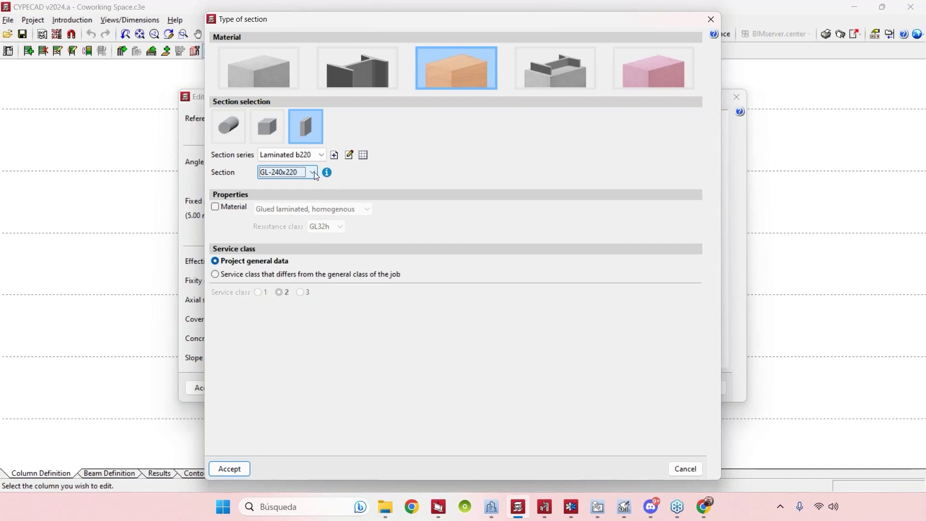
{"action": "left_click", "coordinate": [314, 172]}
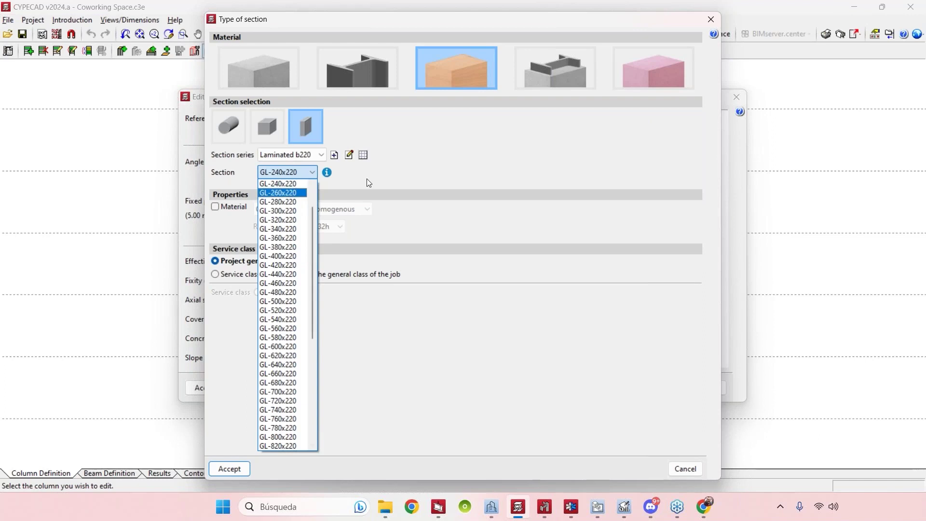
{"action": "left_click", "coordinate": [352, 186]}
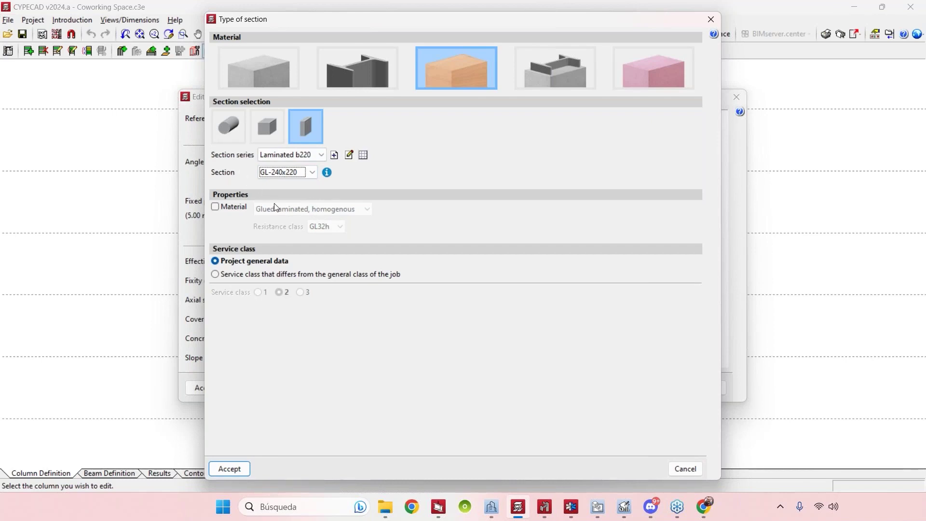
Try assigning the column its own timber material, remove the override, and cancel the section selection
{"action": "left_click", "coordinate": [215, 206]}
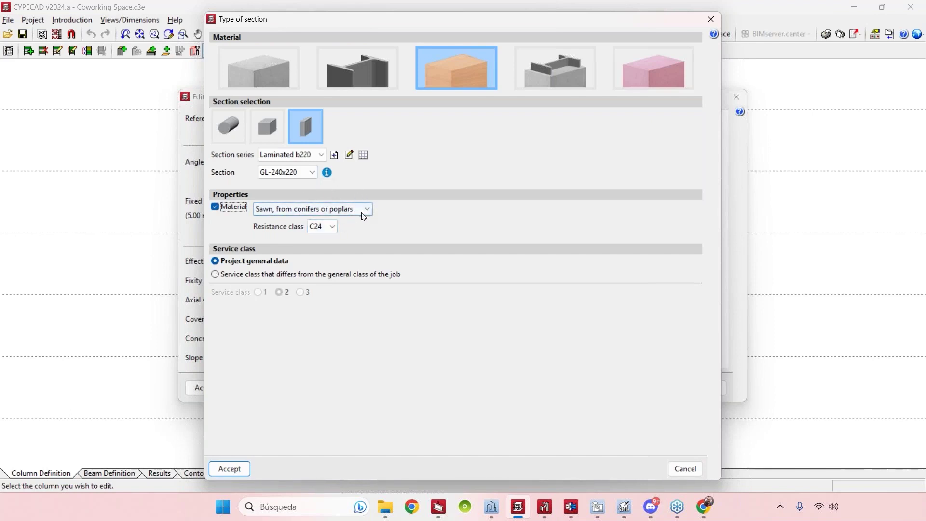
{"action": "left_click", "coordinate": [227, 207]}
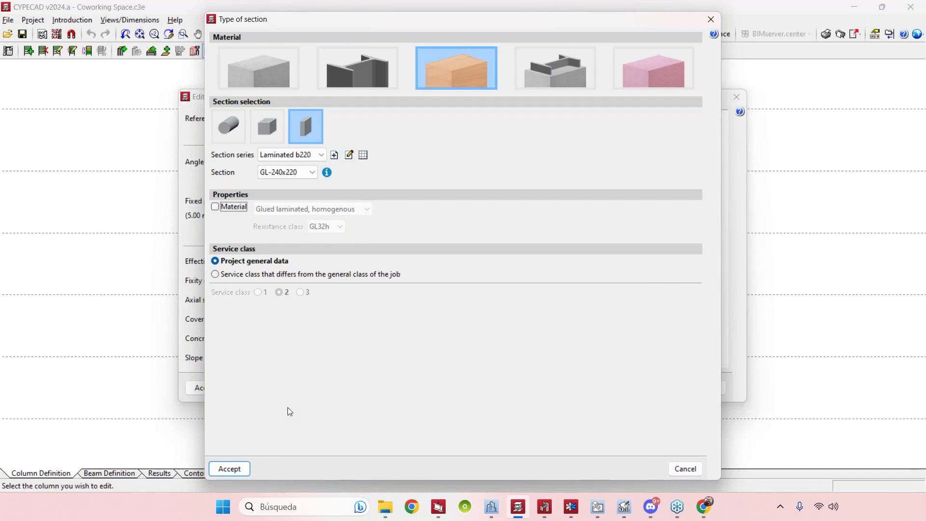
{"action": "left_click", "coordinate": [685, 470]}
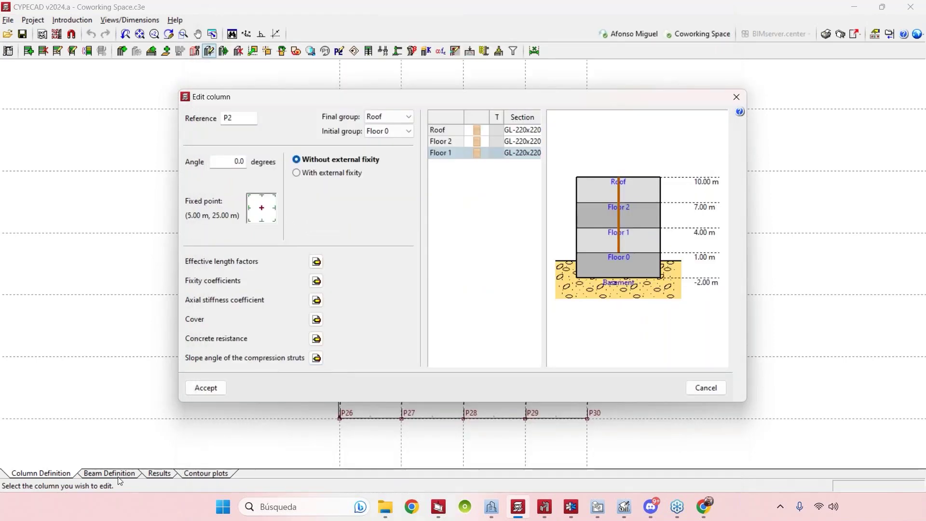
Cancel the column editing and show the whole Floor 2 plan in the beam definition view
{"action": "left_click", "coordinate": [704, 387]}
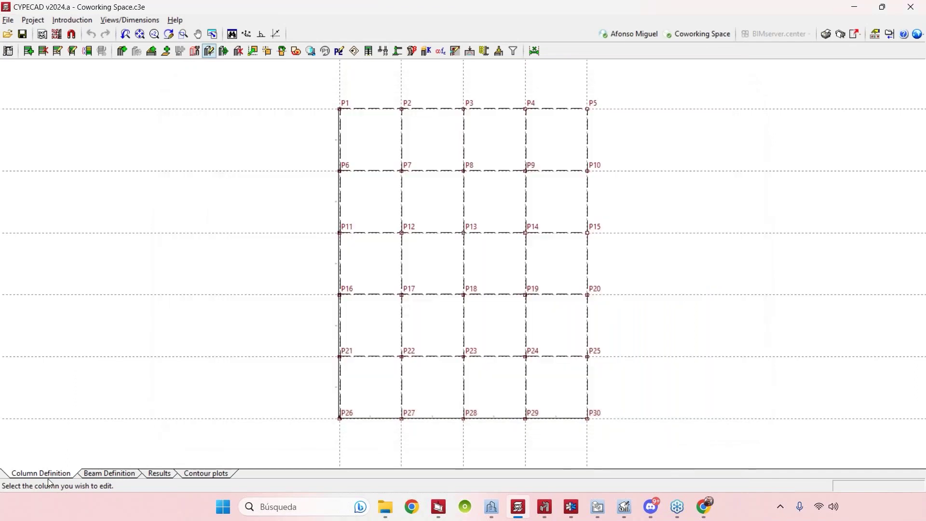
{"action": "left_click", "coordinate": [108, 473]}
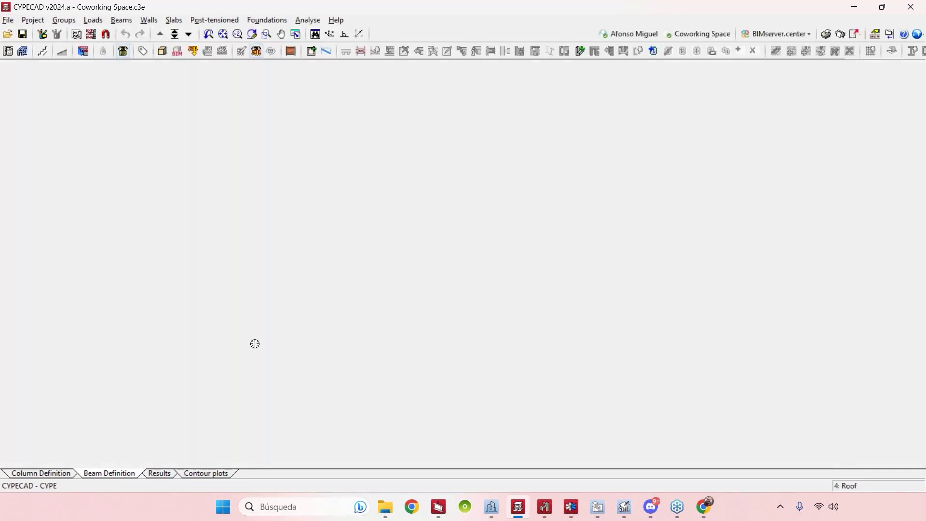
{"action": "left_click", "coordinate": [223, 35]}
{"action": "left_click", "coordinate": [188, 35]}
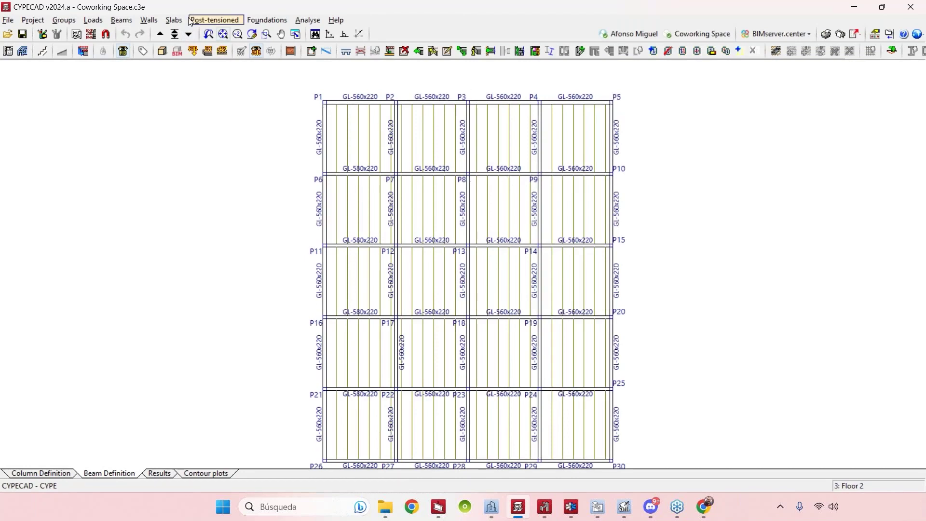
Open the Floor 2 beam between P1 and P2 for editing and browse the timber section series and the Laminated b220 sizes
{"action": "left_click", "coordinate": [121, 20]}
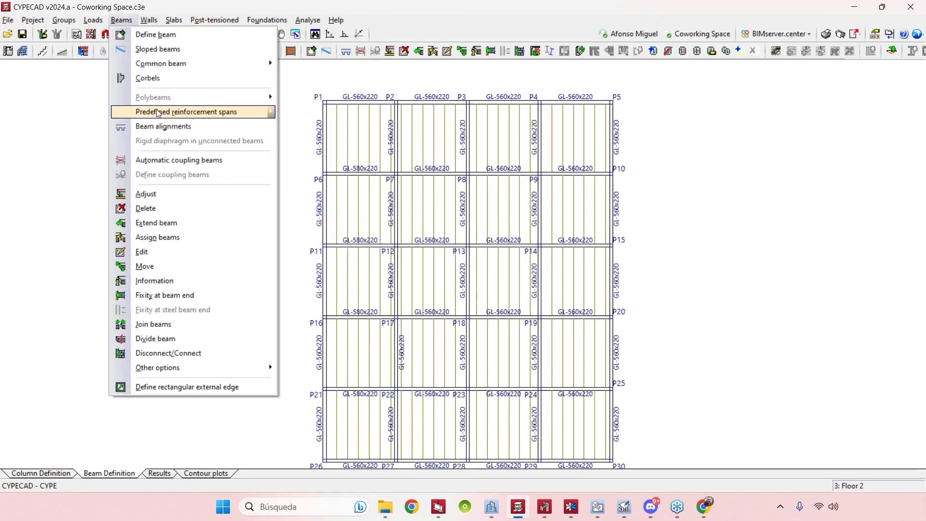
{"action": "left_click", "coordinate": [167, 251]}
{"action": "left_click", "coordinate": [347, 98]}
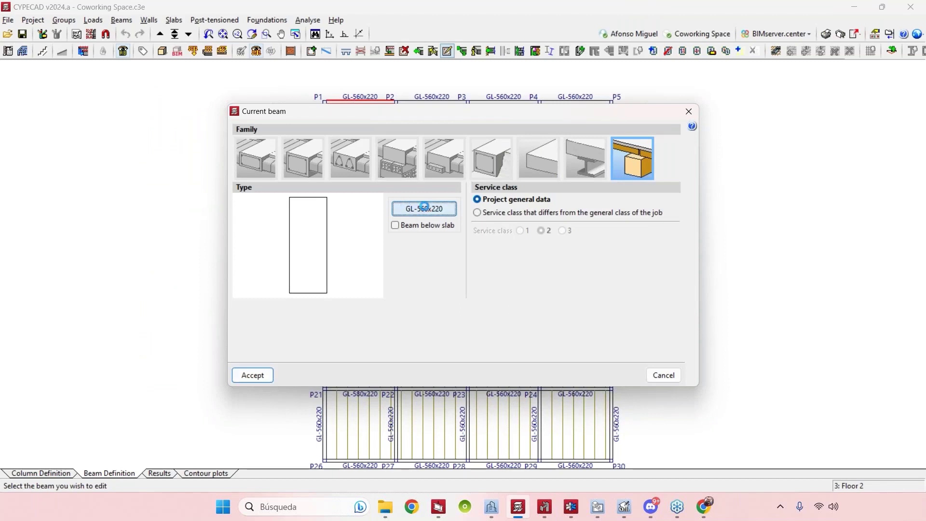
{"action": "left_click", "coordinate": [420, 210]}
{"action": "left_click", "coordinate": [490, 232]}
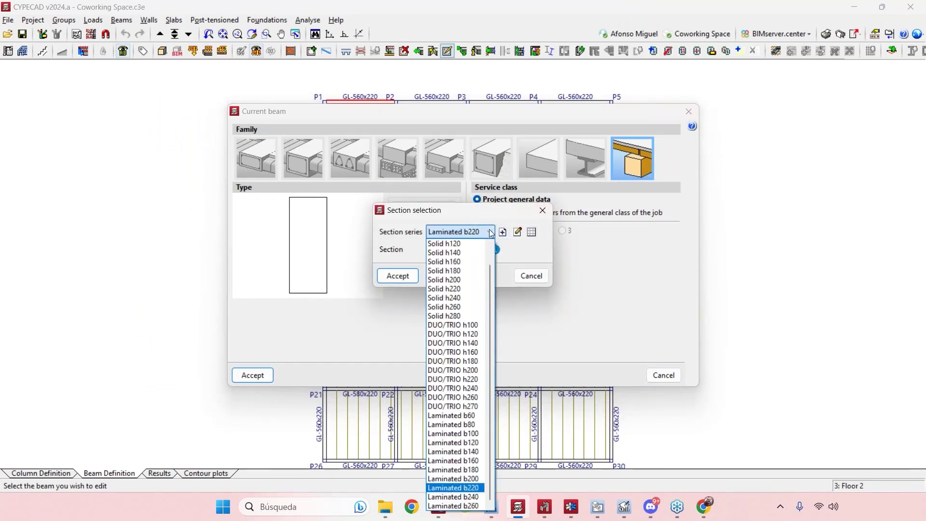
{"action": "left_click", "coordinate": [490, 232]}
{"action": "left_click", "coordinate": [482, 248]}
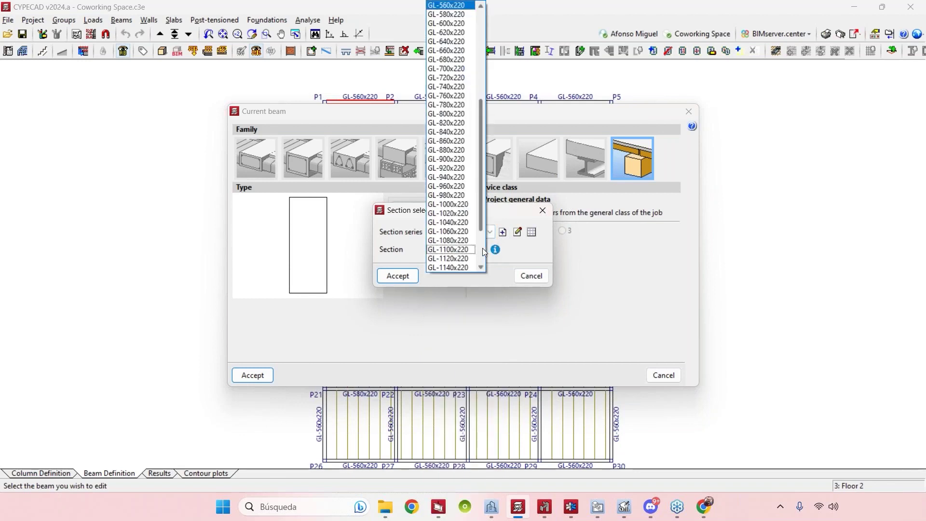
{"action": "scroll", "coordinate": [482, 248], "scroll_direction": "down", "scroll_amount": 3}
{"action": "left_click", "coordinate": [518, 252]}
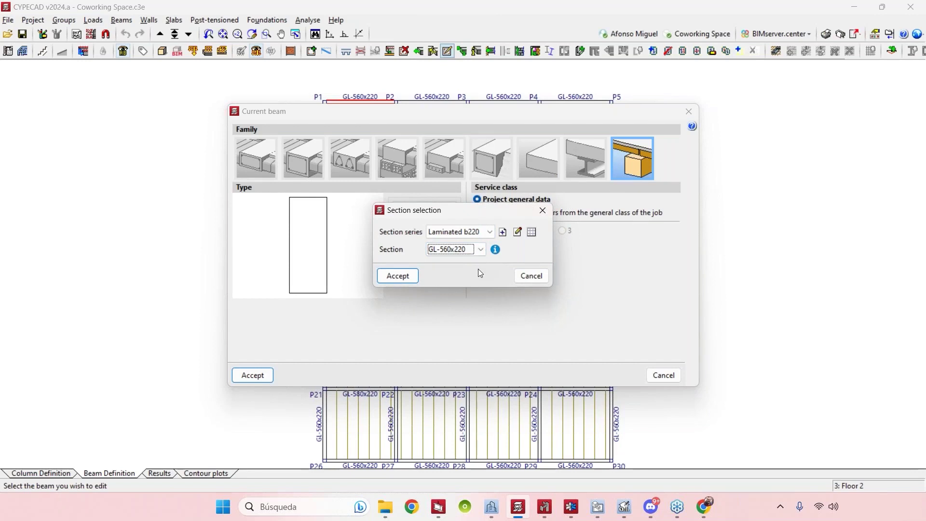
Review the section series choices and the library of section series for the beam, and cancel the beam editing
{"action": "left_click", "coordinate": [492, 234]}
{"action": "left_click", "coordinate": [490, 234]}
{"action": "left_click", "coordinate": [490, 234]}
{"action": "left_click", "coordinate": [489, 234]}
{"action": "left_click", "coordinate": [490, 234]}
{"action": "left_click", "coordinate": [490, 234]}
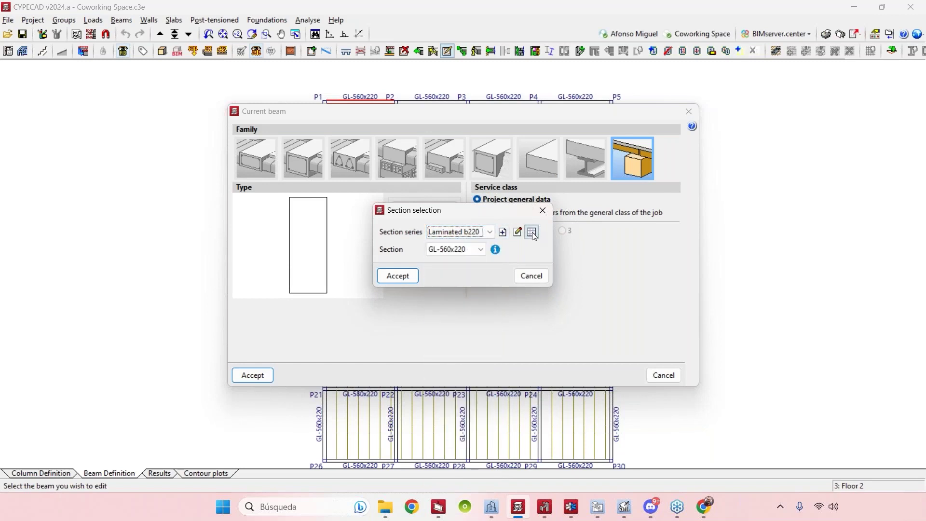
{"action": "left_click", "coordinate": [531, 233]}
{"action": "left_click_drag", "start_coordinate": [657, 297], "coordinate": [683, 230]}
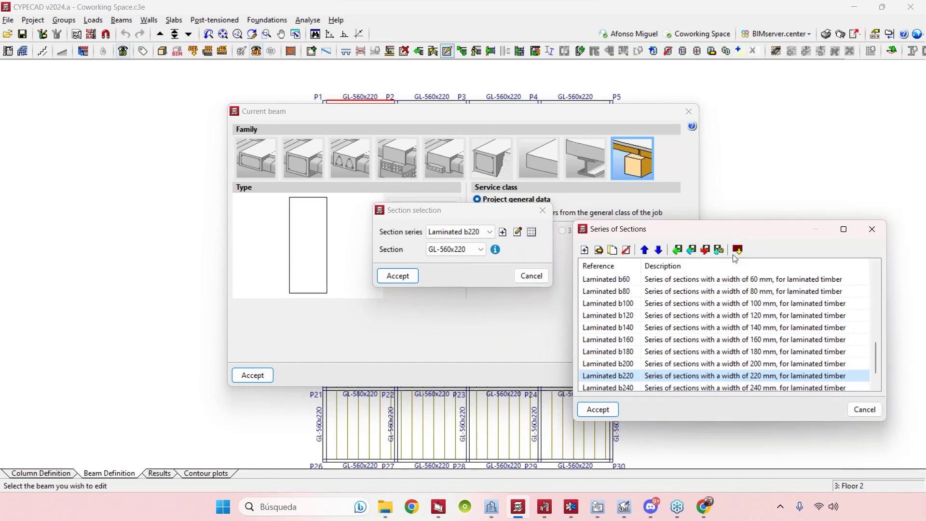
{"action": "scroll", "coordinate": [702, 298], "scroll_direction": "up", "scroll_amount": 5}
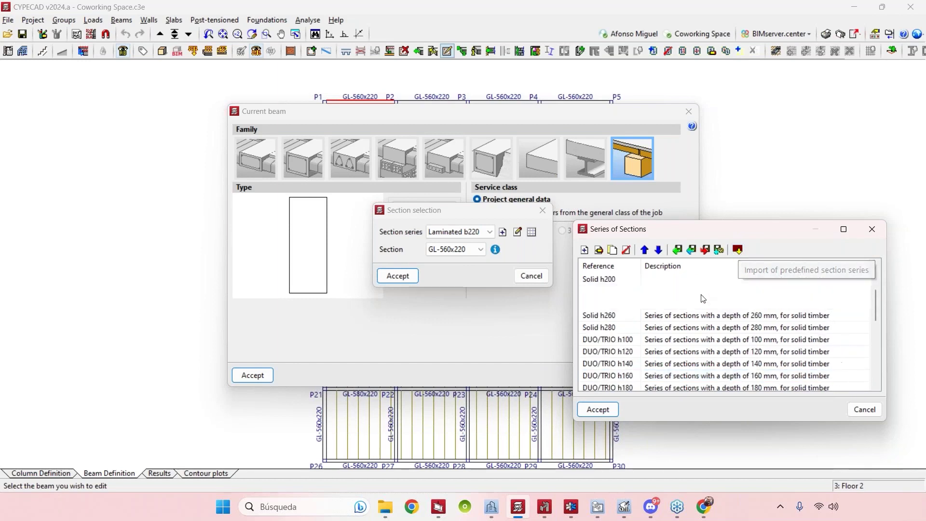
{"action": "left_click", "coordinate": [872, 228]}
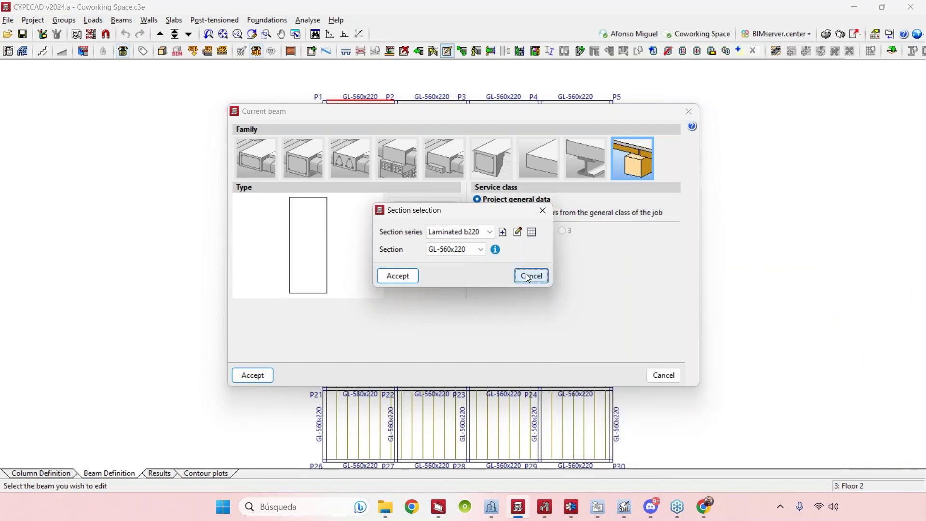
{"action": "left_click", "coordinate": [530, 276]}
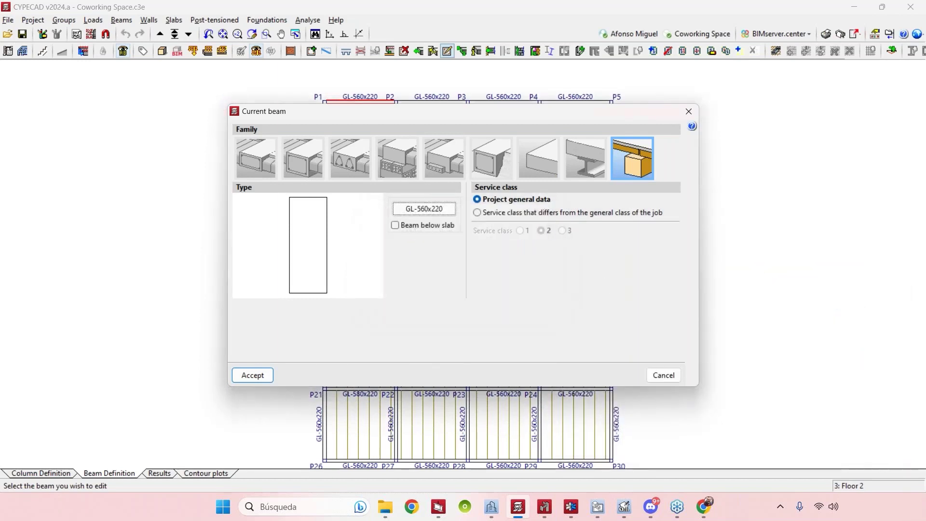
{"action": "left_click", "coordinate": [684, 114]}
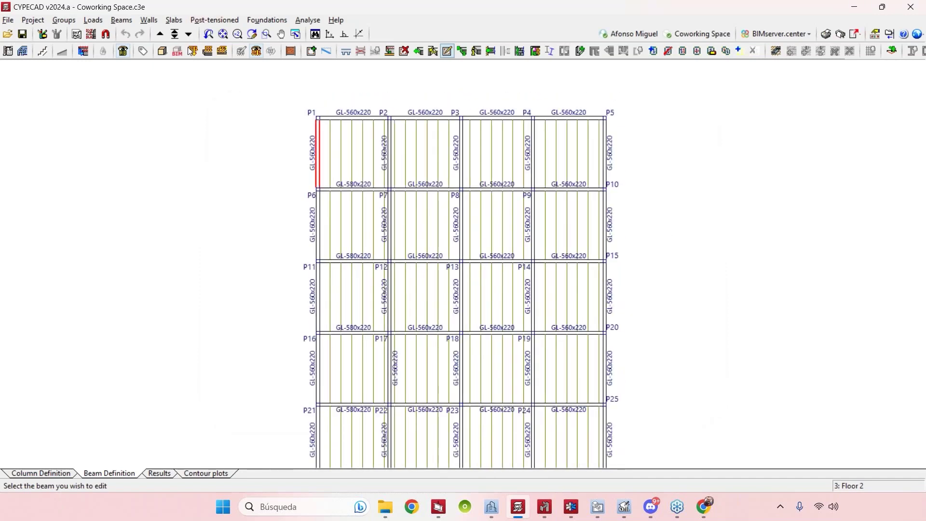
Open the panel manager for entering a slab and view the joist floor slab options, including the timber joist type
{"action": "left_click", "coordinate": [180, 25]}
{"action": "left_click", "coordinate": [193, 33]}
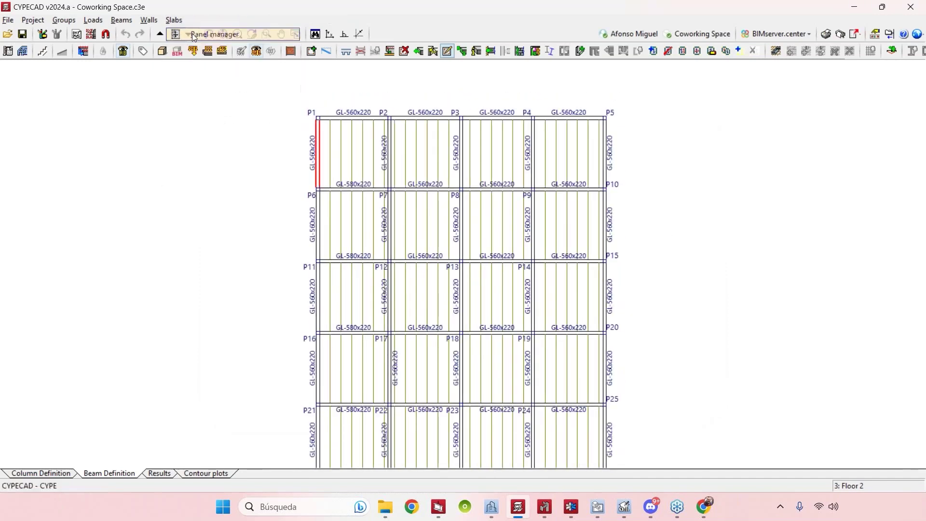
{"action": "left_click", "coordinate": [18, 84]}
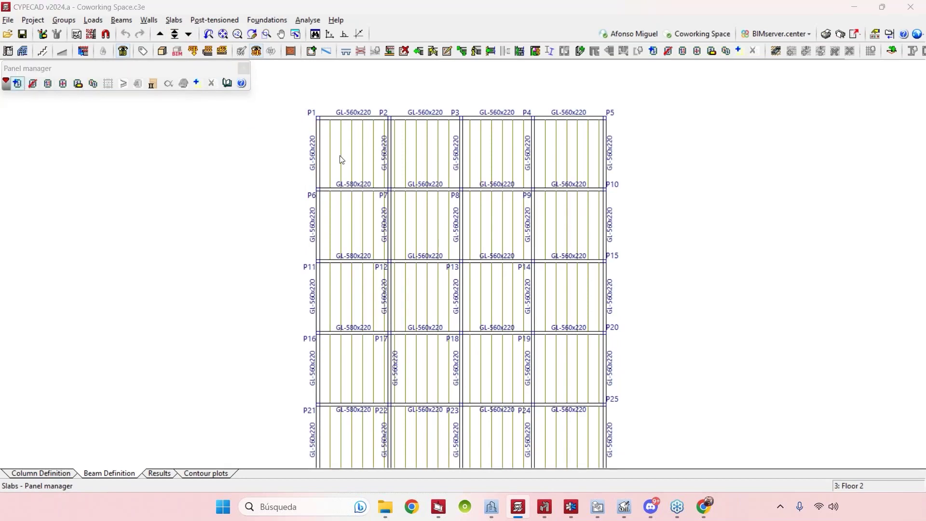
{"action": "left_click", "coordinate": [341, 154]}
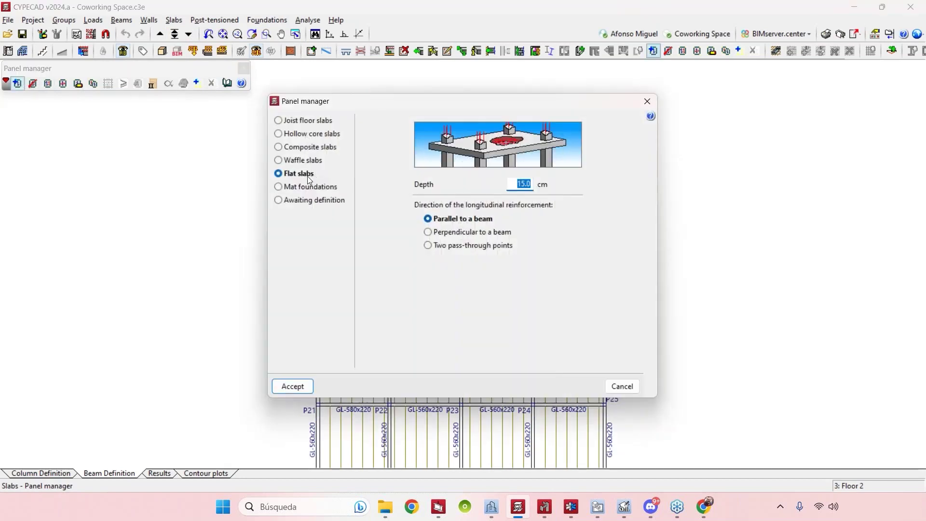
{"action": "left_click", "coordinate": [292, 122]}
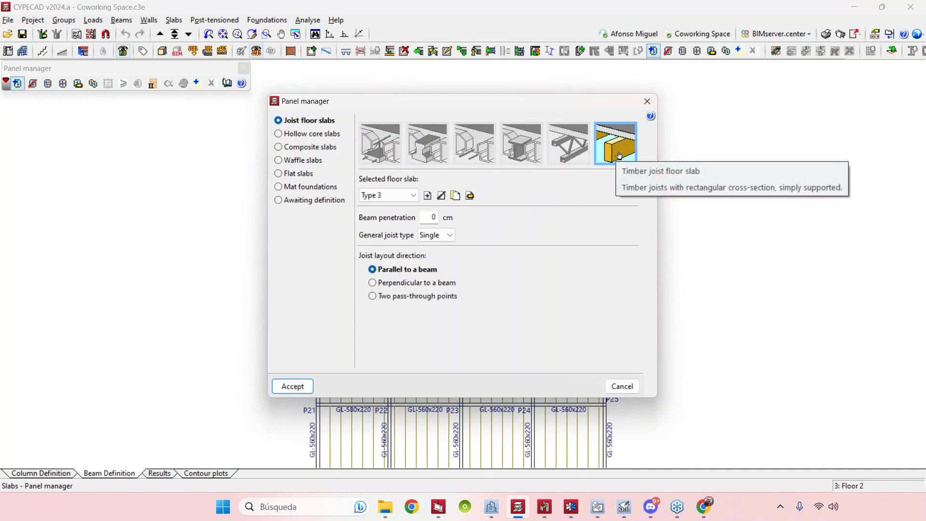
Examine the Type 3 timber joist slab definition and its initial section, and leave the panel settings without changes
{"action": "left_click", "coordinate": [469, 195]}
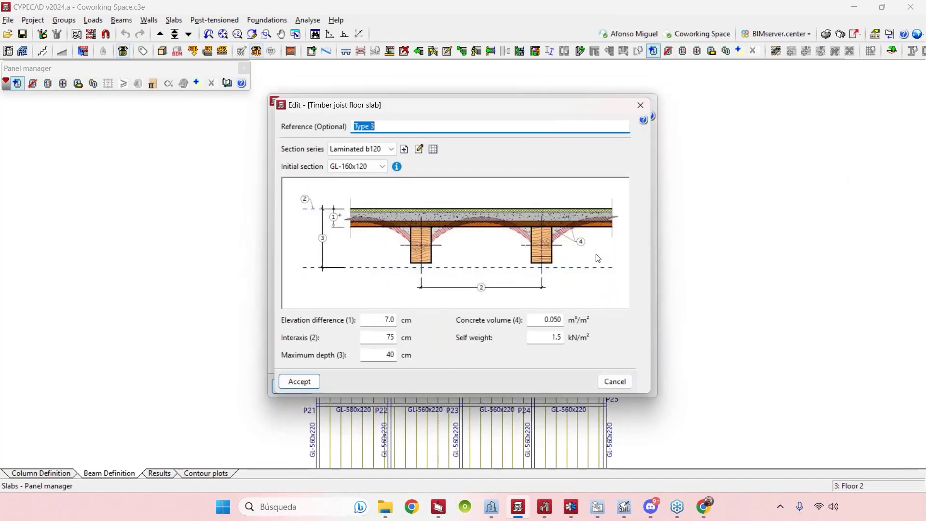
{"action": "left_click", "coordinate": [377, 167]}
{"action": "left_click", "coordinate": [377, 167]}
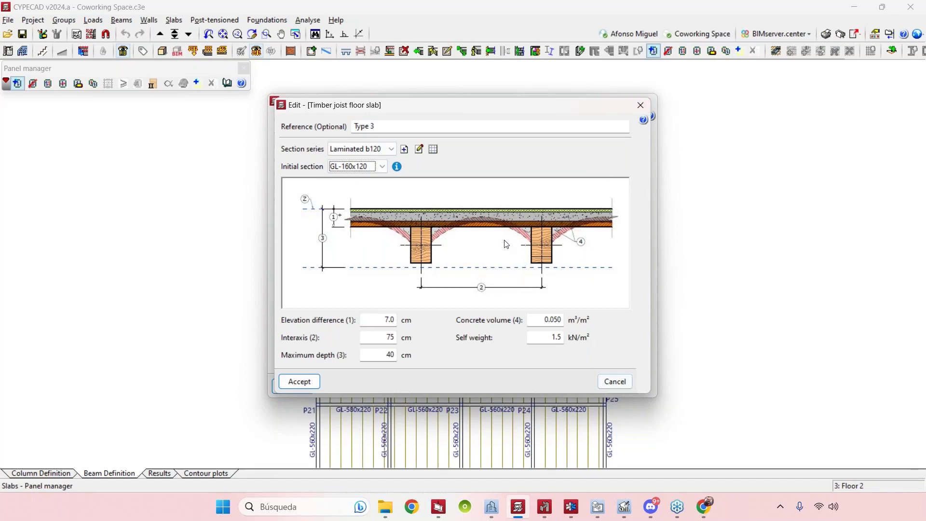
{"action": "left_click_drag", "start_coordinate": [609, 379], "coordinate": [484, 241]}
{"action": "left_click", "coordinate": [647, 103]}
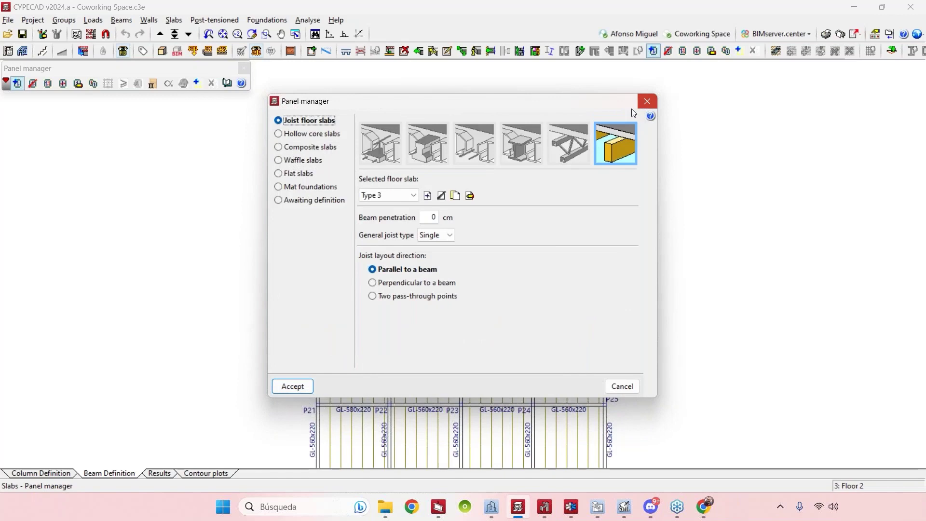
{"action": "left_click", "coordinate": [646, 102]}
Delete the floor panel between P1, P2, P6 and P7 and re-enter it as a Type 3 timber joist slab parallel to beam P1-P6
{"action": "left_click", "coordinate": [32, 86]}
{"action": "left_click", "coordinate": [352, 154]}
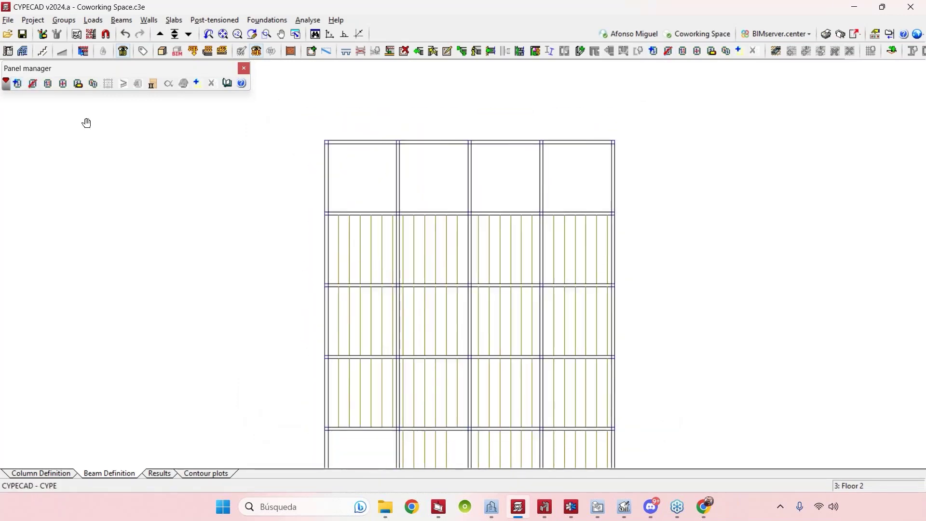
{"action": "left_click", "coordinate": [18, 84]}
{"action": "left_click", "coordinate": [312, 122]}
{"action": "left_click", "coordinate": [398, 197]}
{"action": "left_click", "coordinate": [304, 390]}
{"action": "key", "text": "Return"}
{"action": "left_click", "coordinate": [362, 179]}
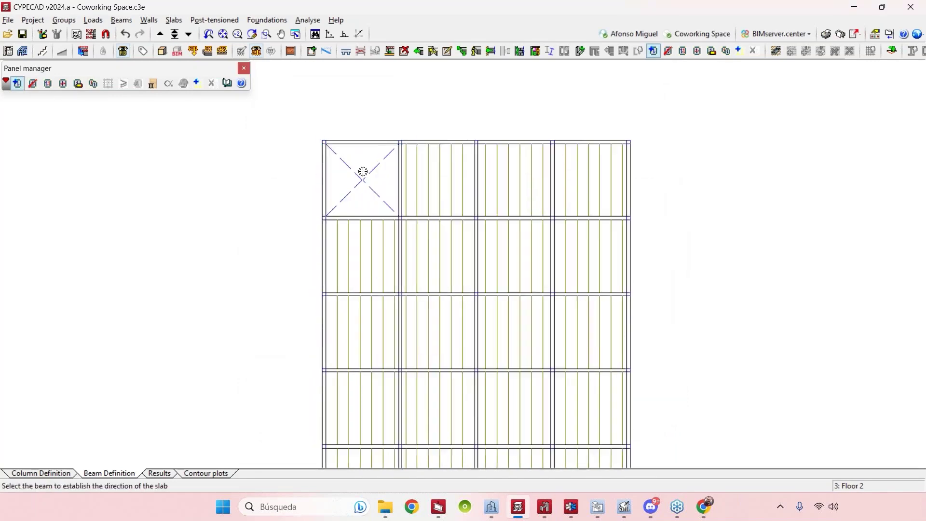
{"action": "scroll", "coordinate": [361, 171], "scroll_direction": "up", "scroll_amount": 1}
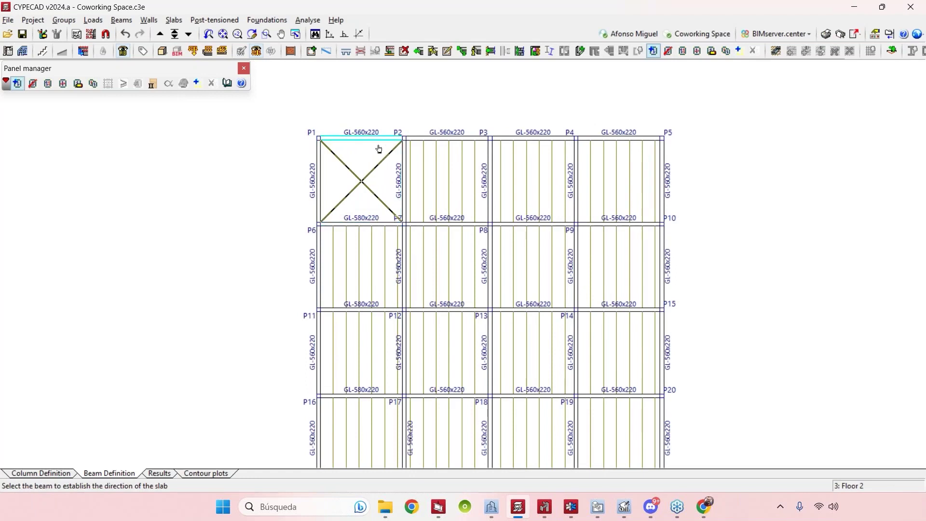
{"action": "left_click", "coordinate": [319, 184]}
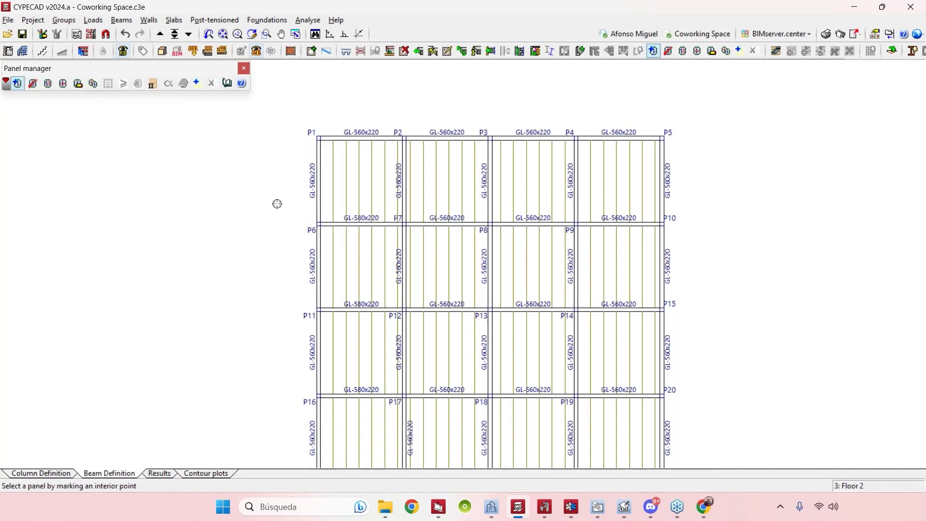
{"action": "scroll", "coordinate": [277, 203], "scroll_direction": "up", "scroll_amount": 1}
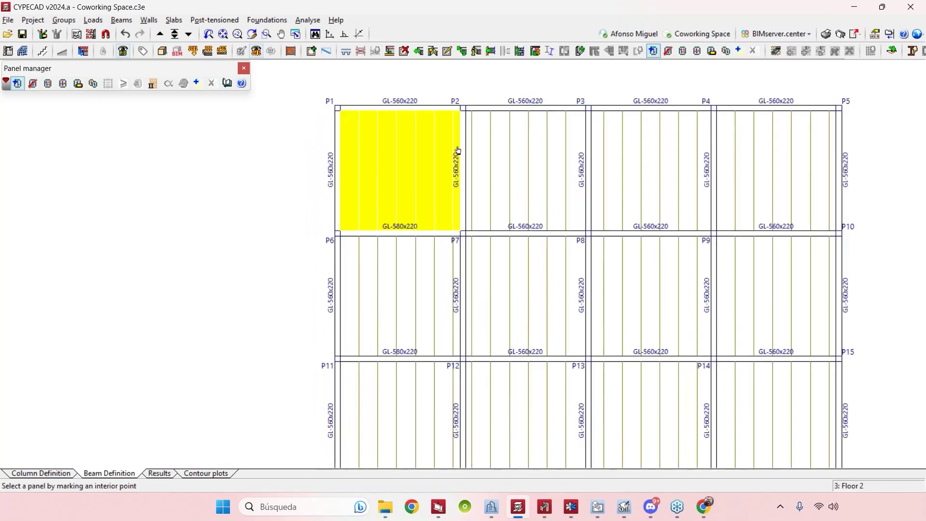
Look over the available project analysis options, and cancel the reopened slab panel entry
{"action": "left_click", "coordinate": [302, 21]}
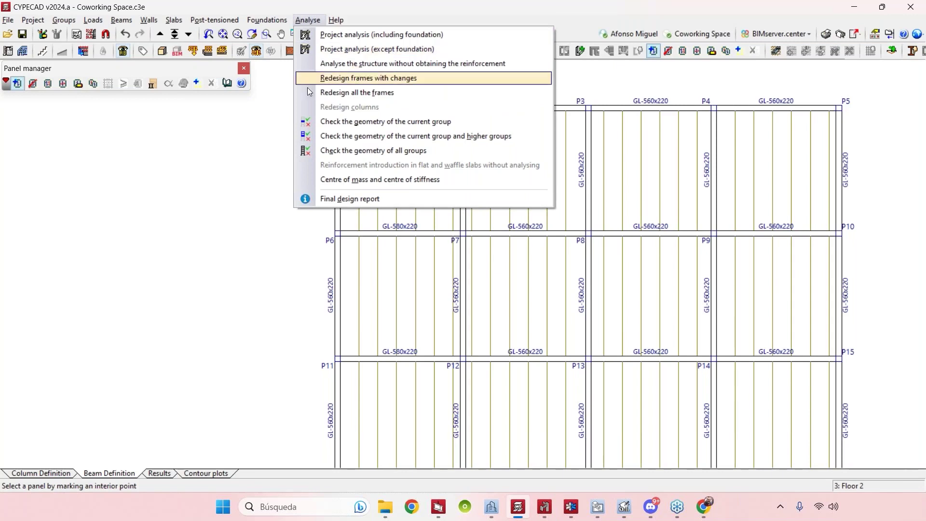
{"action": "left_click", "coordinate": [234, 215]}
{"action": "left_click", "coordinate": [405, 165]}
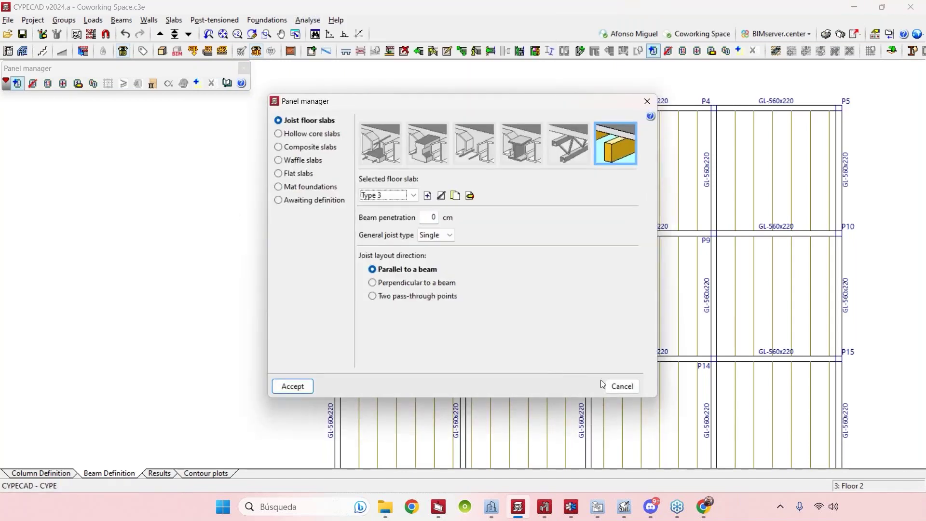
{"action": "key", "text": "Escape"}
Inspect the re-entered Floor 2 panel in plan and switch to the analysis results for that floor
{"action": "scroll", "coordinate": [425, 217], "scroll_direction": "down", "scroll_amount": 3}
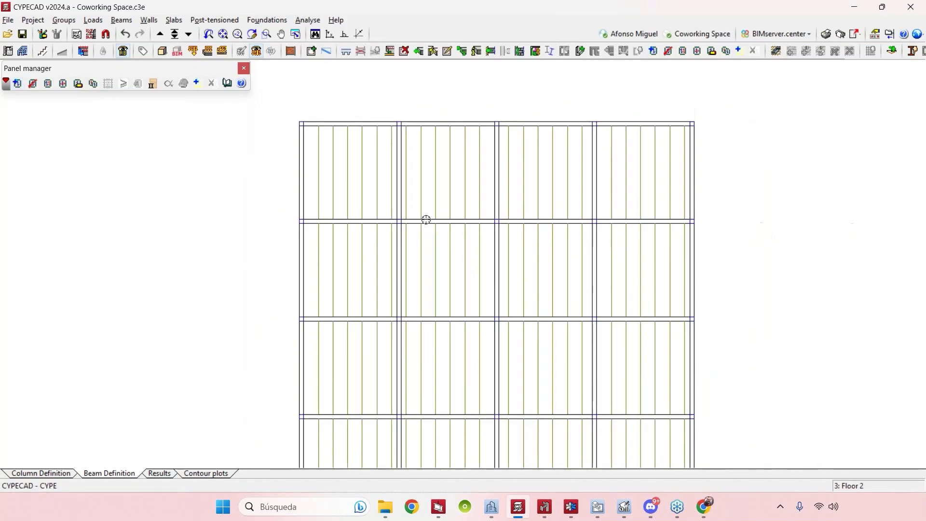
{"action": "scroll", "coordinate": [382, 169], "scroll_direction": "up", "scroll_amount": 2}
{"action": "scroll", "coordinate": [377, 199], "scroll_direction": "up", "scroll_amount": 2}
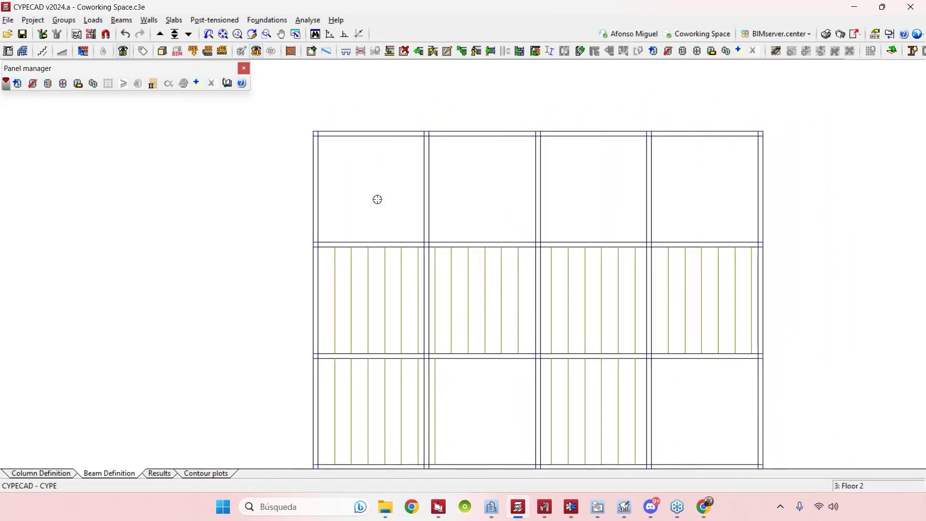
{"action": "scroll", "coordinate": [378, 198], "scroll_direction": "down", "scroll_amount": 2}
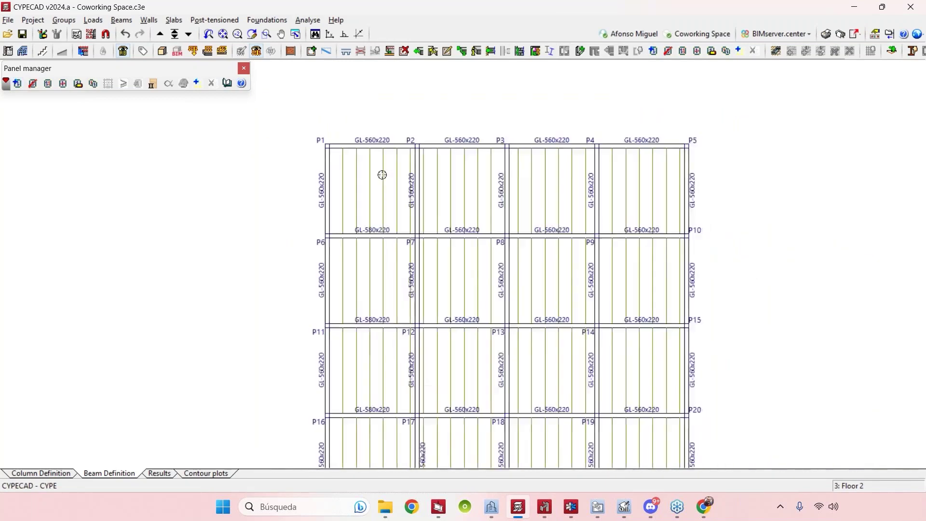
{"action": "scroll", "coordinate": [363, 180], "scroll_direction": "up", "scroll_amount": 1}
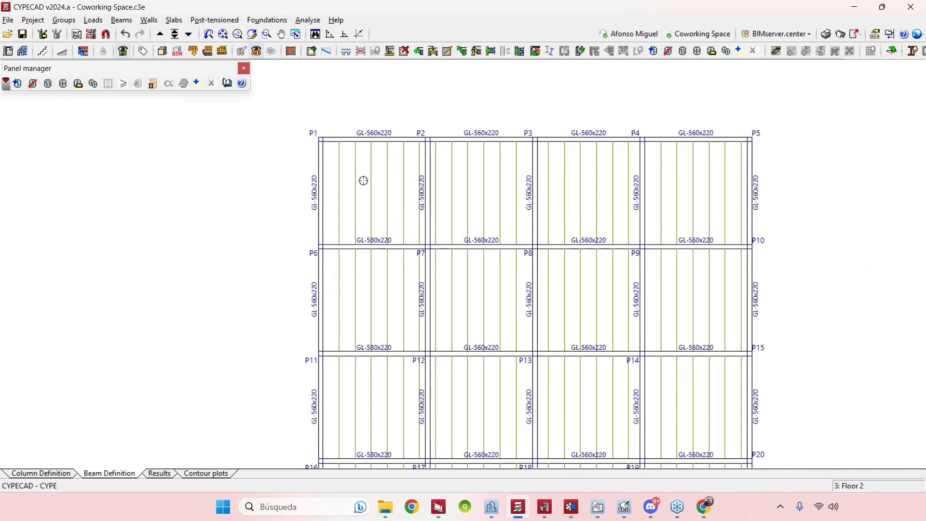
{"action": "scroll", "coordinate": [363, 181], "scroll_direction": "down", "scroll_amount": 1}
{"action": "scroll", "coordinate": [368, 180], "scroll_direction": "up", "scroll_amount": 1}
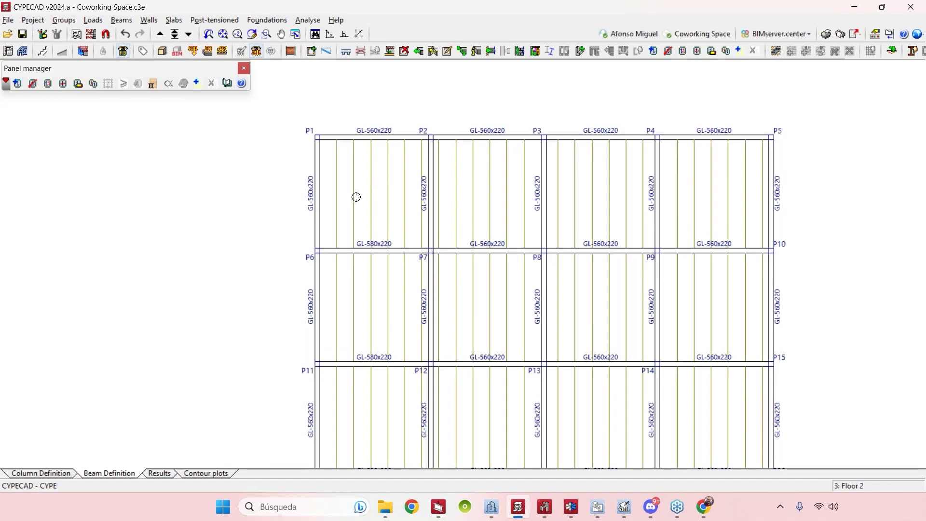
{"action": "scroll", "coordinate": [388, 176], "scroll_direction": "down", "scroll_amount": 2}
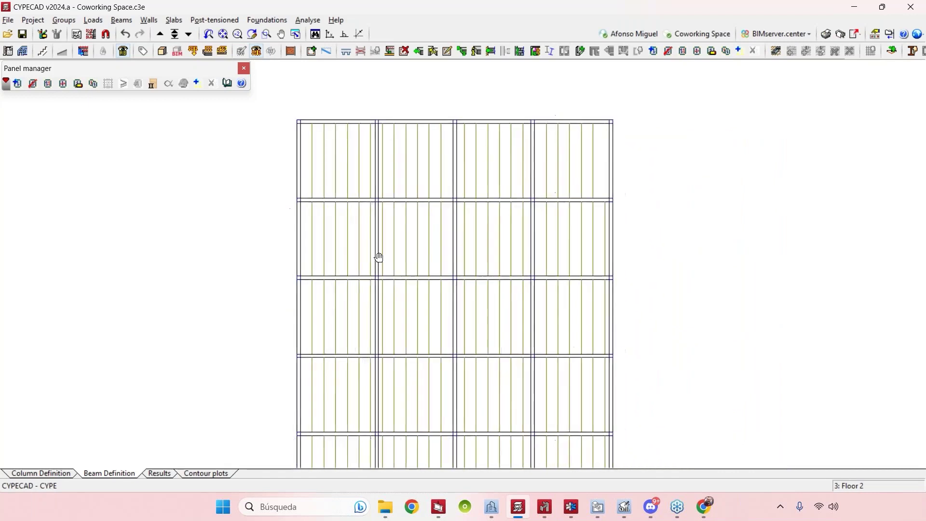
{"action": "left_click", "coordinate": [160, 473]}
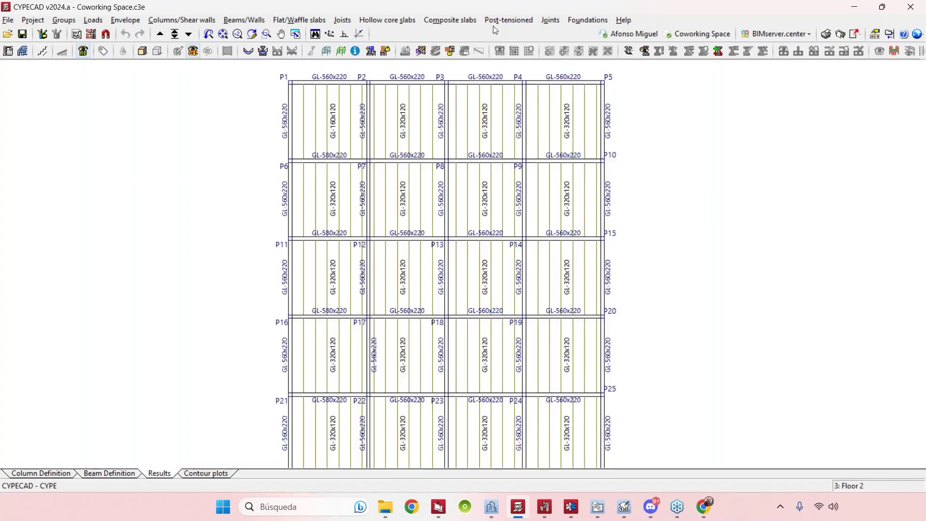
Examine the Floor 2 results plan, looking over the timber beam and joist sections across all the bays
{"action": "middle_click_drag", "start_coordinate": [453, 223], "coordinate": [441, 219]}
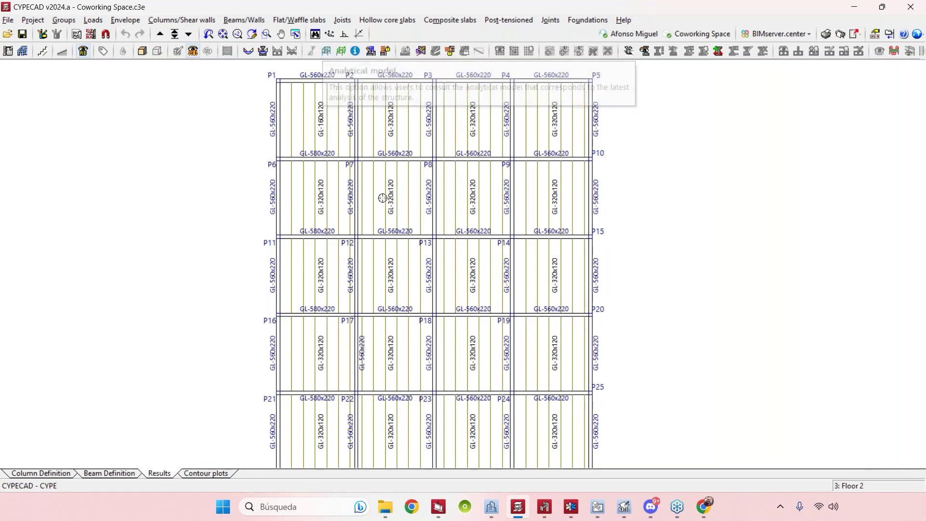
{"action": "scroll", "coordinate": [449, 180], "scroll_direction": "down", "scroll_amount": 2}
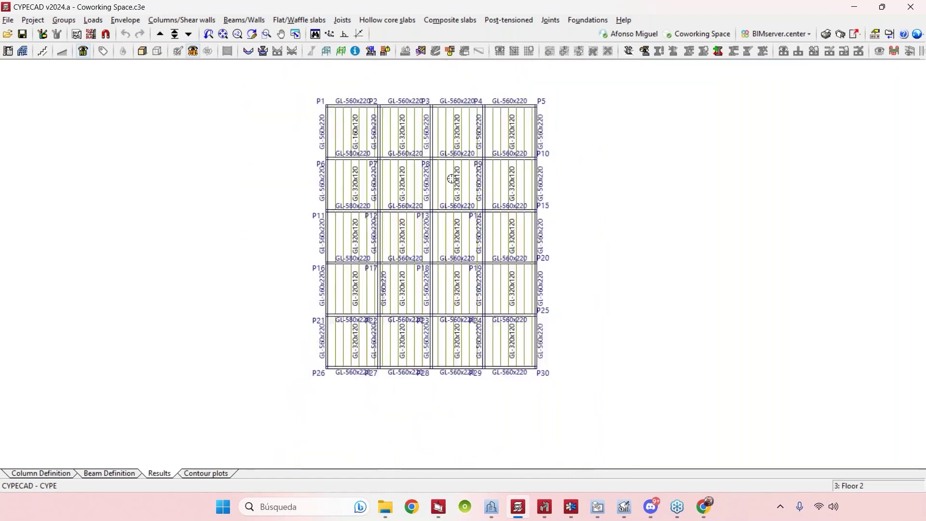
{"action": "scroll", "coordinate": [427, 186], "scroll_direction": "down", "scroll_amount": 1}
{"action": "scroll", "coordinate": [447, 205], "scroll_direction": "up", "scroll_amount": 1}
{"action": "scroll", "coordinate": [451, 236], "scroll_direction": "up", "scroll_amount": 1}
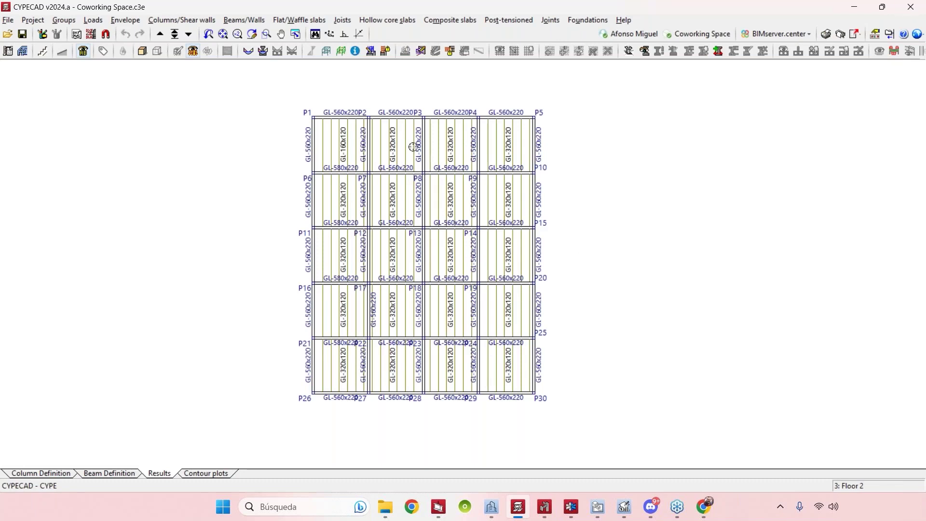
{"action": "scroll", "coordinate": [408, 144], "scroll_direction": "up", "scroll_amount": 1}
{"action": "scroll", "coordinate": [400, 145], "scroll_direction": "up", "scroll_amount": 1}
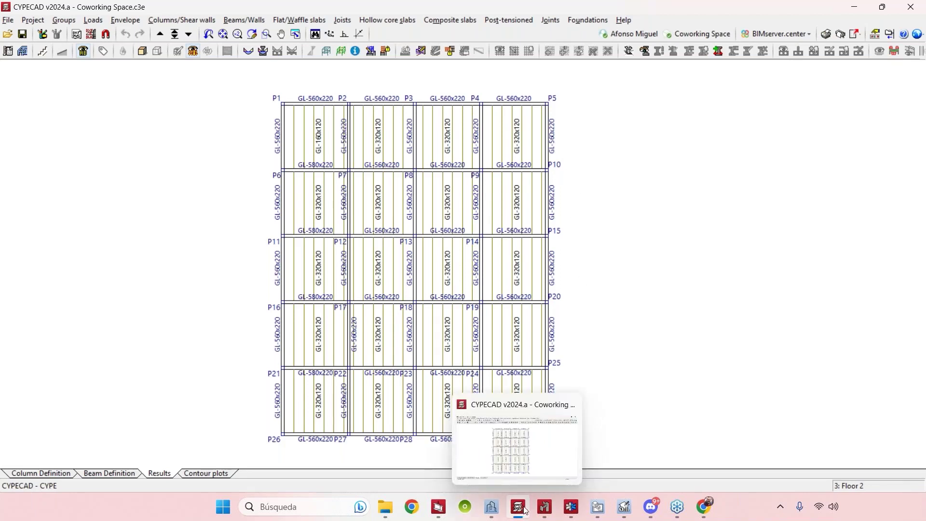
Switch to the Urban Park - Wooden Structure job in CYPE 3D and view its portal frames from another angle
{"action": "mouse_move", "coordinate": [545, 516]}
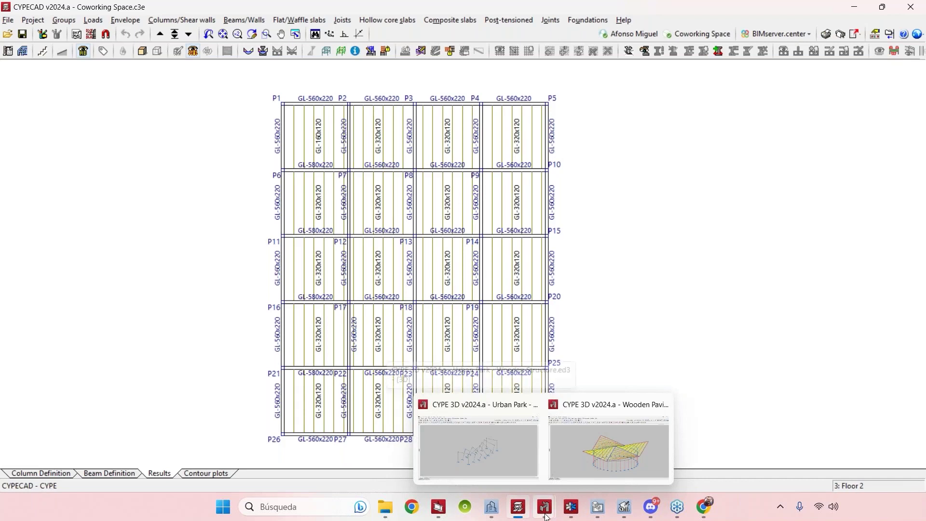
{"action": "left_click", "coordinate": [477, 443]}
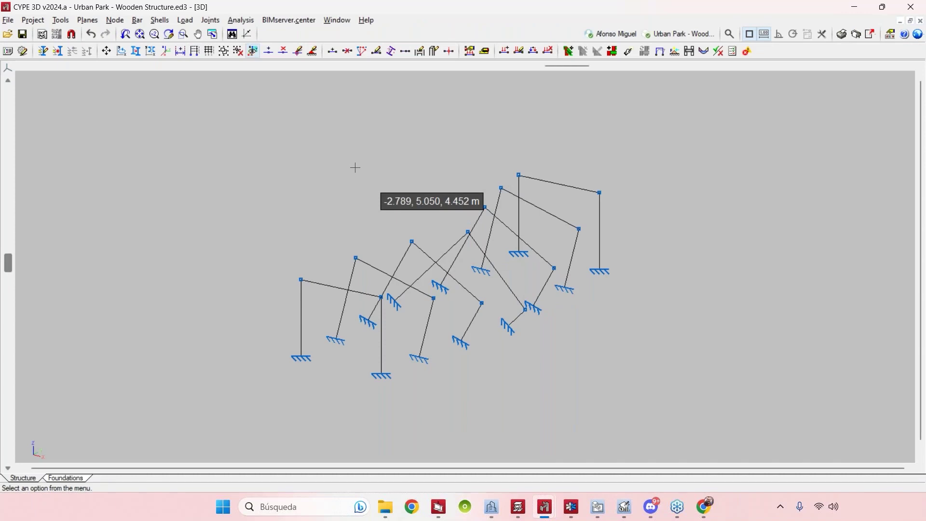
{"action": "middle_click_drag", "start_coordinate": [374, 164], "coordinate": [424, 333], "text": "shift"}
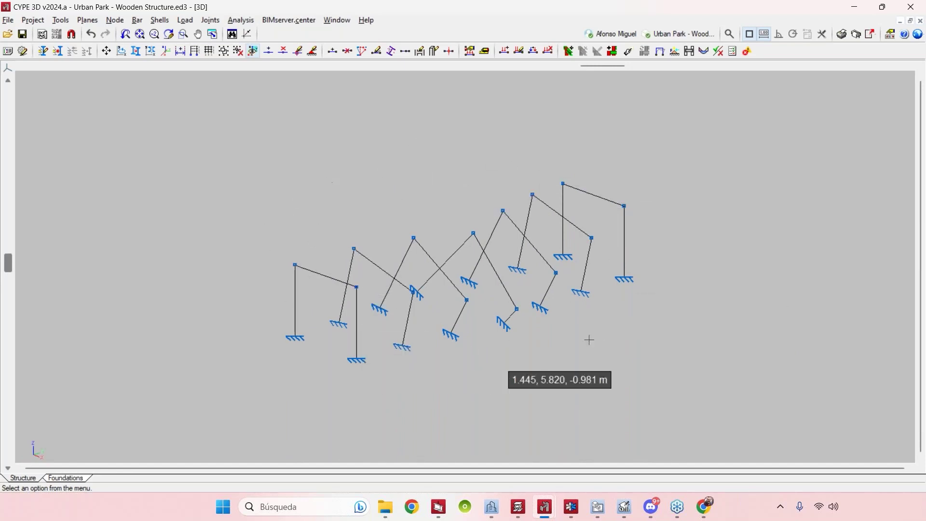
Switch to the Urban Park - Twisted Portal model in CYPE Architecture and hide the imported Structure and Joints models
{"action": "mouse_move", "coordinate": [492, 508]}
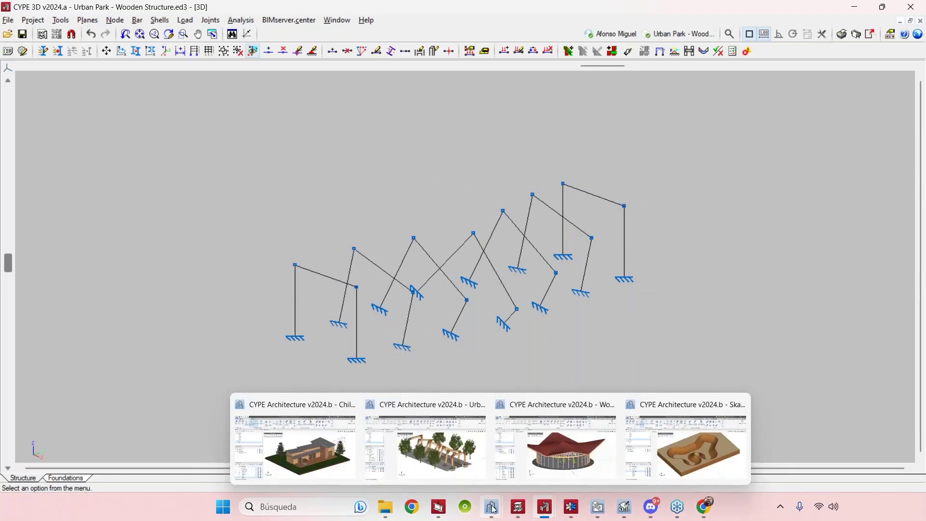
{"action": "left_click", "coordinate": [425, 443]}
{"action": "middle_click_drag", "start_coordinate": [540, 378], "coordinate": [458, 333], "text": "shift"}
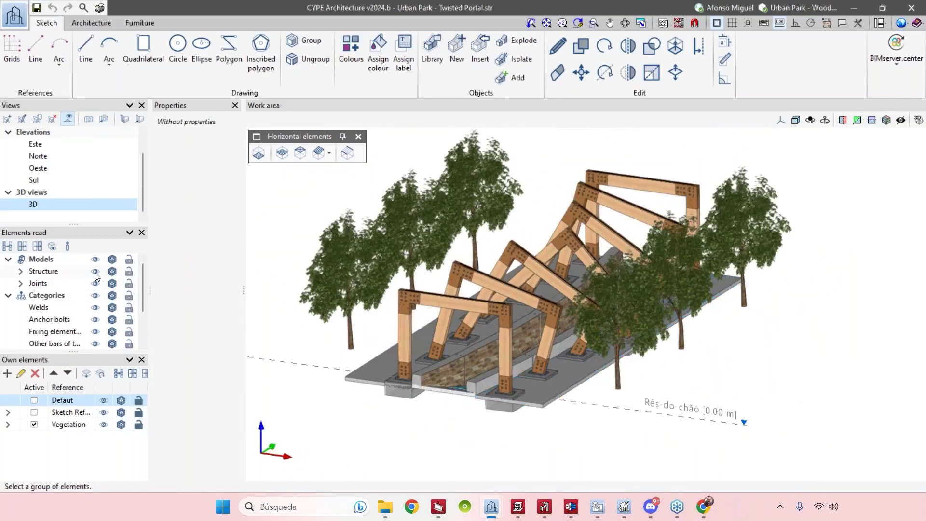
{"action": "left_click", "coordinate": [95, 283]}
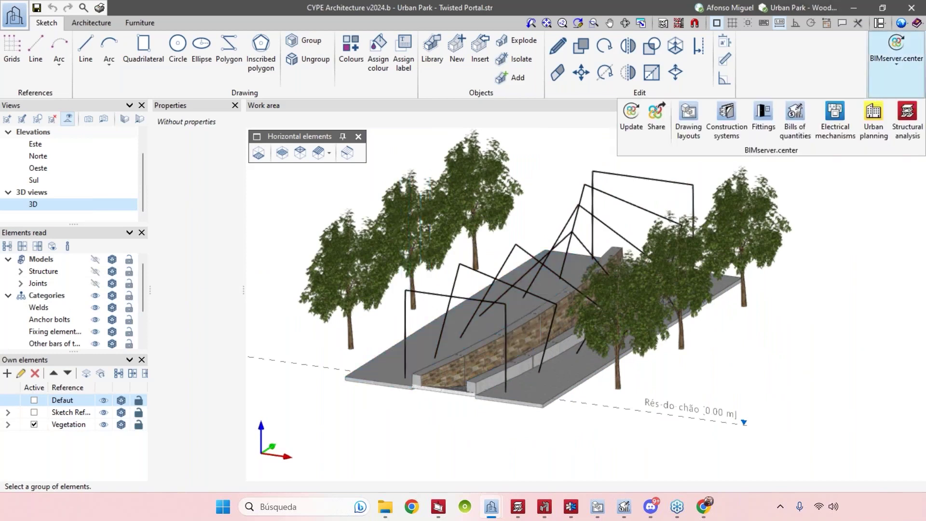
Return to the Urban Park wooden structure in CYPE 3D and examine the bar layout of its twisted portals in 3D
{"action": "left_click", "coordinate": [519, 507]}
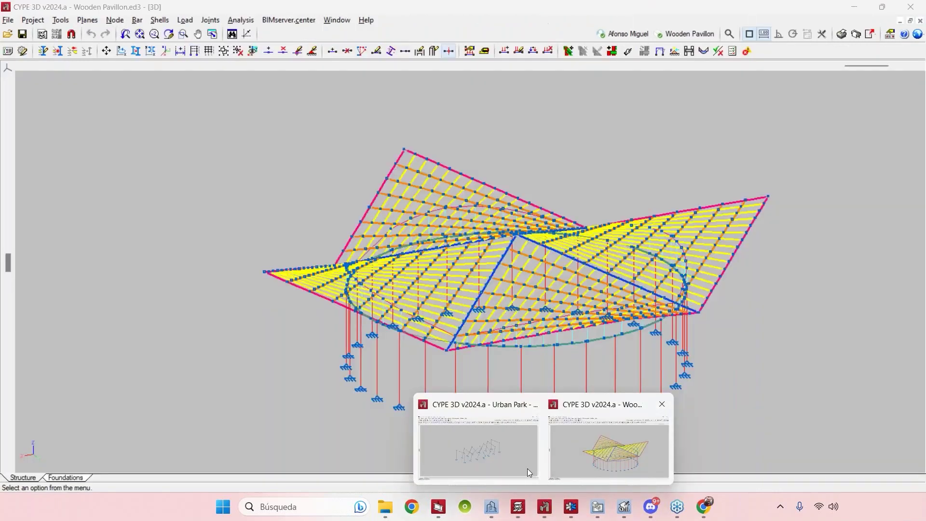
{"action": "left_click", "coordinate": [527, 463]}
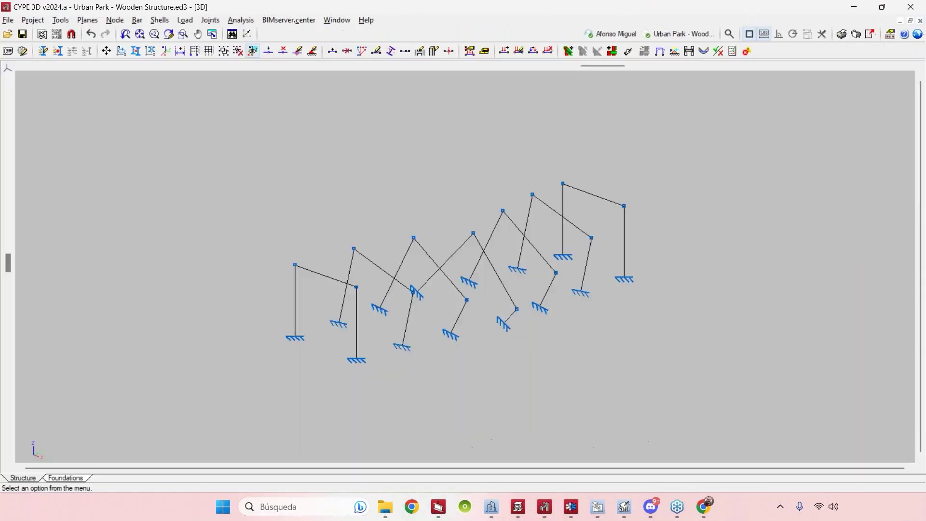
{"action": "middle_click_drag", "start_coordinate": [647, 303], "coordinate": [541, 366], "text": "shift"}
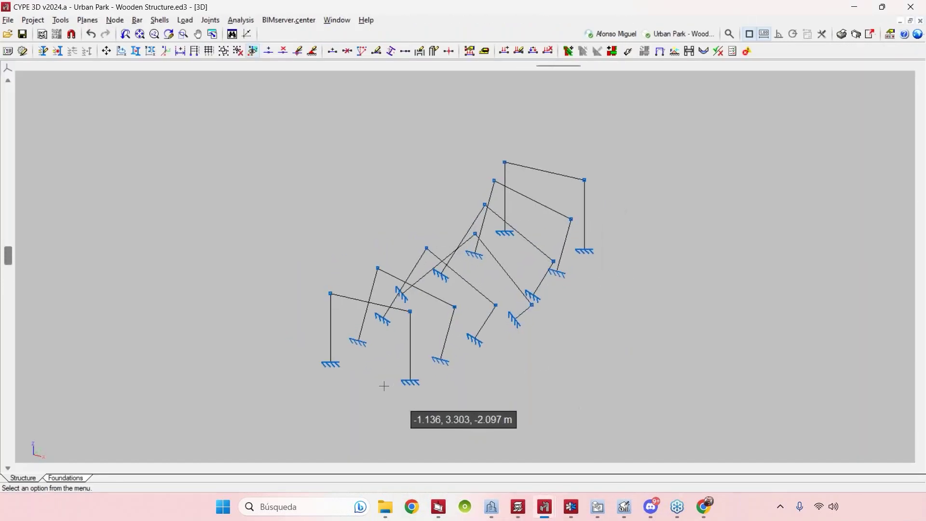
{"action": "scroll", "coordinate": [337, 348], "scroll_direction": "up", "scroll_amount": 3}
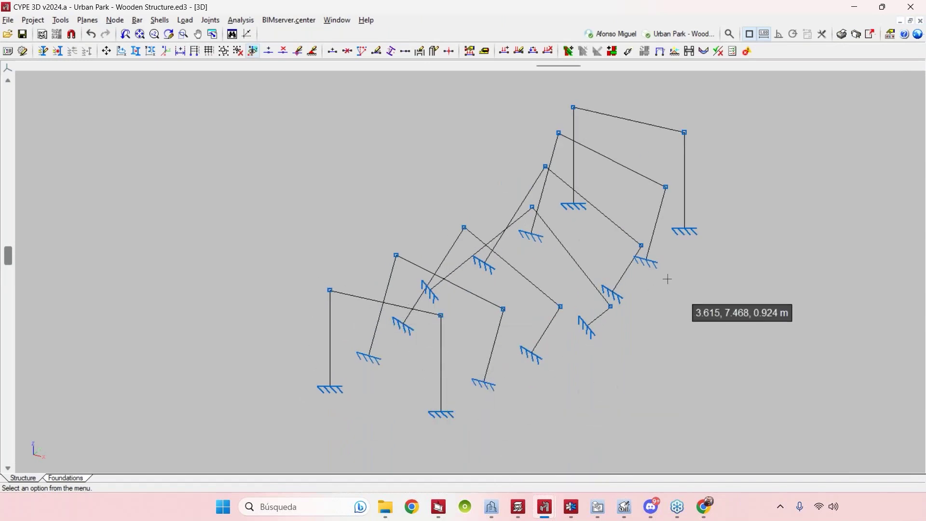
{"action": "scroll", "coordinate": [544, 178], "scroll_direction": "down", "scroll_amount": 1}
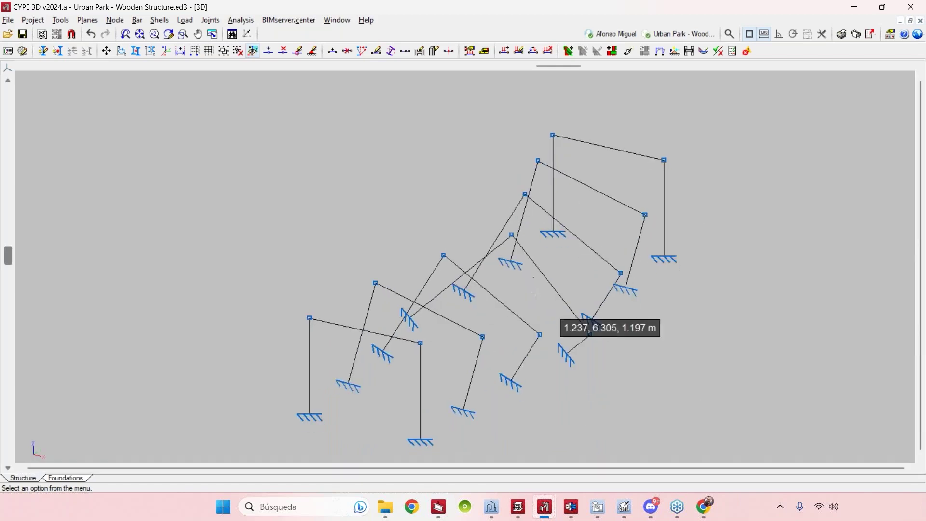
{"action": "scroll", "coordinate": [539, 188], "scroll_direction": "up", "scroll_amount": 1}
{"action": "scroll", "coordinate": [511, 145], "scroll_direction": "up", "scroll_amount": 1}
{"action": "scroll", "coordinate": [482, 212], "scroll_direction": "down", "scroll_amount": 1}
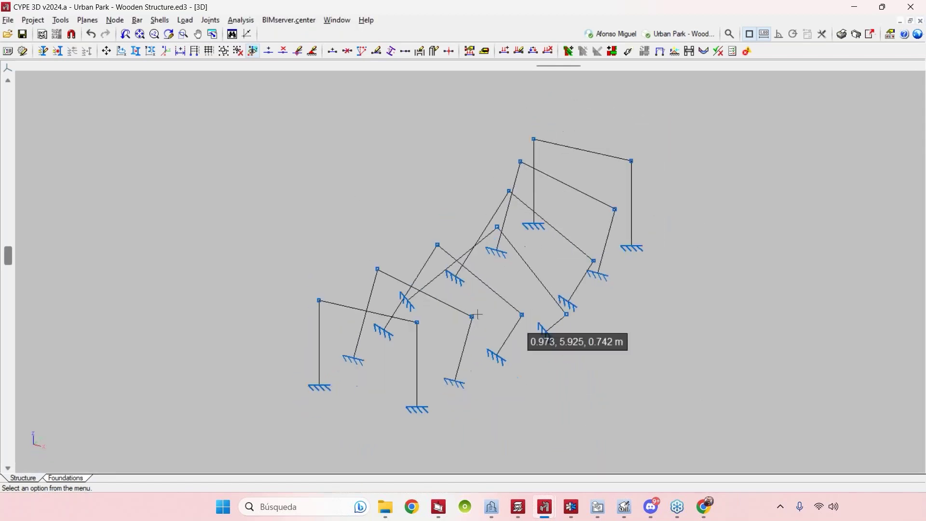
{"action": "middle_click_drag", "start_coordinate": [496, 319], "coordinate": [327, 198]}
Review the design codes in the job's general data, including the available timber codes, and cancel the code selection
{"action": "left_click", "coordinate": [33, 20]}
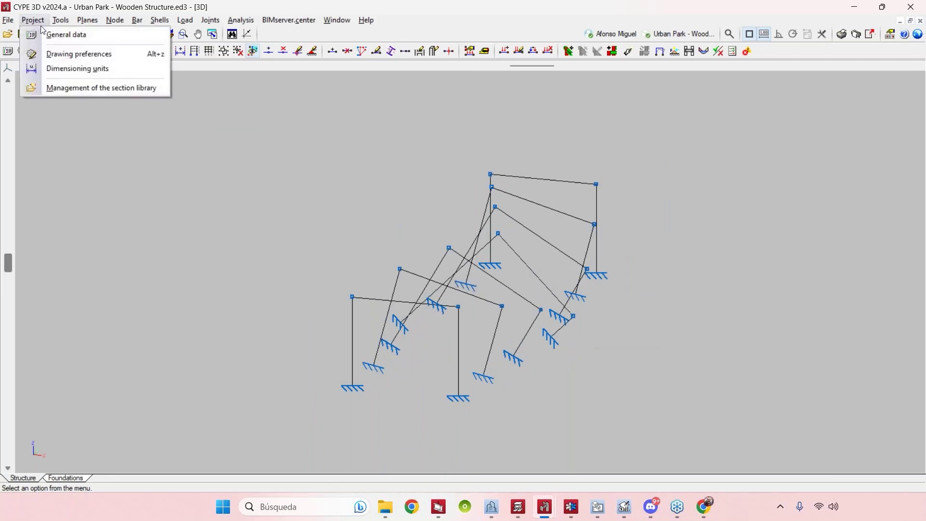
{"action": "left_click", "coordinate": [46, 34]}
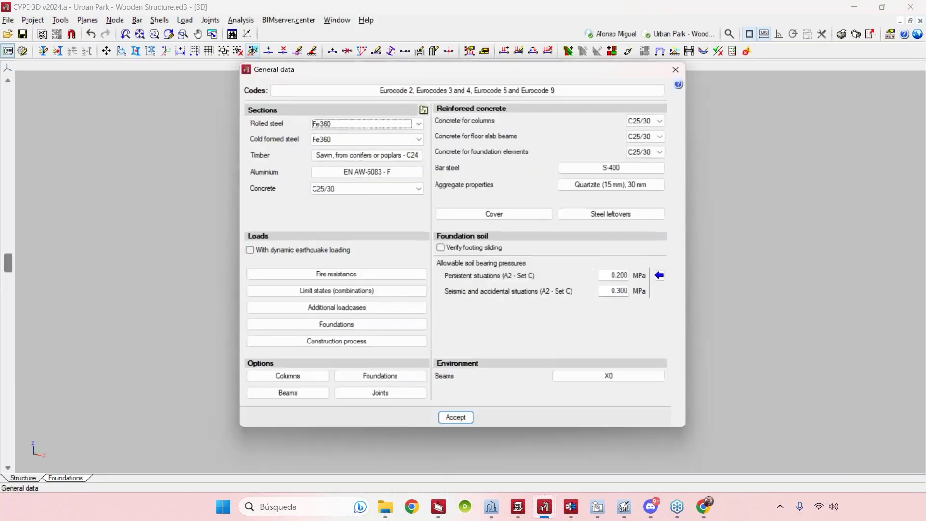
{"action": "left_click", "coordinate": [402, 91]}
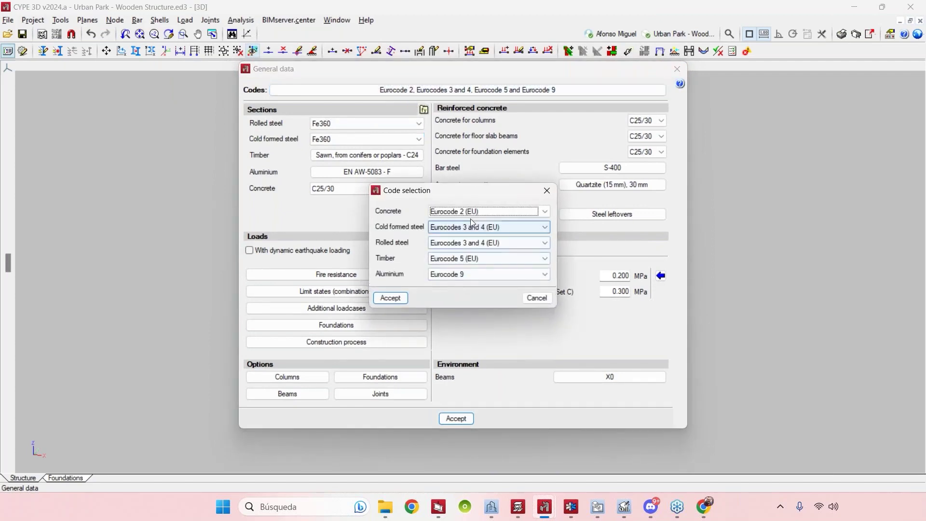
{"action": "left_click", "coordinate": [546, 259]}
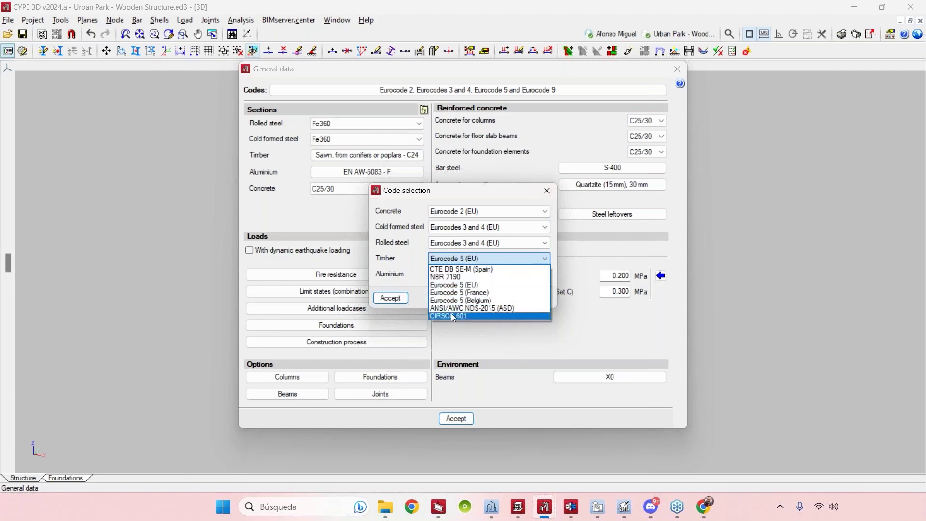
{"action": "left_click", "coordinate": [486, 188]}
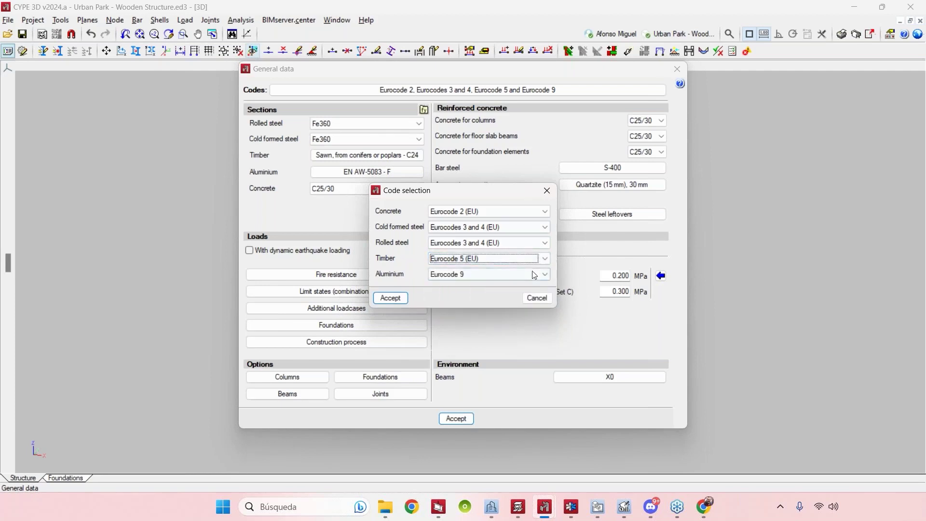
{"action": "left_click", "coordinate": [535, 297]}
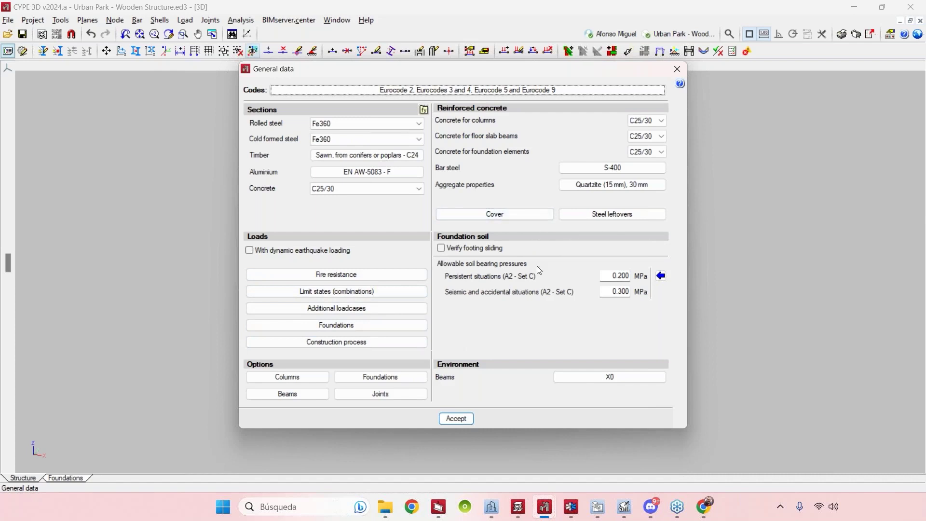
Review the timber material types and service class in the general data, and close it without making changes
{"action": "left_click", "coordinate": [373, 155]}
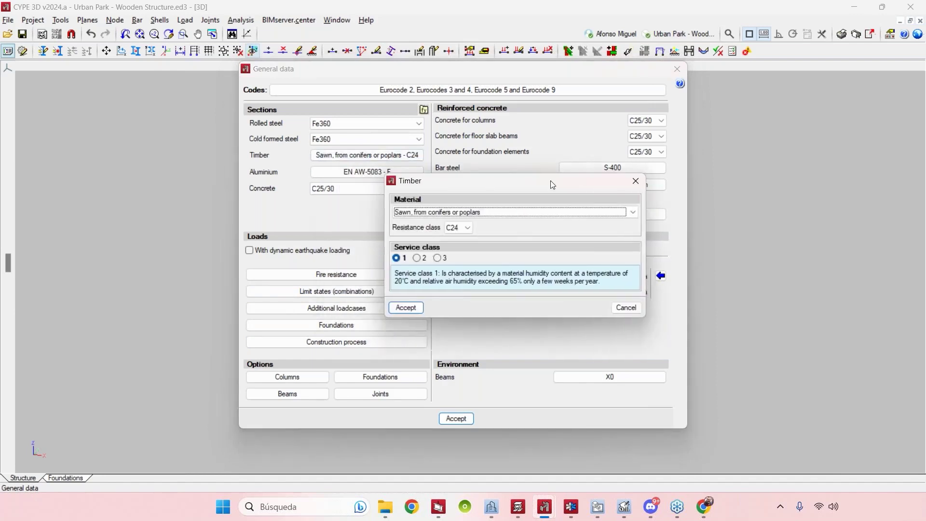
{"action": "left_click", "coordinate": [557, 210]}
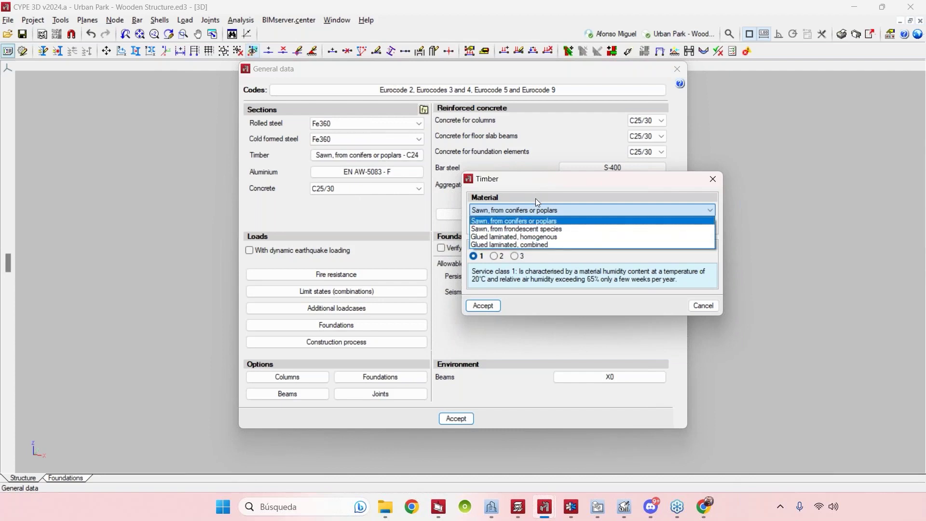
{"action": "left_click", "coordinate": [689, 294]}
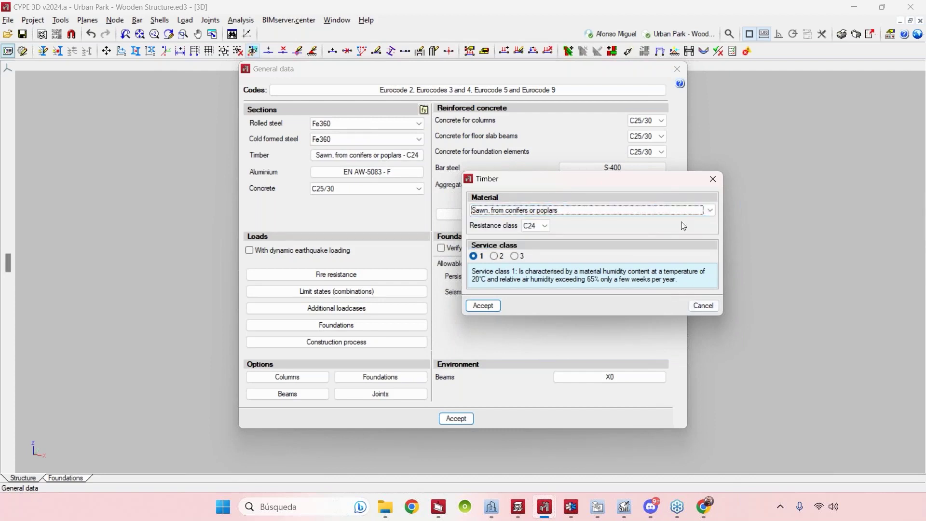
{"action": "left_click", "coordinate": [711, 179]}
{"action": "left_click", "coordinate": [677, 69]}
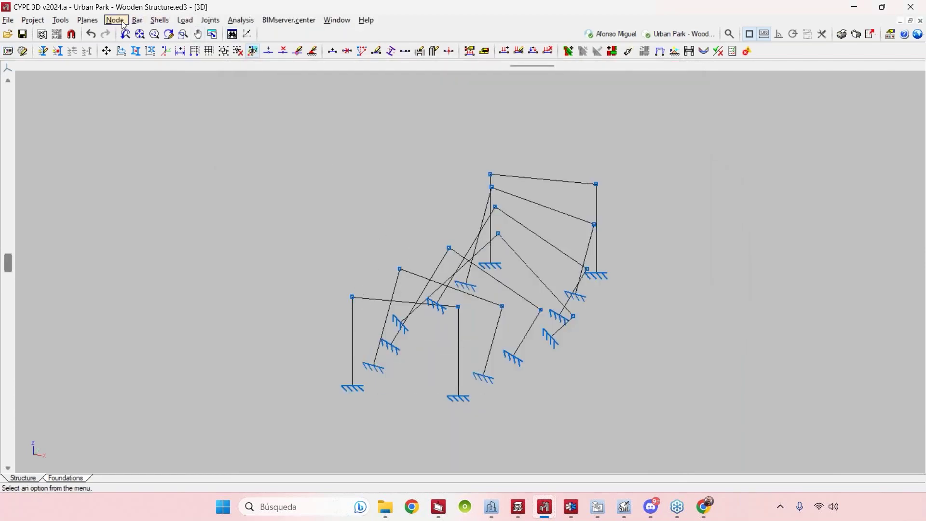
Open the section description for the front portal's two columns and browse the section series available for rectangular timber bars
{"action": "left_click", "coordinate": [138, 20]}
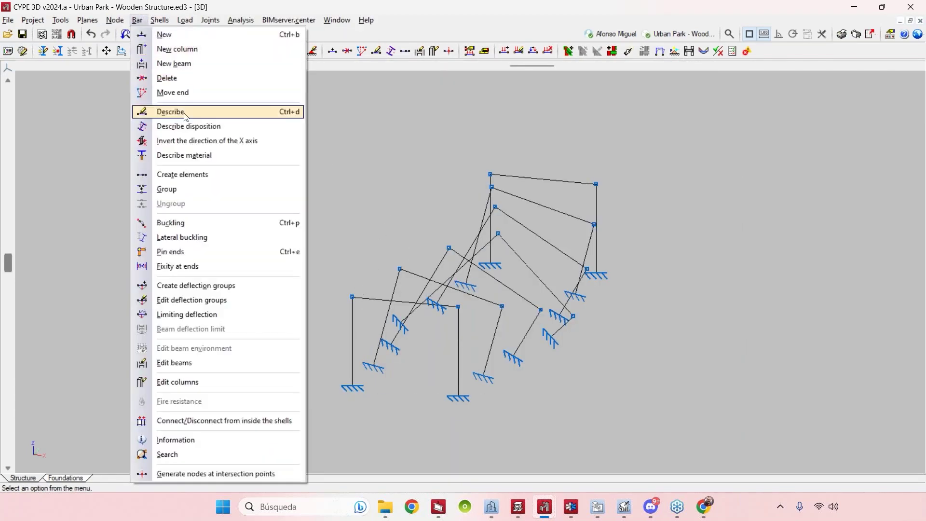
{"action": "left_click", "coordinate": [186, 112]}
{"action": "left_click", "coordinate": [358, 312]}
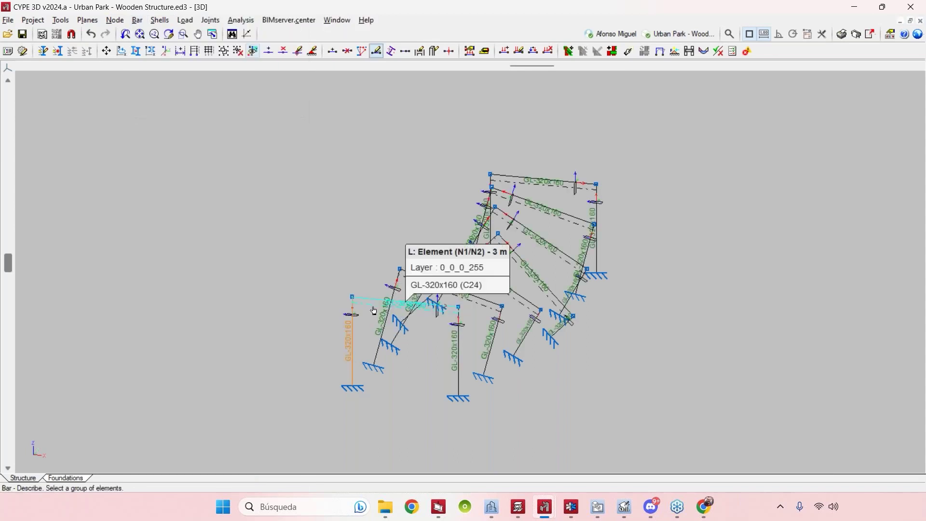
{"action": "left_click", "coordinate": [462, 370]}
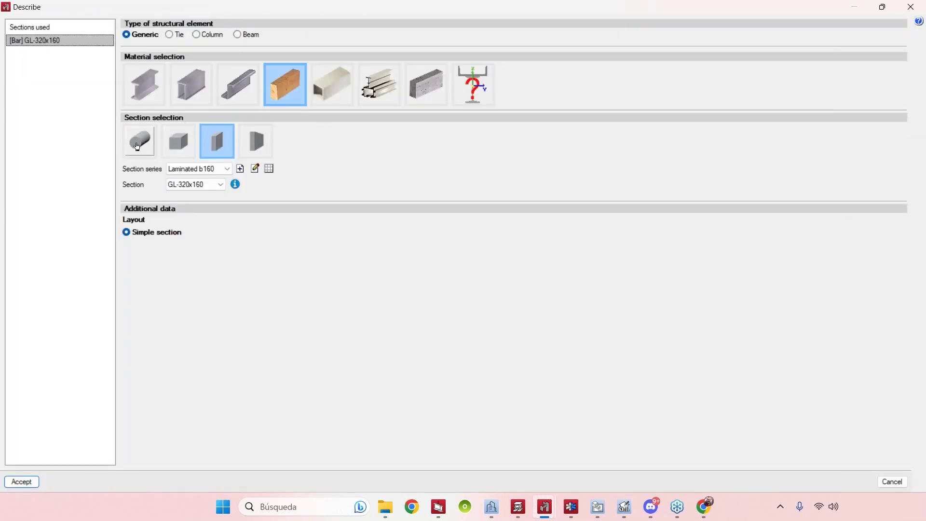
{"action": "left_click", "coordinate": [213, 169]}
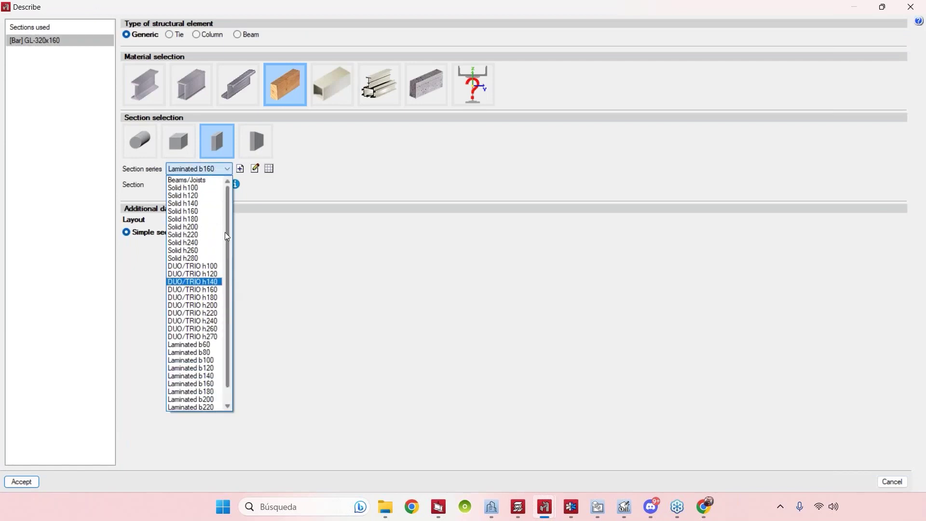
{"action": "scroll", "coordinate": [206, 240], "scroll_direction": "down", "scroll_amount": 1}
{"action": "left_click_drag", "start_coordinate": [228, 241], "coordinate": [226, 275]}
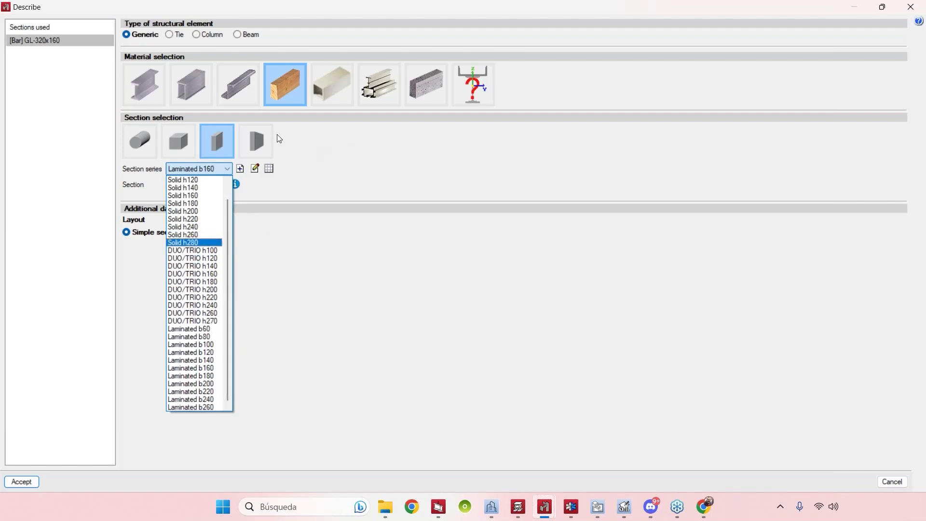
Look at the variable-depth rectangular timber section with its initial and final depth settings, and close the bar description
{"action": "left_click", "coordinate": [253, 144]}
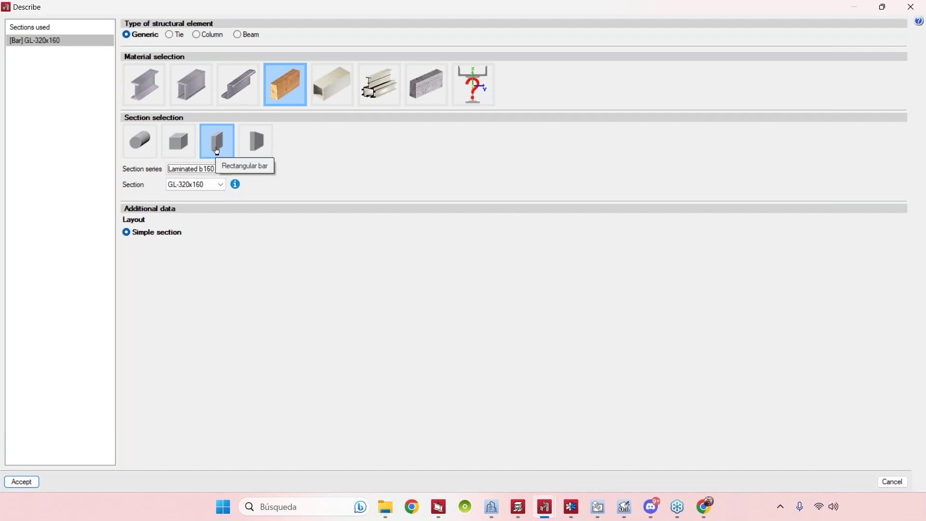
{"action": "left_click", "coordinate": [269, 151]}
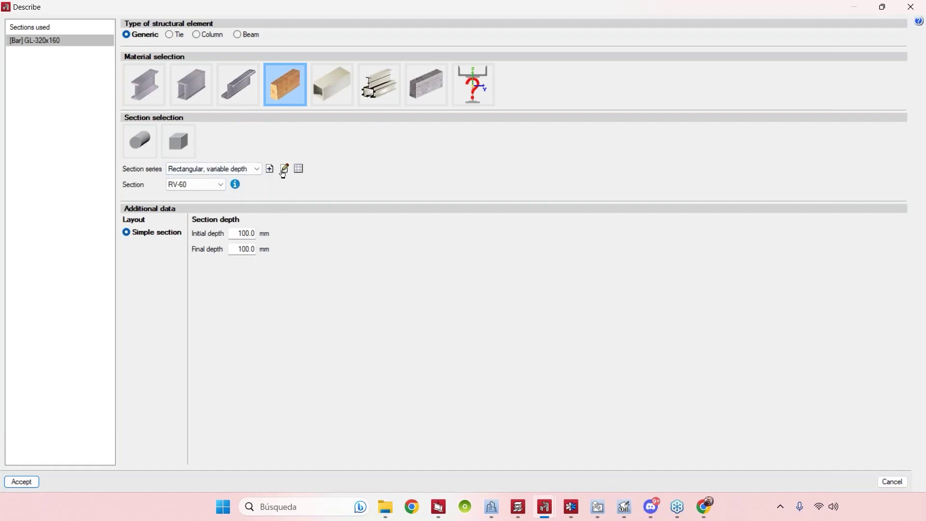
{"action": "key", "text": "Return"}
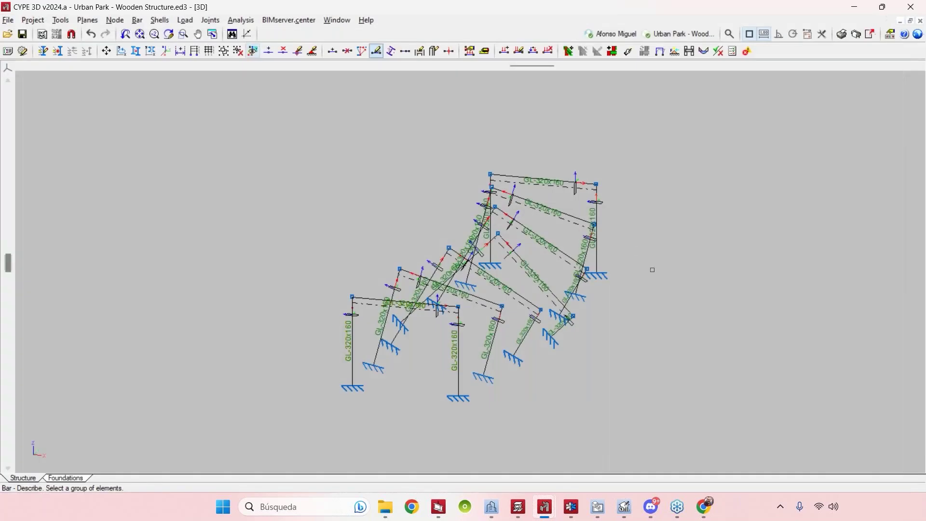
Display the visible loadcases on the structure and examine the distributed loads applied to the timber portal bars
{"action": "middle_click_drag", "start_coordinate": [677, 237], "coordinate": [610, 334], "text": "shift"}
{"action": "left_click", "coordinate": [185, 21]}
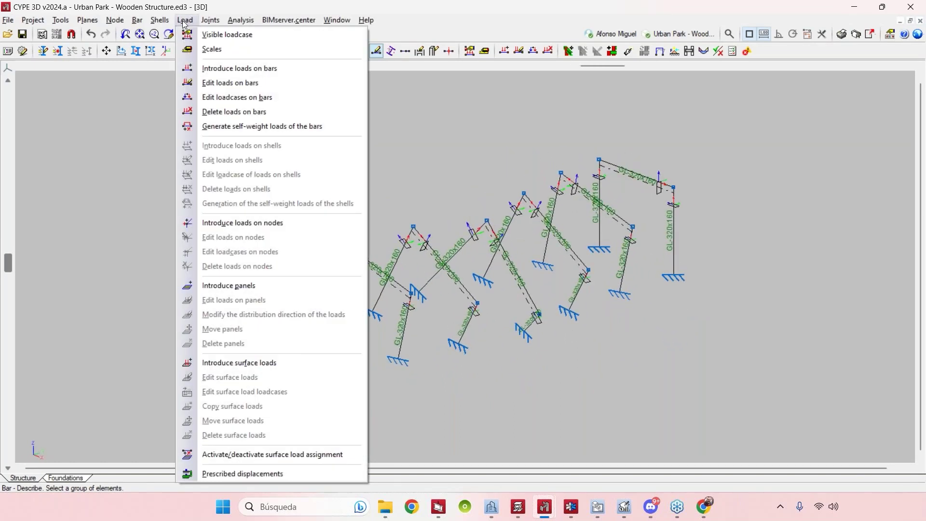
{"action": "left_click", "coordinate": [225, 35]}
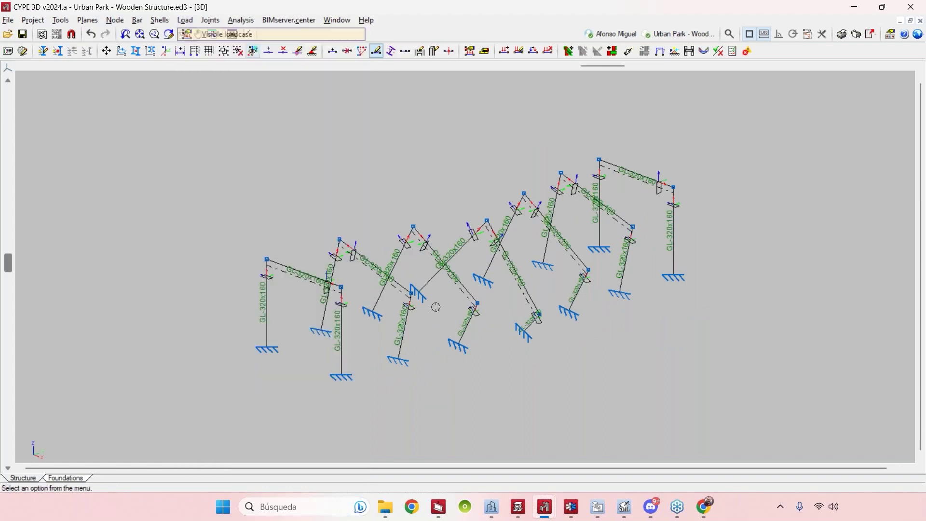
{"action": "key", "text": "Return"}
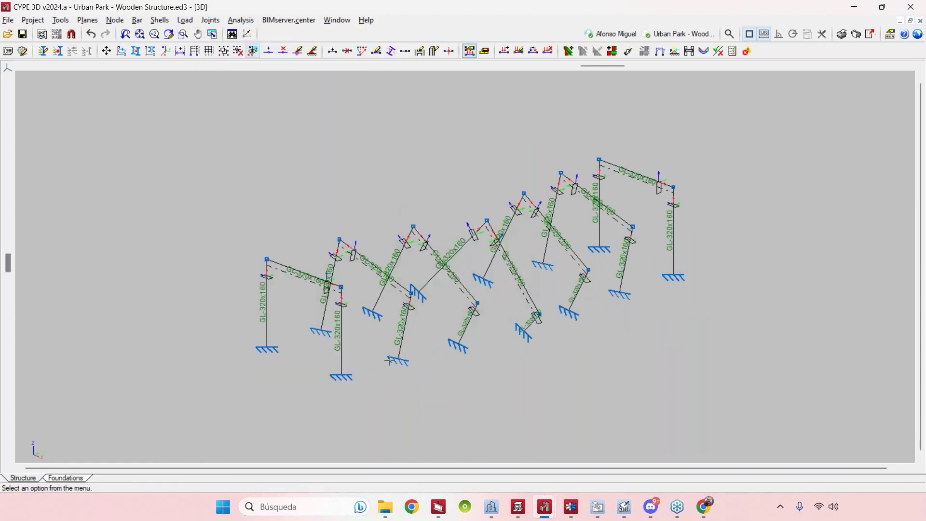
{"action": "scroll", "coordinate": [315, 268], "scroll_direction": "up", "scroll_amount": 3}
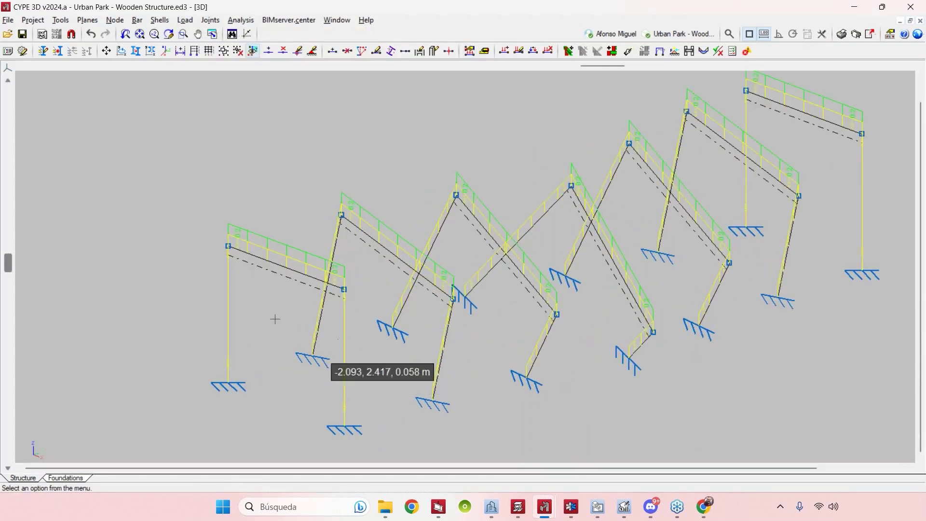
{"action": "middle_click_drag", "start_coordinate": [589, 352], "coordinate": [596, 358]}
{"action": "scroll", "coordinate": [334, 209], "scroll_direction": "up", "scroll_amount": 2}
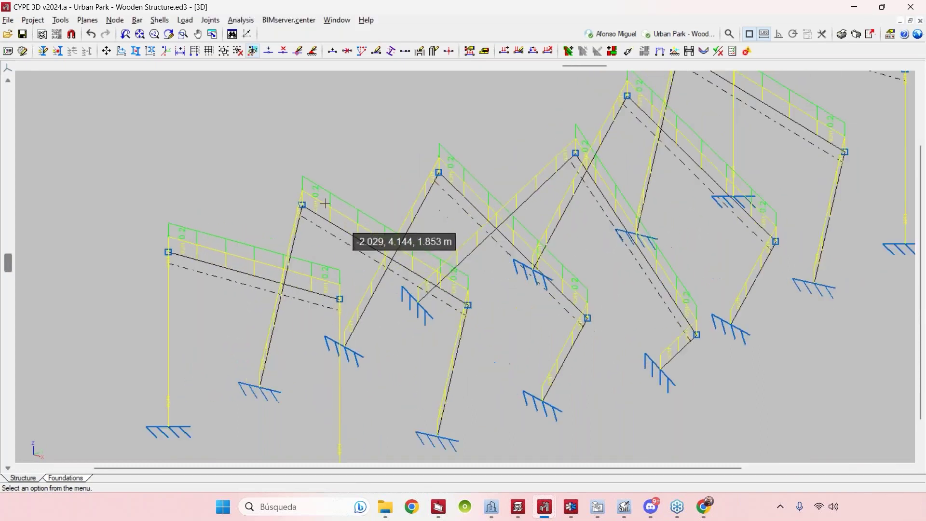
{"action": "scroll", "coordinate": [466, 275], "scroll_direction": "down", "scroll_amount": 3}
{"action": "middle_click_drag", "start_coordinate": [500, 316], "coordinate": [584, 368]}
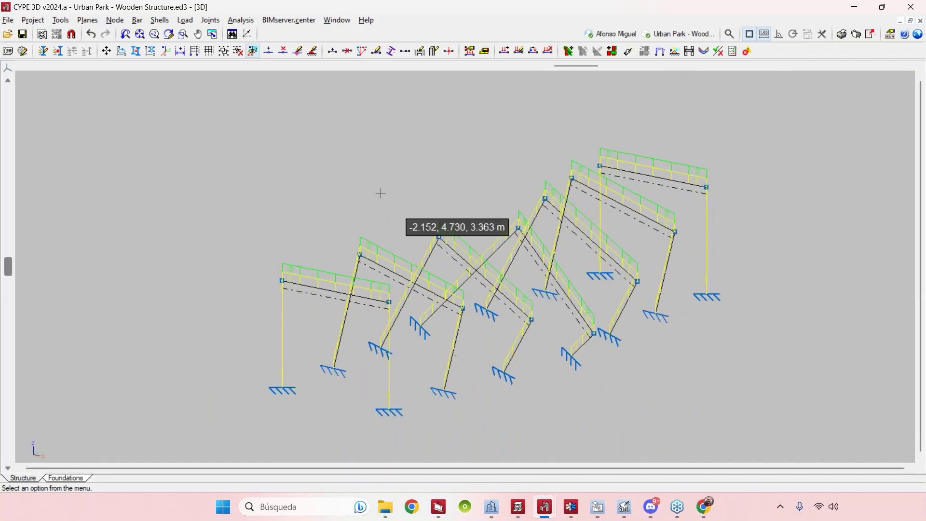
Analyse the structure without dimensioning sections and with bar checks, accepting the default buckling parameters, and close the final design report
{"action": "left_click", "coordinate": [244, 22]}
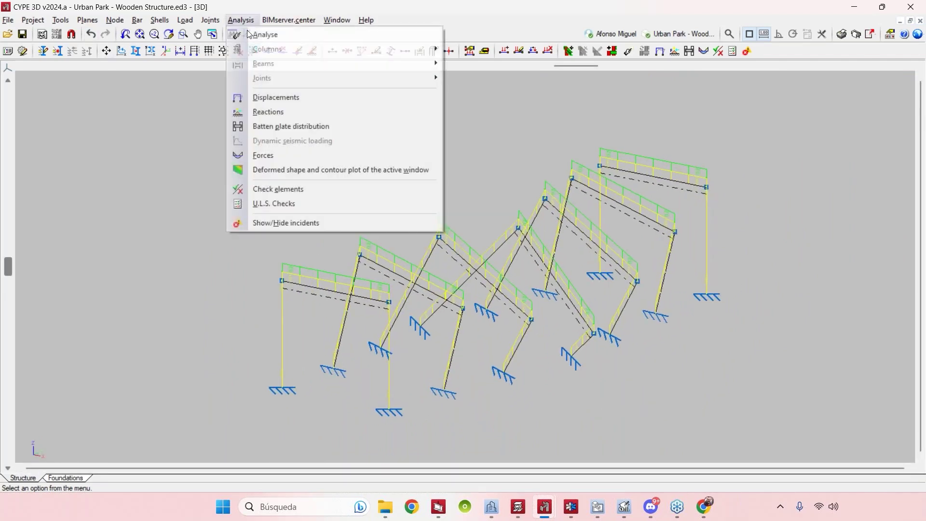
{"action": "left_click", "coordinate": [269, 35]}
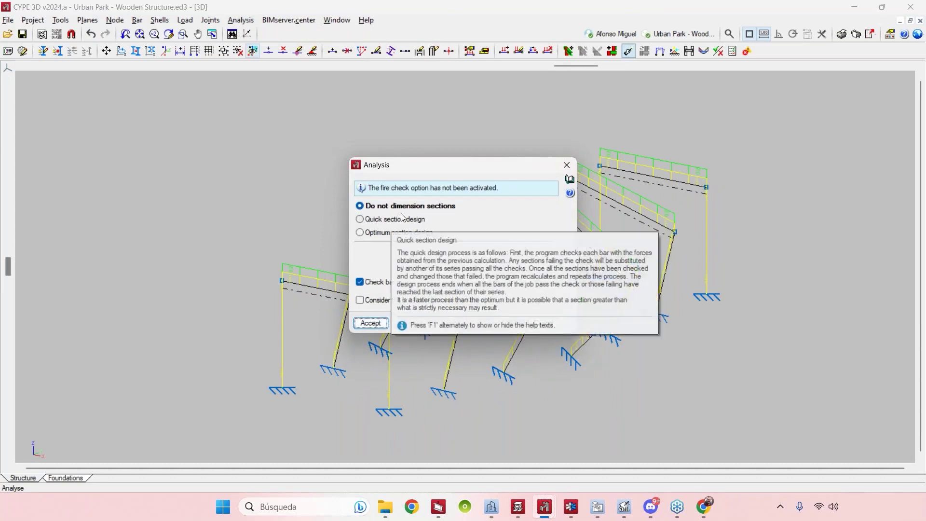
{"action": "mouse_move", "coordinate": [380, 224]}
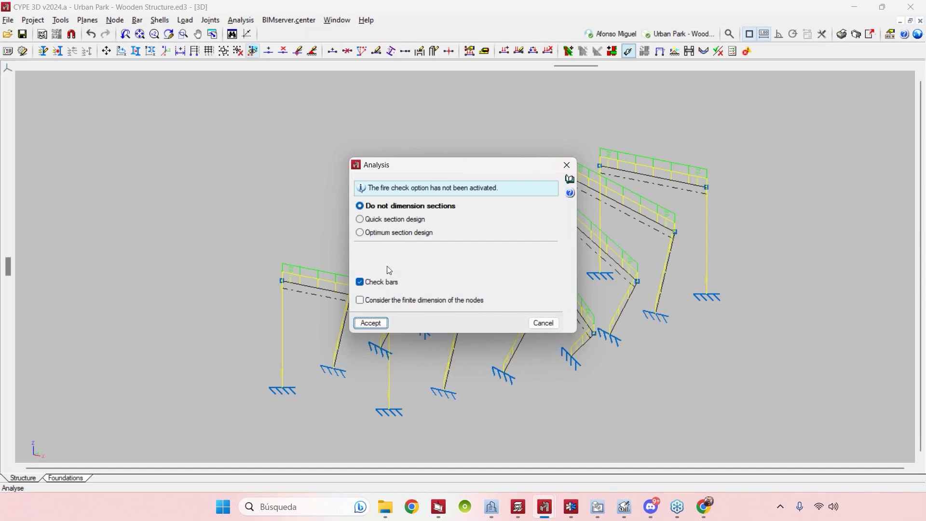
{"action": "left_click", "coordinate": [379, 323]}
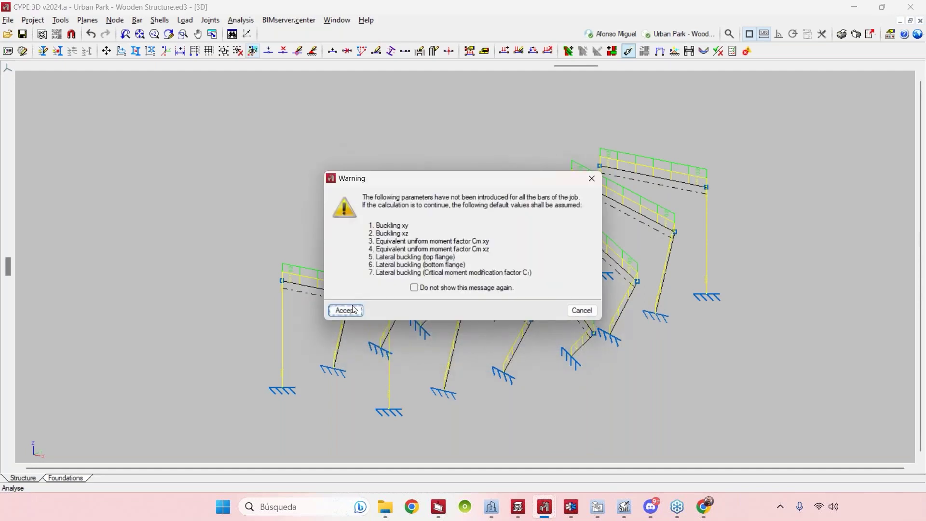
{"action": "left_click", "coordinate": [347, 310]}
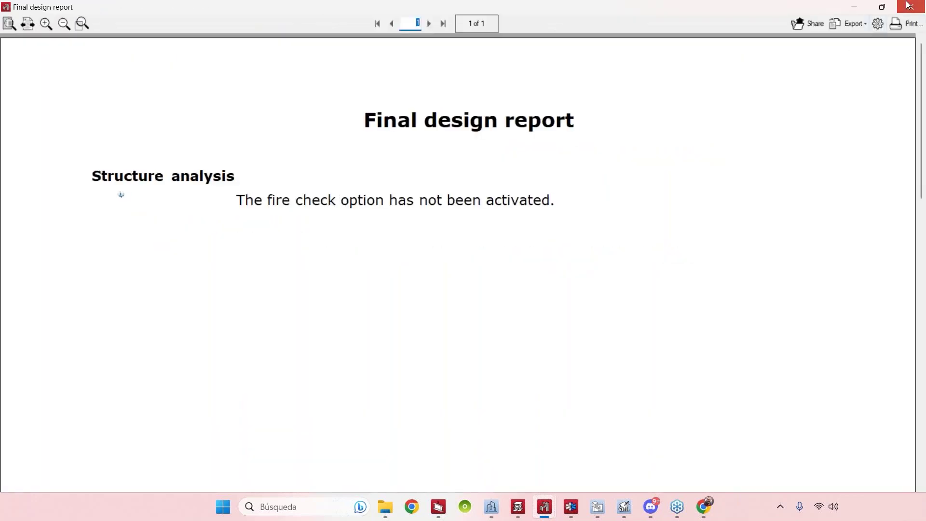
{"action": "left_click", "coordinate": [908, 5]}
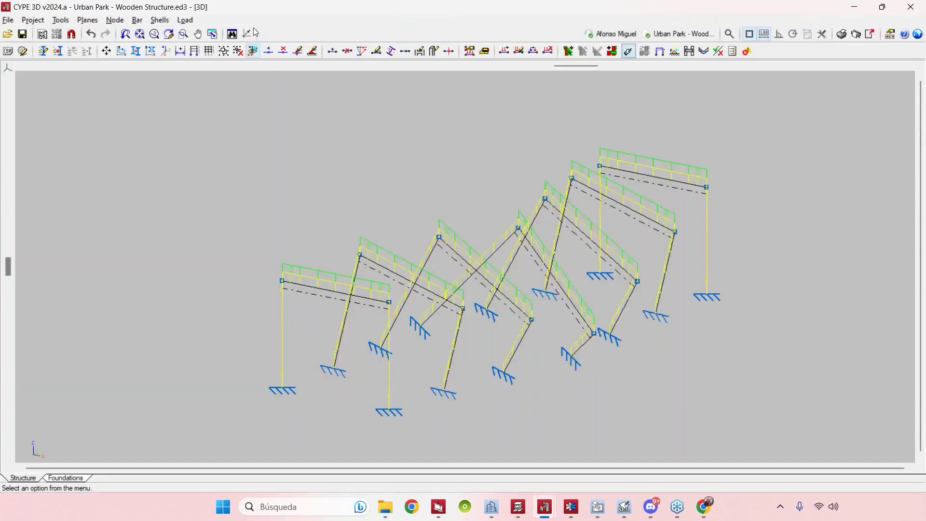
Run the element check on the analysed portals to see which timber bars comply
{"action": "left_click", "coordinate": [241, 20]}
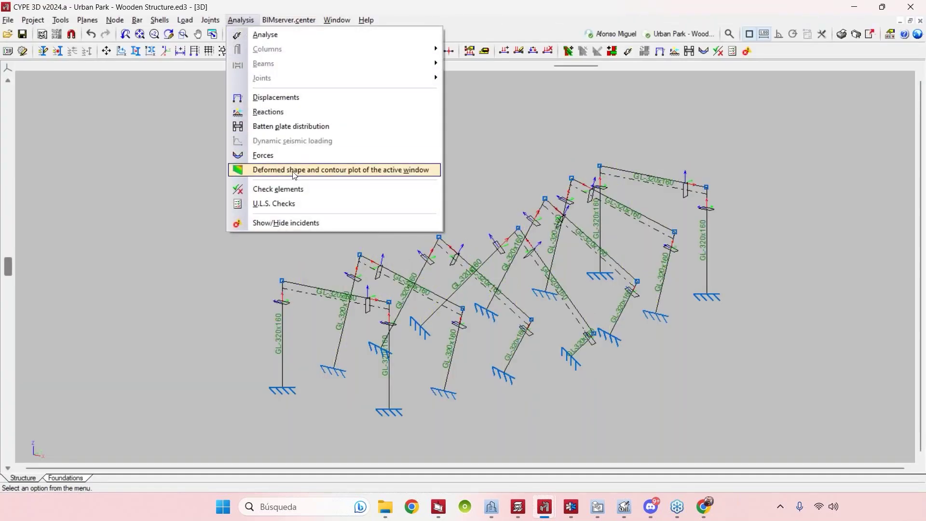
{"action": "left_click", "coordinate": [284, 189]}
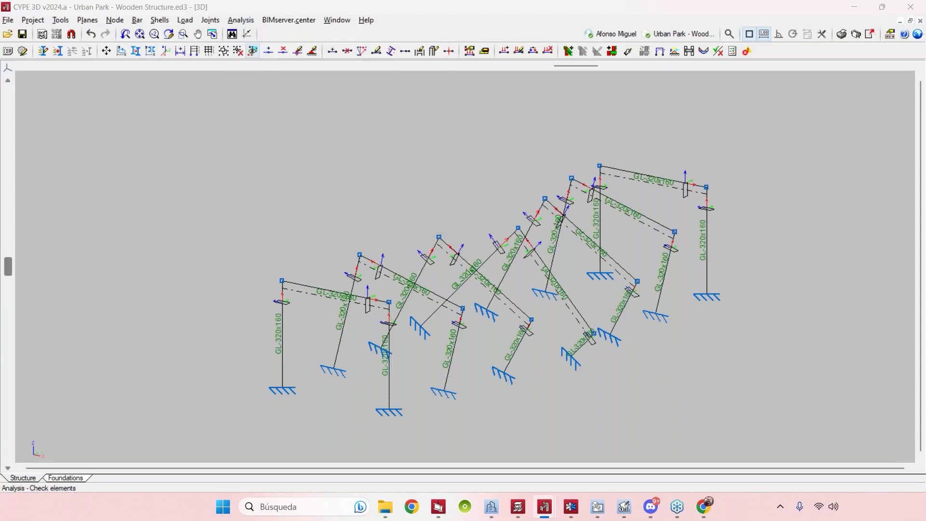
{"action": "left_click", "coordinate": [349, 309]}
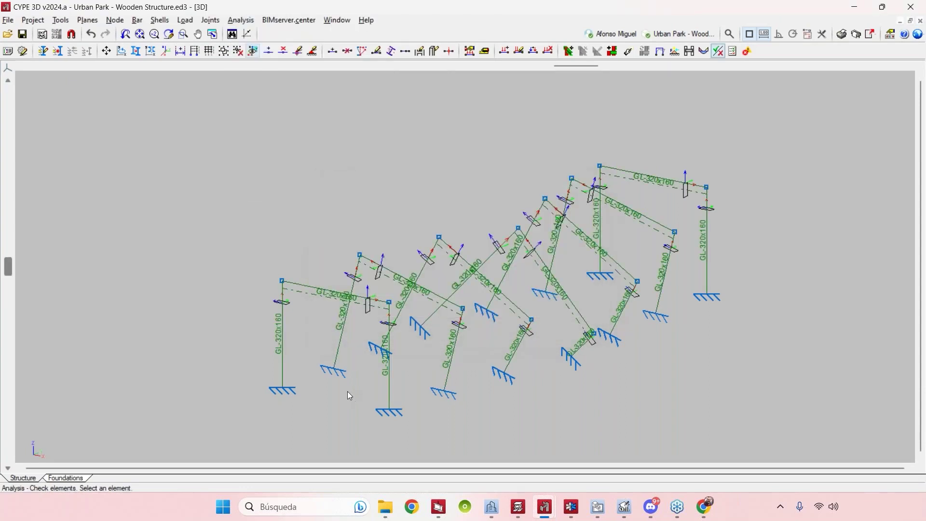
View the deformed shape and displacement contour plot of the active window for the self weight loadcase, and close it
{"action": "left_click", "coordinate": [240, 20]}
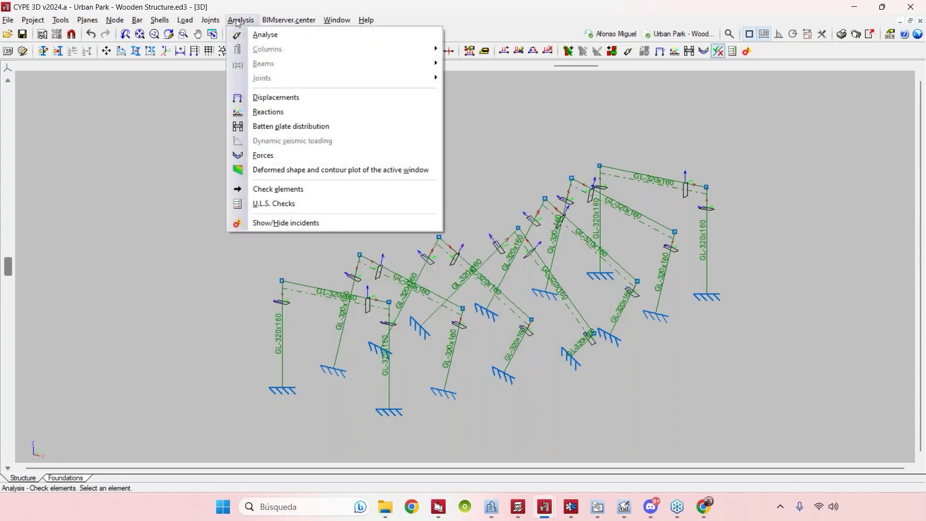
{"action": "left_click", "coordinate": [290, 170]}
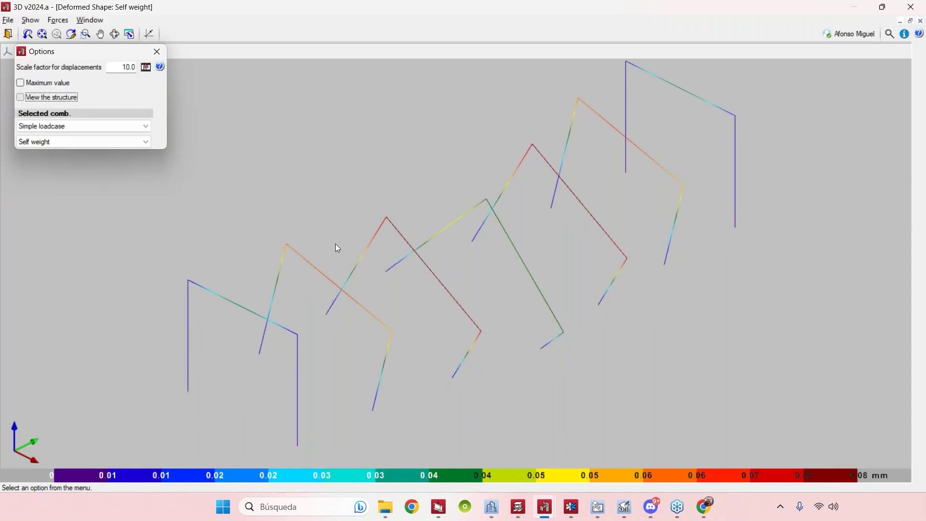
{"action": "key", "text": "space"}
{"action": "middle_click_drag", "start_coordinate": [366, 205], "coordinate": [178, 132]}
{"action": "left_click", "coordinate": [915, 15]}
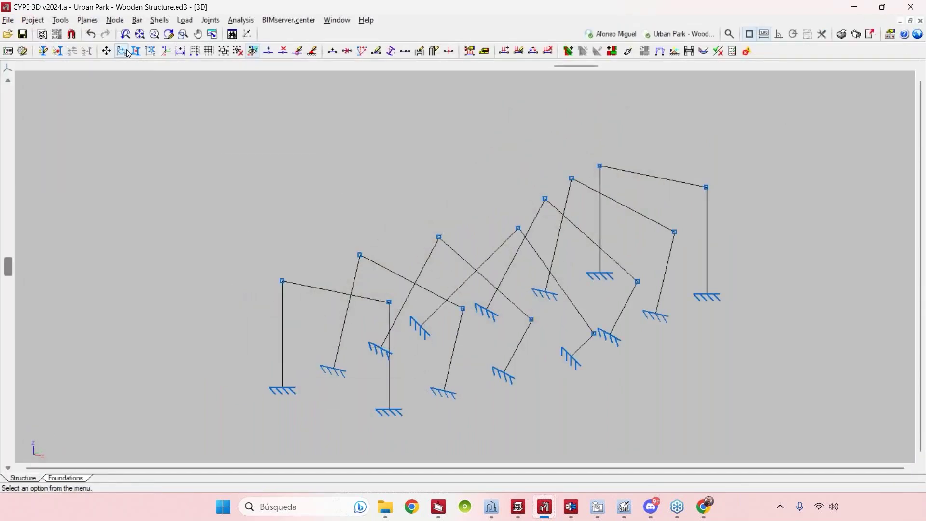
Open the 3D view of the complete structure, inspect the timber portals within the urban park model, and close it
{"action": "left_click", "coordinate": [87, 19]}
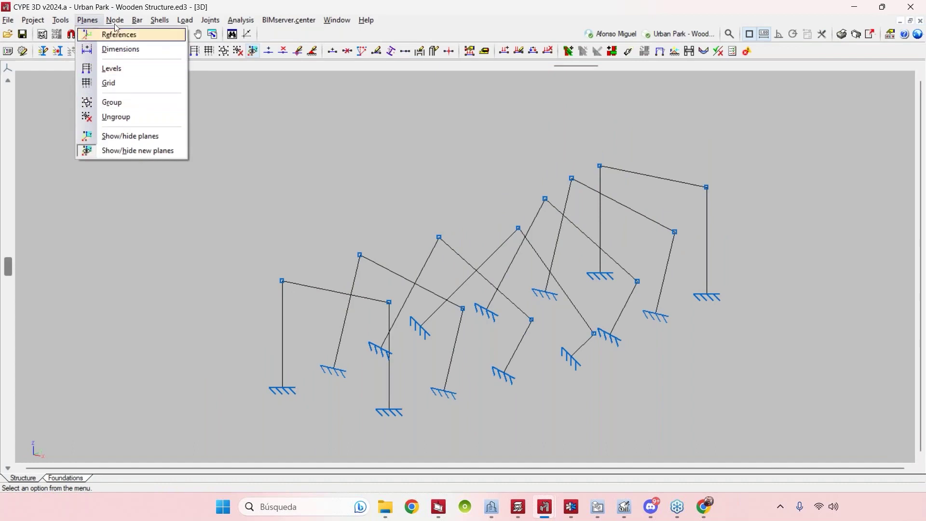
{"action": "mouse_move", "coordinate": [60, 19]}
{"action": "mouse_move", "coordinate": [207, 285]}
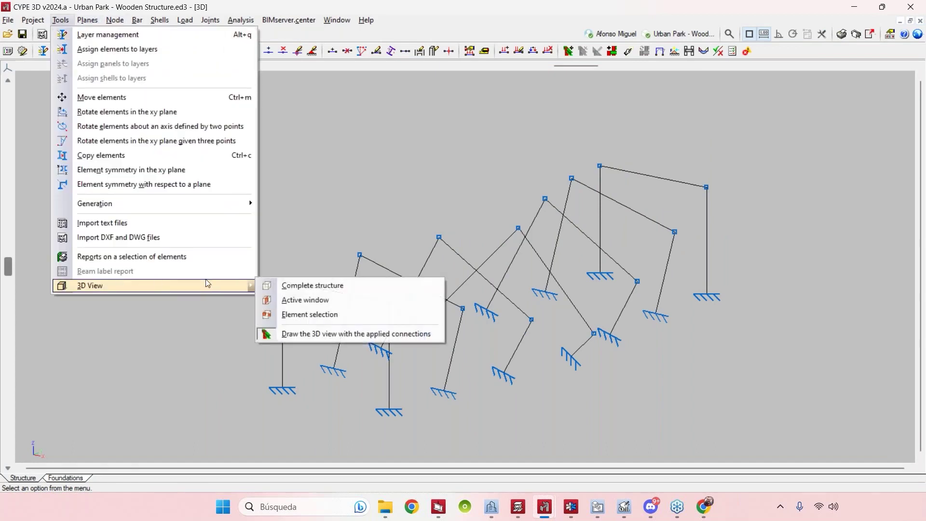
{"action": "left_click", "coordinate": [307, 290]}
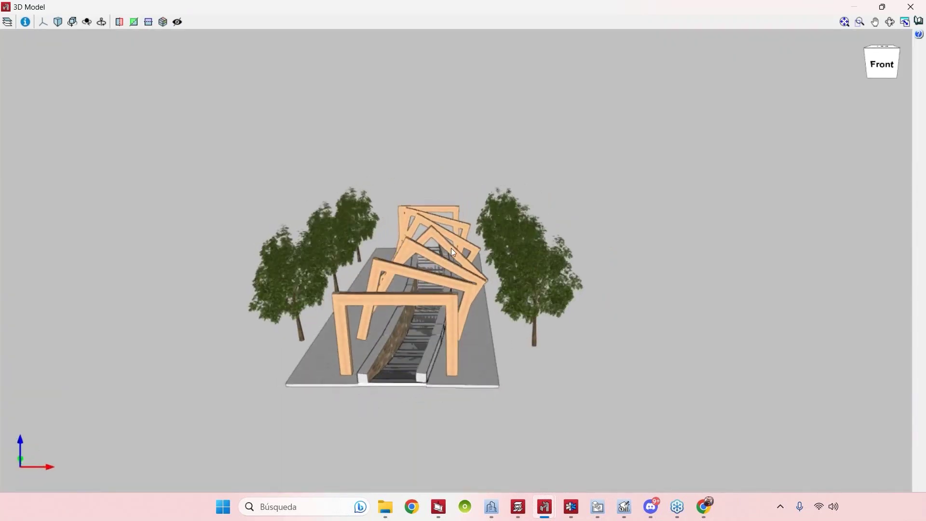
{"action": "middle_click_drag", "start_coordinate": [516, 348], "coordinate": [431, 307]}
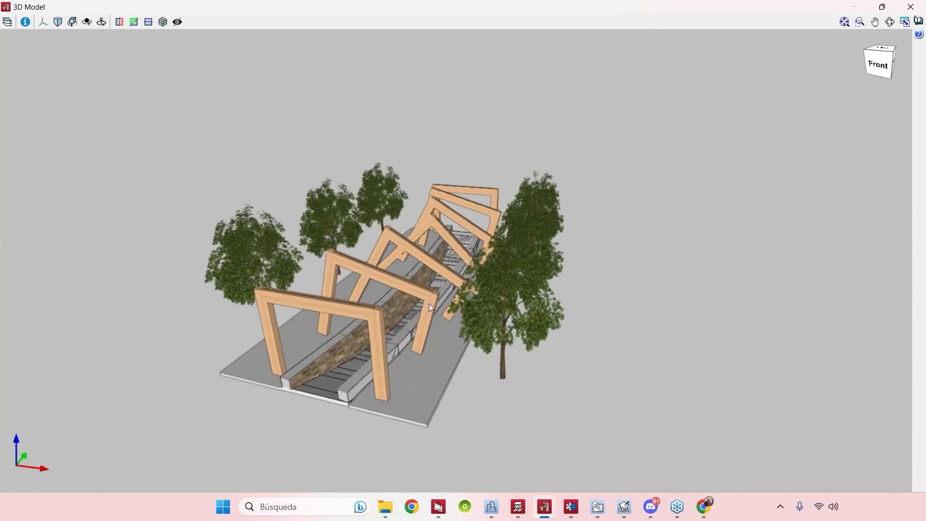
{"action": "left_click", "coordinate": [910, 7]}
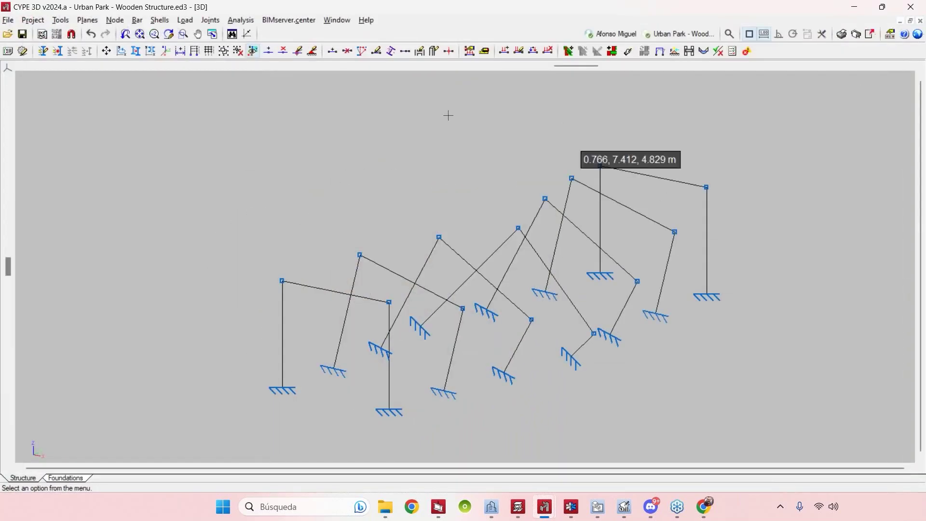
{"action": "middle_click_drag", "start_coordinate": [694, 341], "coordinate": [653, 309]}
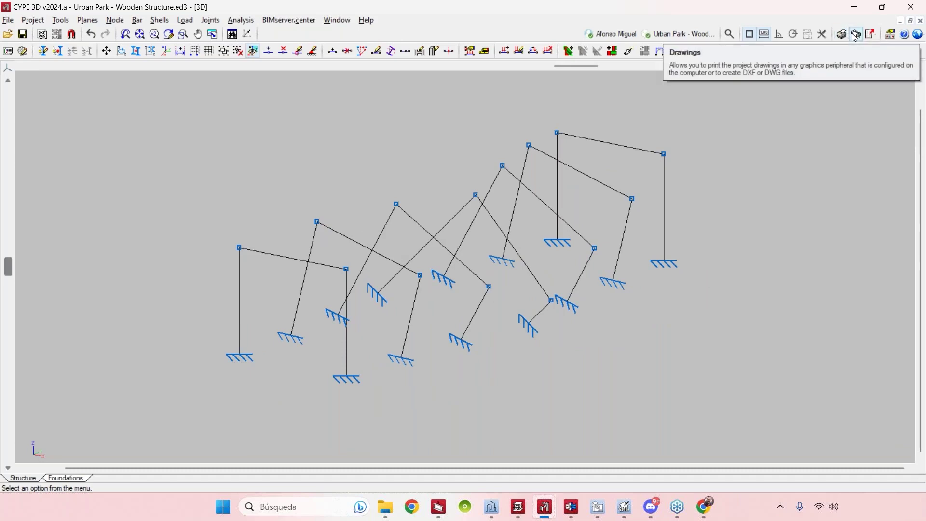
{"action": "middle_click_drag", "start_coordinate": [486, 153], "coordinate": [492, 162]}
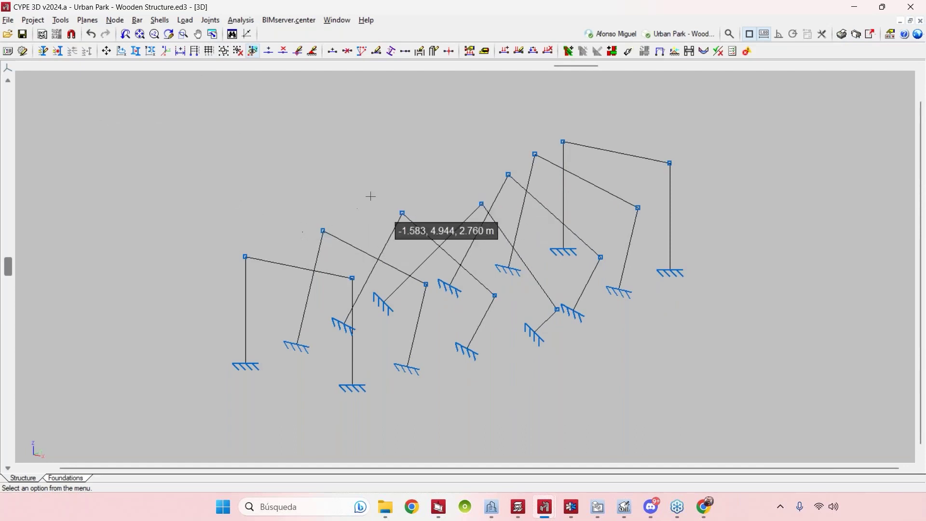
Switch from the Urban Park structure to the Wooden Pavillon structural model in CYPE 3D and view it from another angle
{"action": "middle_click_drag", "start_coordinate": [373, 193], "coordinate": [389, 176]}
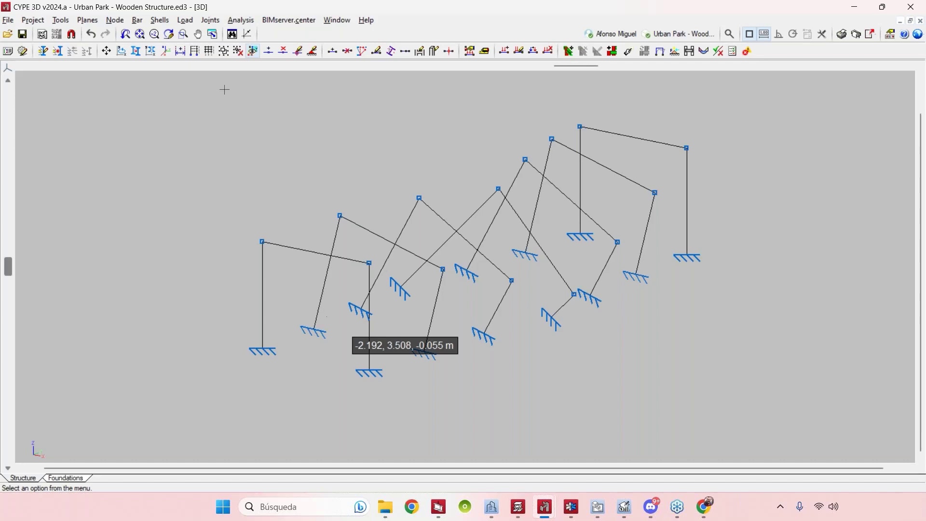
{"action": "middle_click_drag", "start_coordinate": [530, 289], "coordinate": [560, 277], "text": "shift"}
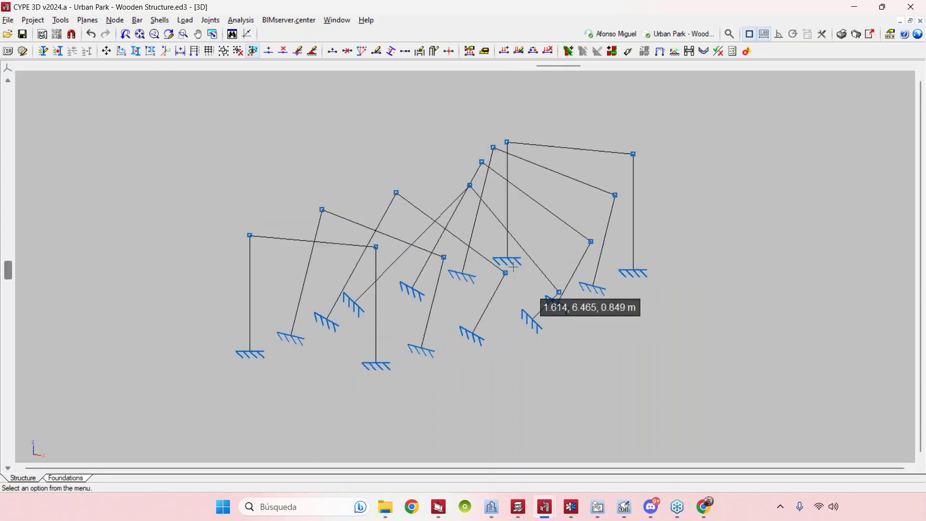
{"action": "mouse_move", "coordinate": [495, 508]}
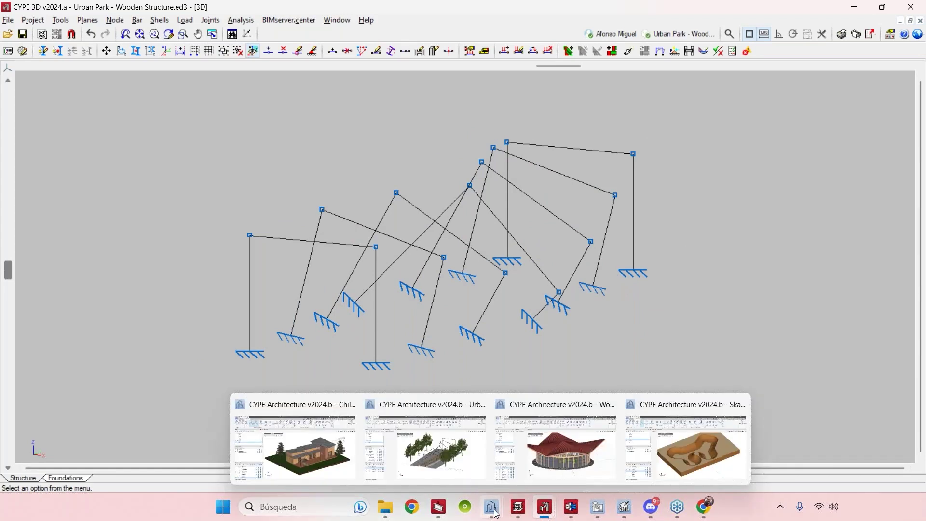
{"action": "mouse_move", "coordinate": [547, 514]}
{"action": "left_click", "coordinate": [611, 458]}
{"action": "middle_click_drag", "start_coordinate": [609, 340], "coordinate": [555, 349], "text": "shift"}
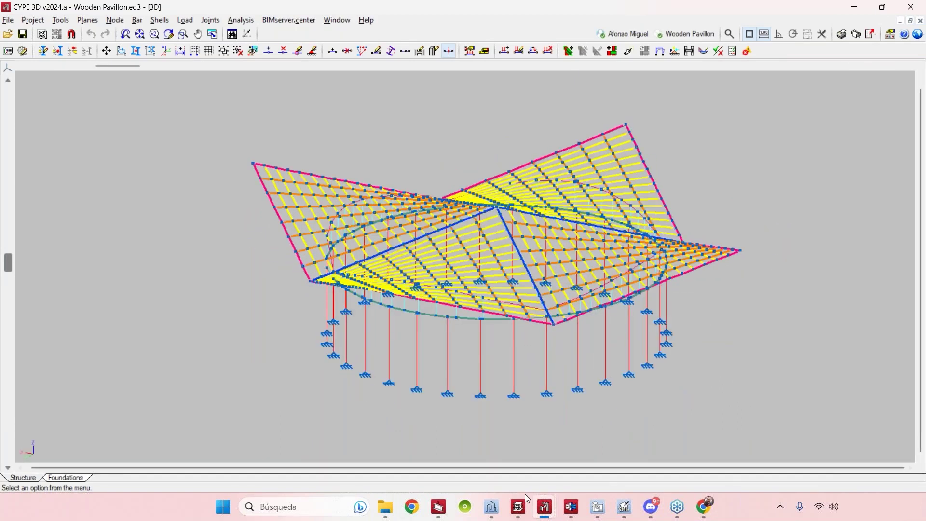
View the Wooden Pavillon architectural model in CYPE Architecture and return to its structural model in CYPE 3D
{"action": "mouse_move", "coordinate": [490, 506]}
{"action": "left_click", "coordinate": [567, 424]}
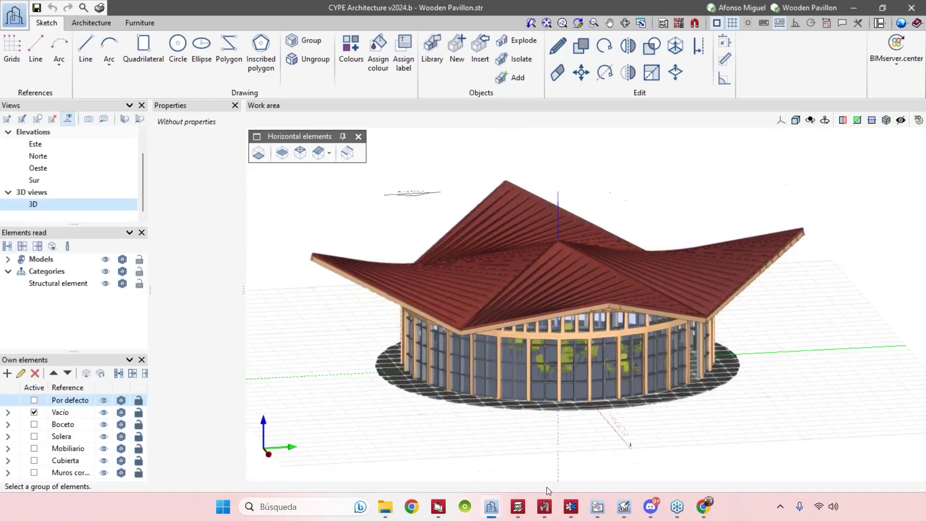
{"action": "mouse_move", "coordinate": [545, 512]}
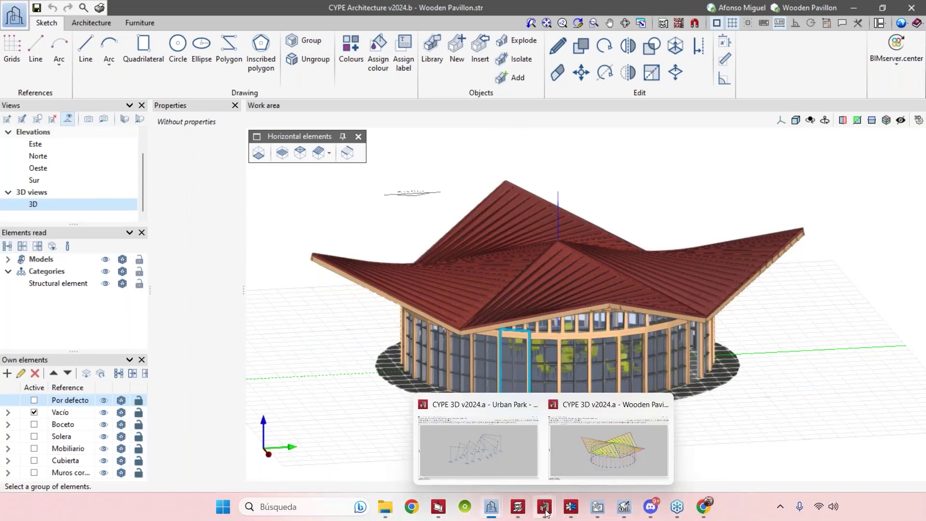
{"action": "left_click", "coordinate": [610, 437]}
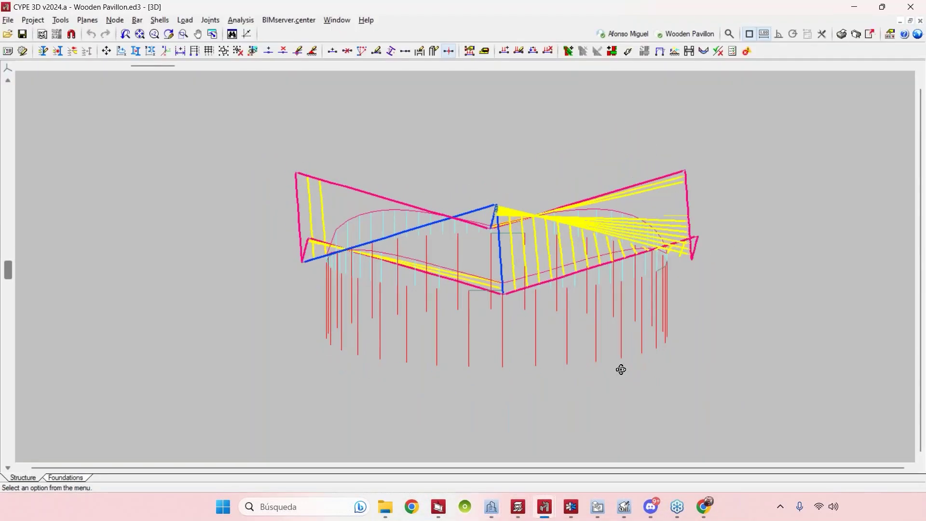
Generate the 3D view of the complete pavilion structure
{"action": "left_click", "coordinate": [60, 19]}
{"action": "mouse_move", "coordinate": [244, 291]}
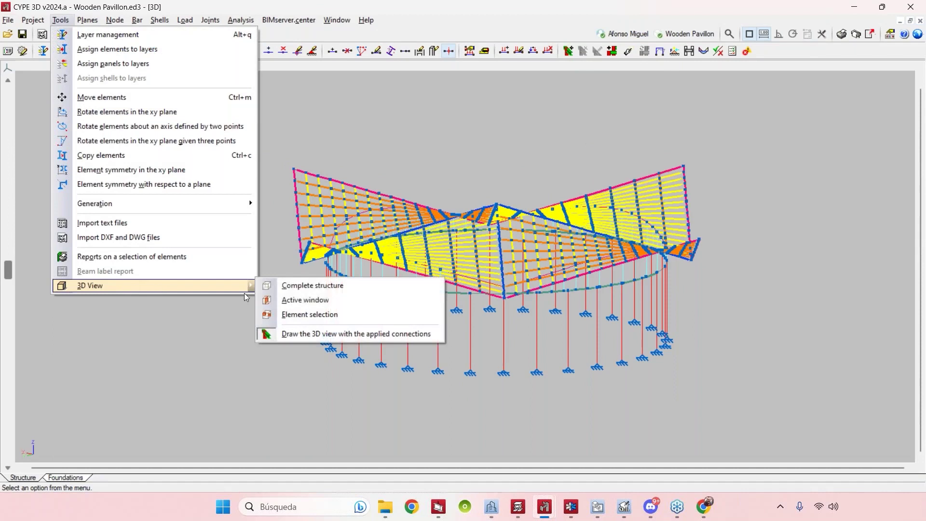
{"action": "left_click", "coordinate": [309, 284]}
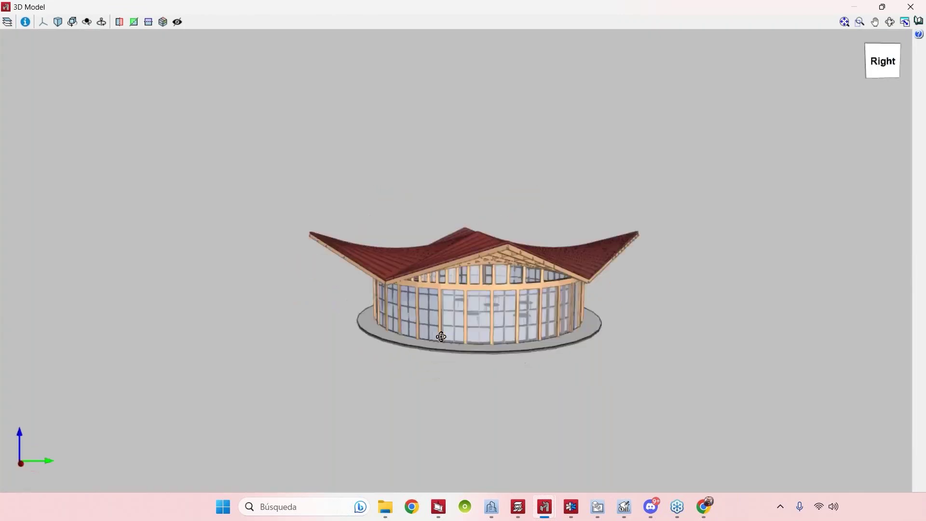
Examine the rendered pavilion's roof overhangs, timber columns and ring beam from several sides, and close the 3D model view
{"action": "middle_click_drag", "start_coordinate": [539, 297], "coordinate": [568, 311]}
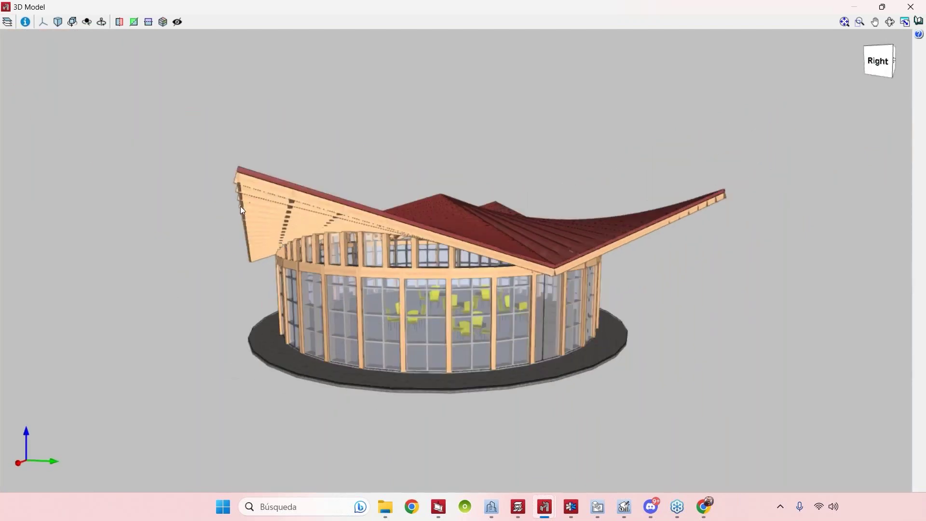
{"action": "scroll", "coordinate": [240, 206], "scroll_direction": "up", "scroll_amount": 3}
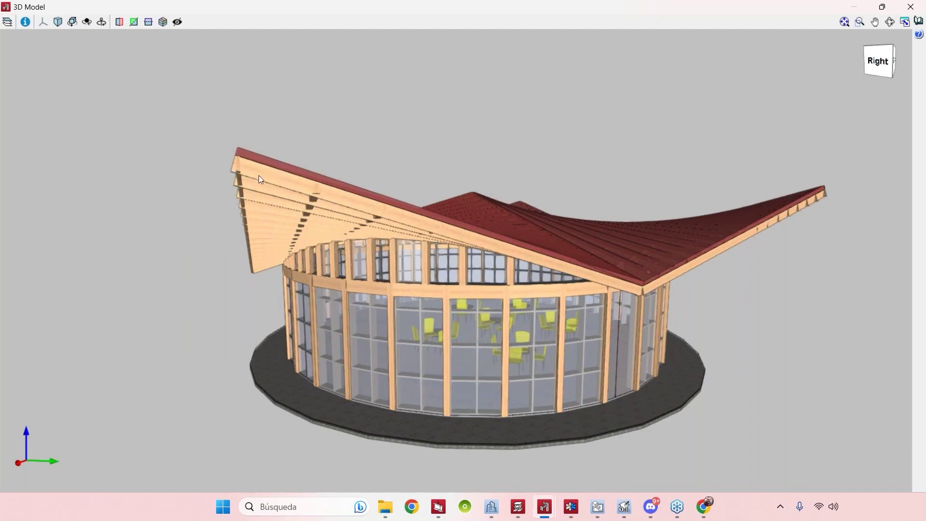
{"action": "middle_click_drag", "start_coordinate": [509, 334], "coordinate": [435, 328]}
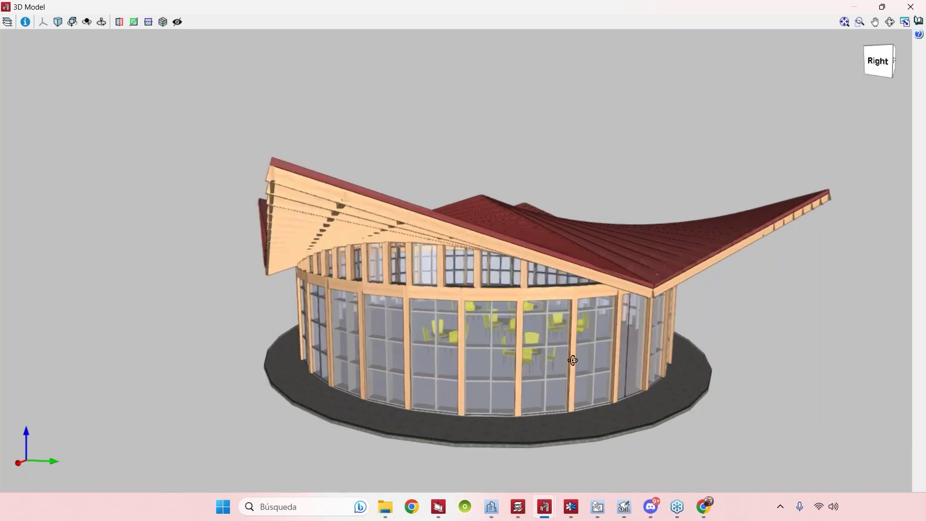
{"action": "middle_click_drag", "start_coordinate": [542, 354], "coordinate": [682, 384]}
{"action": "scroll", "coordinate": [681, 384], "scroll_direction": "up", "scroll_amount": 3}
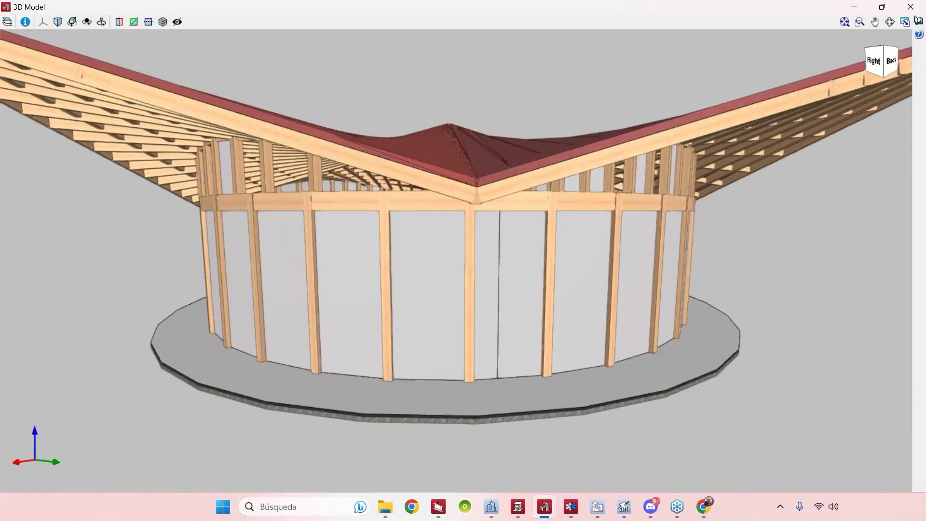
{"action": "scroll", "coordinate": [606, 353], "scroll_direction": "down", "scroll_amount": 3}
{"action": "middle_click_drag", "start_coordinate": [606, 354], "coordinate": [459, 342]}
{"action": "scroll", "coordinate": [545, 344], "scroll_direction": "down", "scroll_amount": 2}
{"action": "middle_click_drag", "start_coordinate": [545, 345], "coordinate": [309, 314]}
{"action": "left_click", "coordinate": [910, 6]}
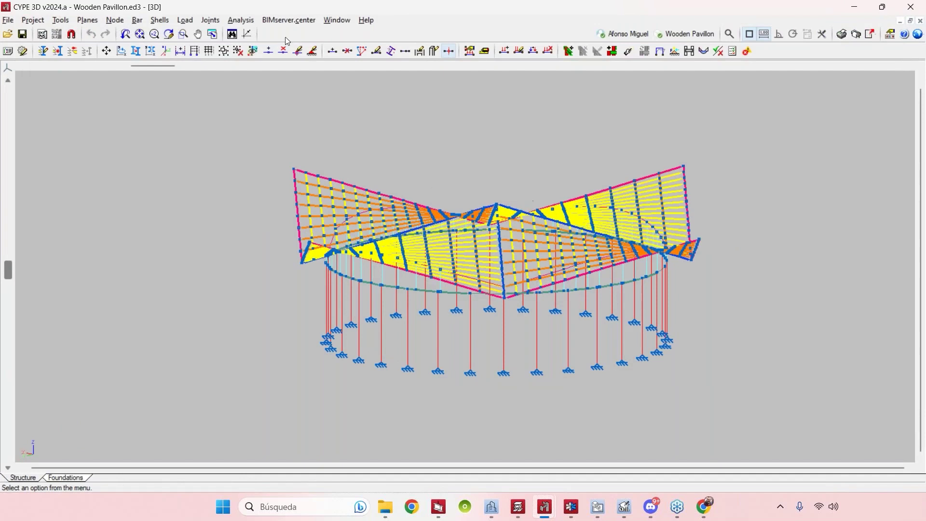
{"action": "left_click", "coordinate": [288, 22]}
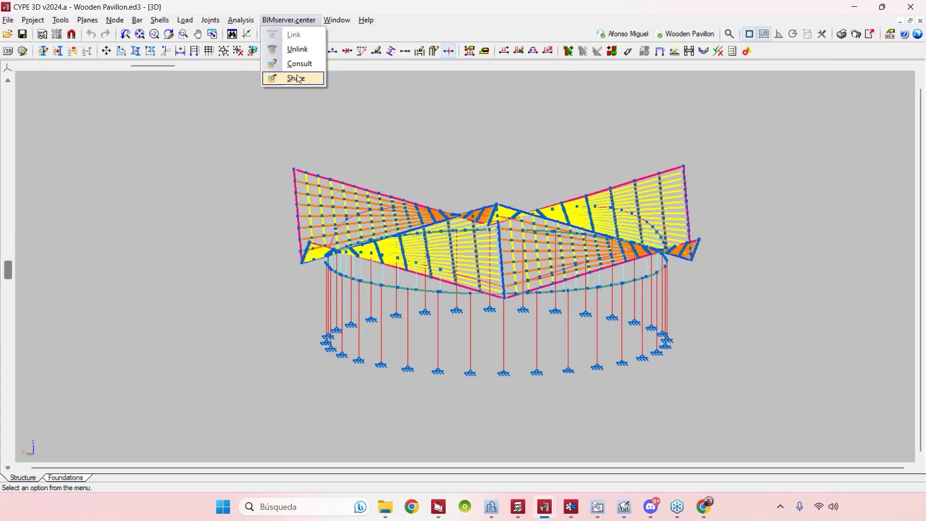
{"action": "left_click", "coordinate": [299, 63]}
{"action": "middle_click_drag", "start_coordinate": [701, 371], "coordinate": [541, 353]}
{"action": "left_click", "coordinate": [288, 19]}
Display the deformed shape and contour plot of the active window in the frontal XZ view
{"action": "mouse_move", "coordinate": [240, 23]}
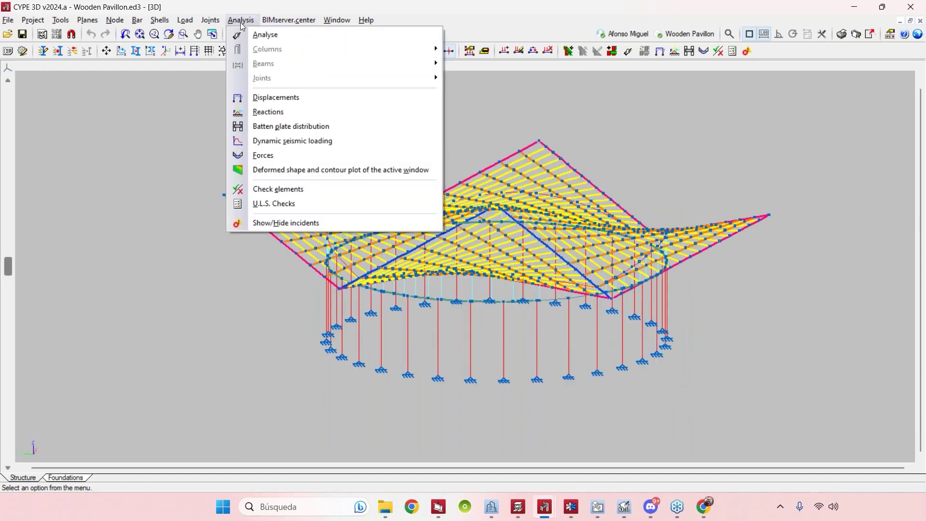
{"action": "left_click", "coordinate": [278, 170]}
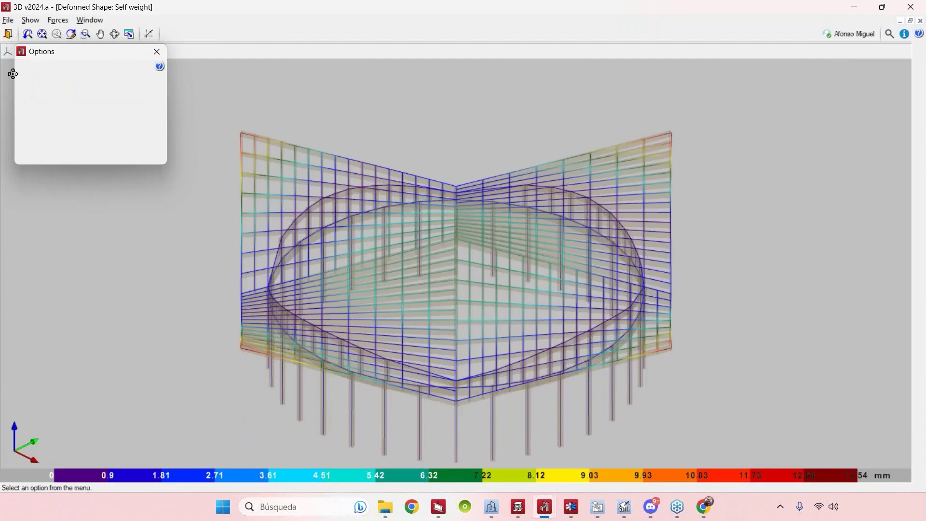
{"action": "left_click", "coordinate": [7, 51]}
{"action": "left_click", "coordinate": [12, 70]}
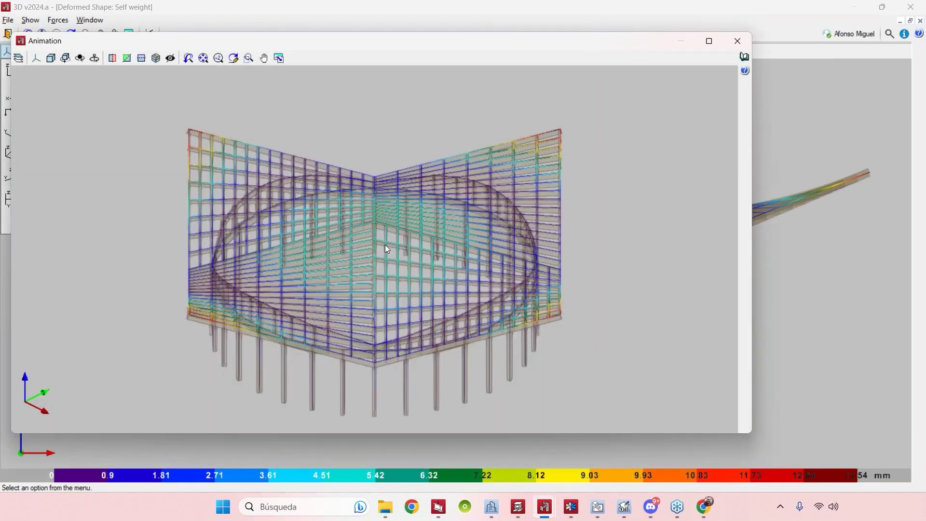
Watch the self-weight deformation animation in the frontal XZ view and close the animation
{"action": "left_click", "coordinate": [34, 58]}
{"action": "left_click", "coordinate": [46, 83]}
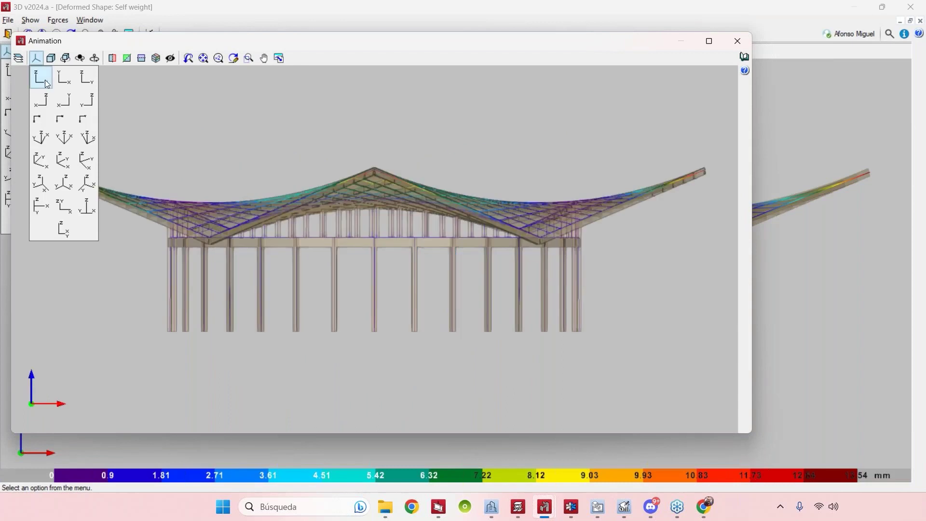
{"action": "left_click", "coordinate": [736, 41]}
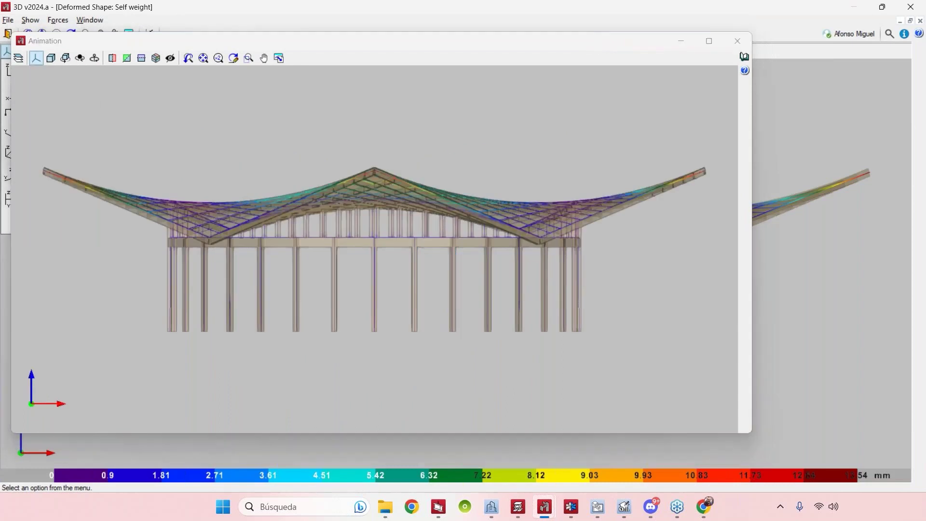
{"action": "left_click", "coordinate": [736, 41]}
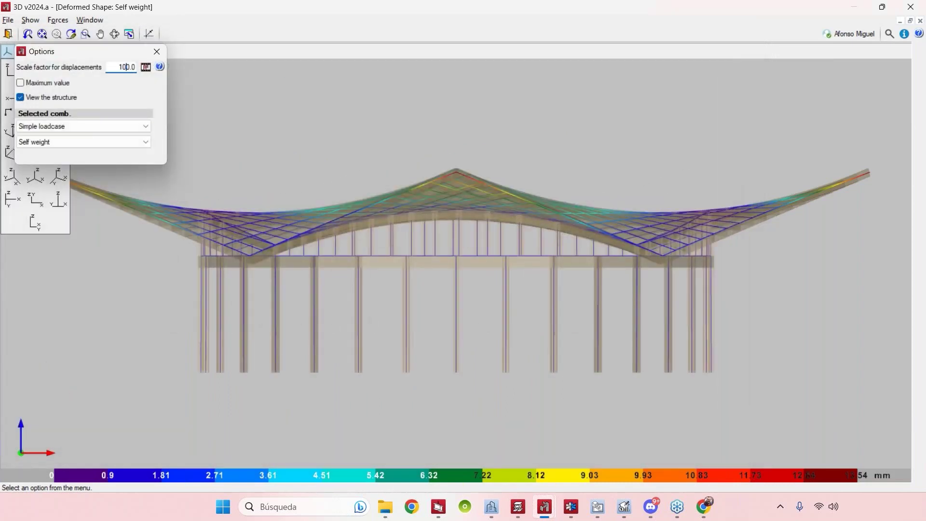
Set the displacement scale factor to 100, examine the animated deformation from the front and other angles, and close the deformed shape results
{"action": "key", "text": "Tab"}
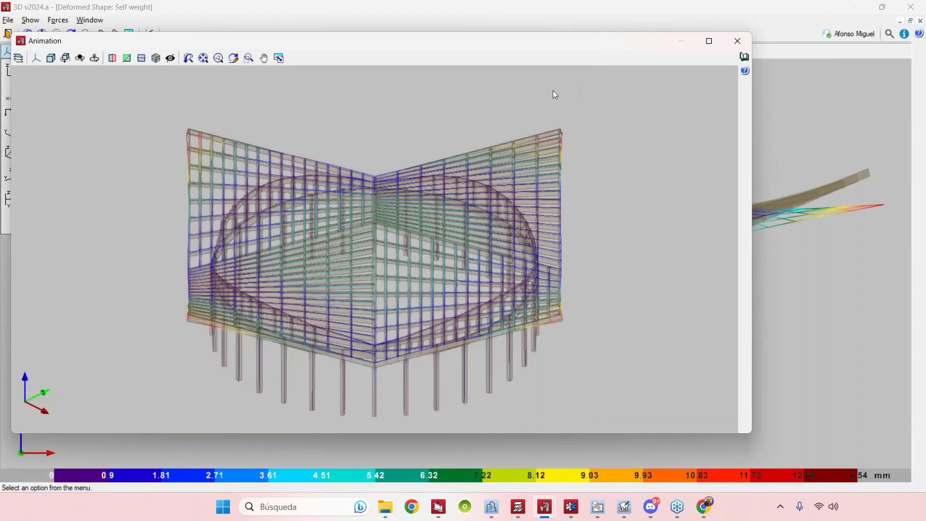
{"action": "left_click", "coordinate": [36, 58]}
{"action": "left_click", "coordinate": [41, 77]}
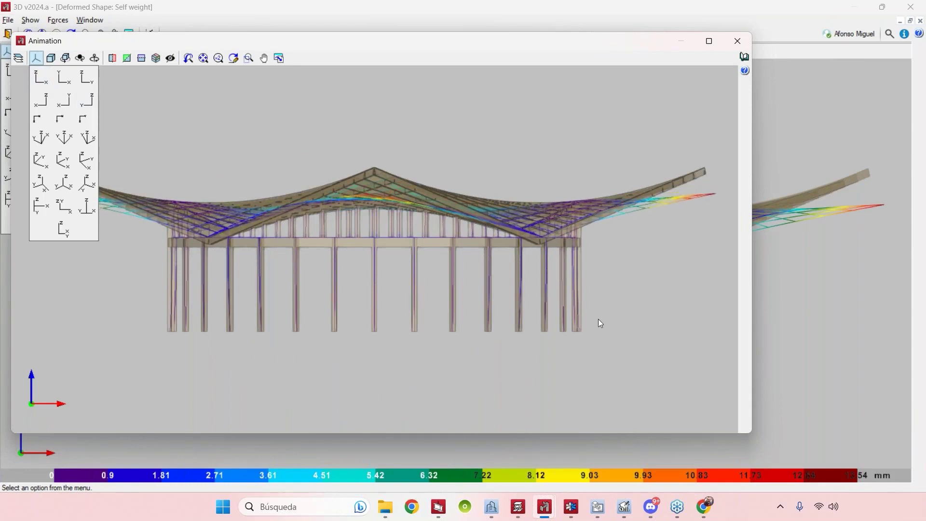
{"action": "middle_click_drag", "start_coordinate": [574, 293], "coordinate": [558, 279]}
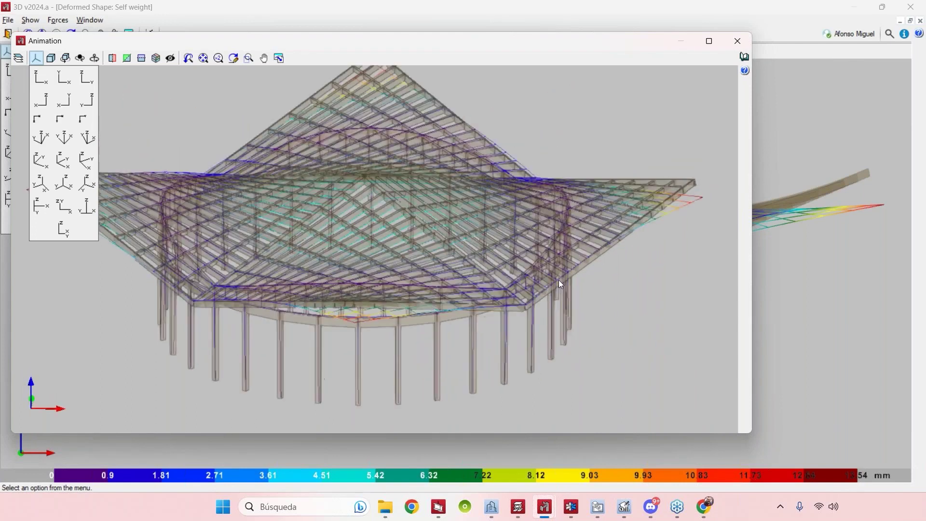
{"action": "scroll", "coordinate": [642, 255], "scroll_direction": "up", "scroll_amount": 3}
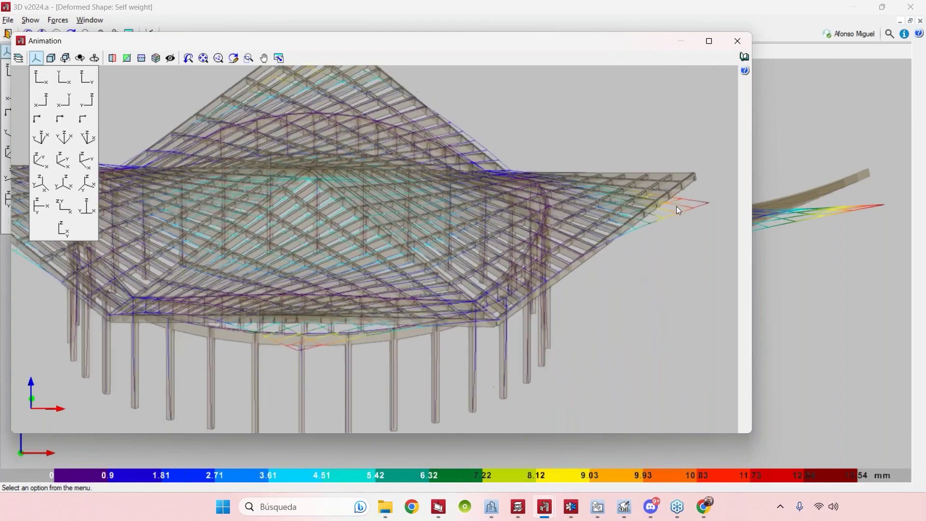
{"action": "middle_click_drag", "start_coordinate": [655, 189], "coordinate": [713, 111]}
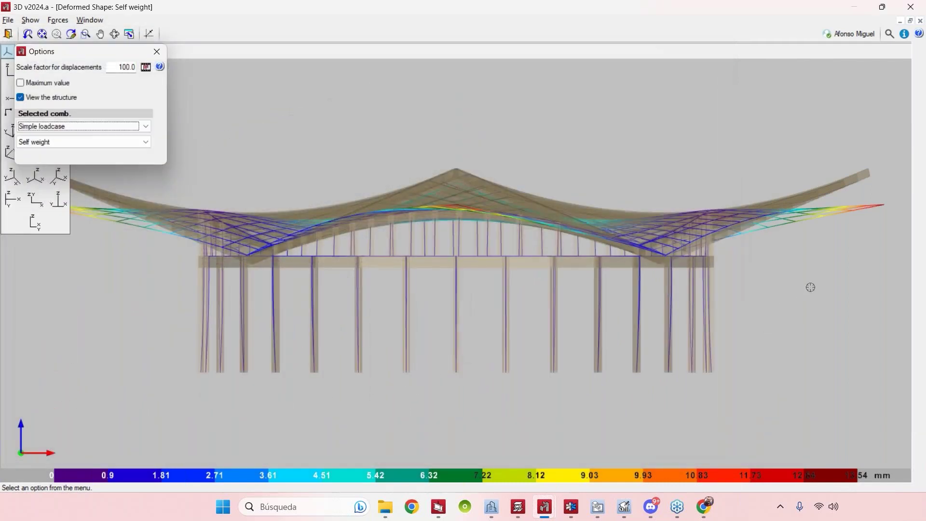
{"action": "left_click", "coordinate": [910, 7]}
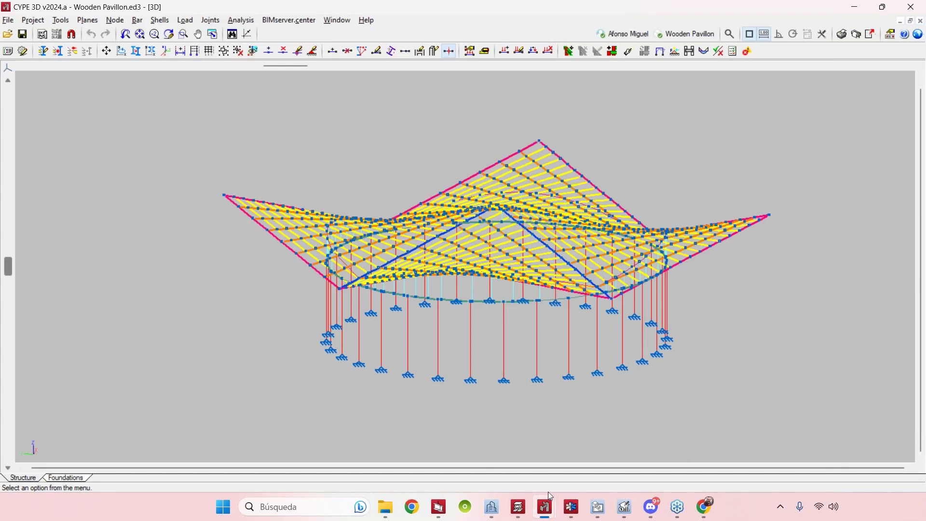
Switch to the Urban Park model in CYPE Architecture and show the imported Structure and Joints models
{"action": "mouse_move", "coordinate": [547, 493]}
{"action": "left_click", "coordinate": [508, 454]}
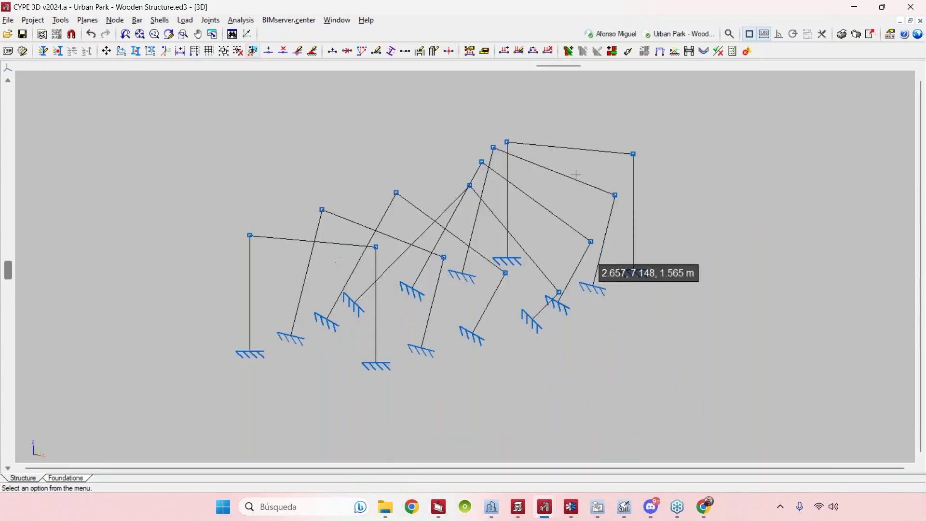
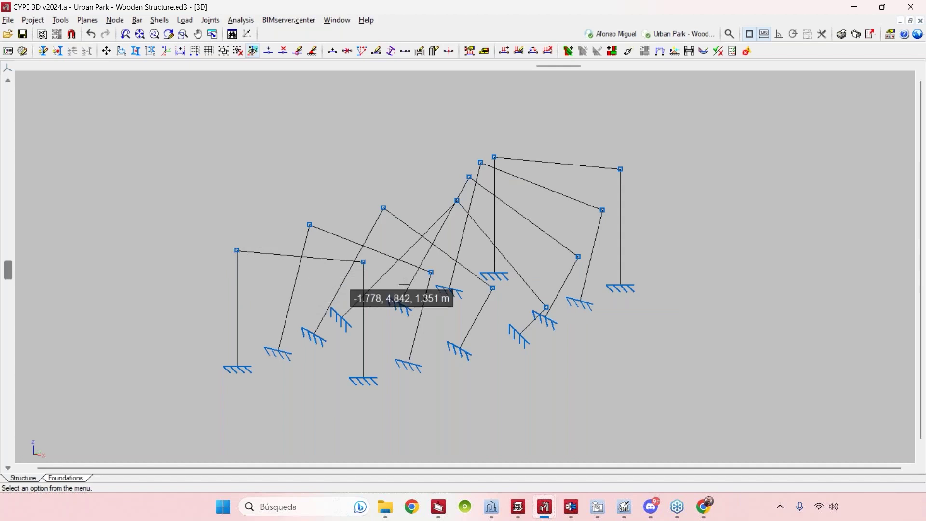
{"action": "mouse_move", "coordinate": [500, 508]}
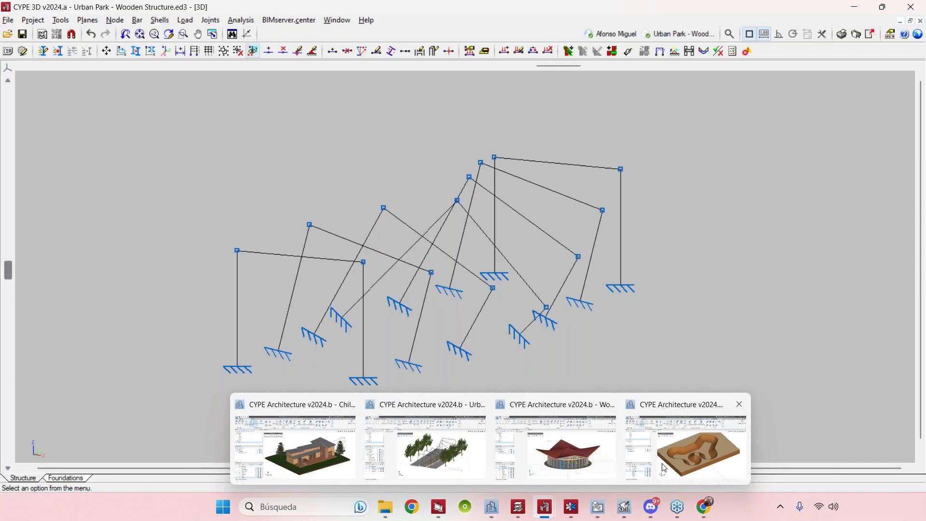
{"action": "left_click", "coordinate": [434, 461]}
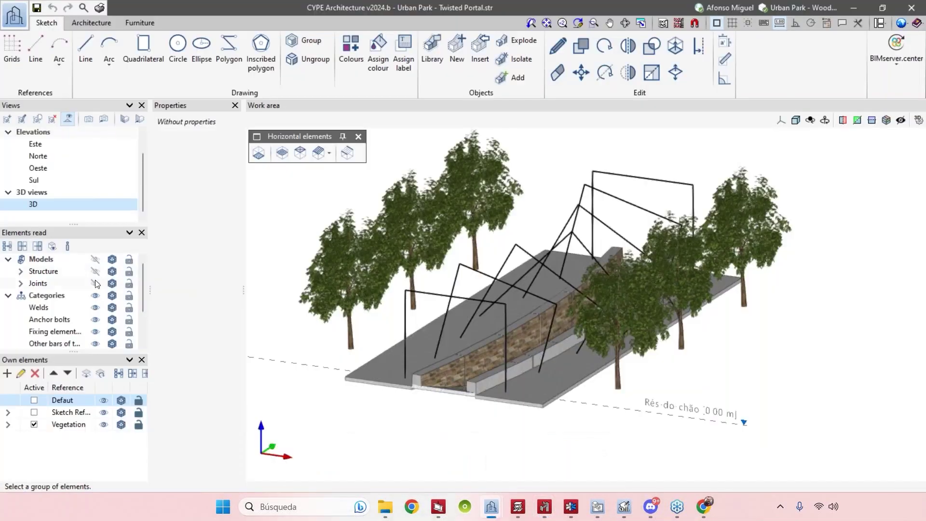
{"action": "left_click", "coordinate": [96, 272]}
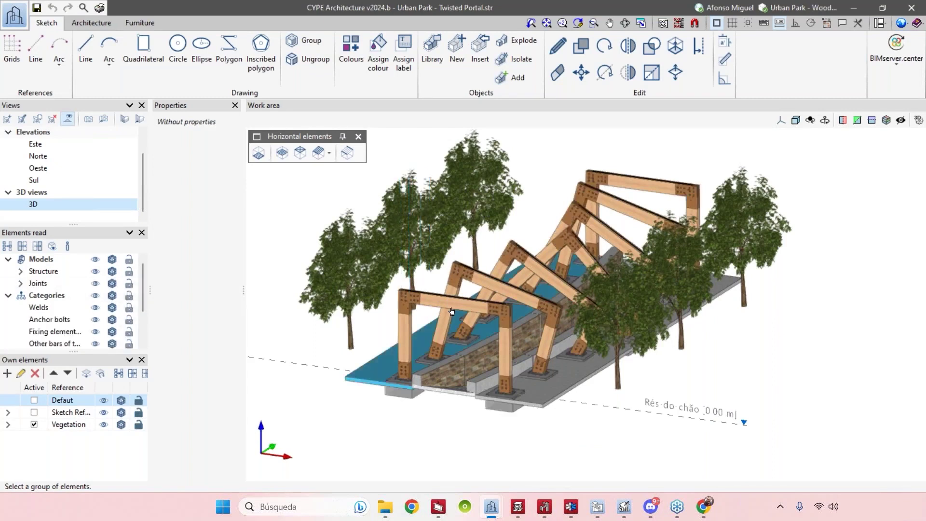
{"action": "scroll", "coordinate": [383, 304], "scroll_direction": "up", "scroll_amount": 2}
{"action": "scroll", "coordinate": [388, 303], "scroll_direction": "up", "scroll_amount": 2}
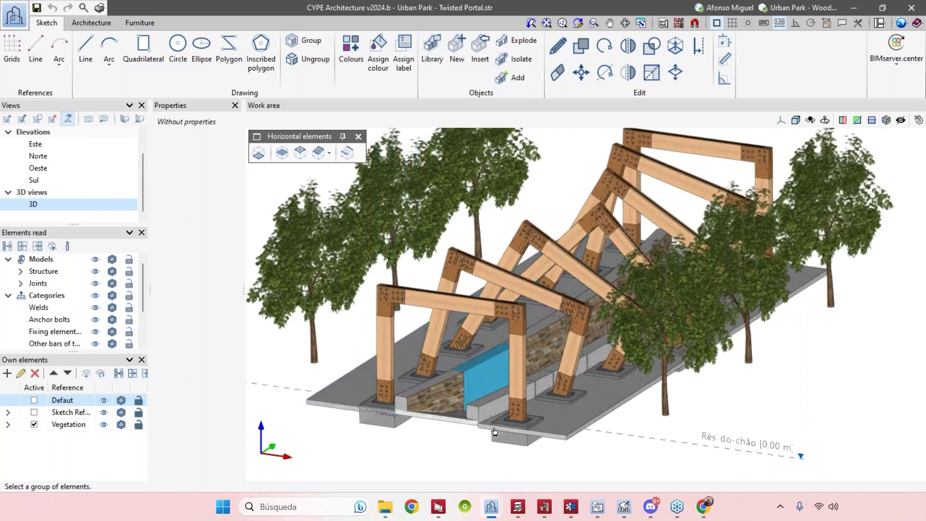
Switch to the Urban Park wooden structure connection project in CYPE Connect
{"action": "mouse_move", "coordinate": [571, 507]}
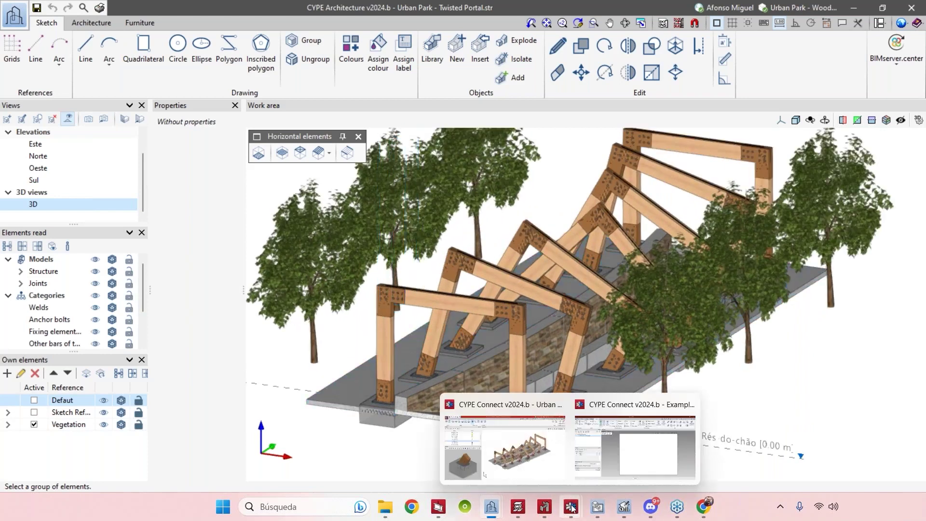
{"action": "left_click", "coordinate": [545, 475]}
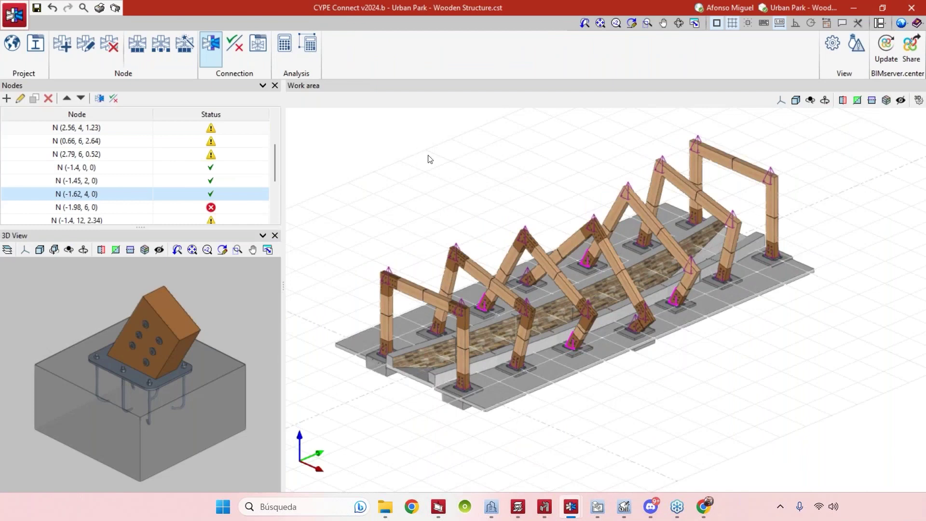
Examine the Urban Park wooden portal frames together with the imported architectural model from several angles
{"action": "middle_click_drag", "start_coordinate": [492, 159], "coordinate": [697, 359]}
{"action": "scroll", "coordinate": [463, 203], "scroll_direction": "up", "scroll_amount": 3}
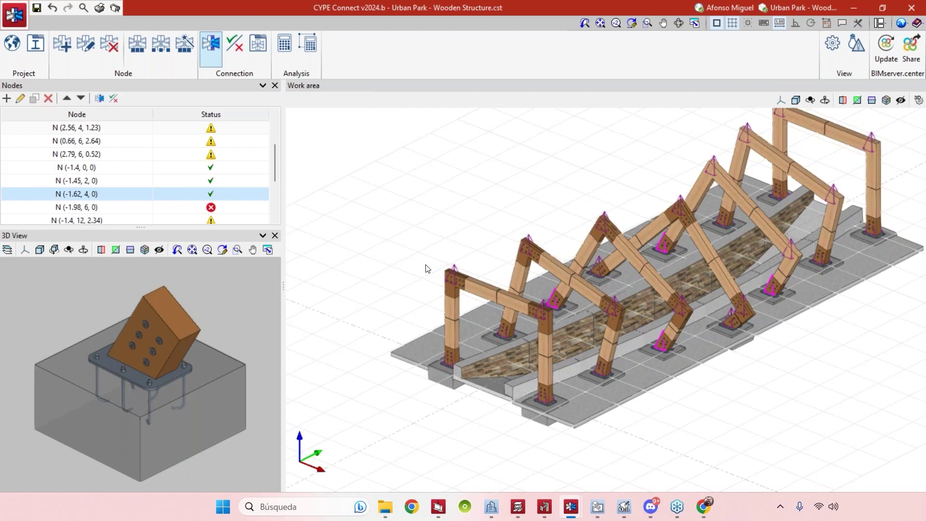
{"action": "scroll", "coordinate": [496, 307], "scroll_direction": "up", "scroll_amount": 2}
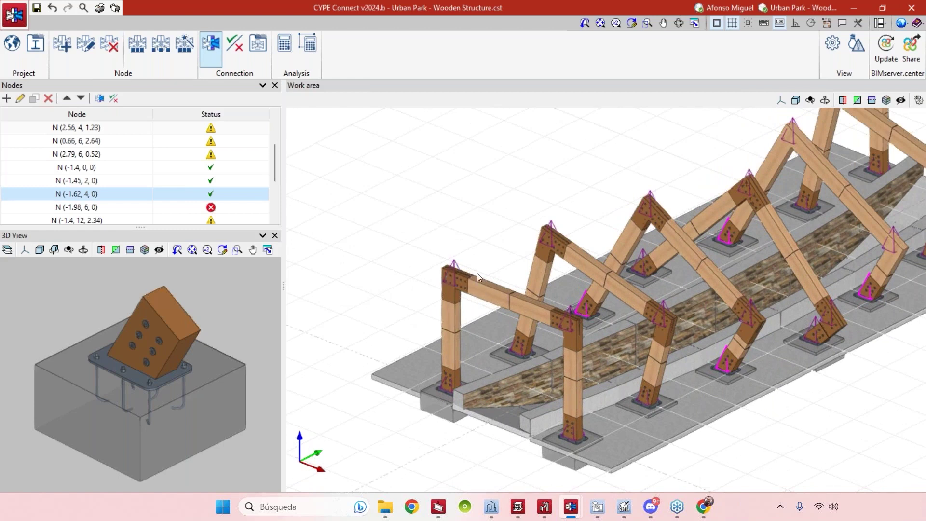
{"action": "scroll", "coordinate": [489, 259], "scroll_direction": "down", "scroll_amount": 3}
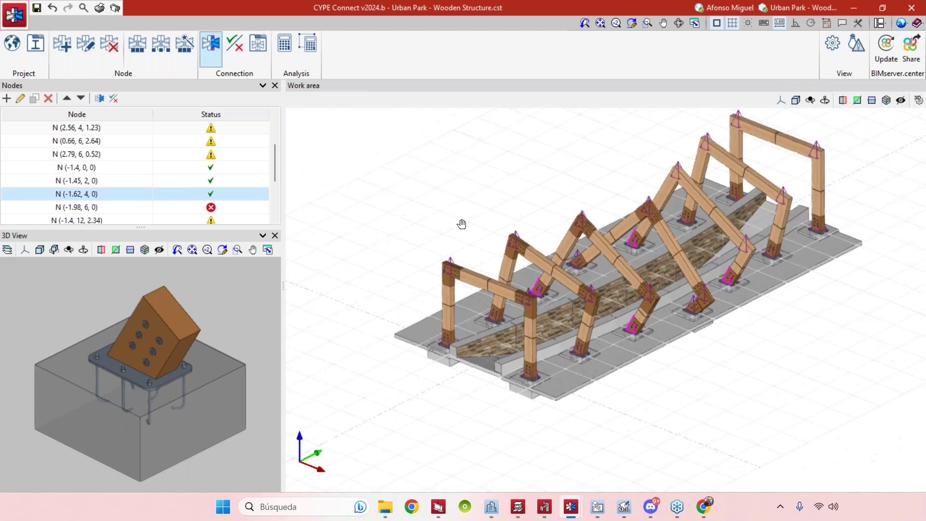
{"action": "scroll", "coordinate": [618, 380], "scroll_direction": "up", "scroll_amount": 3}
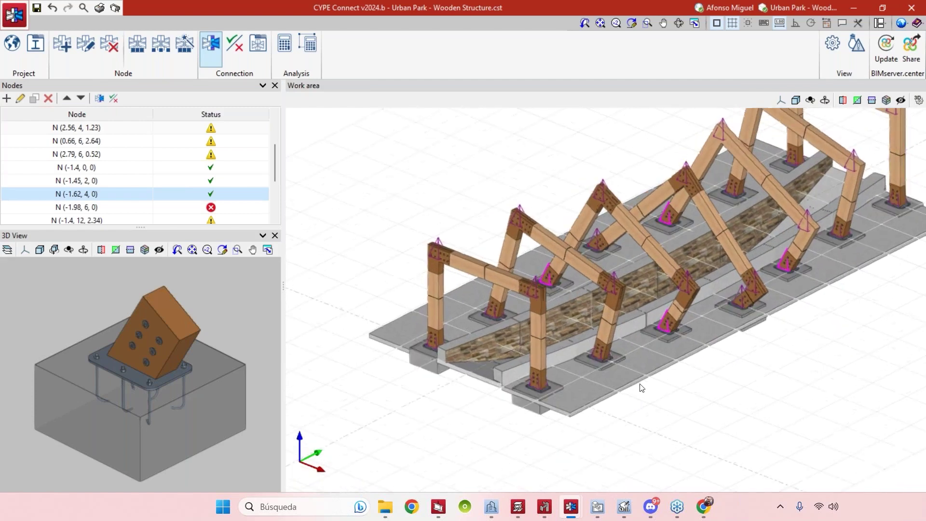
{"action": "scroll", "coordinate": [638, 385], "scroll_direction": "down", "scroll_amount": 4}
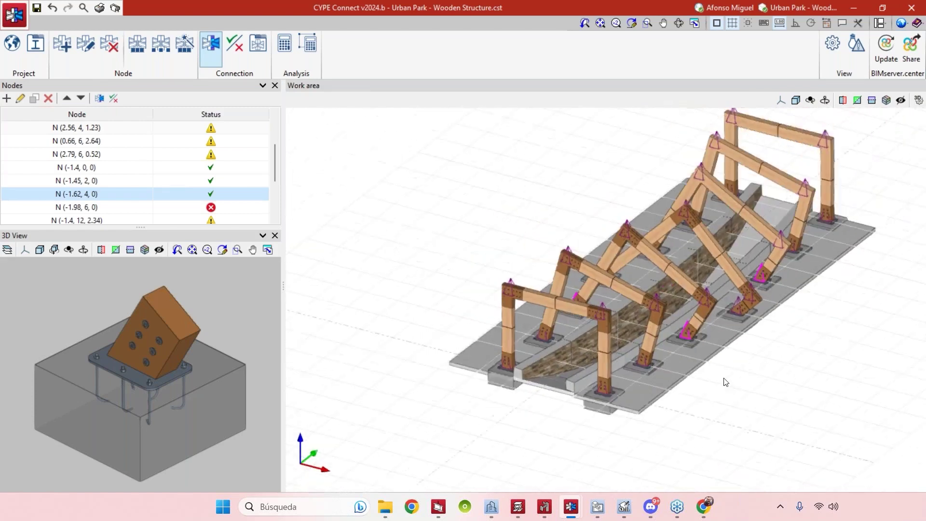
Switch to the Urban Park project in CYPE 3D and show the BIMserver.center option for sharing the analysed structure
{"action": "mouse_move", "coordinate": [555, 504]}
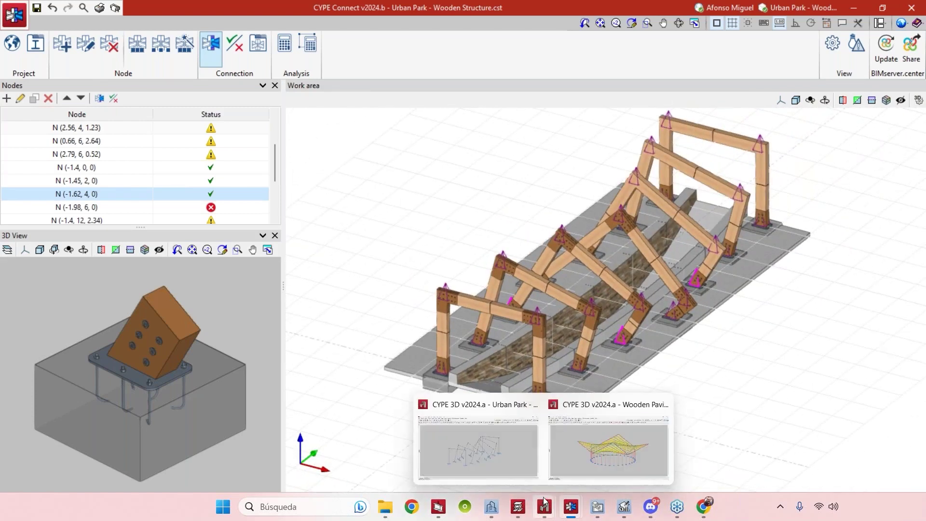
{"action": "left_click", "coordinate": [507, 451]}
{"action": "left_click", "coordinate": [210, 20]}
{"action": "left_click", "coordinate": [241, 20]}
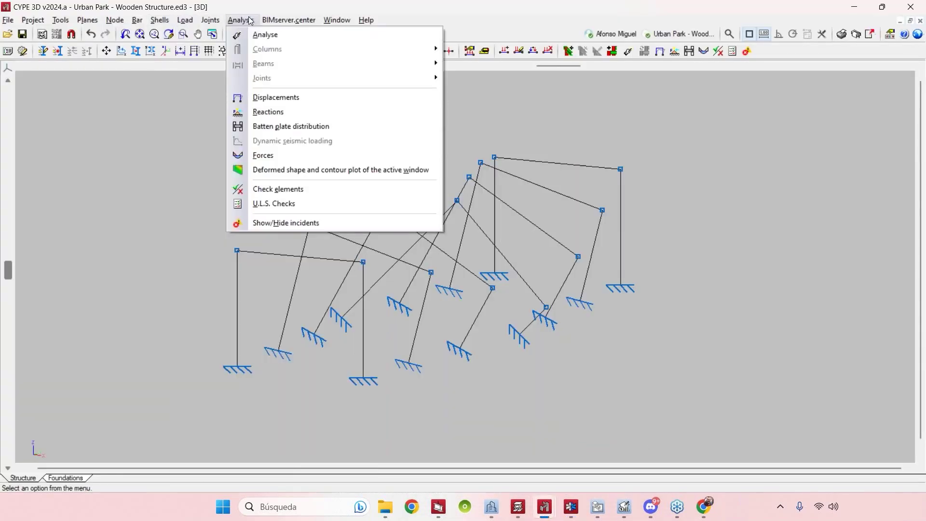
{"action": "mouse_move", "coordinate": [288, 20]}
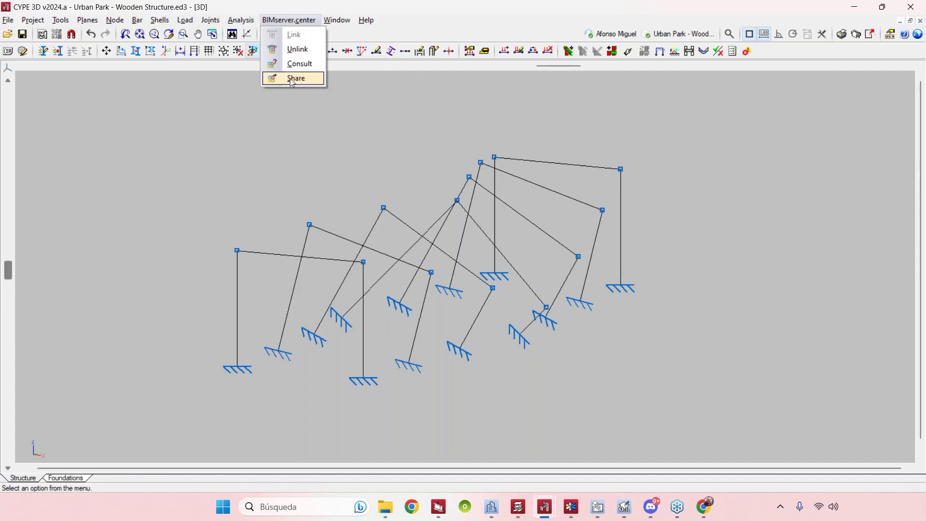
Return to CYPE Connect and hide the Structure and Architectural Model - Elementos construtivos files in the work area
{"action": "left_click", "coordinate": [571, 506]}
{"action": "left_click", "coordinate": [537, 451]}
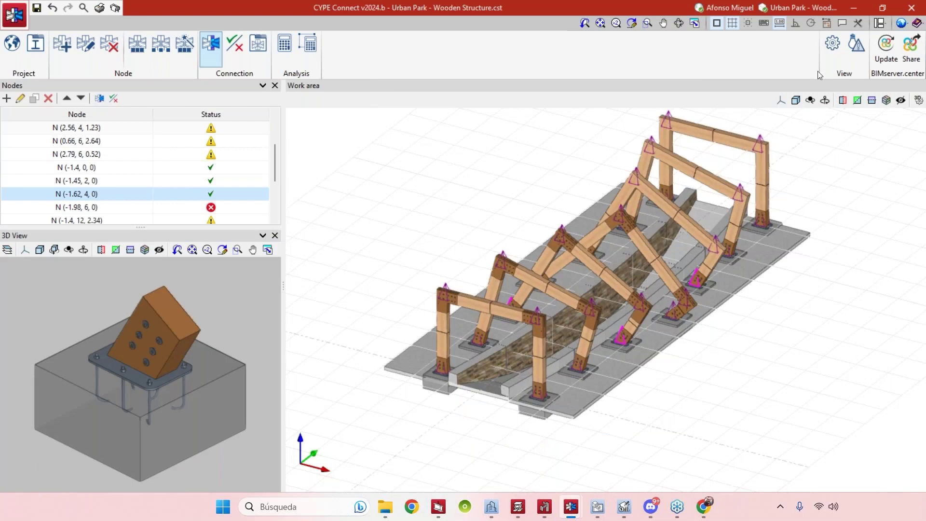
{"action": "left_click", "coordinate": [832, 45]}
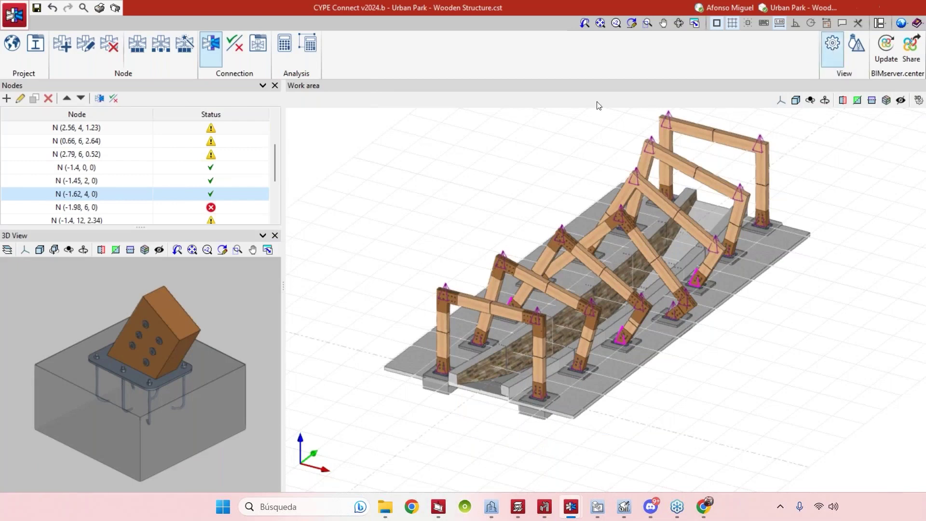
{"action": "left_click", "coordinate": [861, 94]}
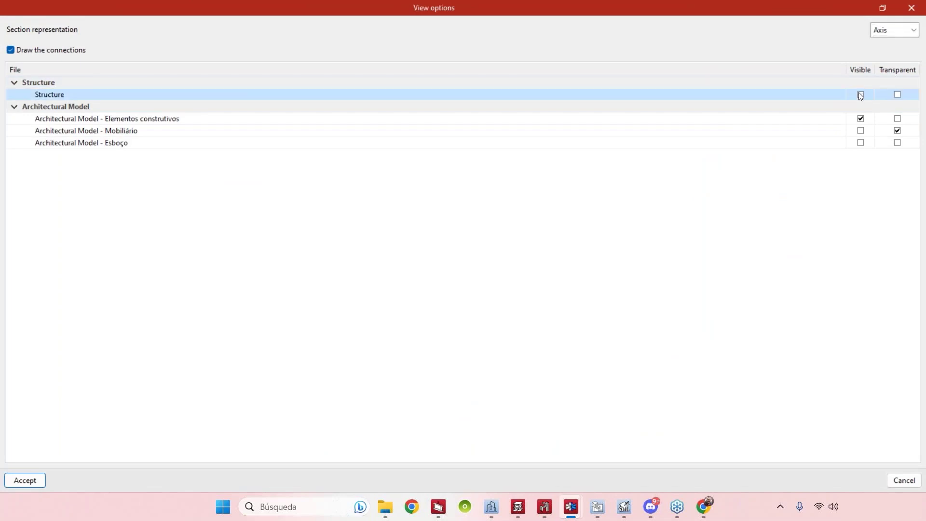
{"action": "left_click", "coordinate": [860, 118]}
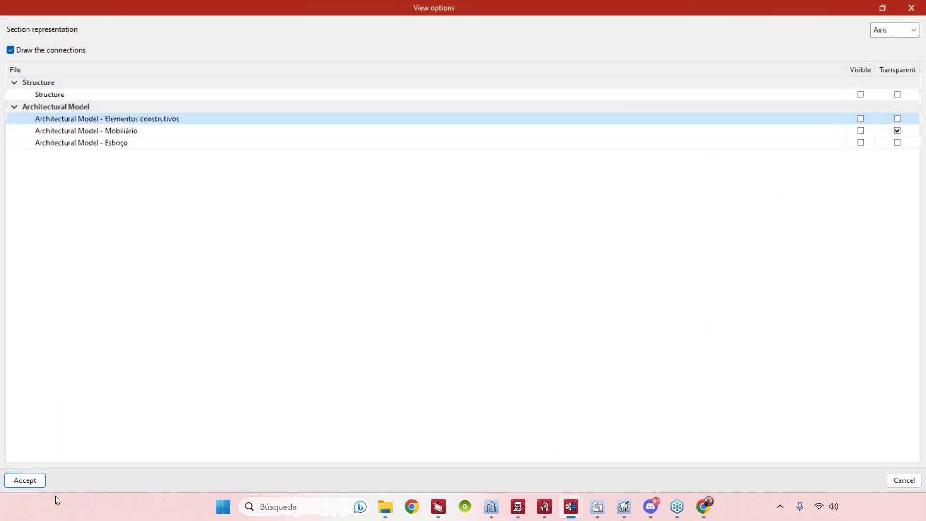
{"action": "left_click", "coordinate": [25, 479]}
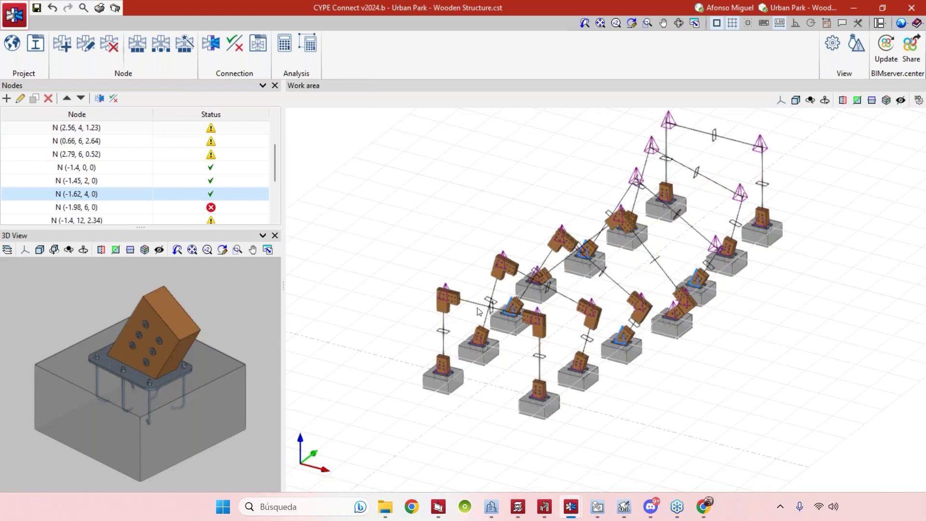
Enlarge the node list and examine the modelled portal joints and column base connections against their node statuses
{"action": "middle_click_drag", "start_coordinate": [705, 366], "coordinate": [667, 385]}
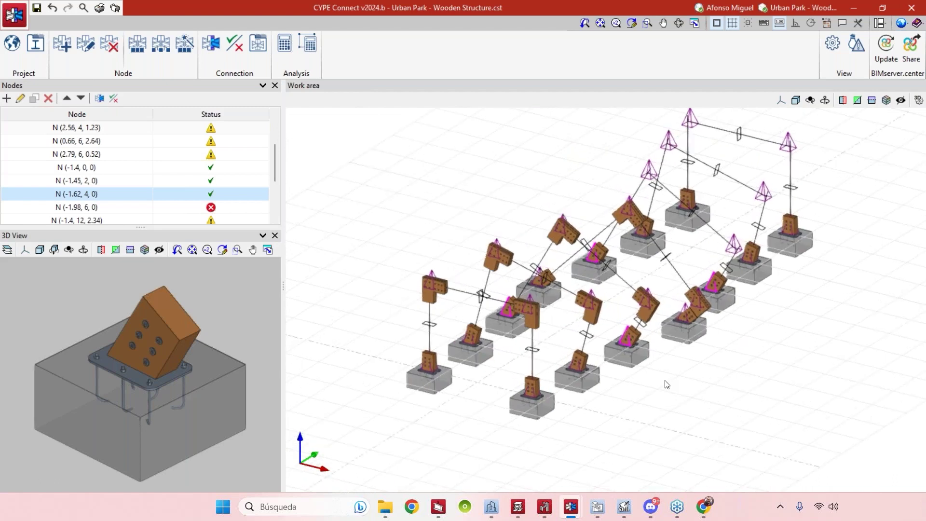
{"action": "scroll", "coordinate": [667, 382], "scroll_direction": "up", "scroll_amount": 3}
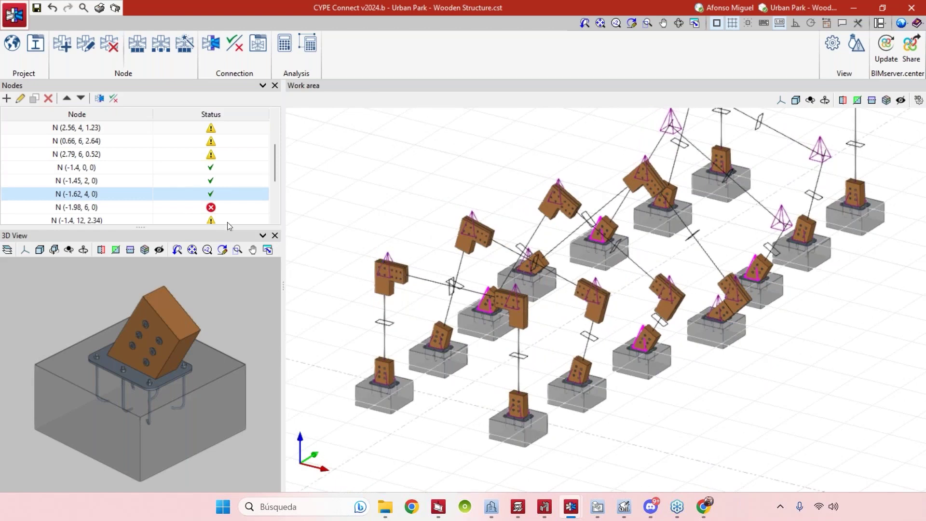
{"action": "left_click_drag", "start_coordinate": [147, 228], "coordinate": [146, 262]}
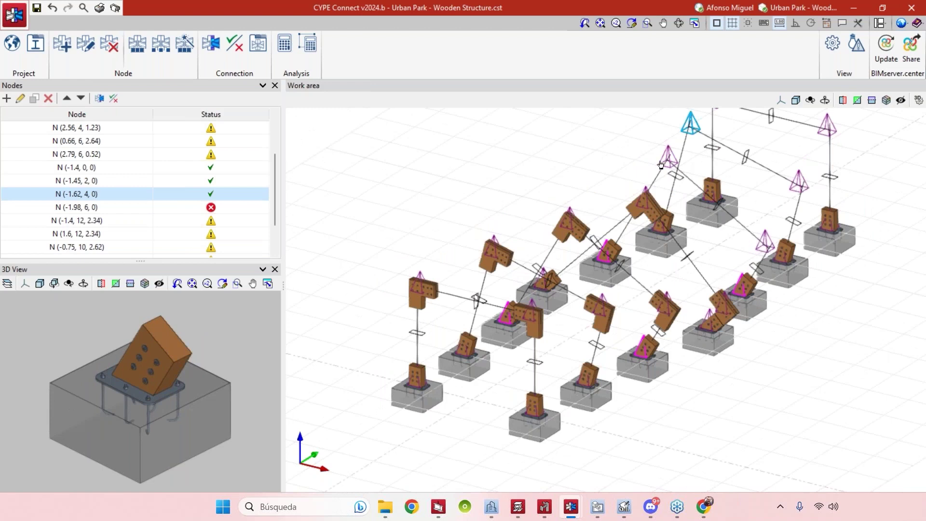
{"action": "scroll", "coordinate": [660, 164], "scroll_direction": "up", "scroll_amount": 2}
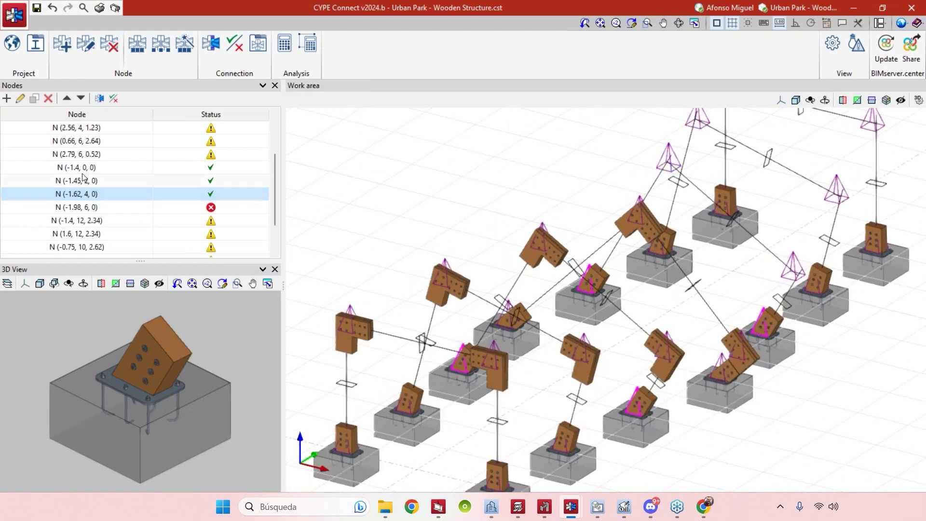
{"action": "middle_click_drag", "start_coordinate": [386, 374], "coordinate": [397, 341]}
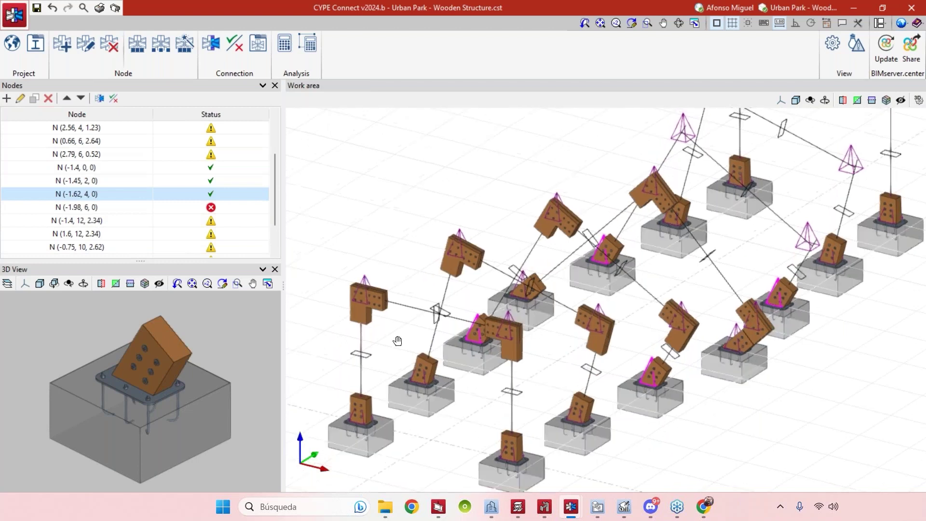
{"action": "scroll", "coordinate": [504, 240], "scroll_direction": "up", "scroll_amount": 1}
{"action": "scroll", "coordinate": [504, 240], "scroll_direction": "up", "scroll_amount": 1}
{"action": "middle_click_drag", "start_coordinate": [647, 309], "coordinate": [488, 185]}
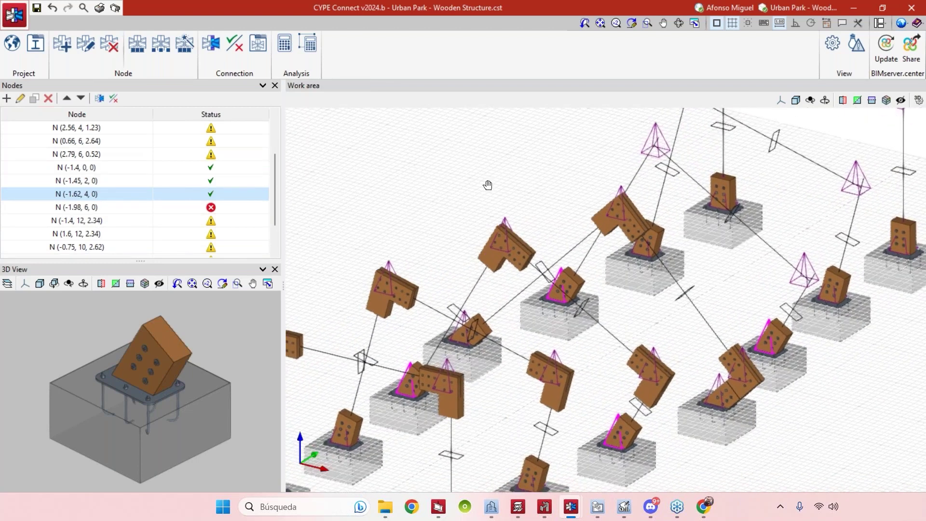
{"action": "scroll", "coordinate": [488, 185], "scroll_direction": "down", "scroll_amount": 1}
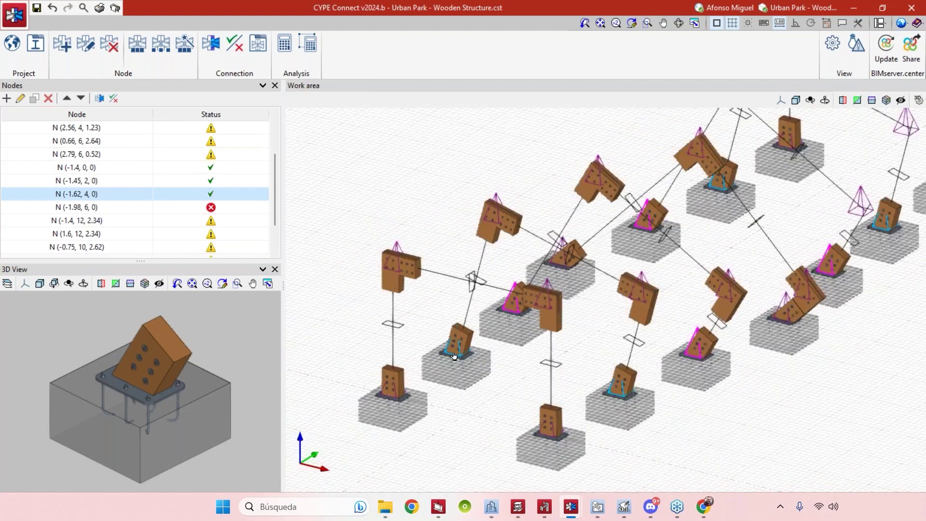
Open the base connection of the second portal frame for editing and inspect its anchor plate and concrete block
{"action": "scroll", "coordinate": [454, 356], "scroll_direction": "up", "scroll_amount": 1}
{"action": "left_click", "coordinate": [458, 359]}
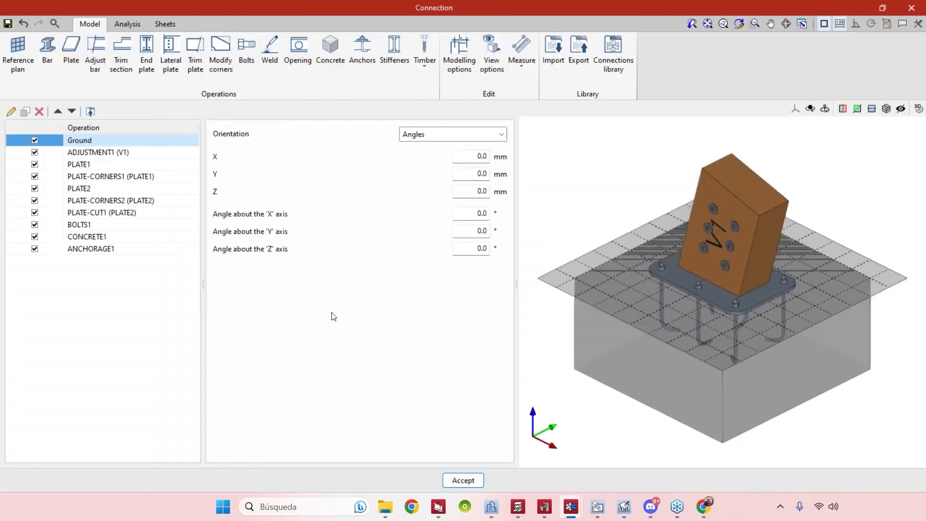
{"action": "middle_click_drag", "start_coordinate": [742, 393], "coordinate": [681, 374]}
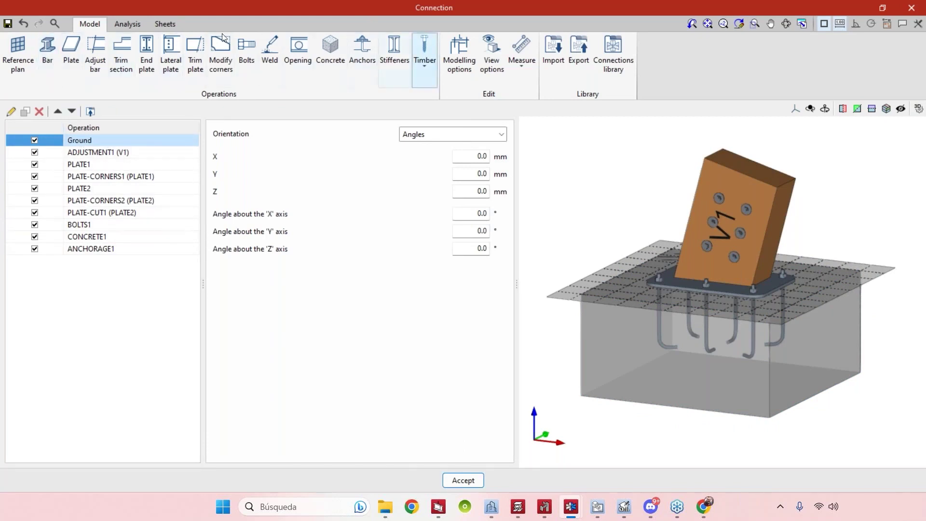
Deactivate all operations of the base connection, from ANCHORAGE1 back to Ground, leaving only timber bar V1
{"action": "left_click", "coordinate": [35, 224]}
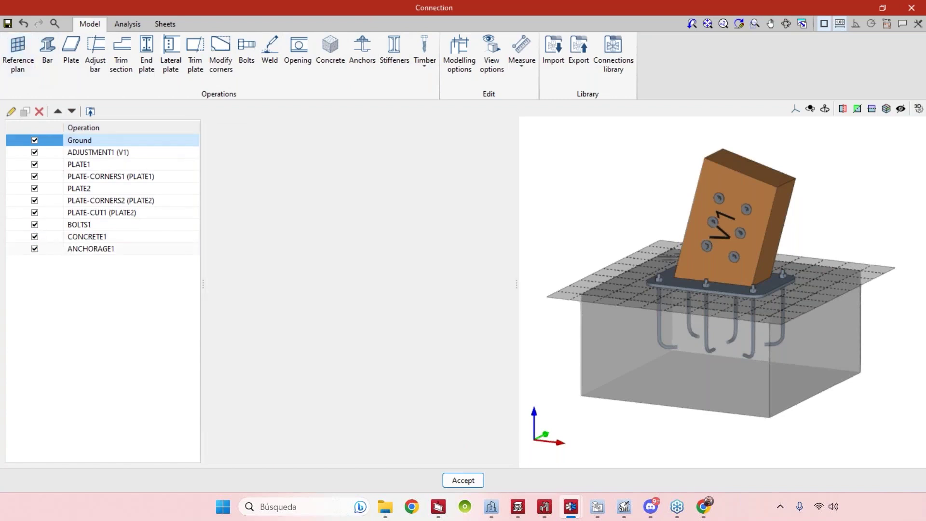
{"action": "left_click", "coordinate": [36, 201]}
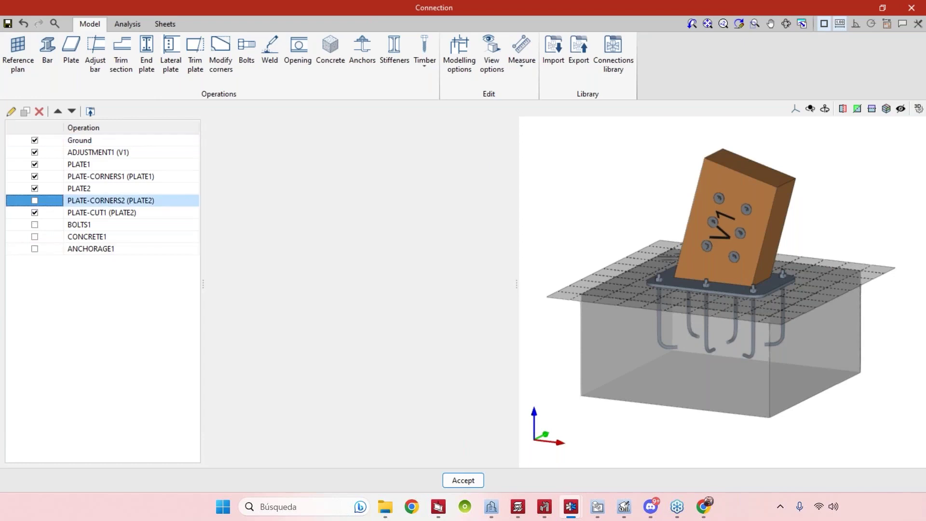
{"action": "left_click", "coordinate": [34, 213]}
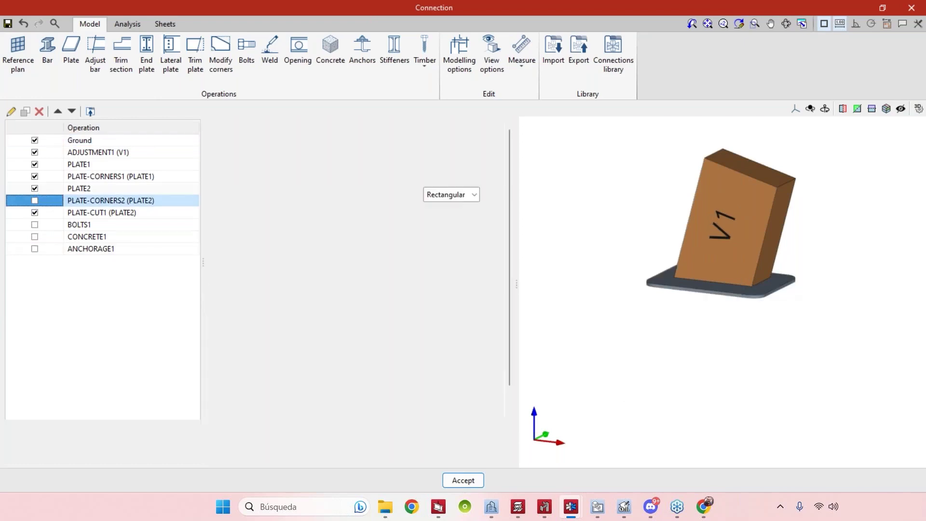
{"action": "left_click", "coordinate": [35, 176]}
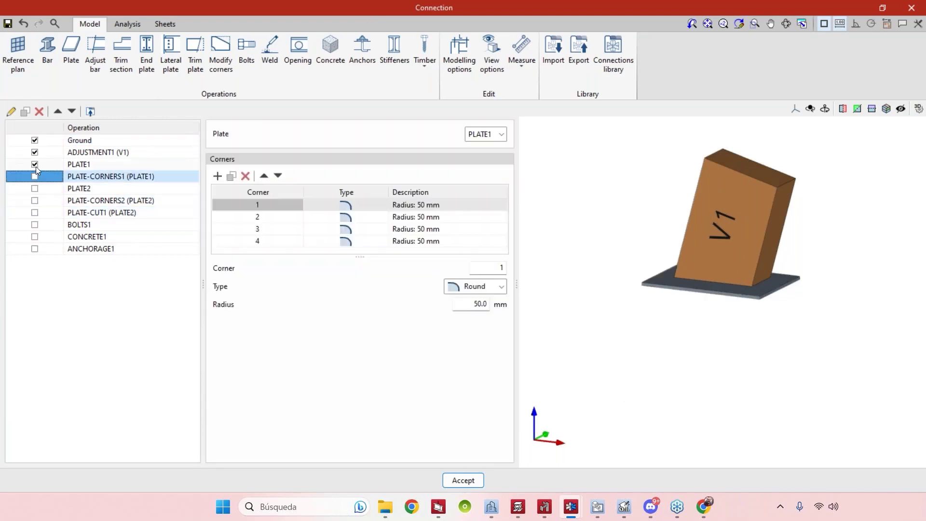
{"action": "left_click", "coordinate": [35, 165]}
{"action": "left_click", "coordinate": [35, 153]}
{"action": "left_click", "coordinate": [35, 140]}
{"action": "middle_click_drag", "start_coordinate": [723, 326], "coordinate": [770, 181]}
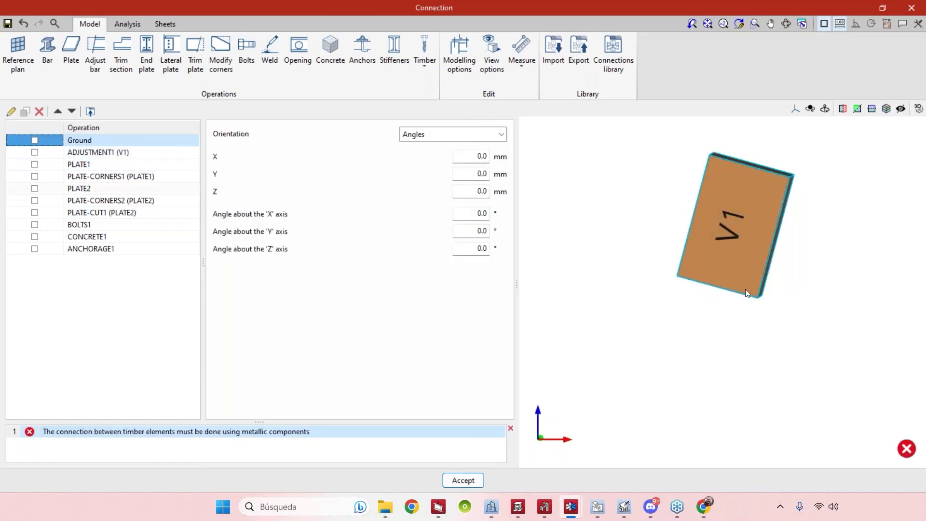
Reactivate the Ground plane, ADJUSTMENT1, PLATE1 and PLATE-CORNERS1 operations one after another
{"action": "left_click", "coordinate": [34, 141]}
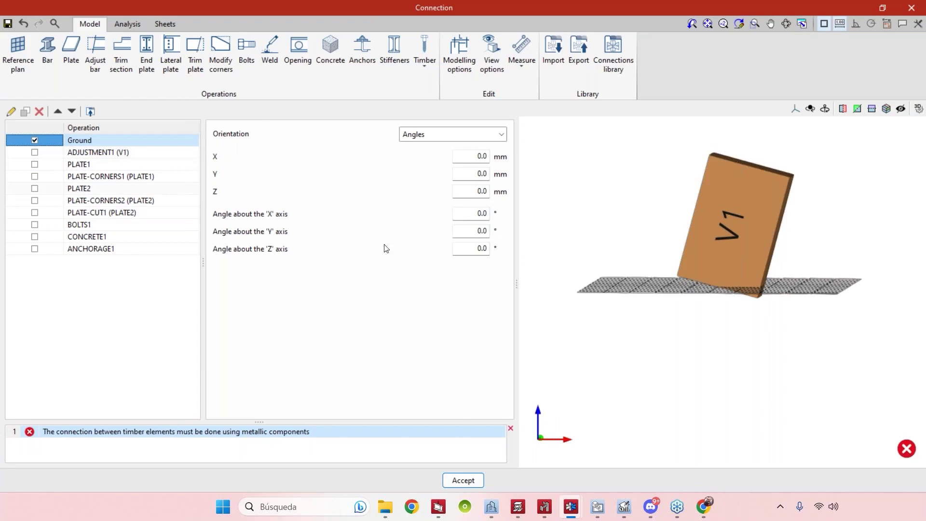
{"action": "middle_click_drag", "start_coordinate": [643, 316], "coordinate": [627, 328]}
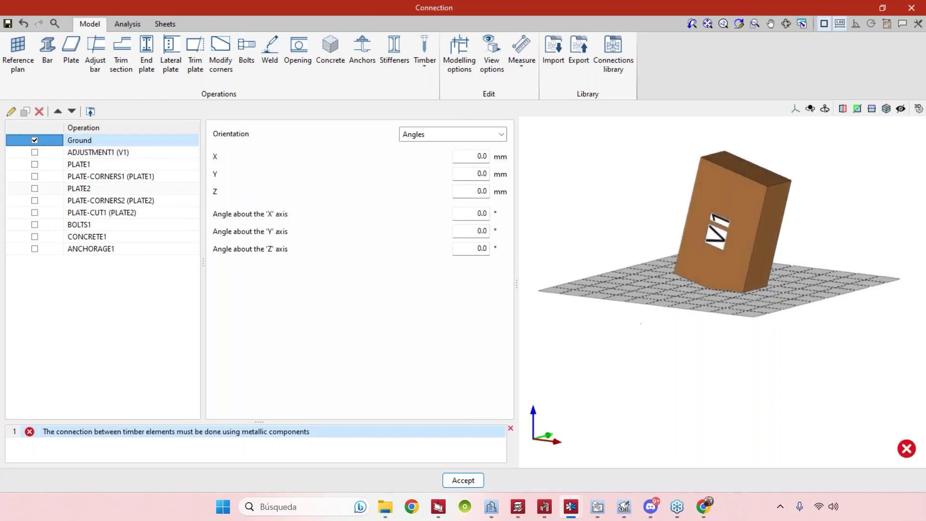
{"action": "left_click", "coordinate": [34, 152]}
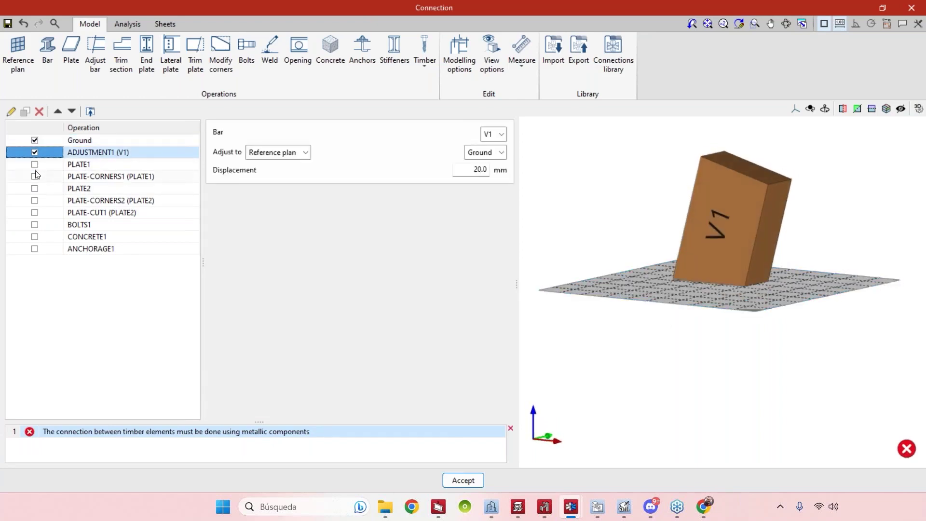
{"action": "left_click", "coordinate": [34, 165]}
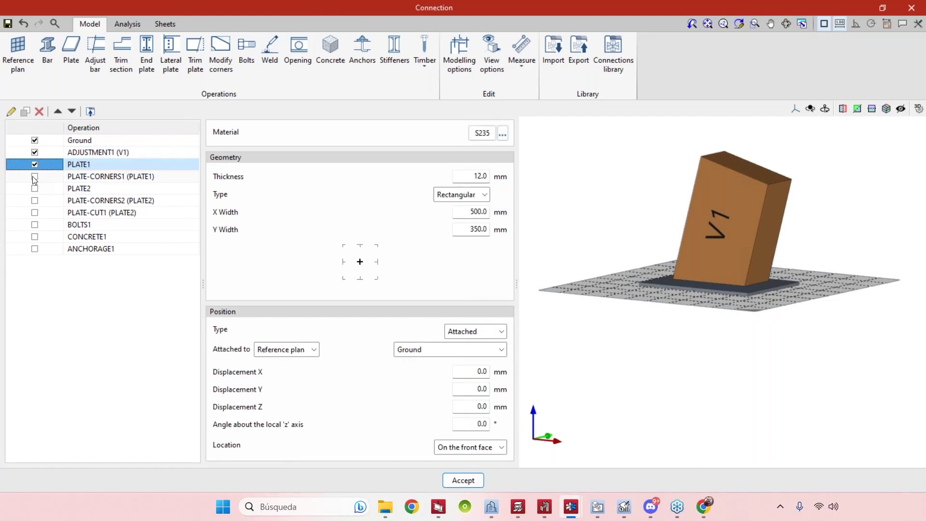
{"action": "left_click", "coordinate": [34, 177]}
{"action": "middle_click_drag", "start_coordinate": [690, 355], "coordinate": [655, 264]}
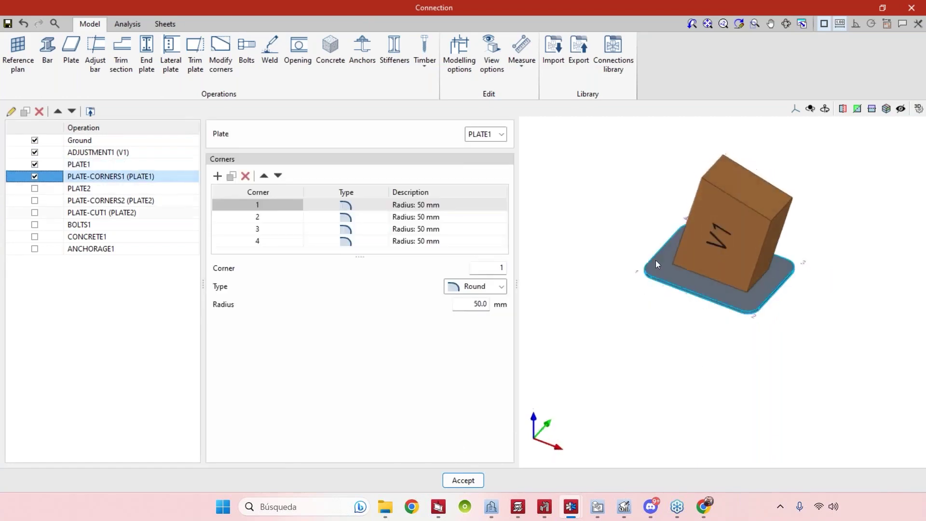
Reactivate PLATE2 and display timber bar V1 as transparent to inspect the plate inside it
{"action": "left_click", "coordinate": [35, 188]}
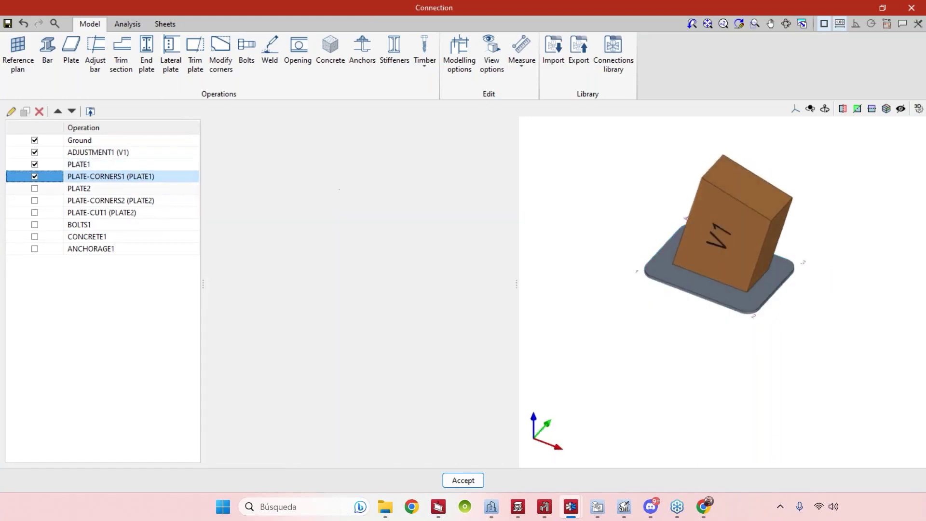
{"action": "middle_click_drag", "start_coordinate": [638, 308], "coordinate": [727, 259]}
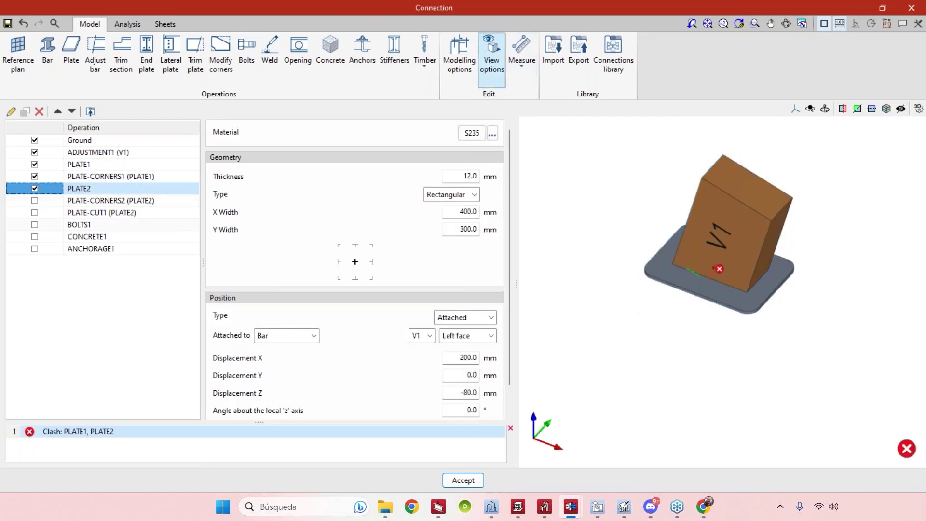
{"action": "left_click", "coordinate": [491, 55]}
{"action": "left_click", "coordinate": [447, 207]}
{"action": "left_click", "coordinate": [349, 352]}
{"action": "scroll", "coordinate": [750, 317], "scroll_direction": "up", "scroll_amount": 3}
{"action": "middle_click_drag", "start_coordinate": [749, 317], "coordinate": [736, 299]}
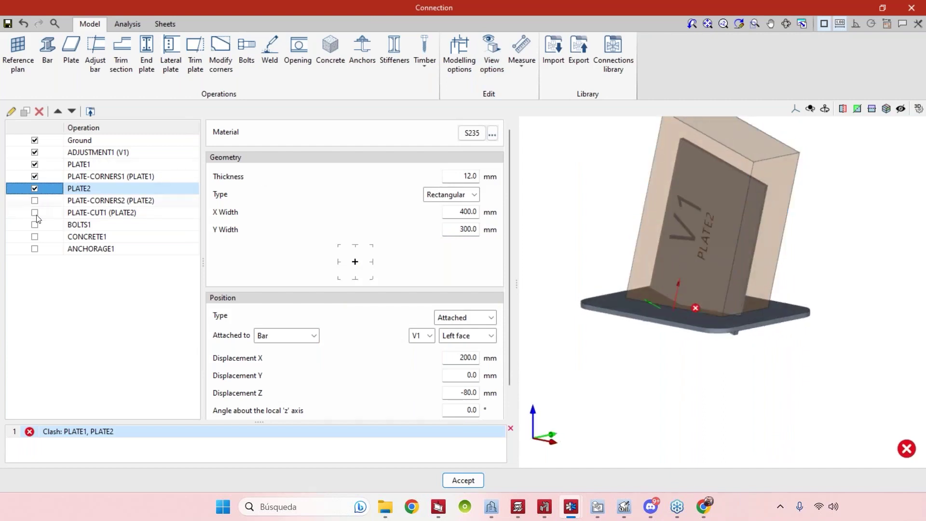
Reactivate the remaining operations of the base connection in order: PLATE-CORNERS2, PLATE-CUT1, BOLTS1, CONCRETE1 and ANCHORAGE1
{"action": "key", "text": "Down"}
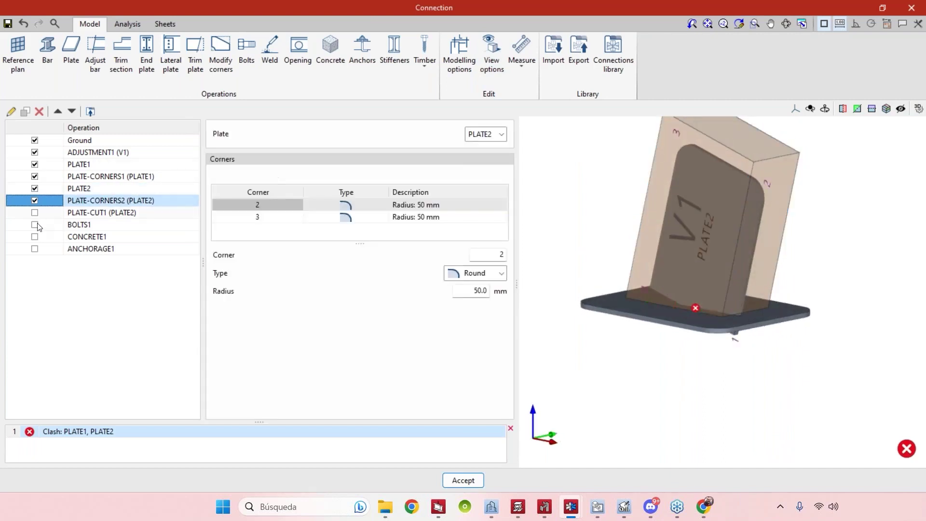
{"action": "left_click", "coordinate": [35, 212]}
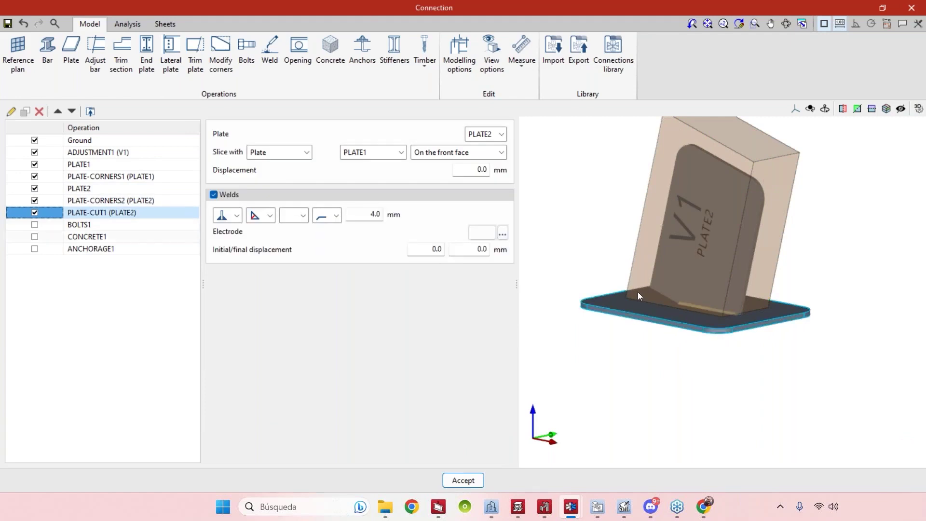
{"action": "left_click", "coordinate": [35, 224]}
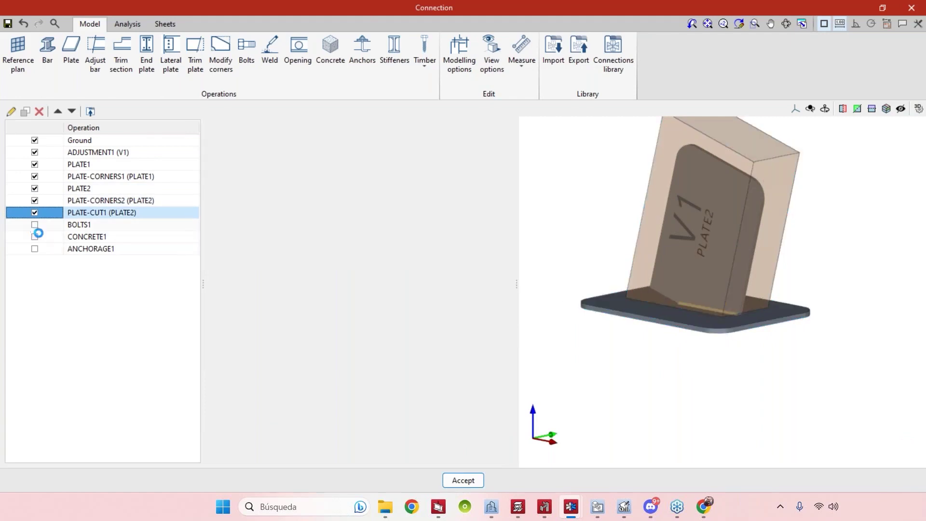
{"action": "left_click", "coordinate": [35, 237]}
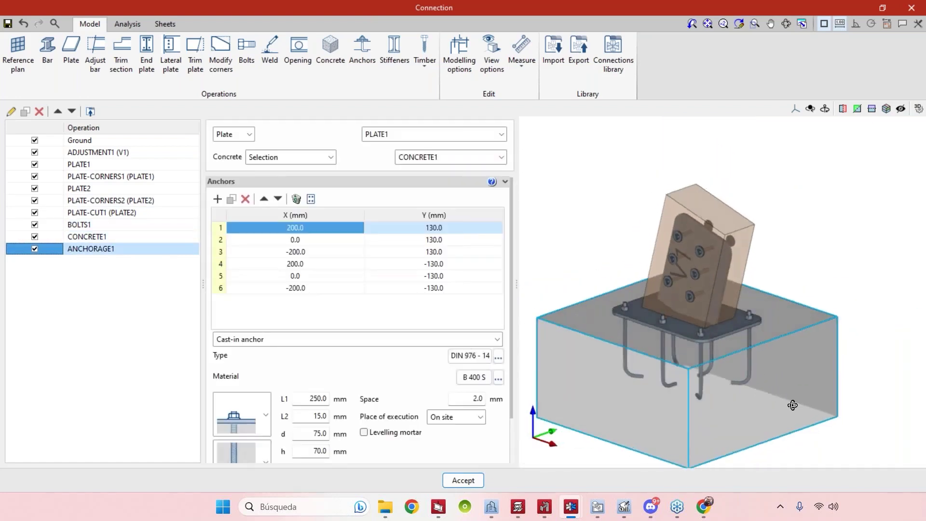
{"action": "middle_click_drag", "start_coordinate": [704, 360], "coordinate": [675, 330]}
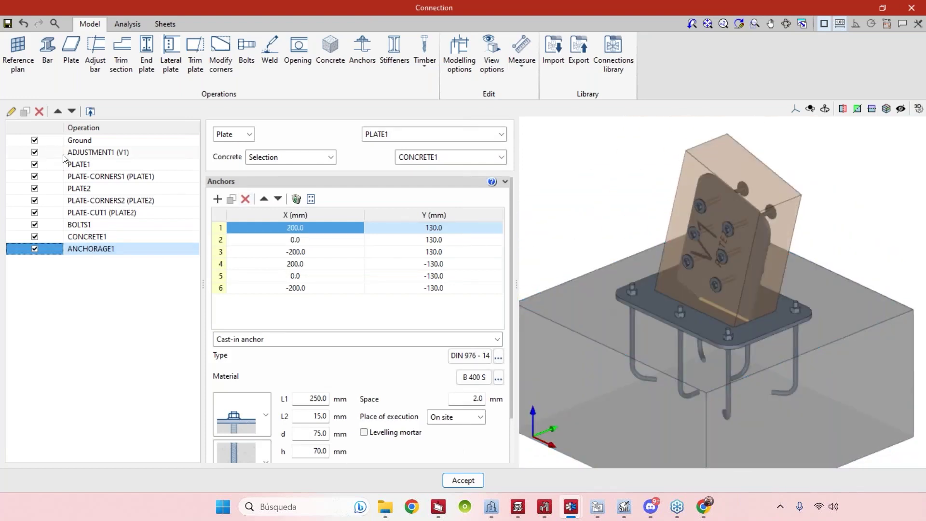
Review the fastener types available for timber connections, then return to the connection model without adding any
{"action": "left_click", "coordinate": [423, 76]}
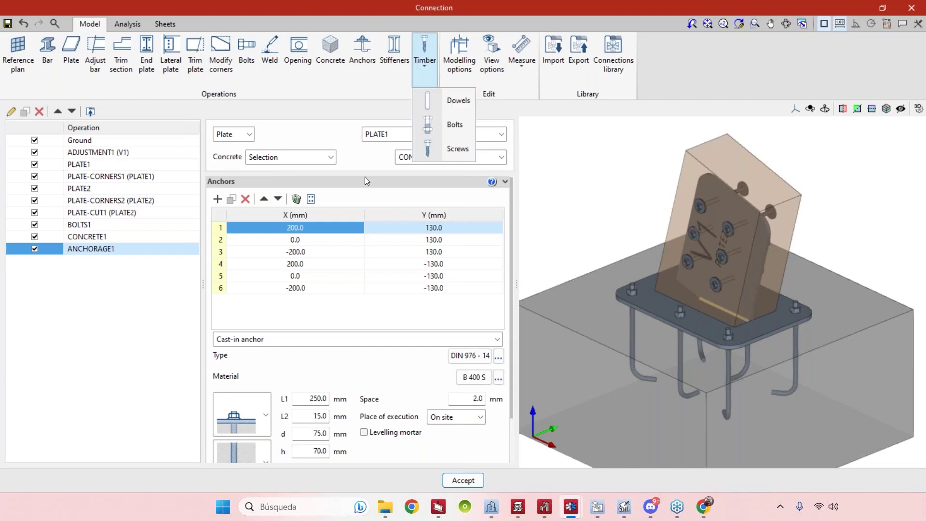
{"action": "left_click", "coordinate": [713, 306]}
{"action": "scroll", "coordinate": [713, 305], "scroll_direction": "down", "scroll_amount": 3}
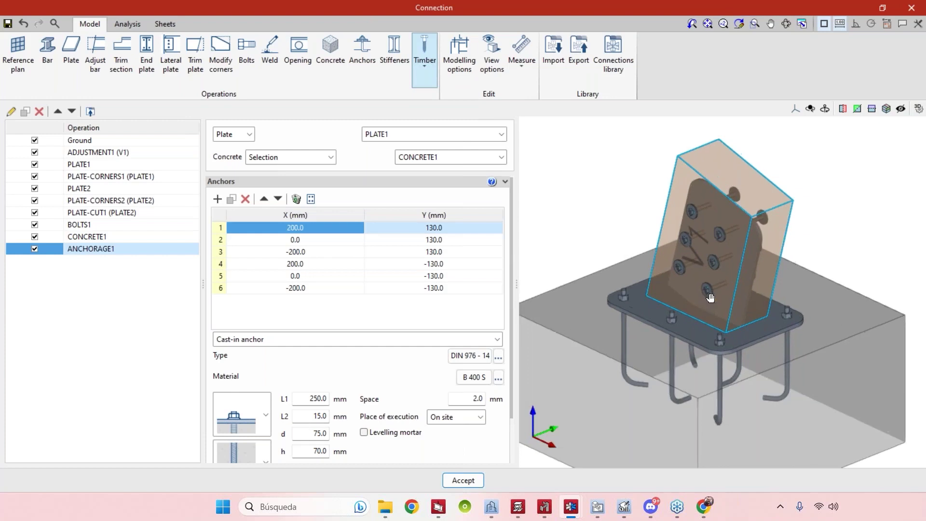
Run the Stress / Strain analysis of the base connection and view the maximum demand capacity ratio on the model
{"action": "left_click", "coordinate": [131, 31]}
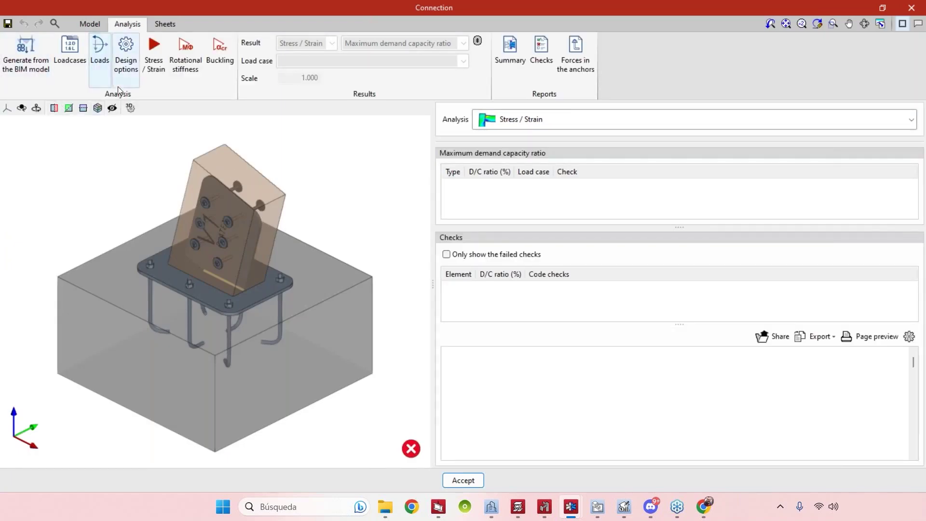
{"action": "left_click", "coordinate": [155, 60]}
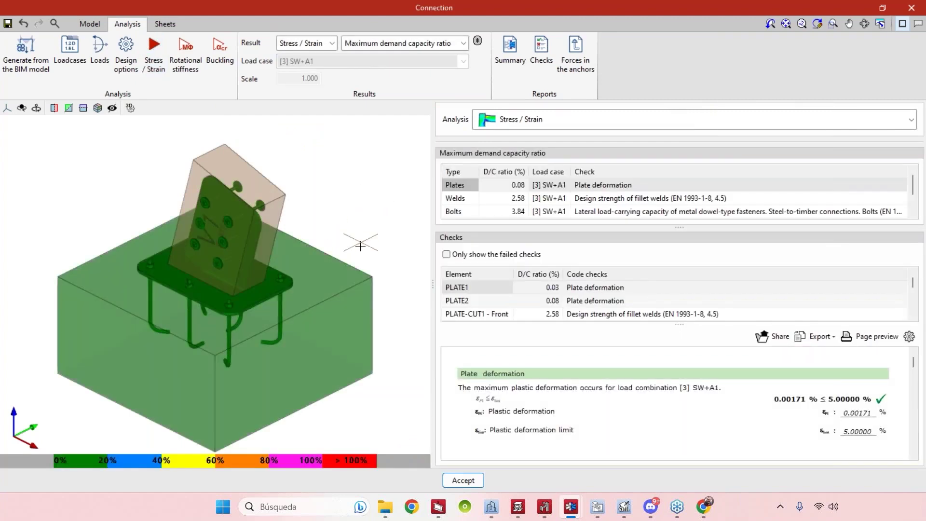
{"action": "right_click_drag", "start_coordinate": [367, 237], "coordinate": [284, 285]}
{"action": "scroll", "coordinate": [203, 210], "scroll_direction": "up", "scroll_amount": 1}
{"action": "scroll", "coordinate": [202, 210], "scroll_direction": "down", "scroll_amount": 1}
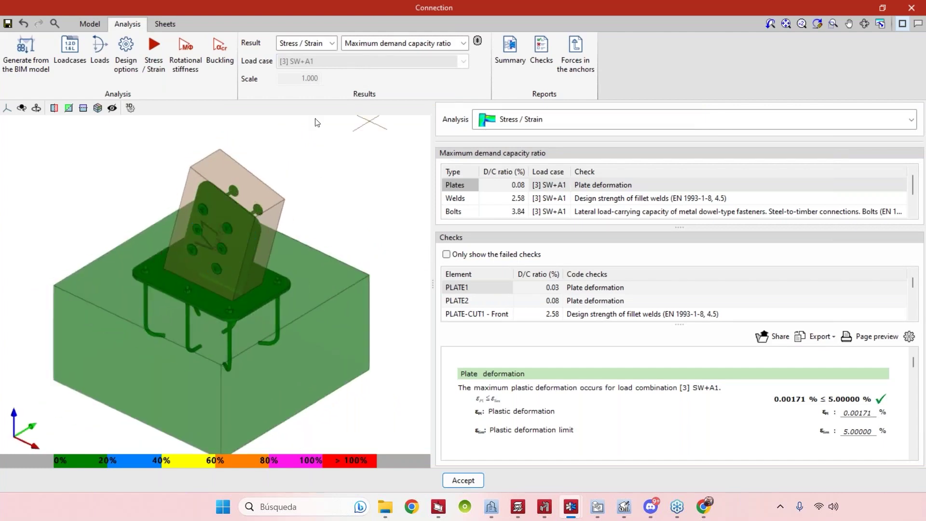
Show the Von Mises stress contours on the plates and limit the contour scale to a maximum value of 6.00 MPa
{"action": "left_click", "coordinate": [397, 43]}
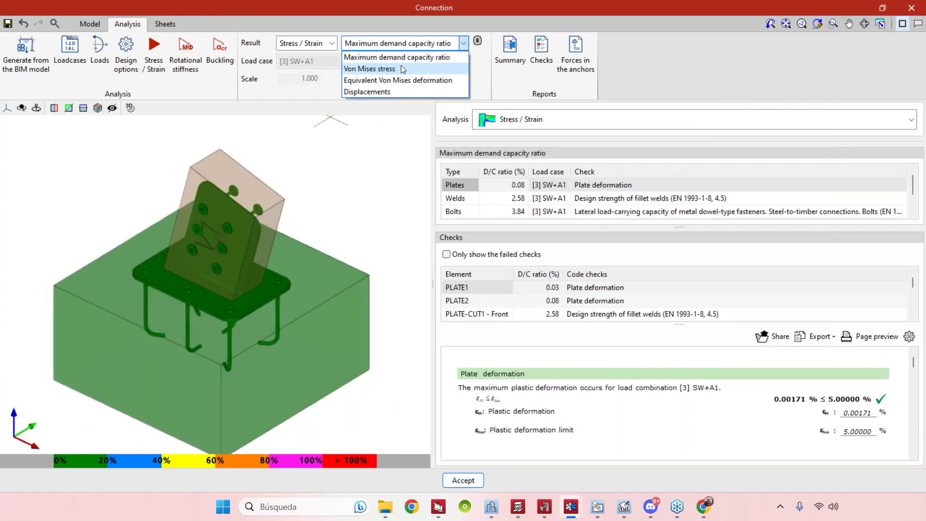
{"action": "left_click", "coordinate": [401, 66]}
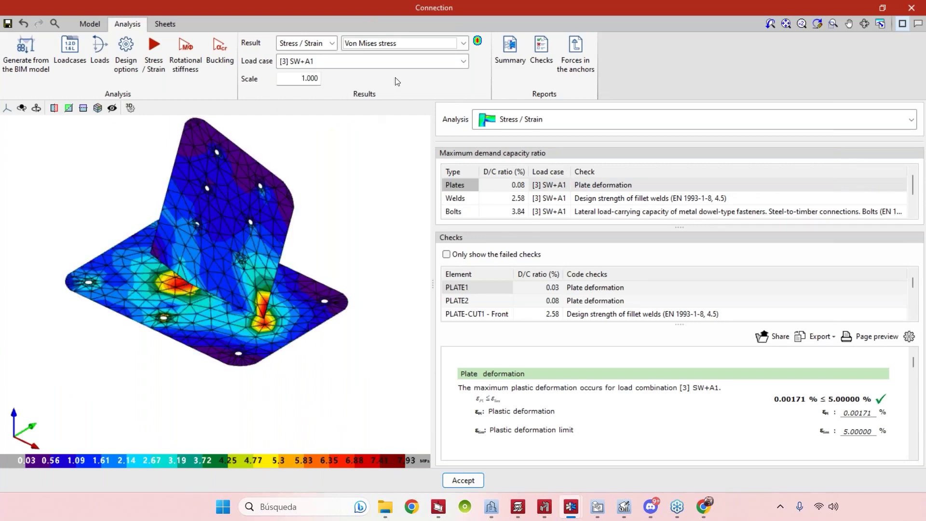
{"action": "left_click", "coordinate": [477, 41]}
{"action": "left_click", "coordinate": [401, 281]}
{"action": "key", "text": "Tab"}
{"action": "type", "text": "6.00"}
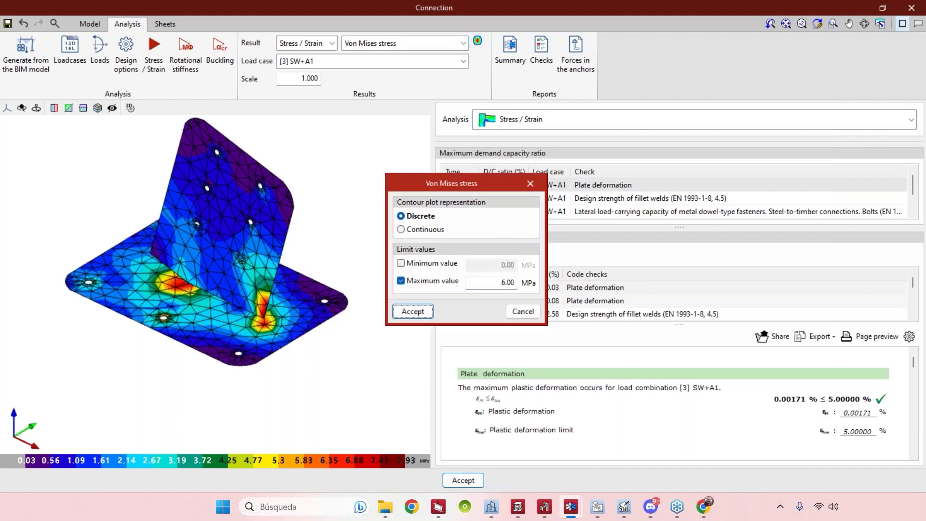
{"action": "left_click", "coordinate": [424, 313]}
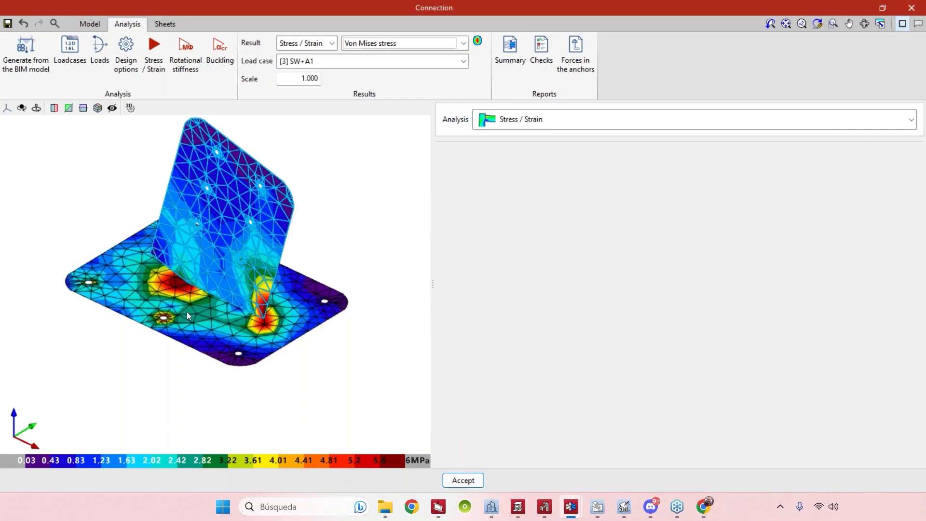
{"action": "mouse_move", "coordinate": [302, 276]}
{"action": "right_mouse_down"}
{"action": "mouse_move", "coordinate": [296, 318]}
{"action": "mouse_move", "coordinate": [378, 312]}
{"action": "mouse_move", "coordinate": [362, 325]}
{"action": "mouse_move", "coordinate": [322, 323]}
{"action": "mouse_move", "coordinate": [323, 313]}
{"action": "right_mouse_up"}
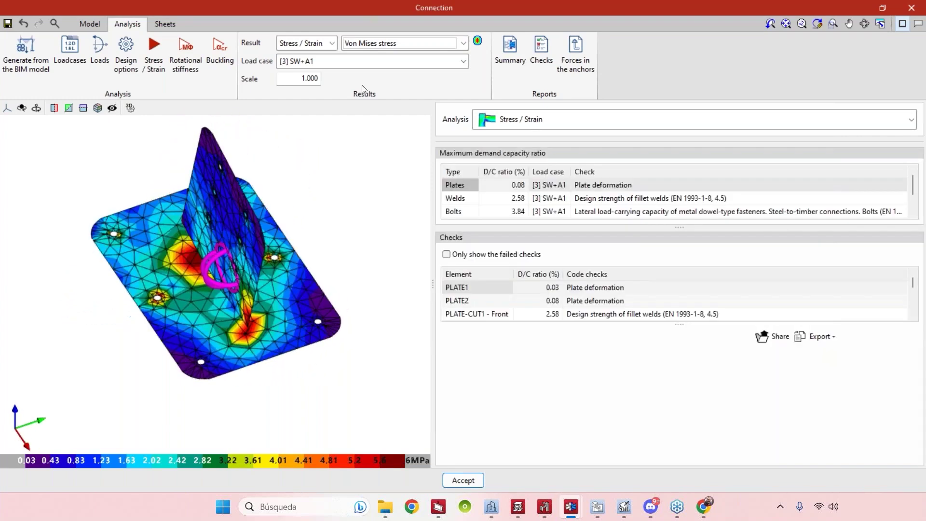
View the Displacements result on the plates and close the connection to return to the whole structure
{"action": "left_click", "coordinate": [399, 46]}
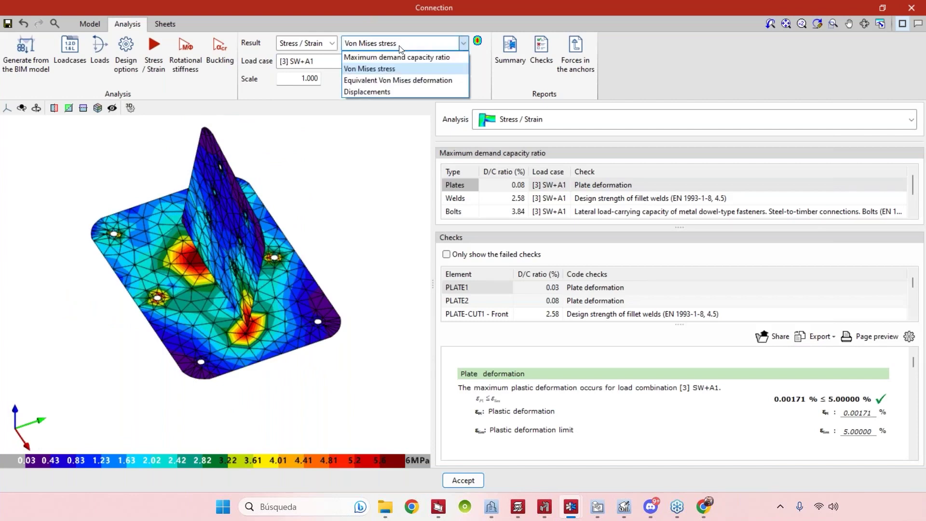
{"action": "left_click", "coordinate": [387, 91]}
{"action": "right_click_drag", "start_coordinate": [386, 268], "coordinate": [426, 258]}
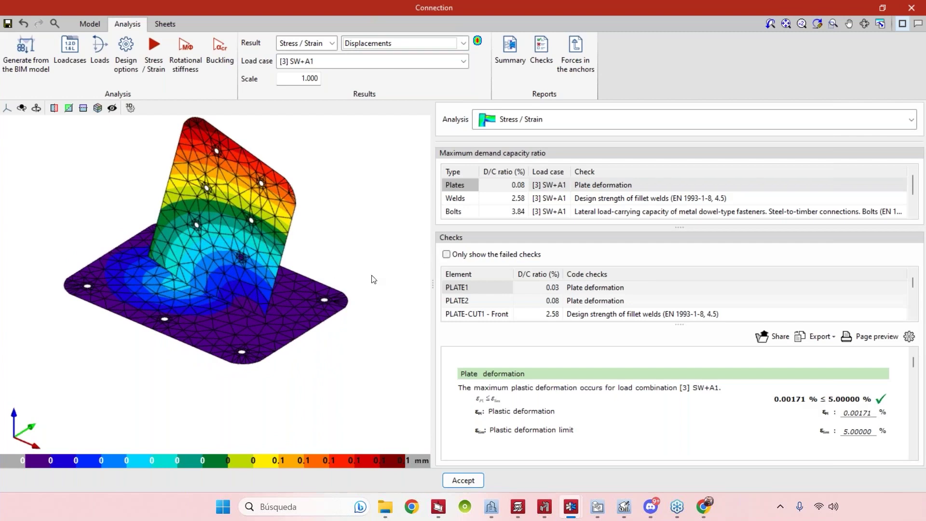
{"action": "middle_click_drag", "start_coordinate": [347, 256], "coordinate": [329, 237]}
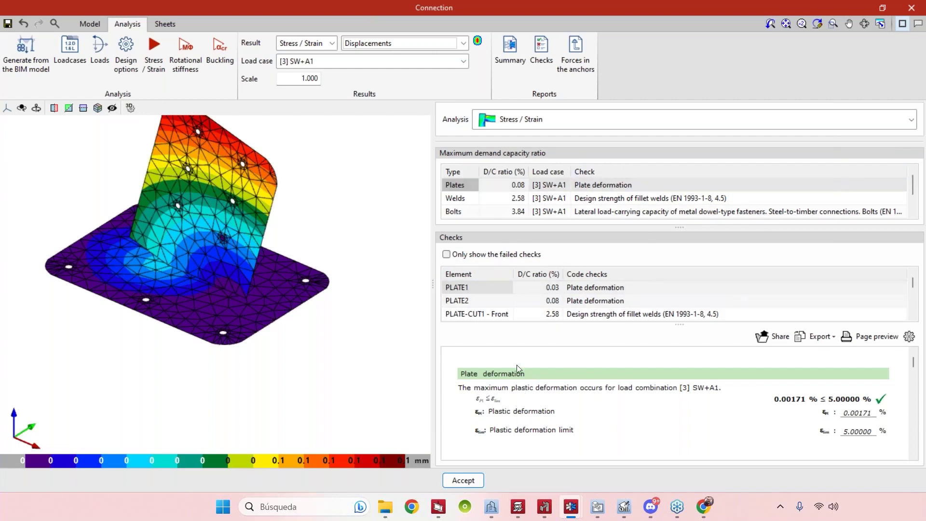
{"action": "left_click", "coordinate": [911, 8]}
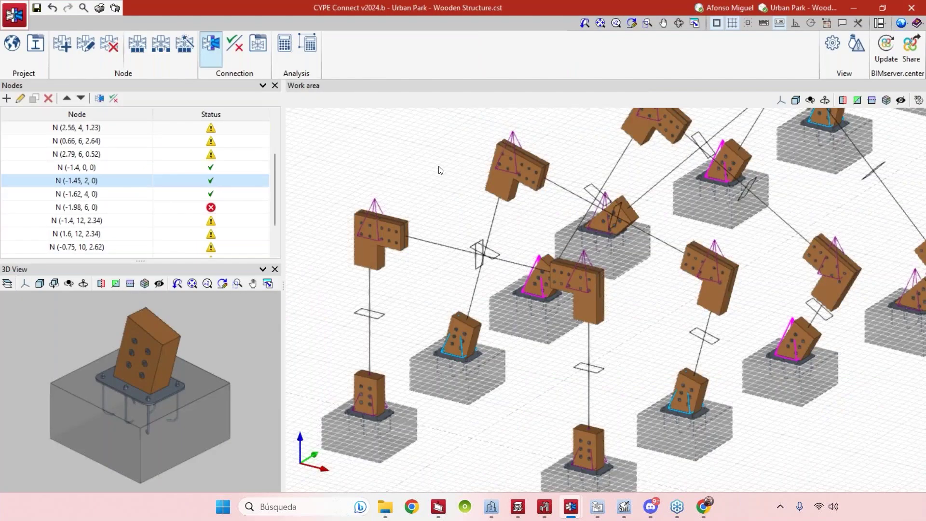
Open the base connection at node N (-1.98, 6, 0), show only its failed analysis checks and select the BOLTS1 loaded-end distance check
{"action": "middle_click_drag", "start_coordinate": [645, 337], "coordinate": [598, 489]}
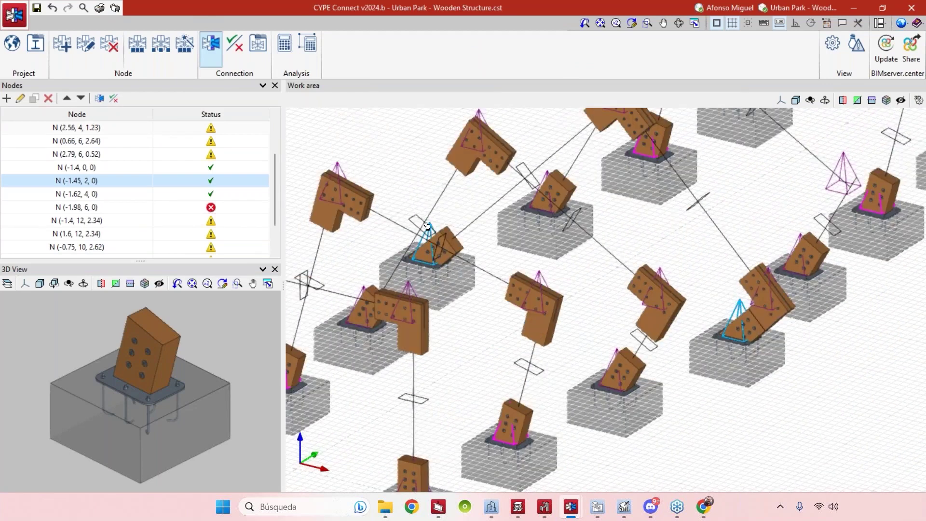
{"action": "left_click", "coordinate": [426, 225]}
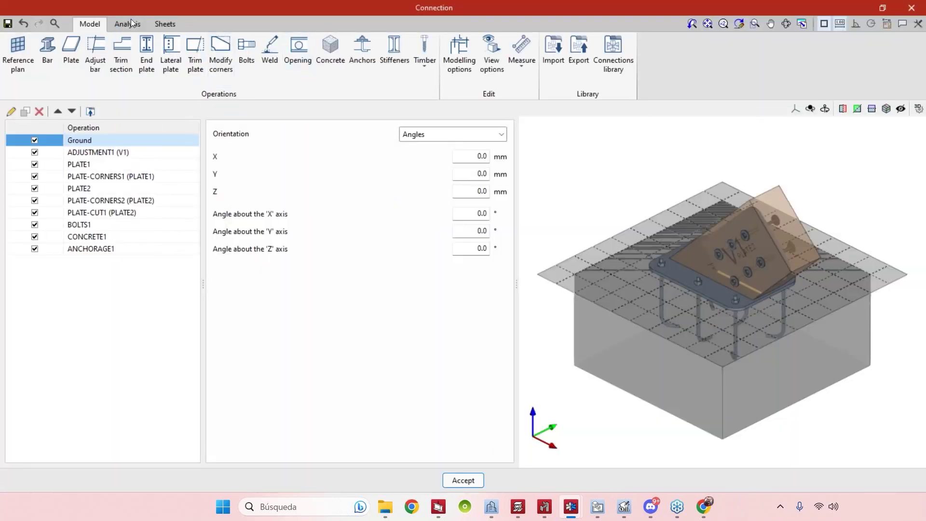
{"action": "left_click", "coordinate": [132, 23]}
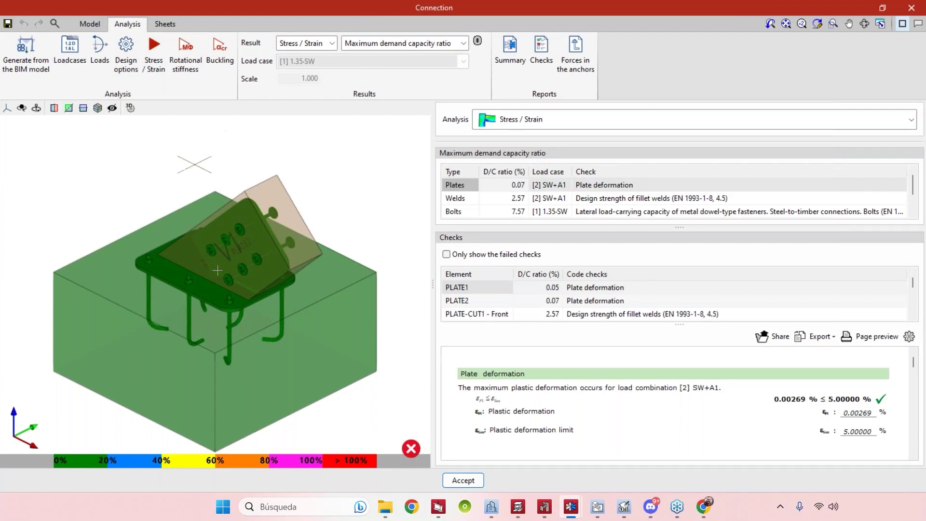
{"action": "mouse_move", "coordinate": [413, 450]}
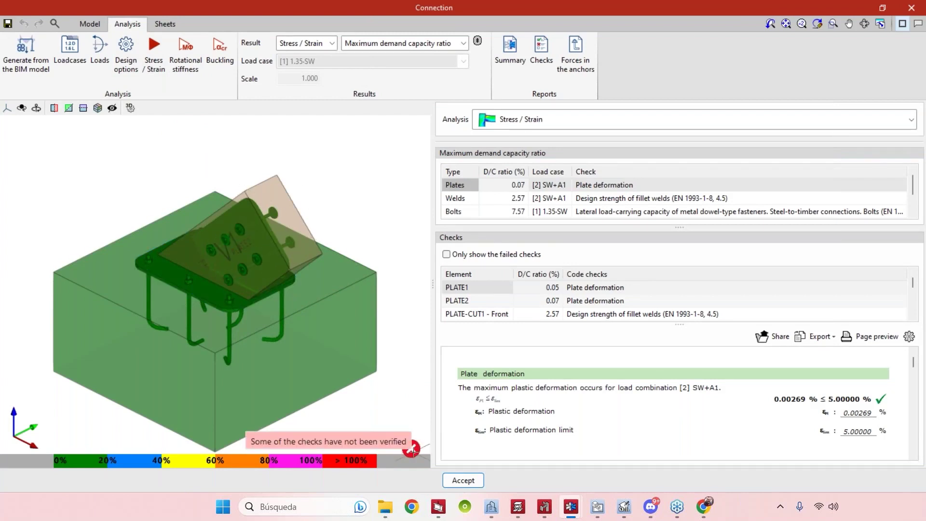
{"action": "left_click", "coordinate": [447, 255]}
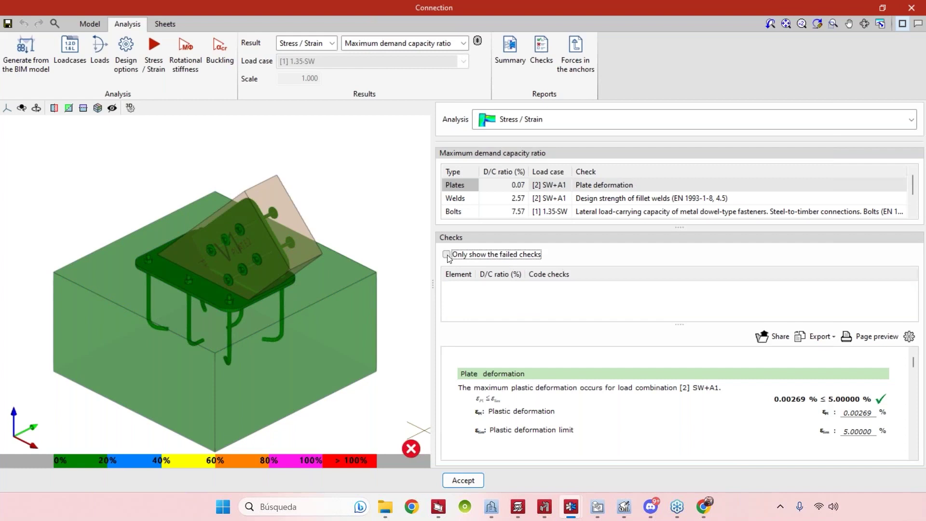
{"action": "left_click", "coordinate": [544, 289]}
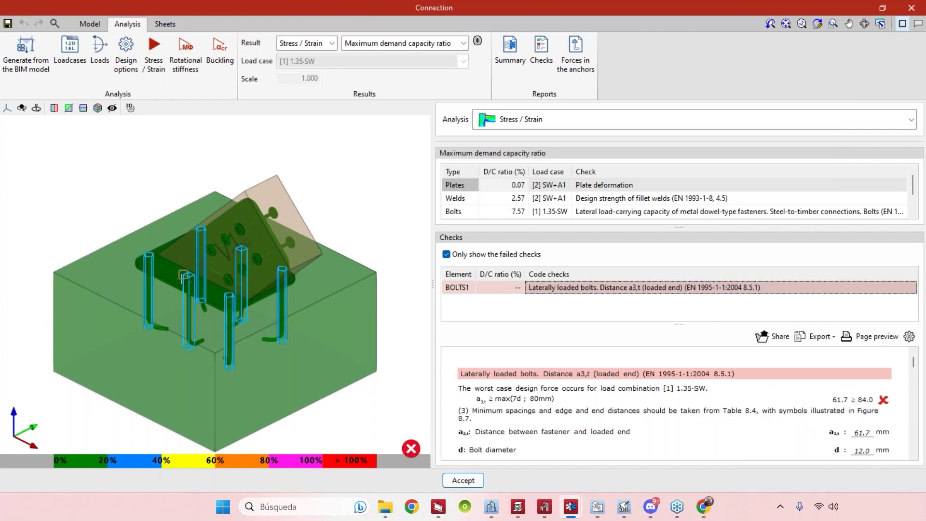
Examine the lower bolts and their distance to the loaded end of timber bar V1, then close the connection
{"action": "scroll", "coordinate": [349, 288], "scroll_direction": "up", "scroll_amount": 5}
{"action": "middle_click_drag", "start_coordinate": [348, 288], "coordinate": [234, 294]}
{"action": "scroll", "coordinate": [241, 289], "scroll_direction": "up", "scroll_amount": 4}
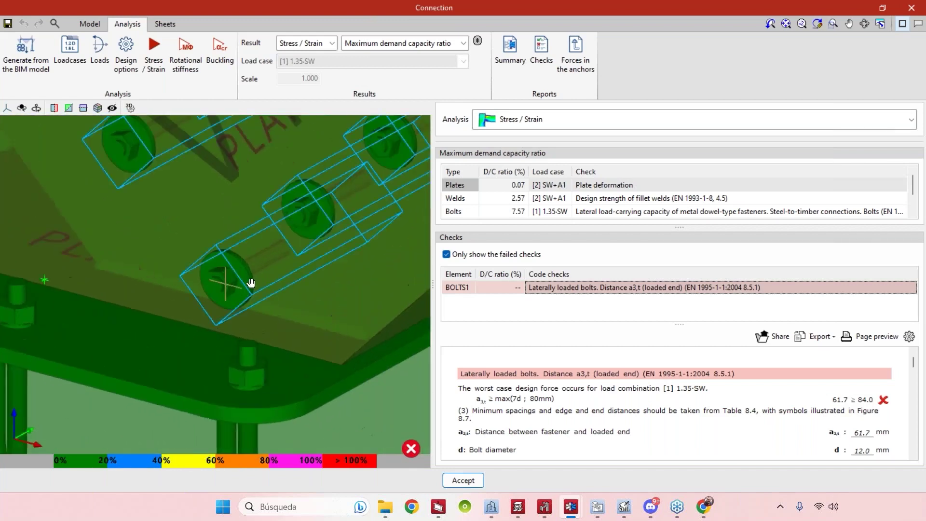
{"action": "scroll", "coordinate": [251, 287], "scroll_direction": "down", "scroll_amount": 2}
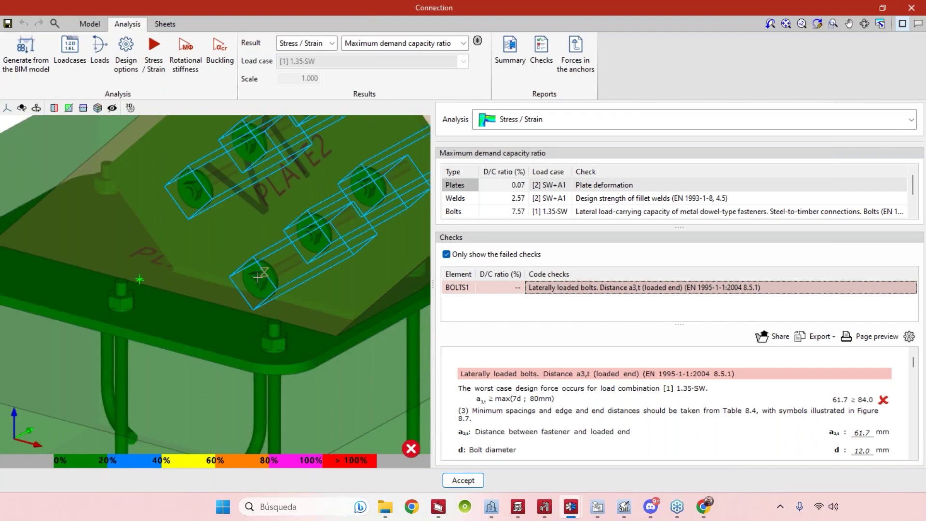
{"action": "scroll", "coordinate": [254, 287], "scroll_direction": "down", "scroll_amount": 1}
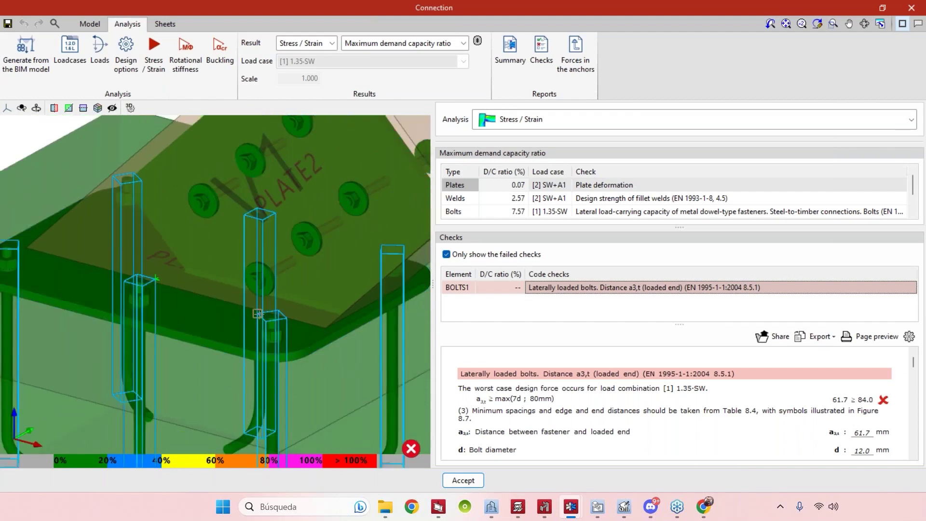
{"action": "scroll", "coordinate": [261, 309], "scroll_direction": "up", "scroll_amount": 3}
{"action": "scroll", "coordinate": [270, 309], "scroll_direction": "down", "scroll_amount": 2}
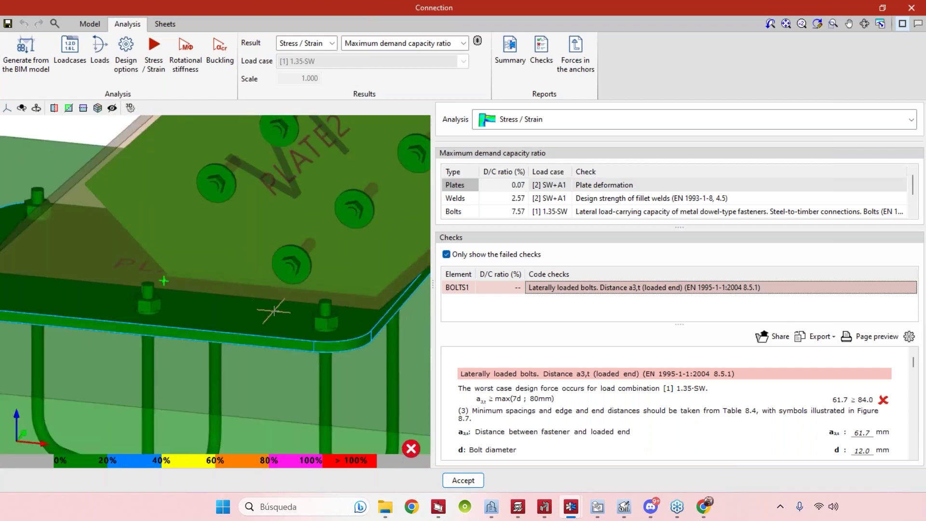
{"action": "scroll", "coordinate": [269, 313], "scroll_direction": "down", "scroll_amount": 3}
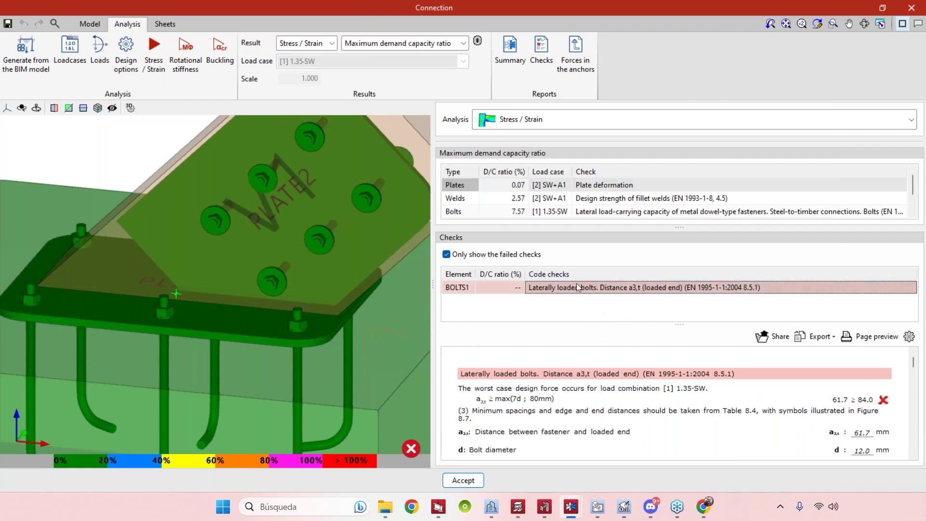
{"action": "left_click", "coordinate": [450, 46]}
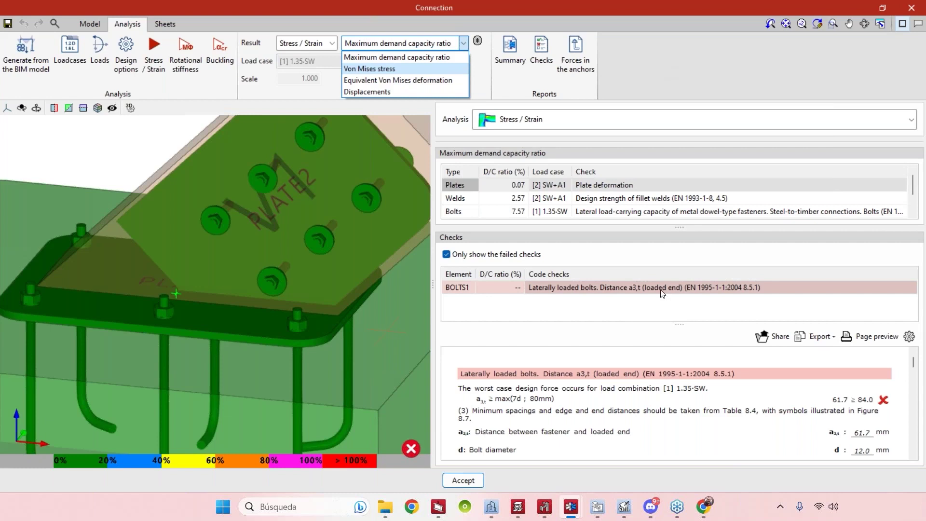
{"action": "left_click", "coordinate": [559, 289]}
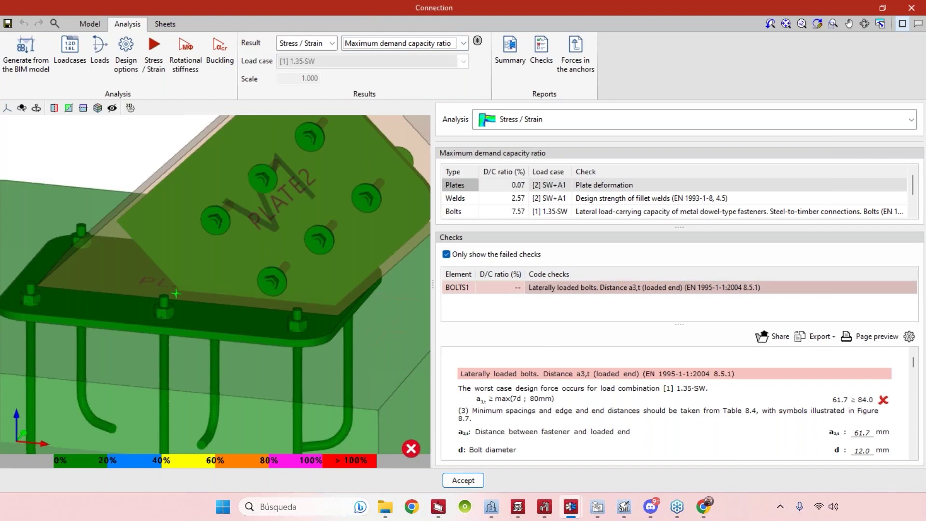
{"action": "scroll", "coordinate": [337, 280], "scroll_direction": "down", "scroll_amount": 5}
{"action": "scroll", "coordinate": [338, 280], "scroll_direction": "up", "scroll_amount": 5}
{"action": "scroll", "coordinate": [337, 280], "scroll_direction": "up", "scroll_amount": 2}
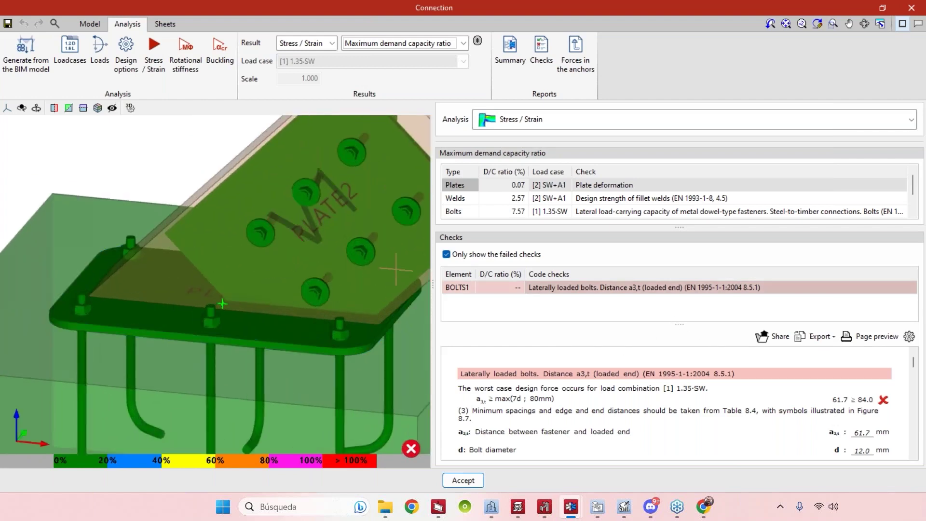
{"action": "middle_click_drag", "start_coordinate": [301, 292], "coordinate": [258, 310]}
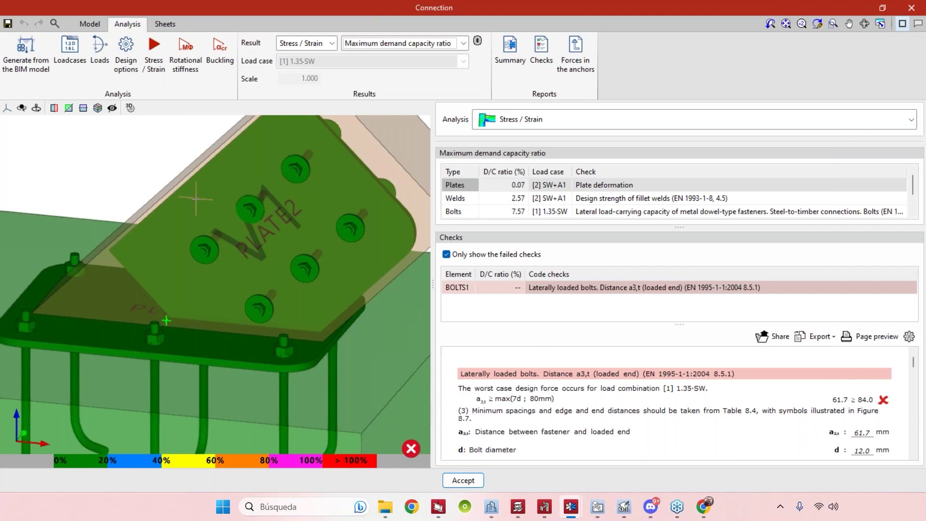
{"action": "left_click", "coordinate": [199, 70]}
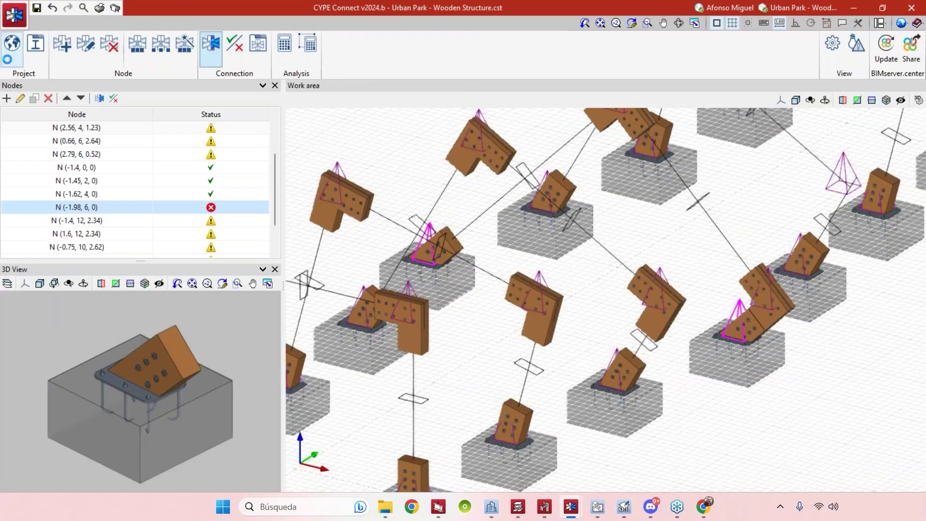
Open the project's design codes and review the timber code options
{"action": "left_click", "coordinate": [17, 51]}
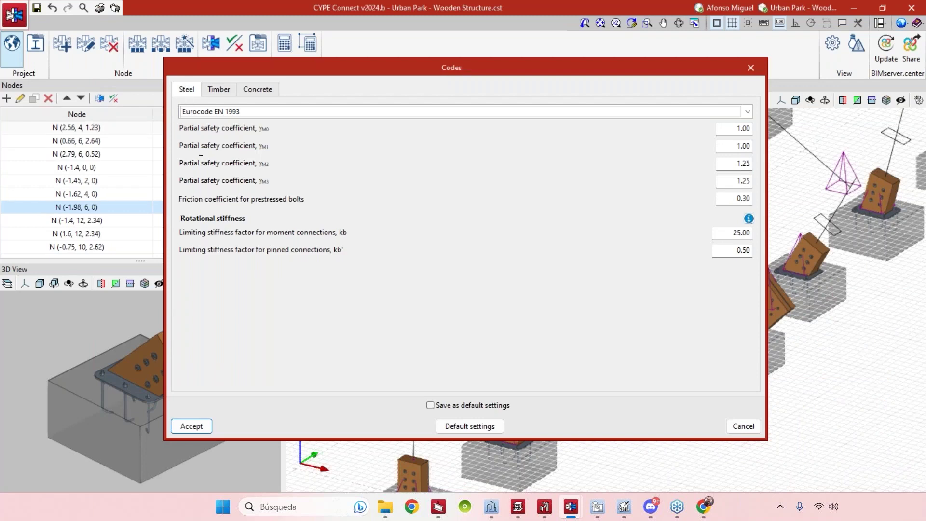
{"action": "left_click", "coordinate": [218, 90]}
{"action": "left_click", "coordinate": [295, 112]}
{"action": "left_click", "coordinate": [251, 125]}
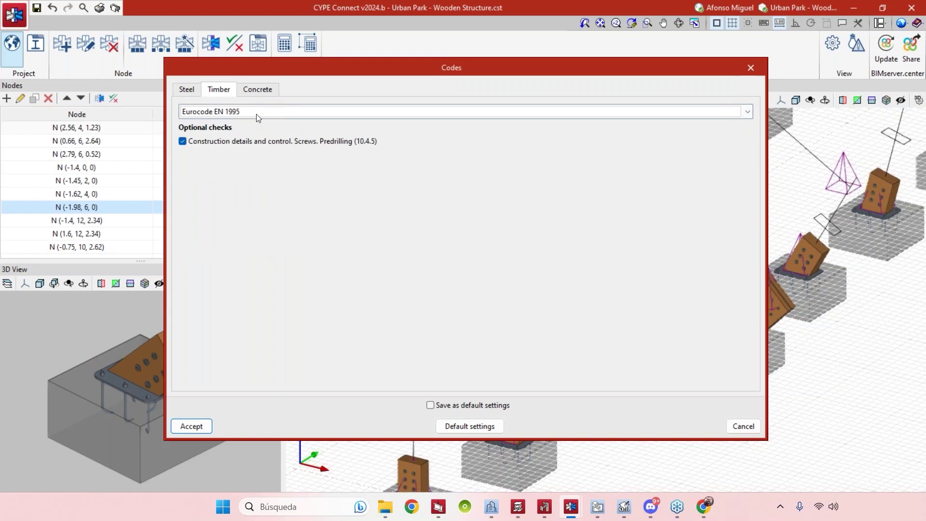
{"action": "left_click", "coordinate": [258, 114]}
{"action": "left_click", "coordinate": [256, 114]}
{"action": "left_click", "coordinate": [248, 110]}
{"action": "left_click", "coordinate": [258, 110]}
Review the concrete code settings and look through the design codes offered for steel
{"action": "left_click", "coordinate": [256, 89]}
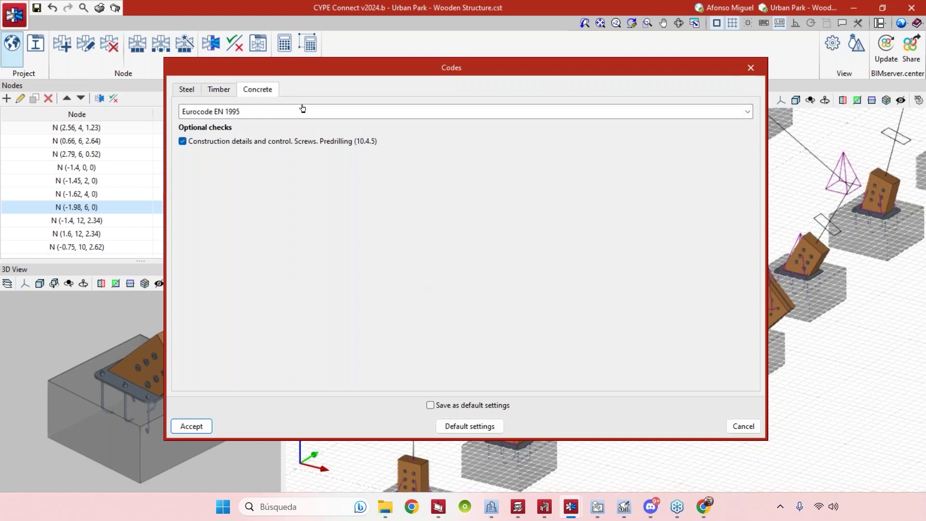
{"action": "left_click", "coordinate": [273, 115]}
{"action": "left_click", "coordinate": [274, 115]}
{"action": "left_click", "coordinate": [218, 89]}
{"action": "left_click", "coordinate": [186, 89]}
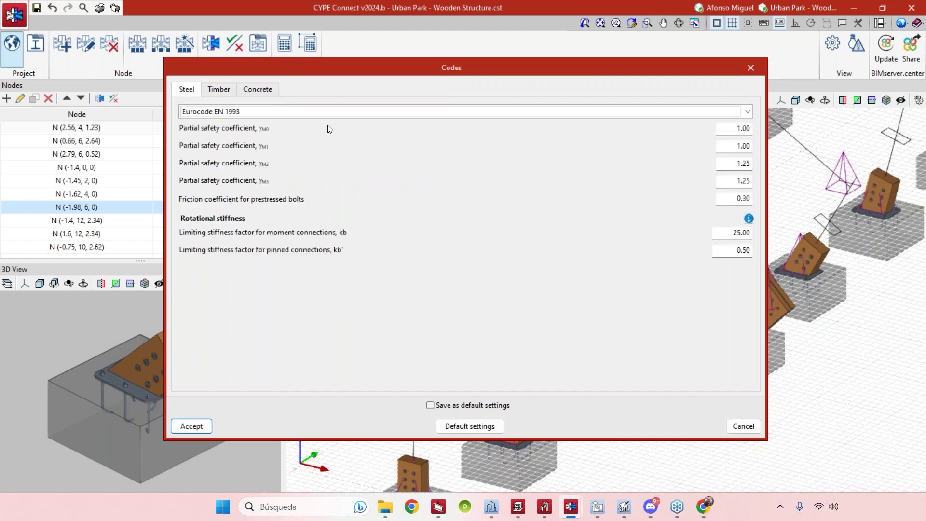
{"action": "left_click", "coordinate": [338, 111]}
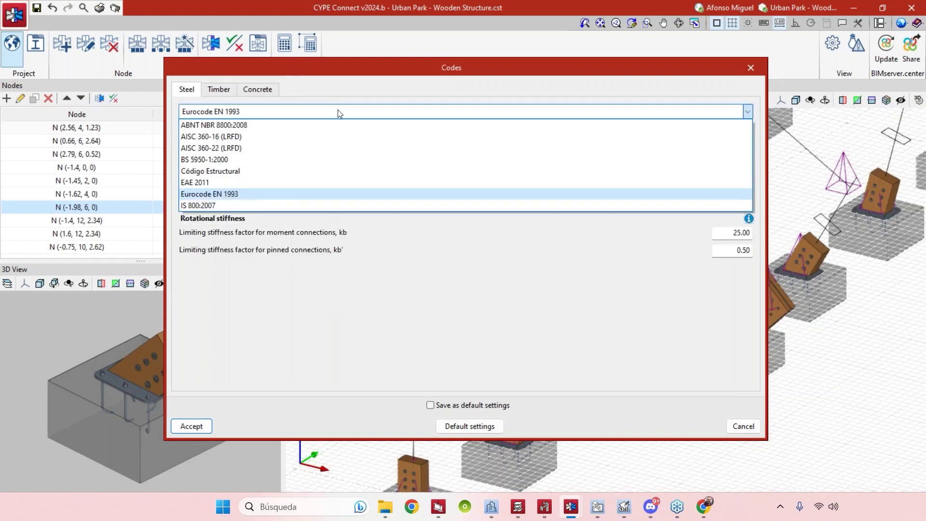
{"action": "left_click", "coordinate": [337, 112]}
Look through the design codes offered for timber and concrete, then close the codes settings without changes
{"action": "left_click", "coordinate": [219, 89]}
{"action": "left_click", "coordinate": [240, 111]}
{"action": "left_click", "coordinate": [264, 93]}
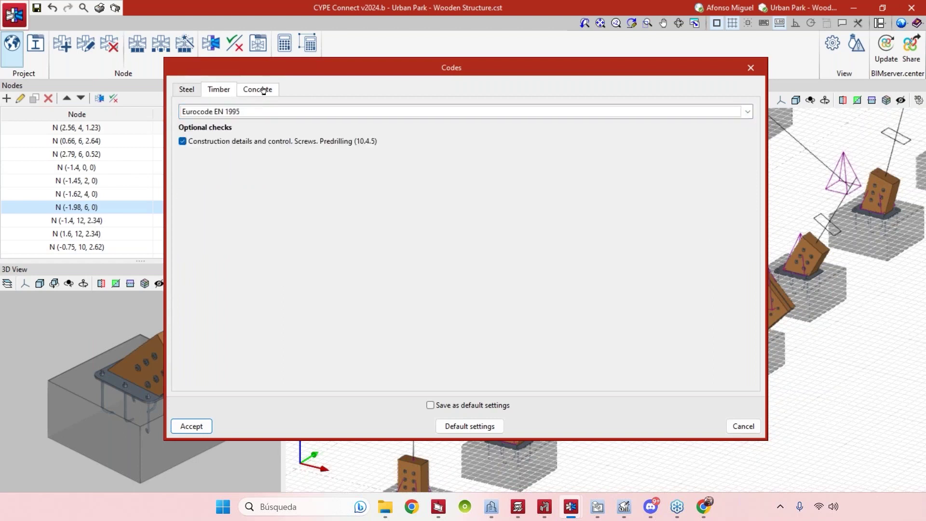
{"action": "left_click", "coordinate": [264, 91]}
{"action": "left_click", "coordinate": [265, 113]}
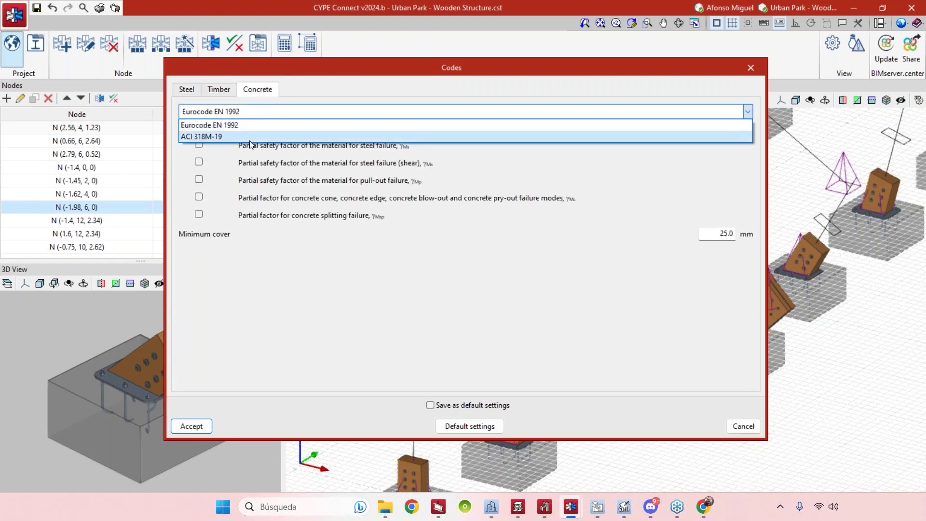
{"action": "left_click", "coordinate": [395, 86]}
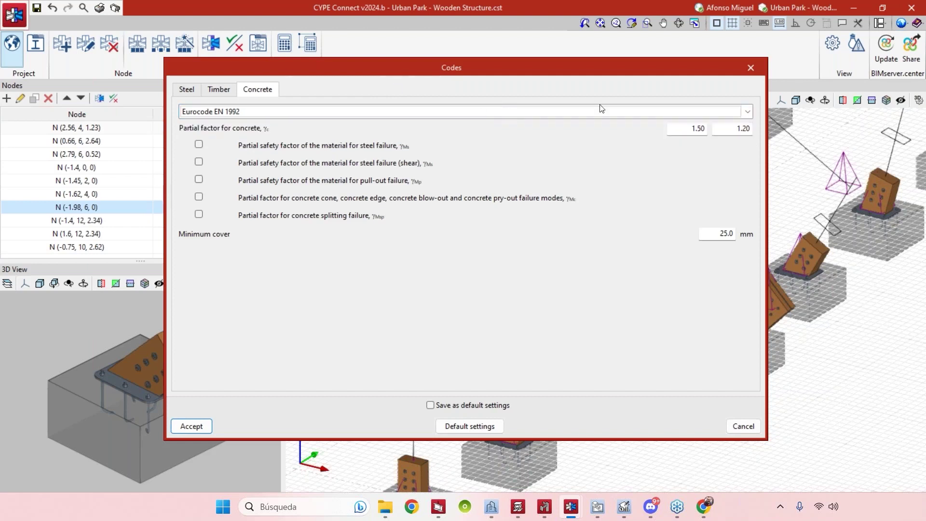
{"action": "left_click", "coordinate": [751, 68]}
Open the base connection at node N (-1.62, 4, 0) and view its analysis results
{"action": "scroll", "coordinate": [633, 255], "scroll_direction": "down", "scroll_amount": 3}
{"action": "mouse_move", "coordinate": [634, 254]}
{"action": "middle_mouse_down"}
{"action": "mouse_move", "coordinate": [630, 290]}
{"action": "mouse_move", "coordinate": [718, 366]}
{"action": "middle_mouse_up"}
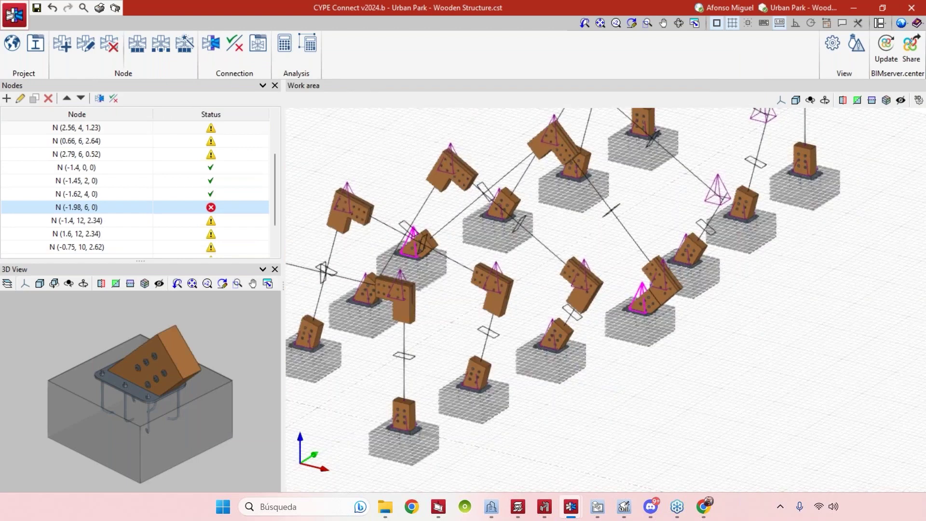
{"action": "scroll", "coordinate": [694, 357], "scroll_direction": "up", "scroll_amount": 2}
{"action": "middle_click_drag", "start_coordinate": [450, 247], "coordinate": [511, 276]}
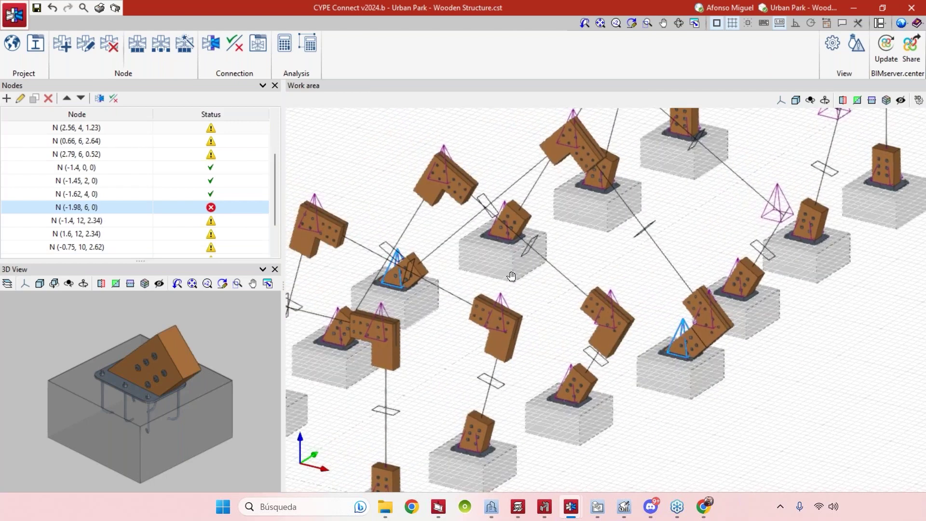
{"action": "left_click", "coordinate": [213, 51]}
{"action": "middle_click_drag", "start_coordinate": [401, 377], "coordinate": [403, 325]}
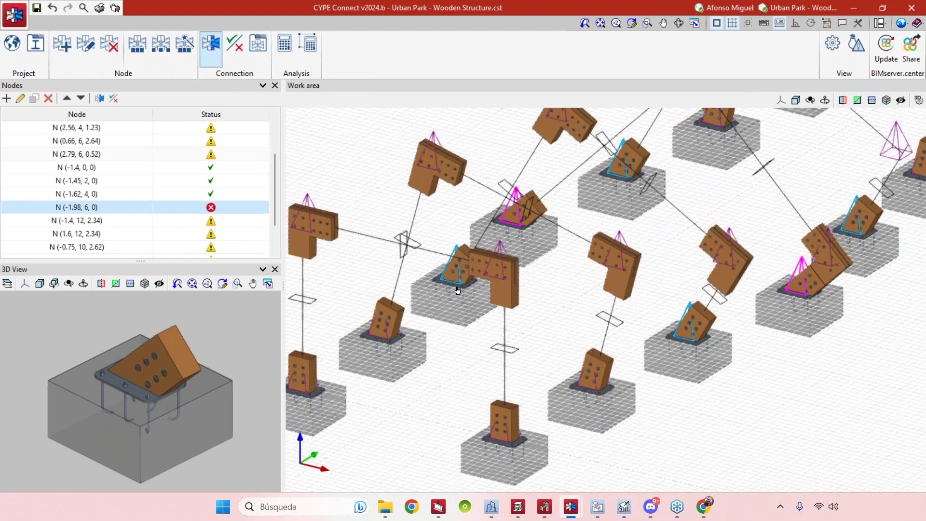
{"action": "left_click", "coordinate": [457, 288]}
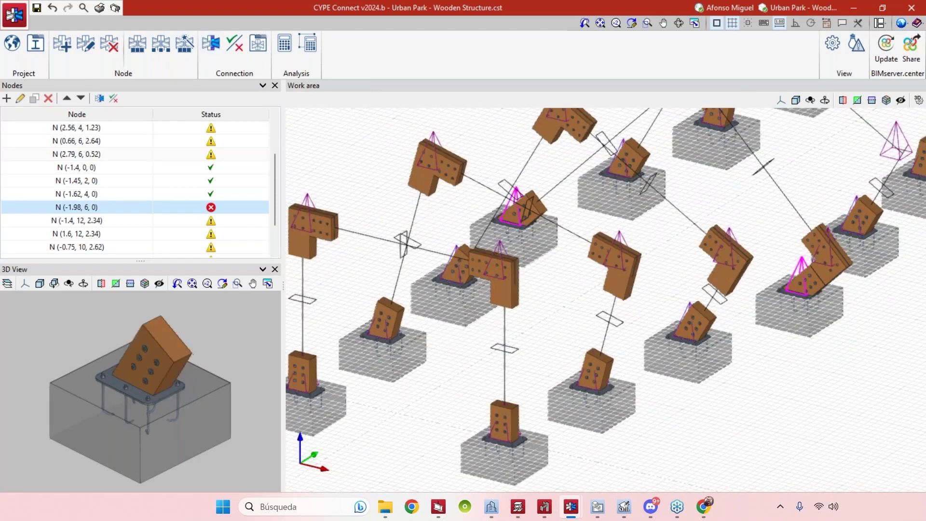
{"action": "left_click", "coordinate": [432, 250]}
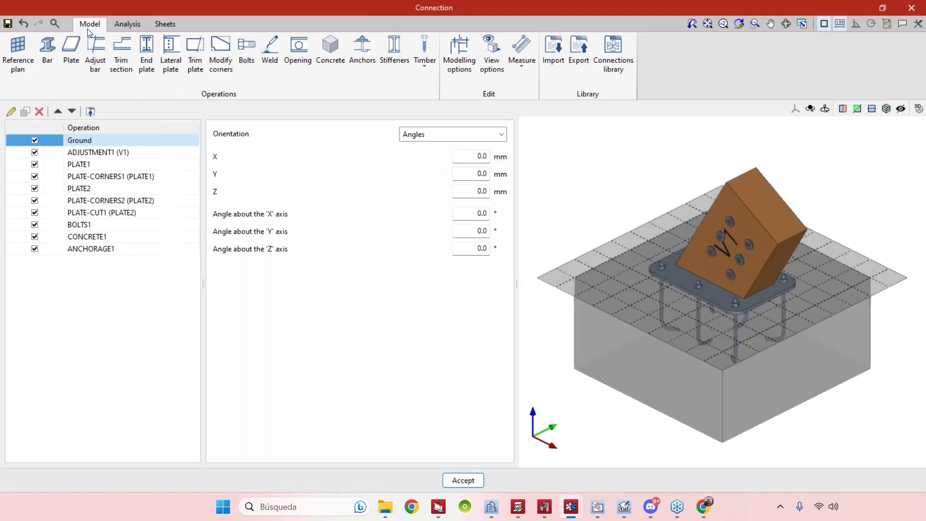
{"action": "left_click", "coordinate": [127, 24]}
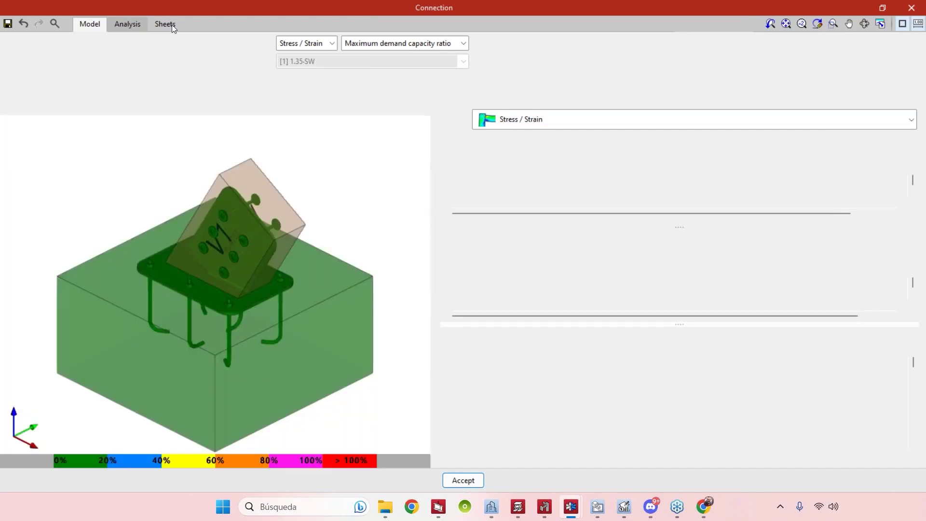
Delete the existing Type 2 sheet from the connection's drawing sheets
{"action": "left_click", "coordinate": [169, 25]}
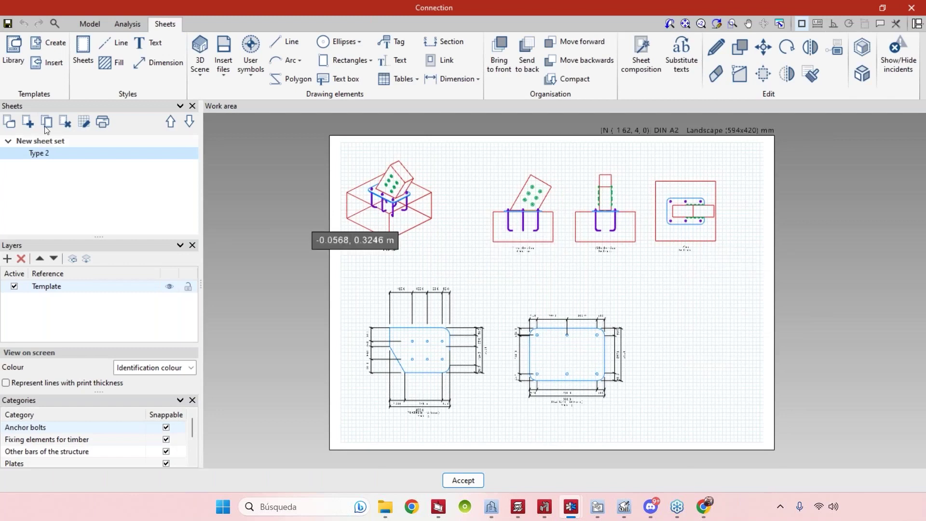
{"action": "left_click", "coordinate": [66, 121]}
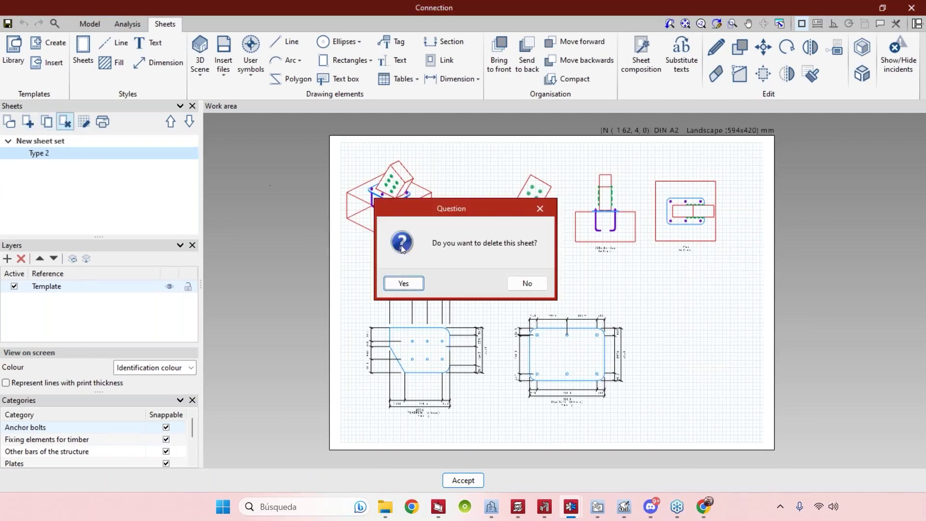
{"action": "left_click", "coordinate": [420, 278]}
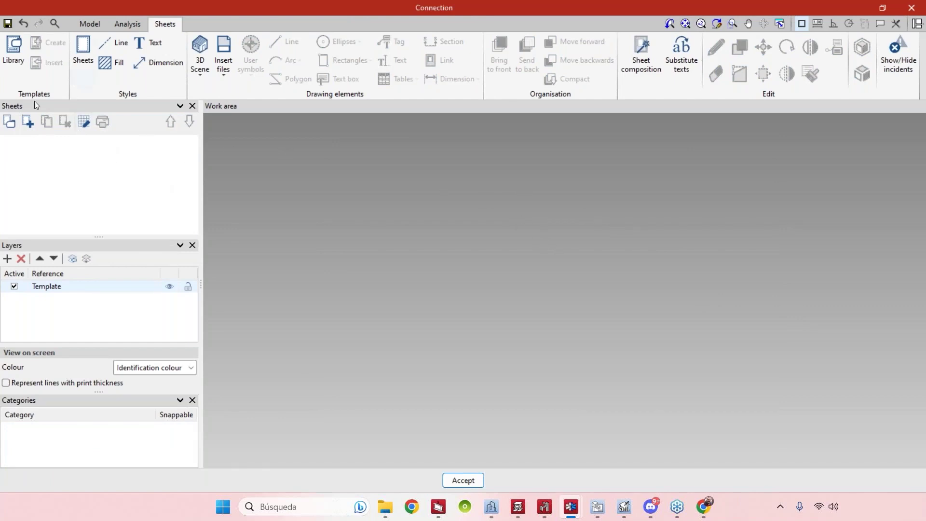
Add a new drawing sheet in DIN A2 - Landscape format to the New sheet set group, without a template
{"action": "left_click", "coordinate": [28, 121]}
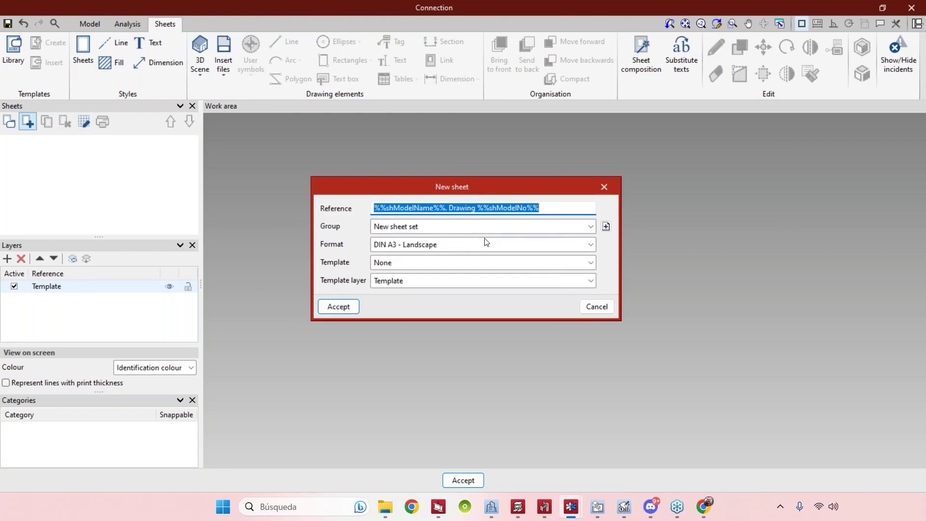
{"action": "left_click", "coordinate": [485, 243]}
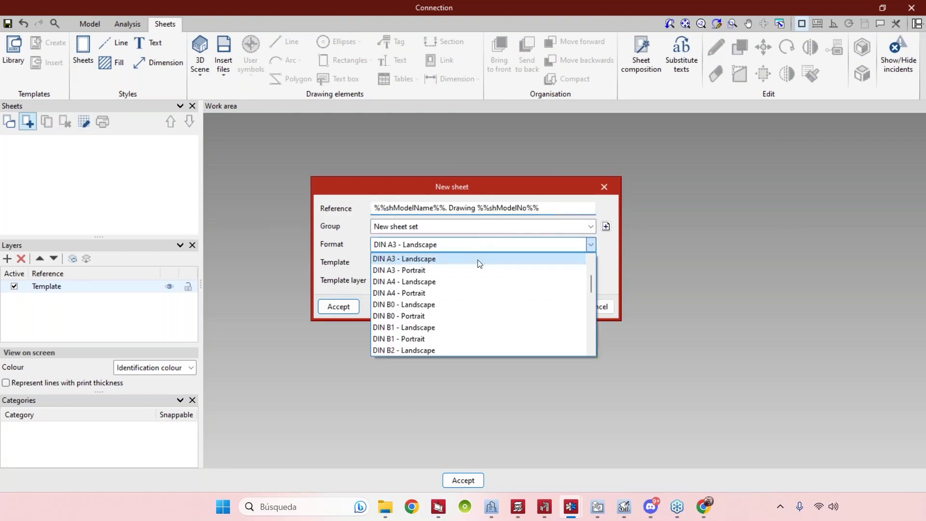
{"action": "left_click", "coordinate": [472, 308]}
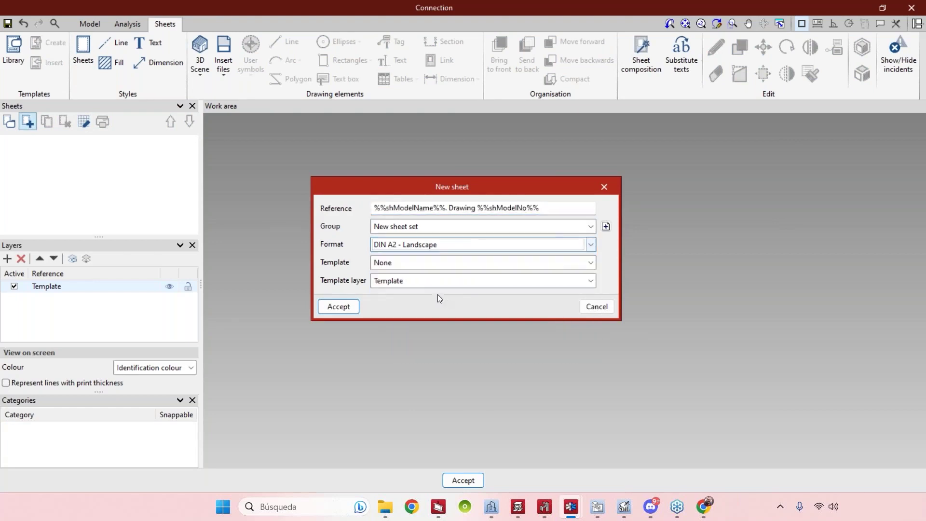
{"action": "left_click", "coordinate": [339, 306]}
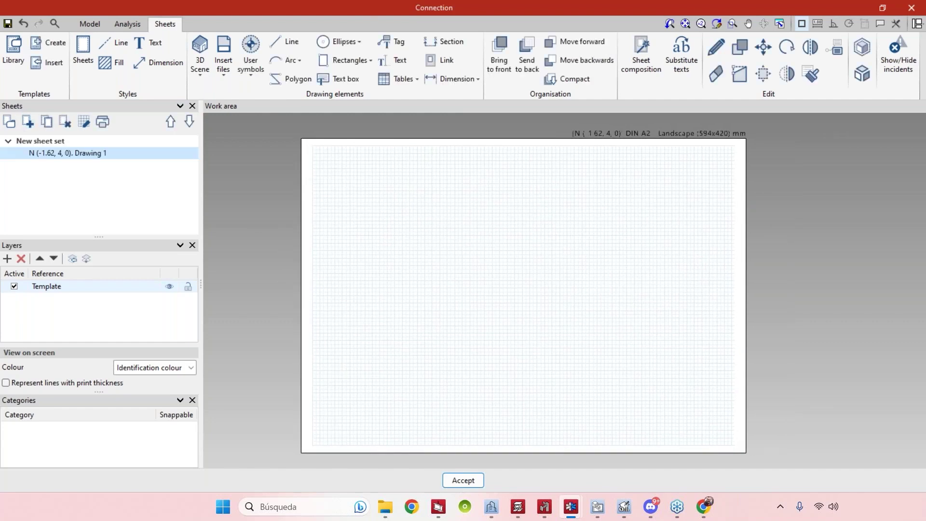
Insert all the predefined views of the connection in Hybrid image colour mode, with titles in the Title - Georgia, Normal, 32 pt. style
{"action": "left_click", "coordinate": [195, 74]}
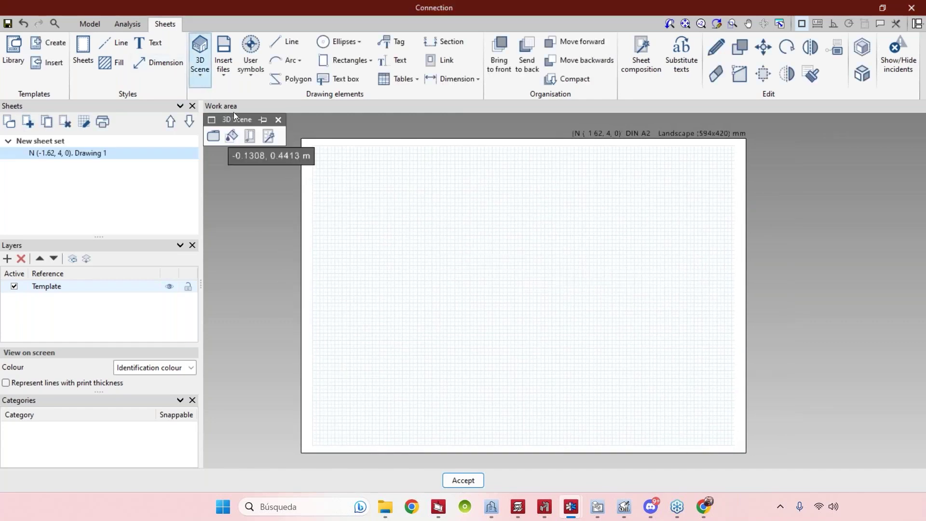
{"action": "left_click", "coordinate": [269, 137]}
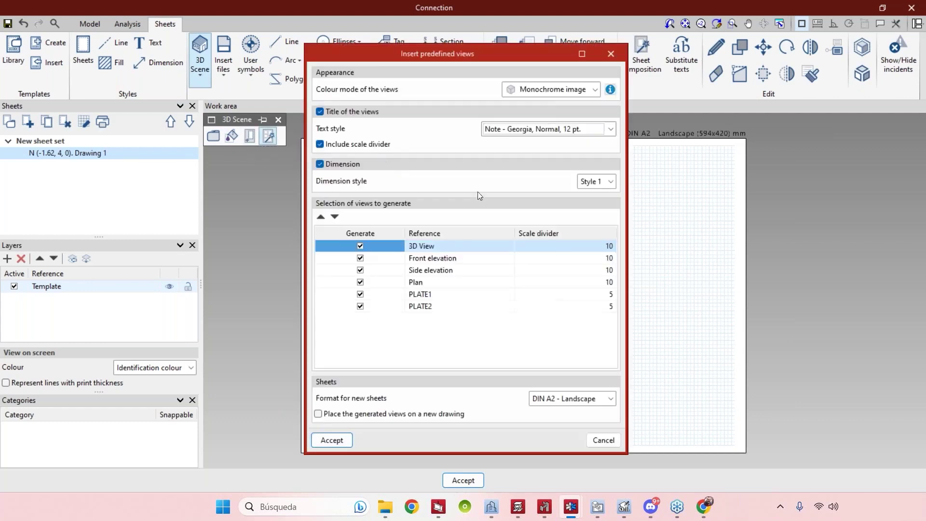
{"action": "left_click", "coordinate": [586, 91]}
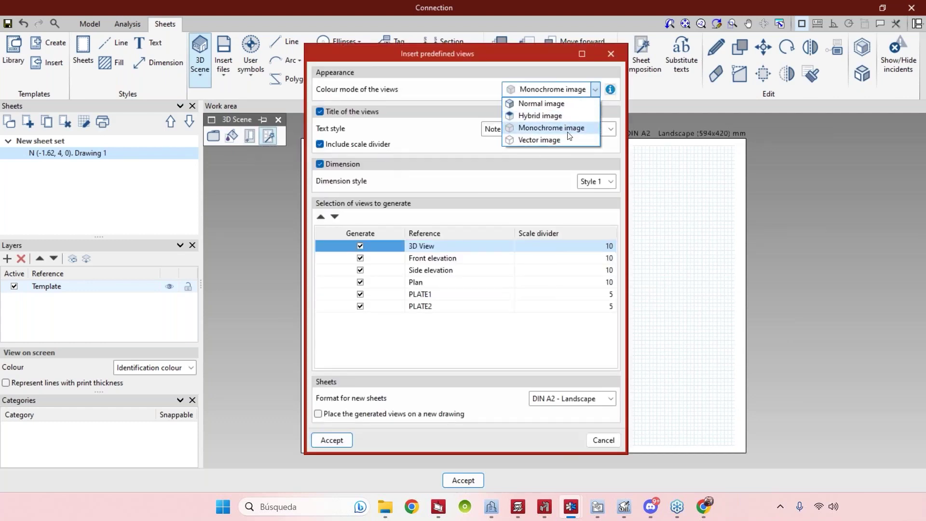
{"action": "left_click", "coordinate": [573, 138]}
{"action": "left_click", "coordinate": [591, 90]}
{"action": "left_click", "coordinate": [549, 121]}
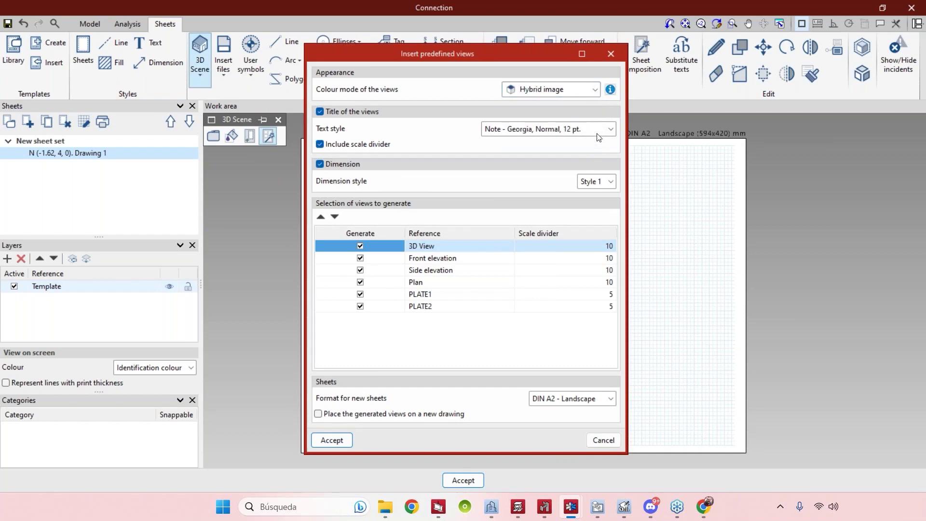
{"action": "left_click", "coordinate": [598, 129]}
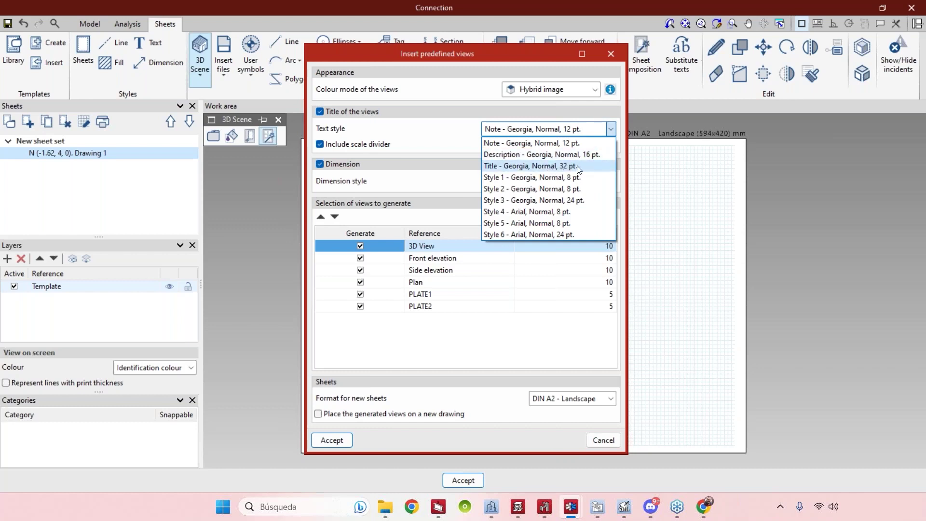
{"action": "left_click", "coordinate": [567, 167]}
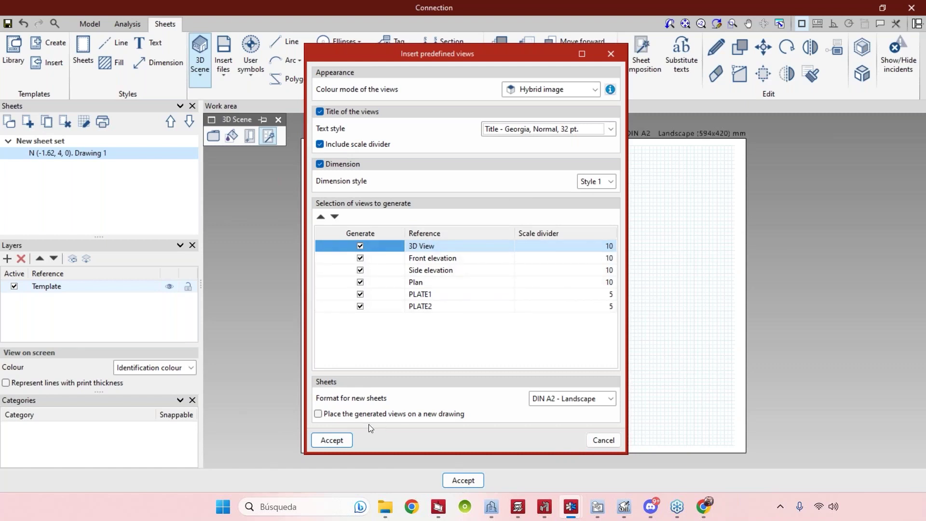
{"action": "left_click", "coordinate": [332, 440]}
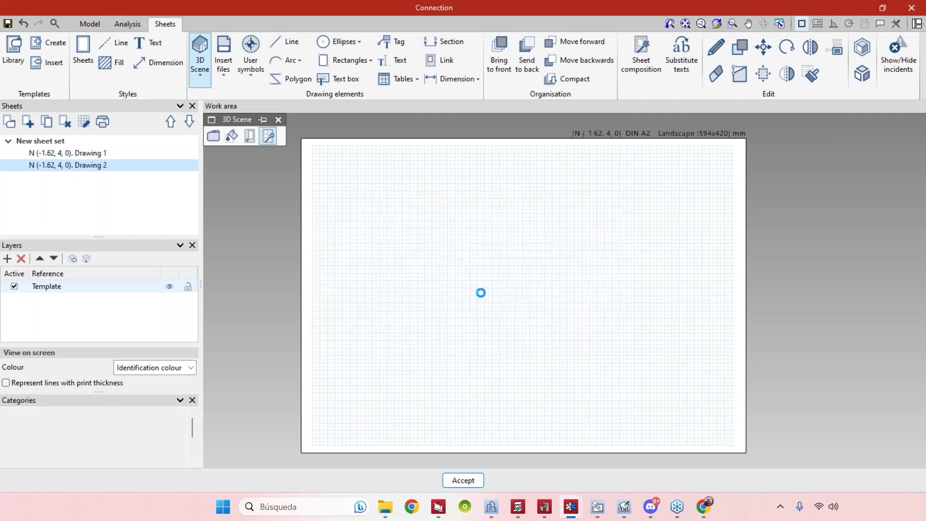
Open Drawing 1 and examine its 3D view, elevations, plan and dimensioned PLATE1 view up close
{"action": "left_click", "coordinate": [99, 154]}
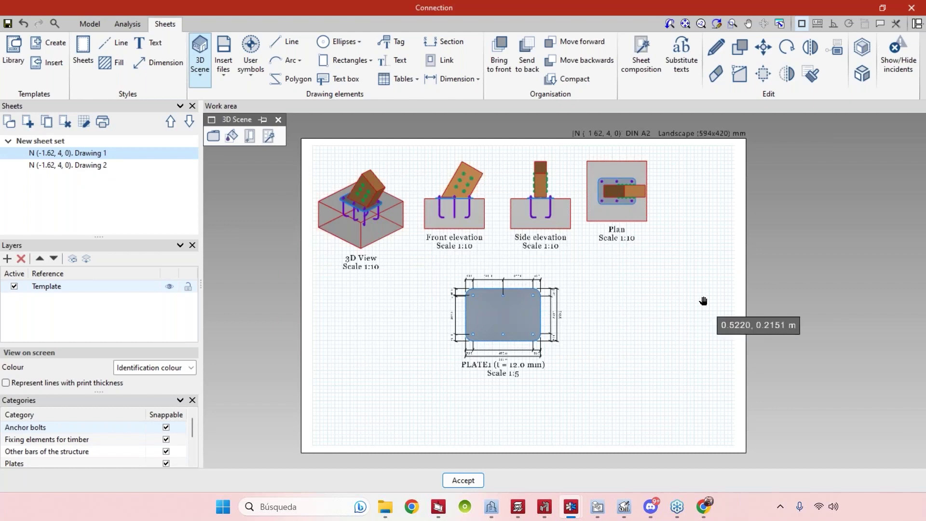
{"action": "scroll", "coordinate": [709, 306], "scroll_direction": "up", "scroll_amount": 3}
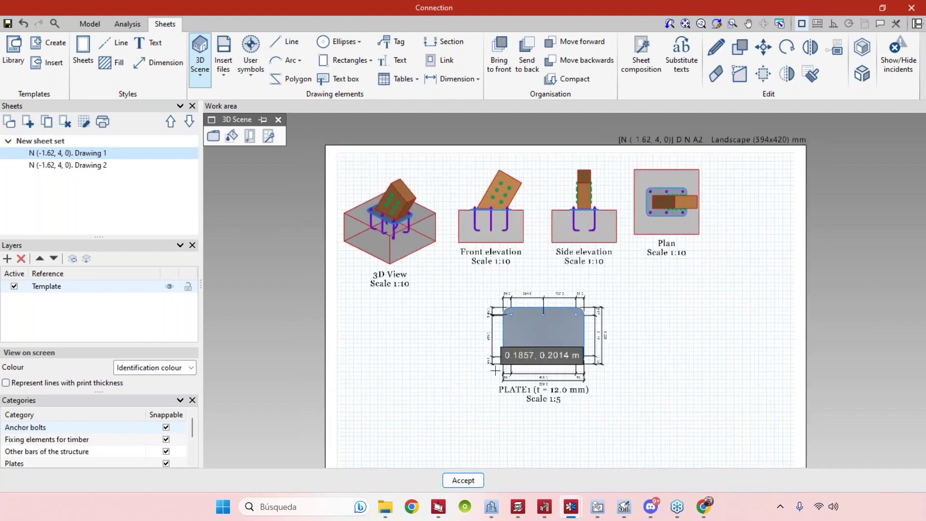
{"action": "scroll", "coordinate": [496, 367], "scroll_direction": "up", "scroll_amount": 1}
{"action": "scroll", "coordinate": [511, 386], "scroll_direction": "down", "scroll_amount": 2}
{"action": "scroll", "coordinate": [536, 337], "scroll_direction": "up", "scroll_amount": 2}
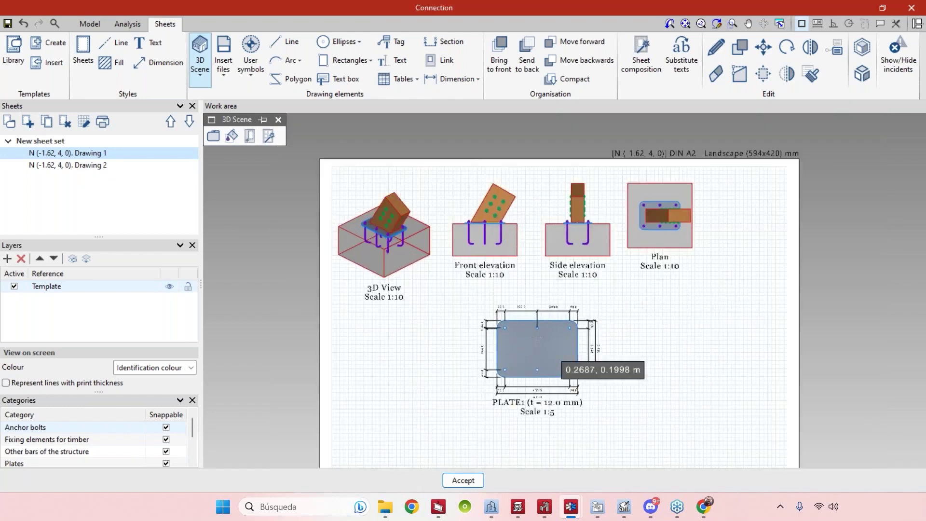
{"action": "scroll", "coordinate": [531, 338], "scroll_direction": "up", "scroll_amount": 4}
{"action": "mouse_move", "coordinate": [474, 295]}
{"action": "middle_mouse_down"}
{"action": "mouse_move", "coordinate": [561, 300]}
{"action": "mouse_move", "coordinate": [617, 386]}
{"action": "mouse_move", "coordinate": [673, 440]}
{"action": "middle_mouse_up"}
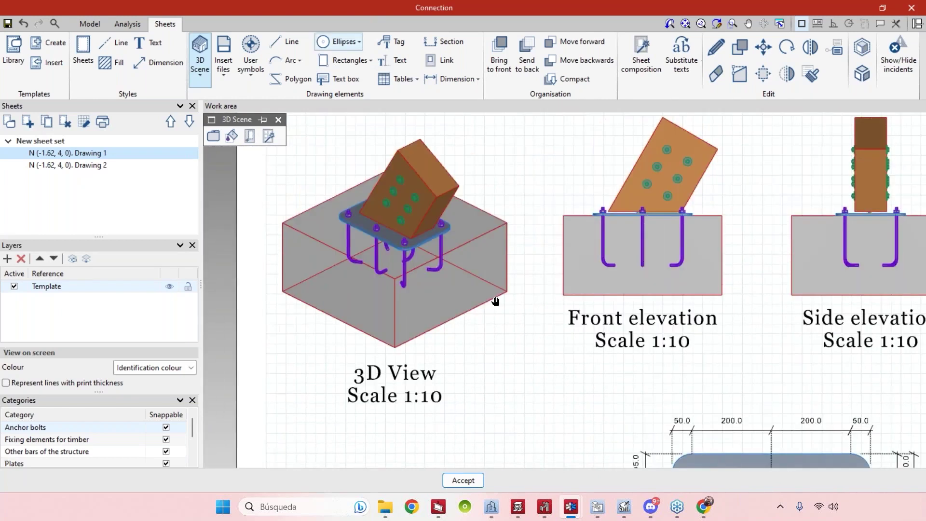
{"action": "middle_click_drag", "start_coordinate": [495, 301], "coordinate": [498, 316]}
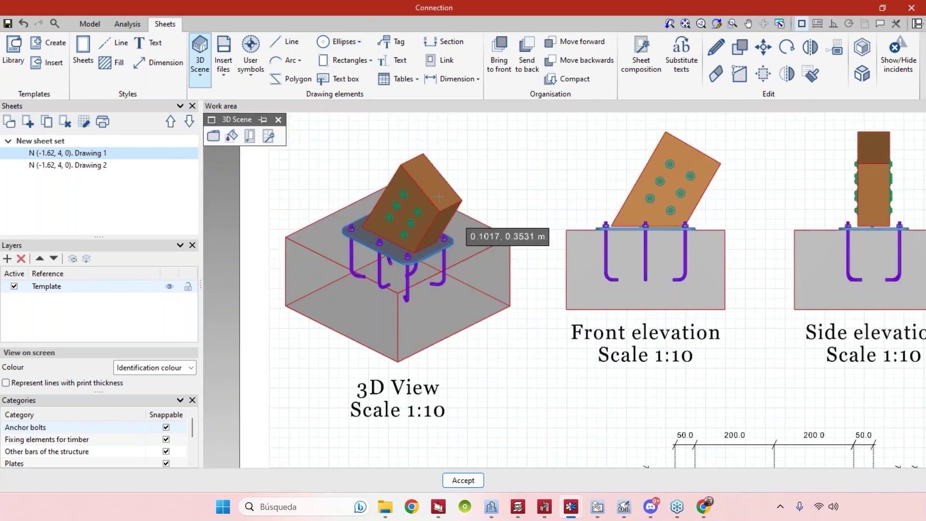
Tag the timber bolts in the 3D View with attribute values only, placing the label below the view's title beside the PLATE1 view
{"action": "left_click", "coordinate": [392, 45]}
{"action": "scroll", "coordinate": [413, 278], "scroll_direction": "up", "scroll_amount": 1}
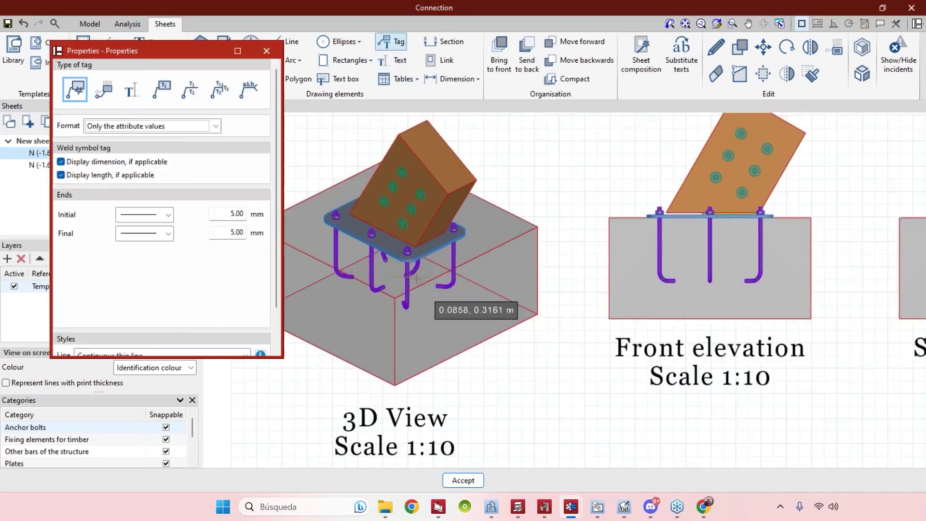
{"action": "scroll", "coordinate": [415, 278], "scroll_direction": "up", "scroll_amount": 1}
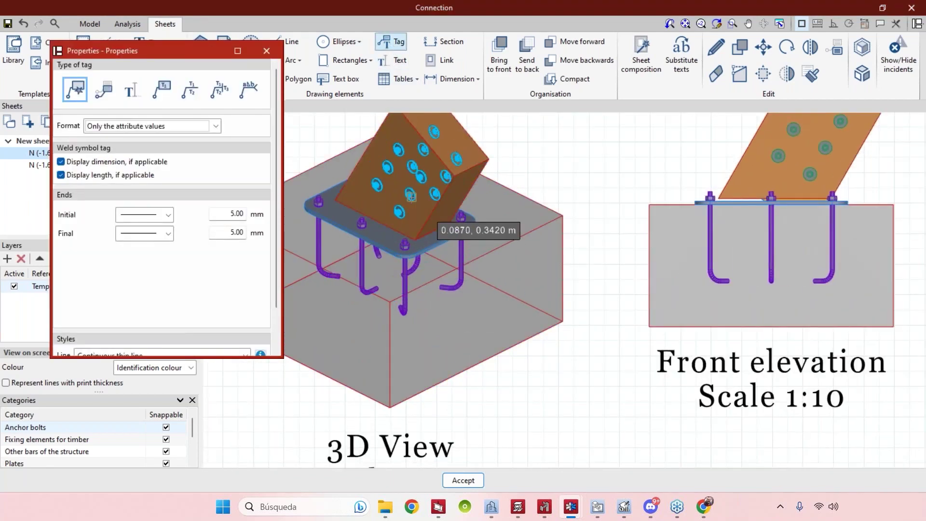
{"action": "scroll", "coordinate": [564, 230], "scroll_direction": "down", "scroll_amount": 4}
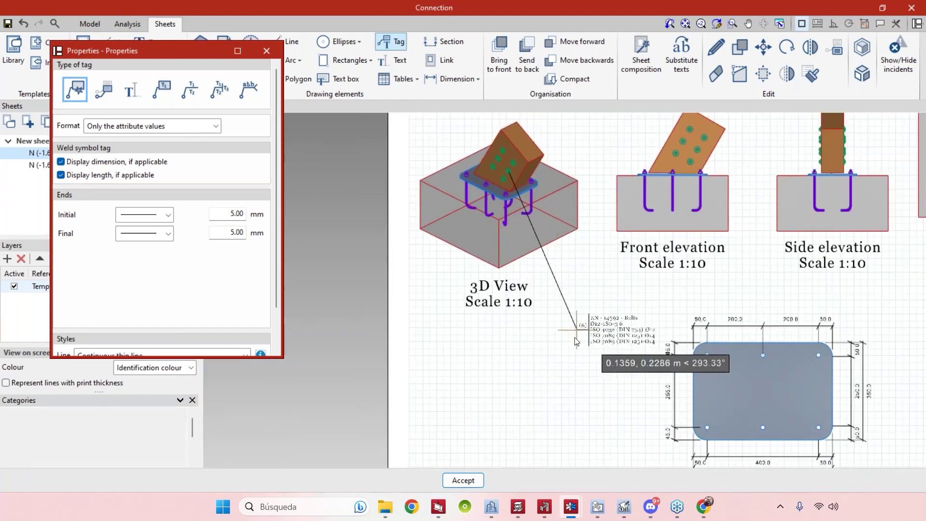
{"action": "left_click", "coordinate": [579, 330]}
{"action": "scroll", "coordinate": [613, 330], "scroll_direction": "down", "scroll_amount": 1}
{"action": "scroll", "coordinate": [612, 330], "scroll_direction": "up", "scroll_amount": 3}
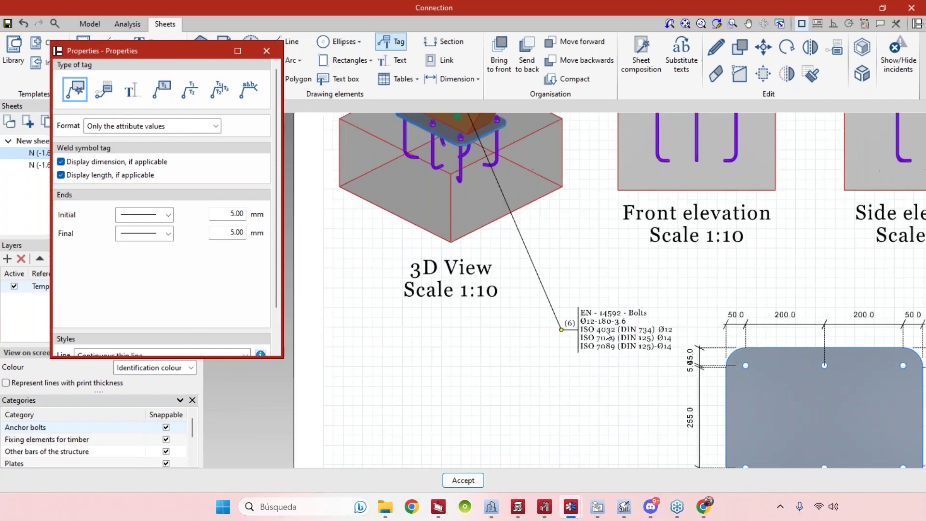
Tag the inclined timber bar in the Front elevation with its attribute values, placing the label to the upper left of the bar
{"action": "middle_click_drag", "start_coordinate": [574, 245], "coordinate": [470, 391]}
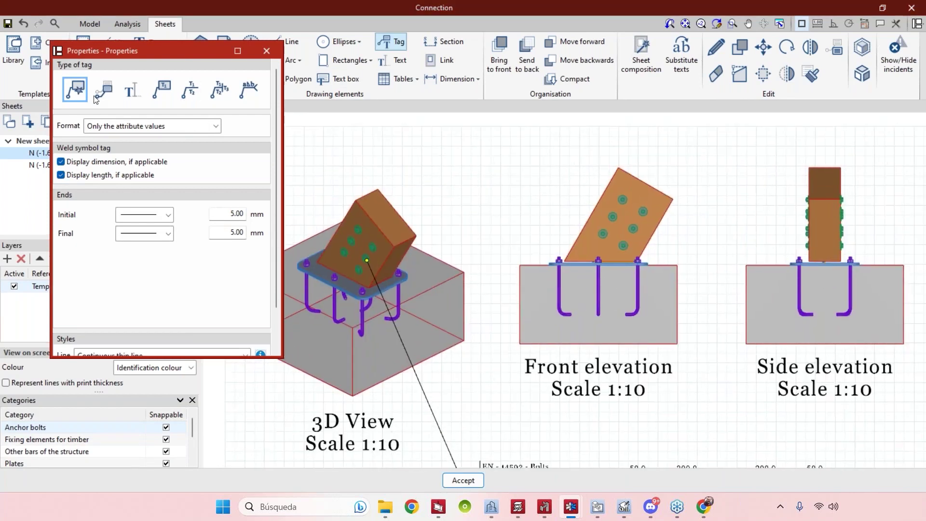
{"action": "left_click", "coordinate": [266, 50]}
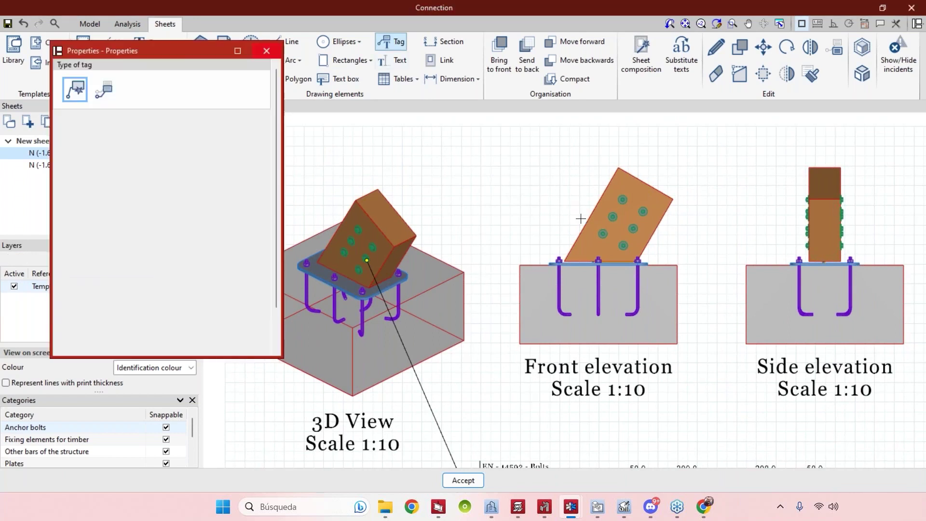
{"action": "left_click", "coordinate": [573, 249]}
{"action": "left_click", "coordinate": [532, 188]}
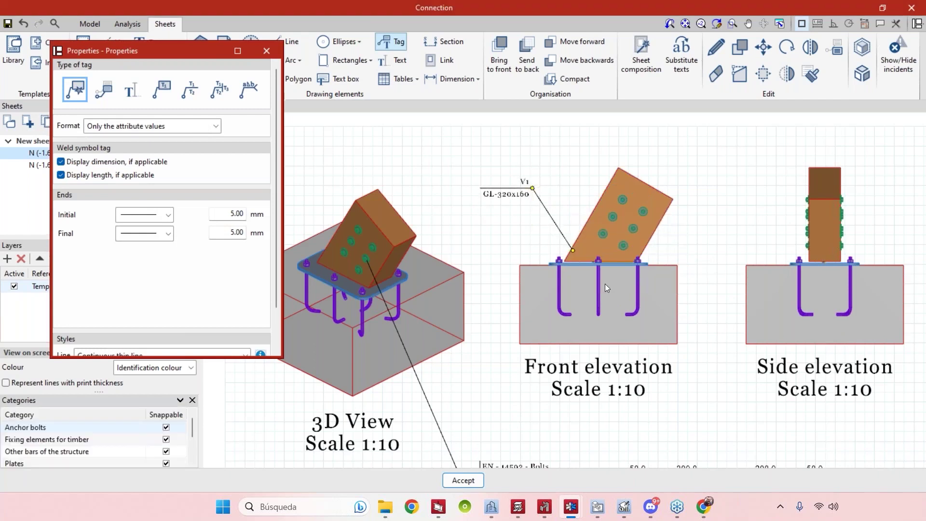
{"action": "scroll", "coordinate": [605, 284], "scroll_direction": "up", "scroll_amount": 1}
{"action": "scroll", "coordinate": [606, 280], "scroll_direction": "up", "scroll_amount": 2}
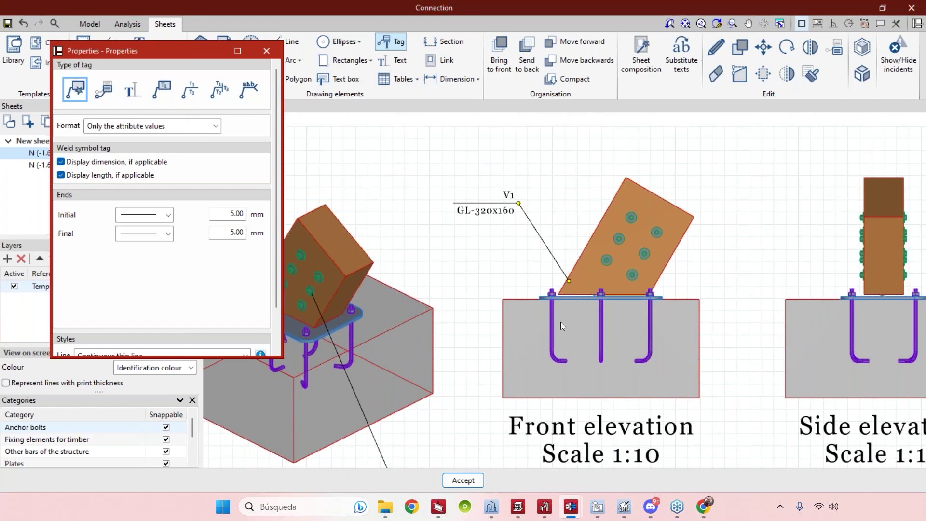
{"action": "scroll", "coordinate": [560, 322], "scroll_direction": "down", "scroll_amount": 1}
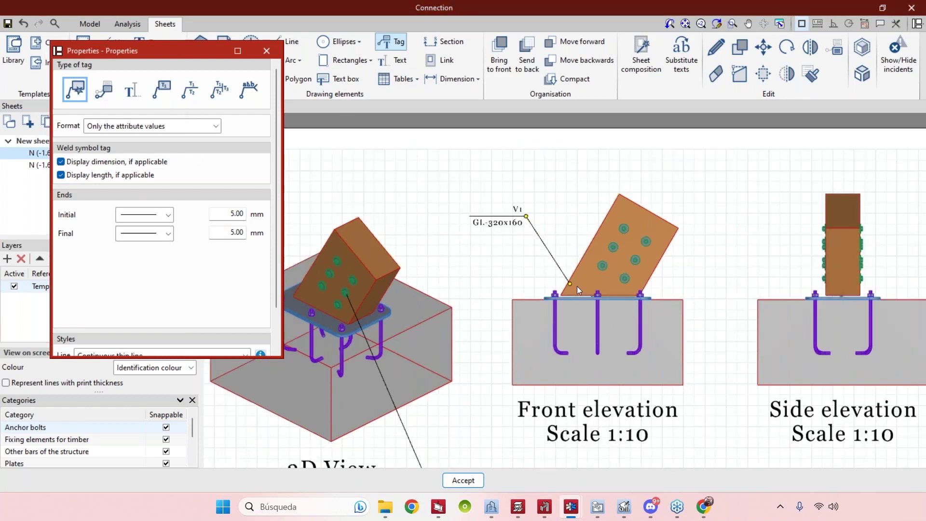
Replace the side text variables of the 3D View's bolt tag with "Your own text"
{"action": "scroll", "coordinate": [577, 286], "scroll_direction": "down", "scroll_amount": 2}
{"action": "scroll", "coordinate": [690, 270], "scroll_direction": "down", "scroll_amount": 2}
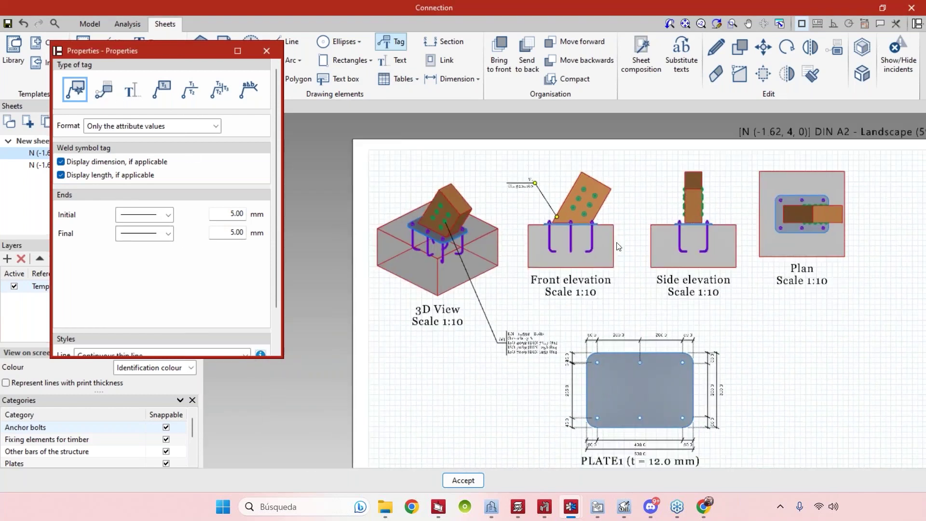
{"action": "scroll", "coordinate": [530, 338], "scroll_direction": "up", "scroll_amount": 4}
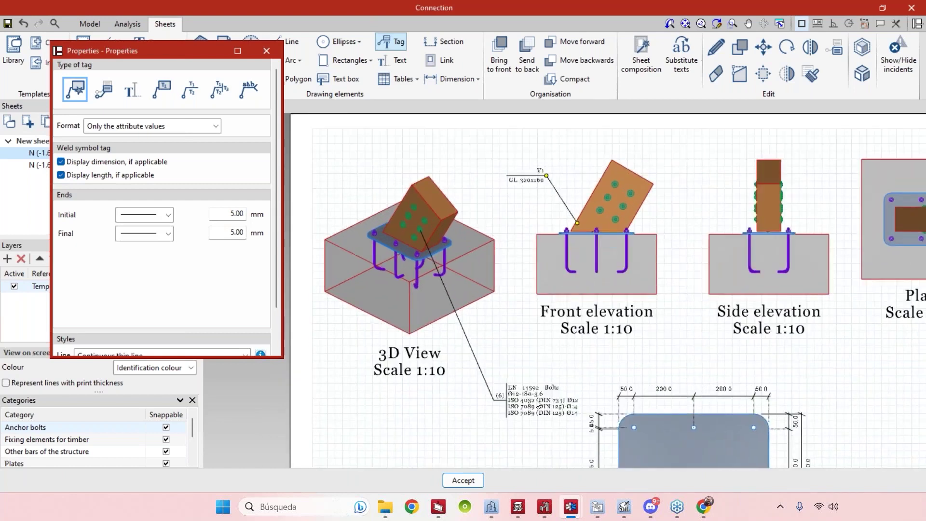
{"action": "scroll", "coordinate": [530, 337], "scroll_direction": "up", "scroll_amount": 1}
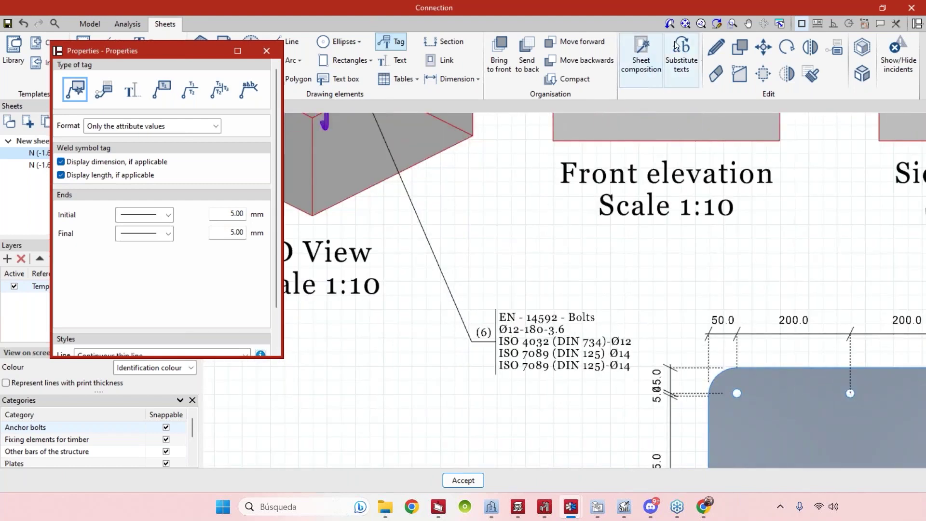
{"action": "left_click", "coordinate": [715, 47]}
{"action": "left_click", "coordinate": [493, 347]}
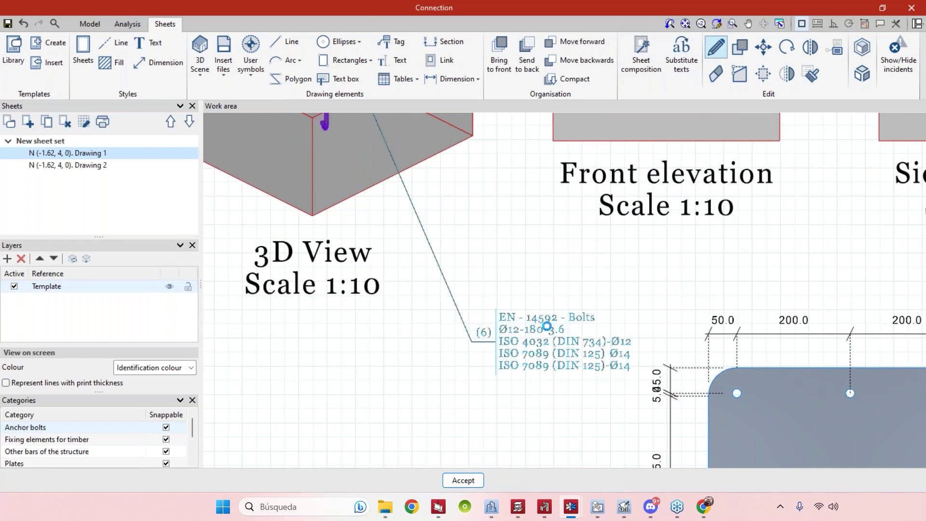
{"action": "left_click", "coordinate": [627, 292]}
{"action": "left_click_drag", "start_coordinate": [626, 291], "coordinate": [524, 251]}
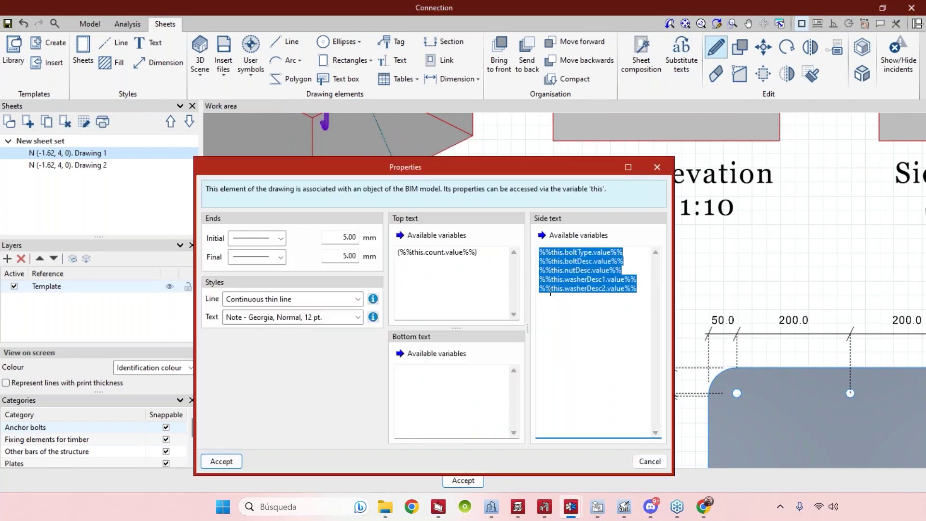
{"action": "type", "text": "Your own text"}
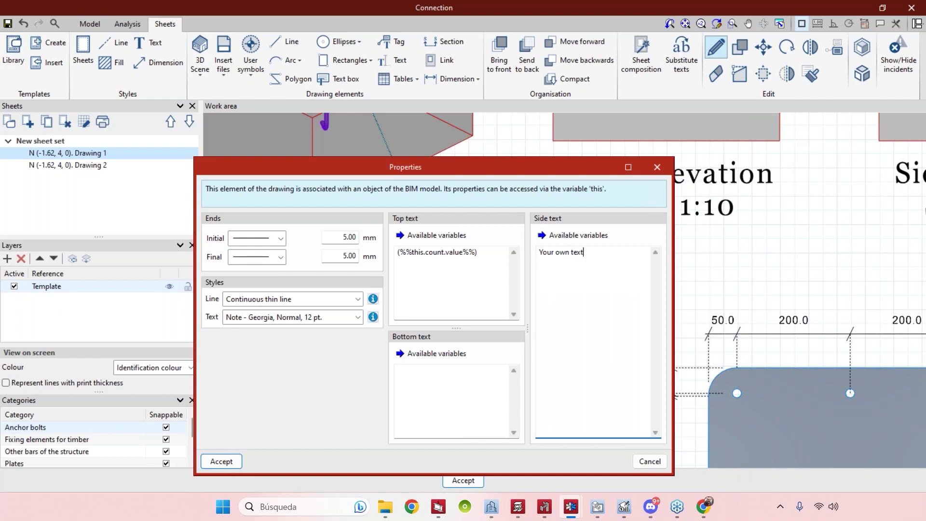
{"action": "left_click", "coordinate": [239, 460]}
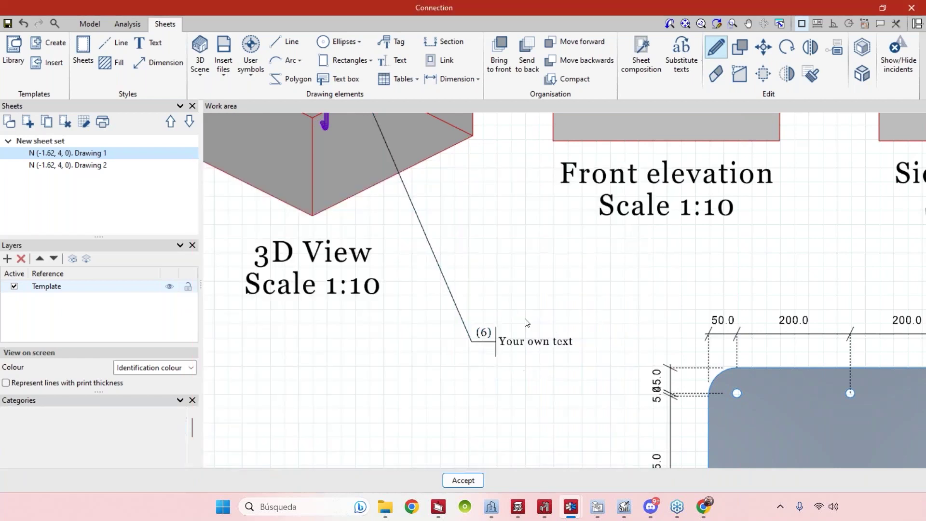
Set the sheet's on-screen display colour to Printing colour
{"action": "scroll", "coordinate": [530, 360], "scroll_direction": "down", "scroll_amount": 3}
{"action": "scroll", "coordinate": [530, 361], "scroll_direction": "down", "scroll_amount": 3}
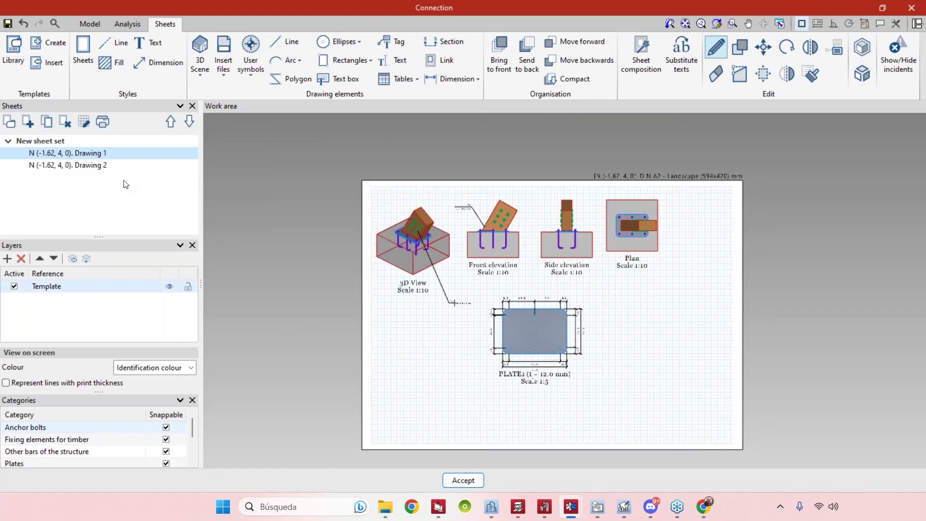
{"action": "left_click", "coordinate": [413, 236]}
{"action": "scroll", "coordinate": [655, 326], "scroll_direction": "up", "scroll_amount": 2}
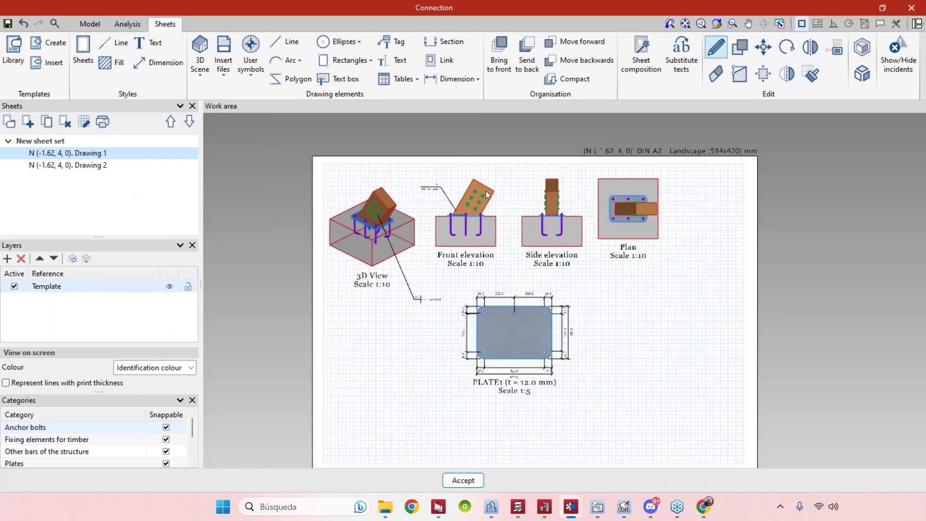
{"action": "scroll", "coordinate": [593, 289], "scroll_direction": "up", "scroll_amount": 2}
{"action": "scroll", "coordinate": [596, 343], "scroll_direction": "down", "scroll_amount": 1}
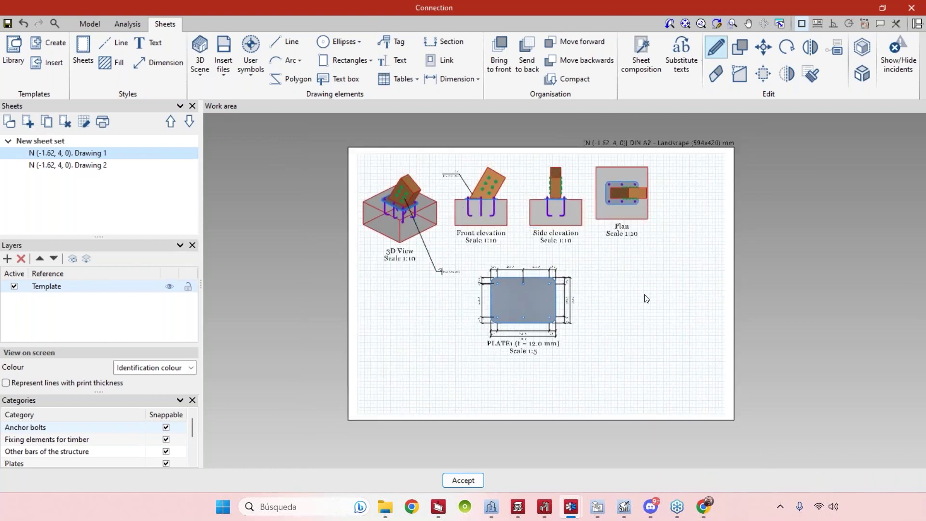
{"action": "scroll", "coordinate": [635, 319], "scroll_direction": "down", "scroll_amount": 1}
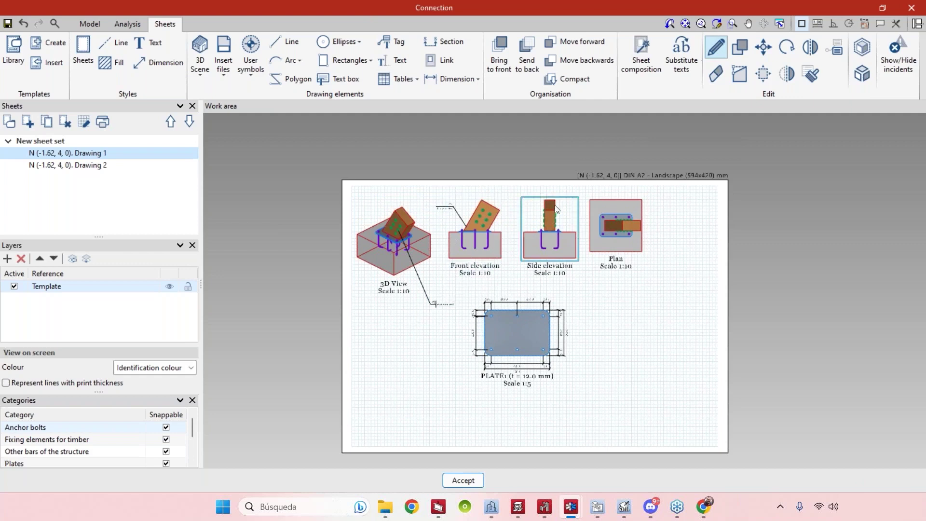
{"action": "left_click", "coordinate": [149, 368]}
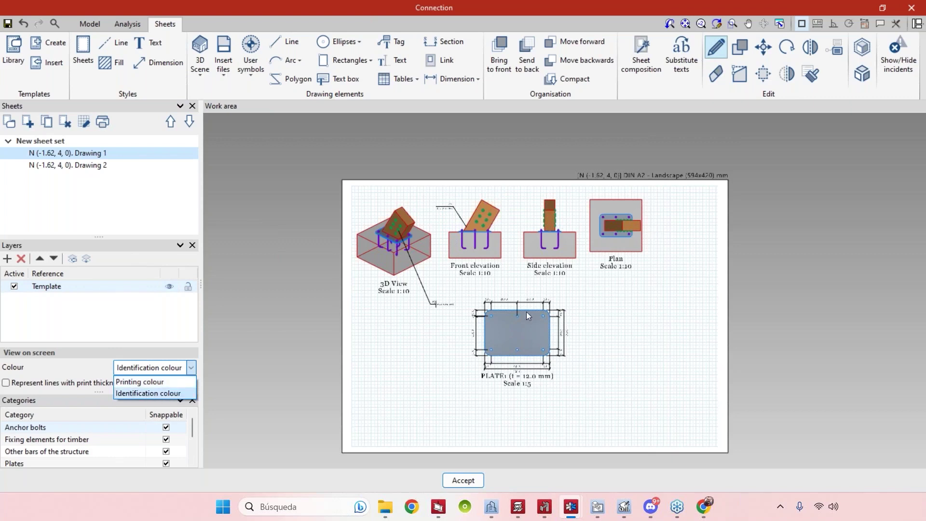
{"action": "left_click", "coordinate": [140, 381]}
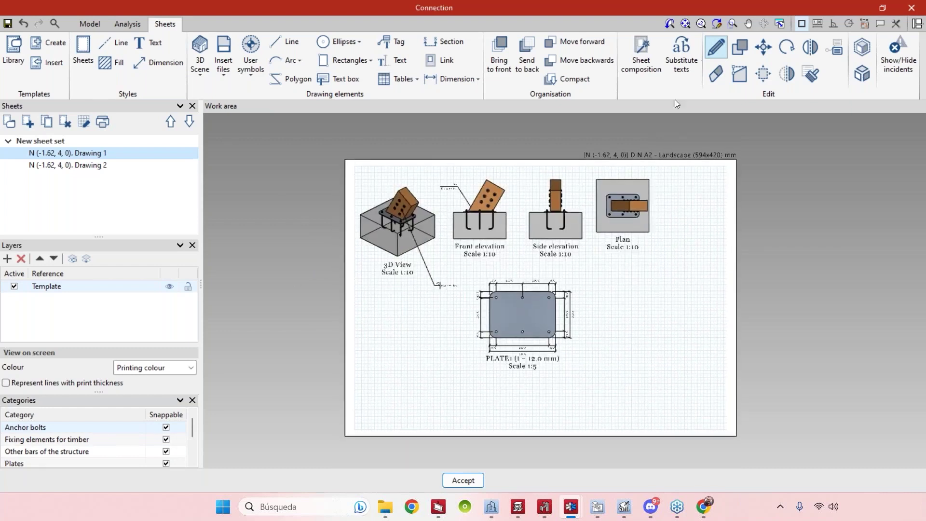
Try to orbit the model inside the Plan scene to an oblique 3D angle
{"action": "left_click", "coordinate": [636, 221]}
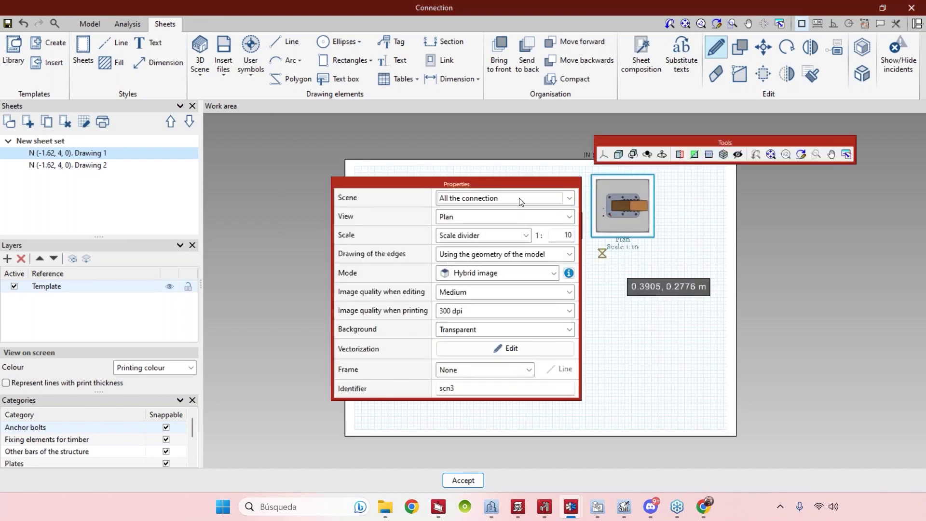
{"action": "mouse_move", "coordinate": [640, 227]}
{"action": "middle_mouse_down"}
{"action": "mouse_move", "coordinate": [628, 204]}
{"action": "mouse_move", "coordinate": [633, 241]}
{"action": "middle_mouse_up"}
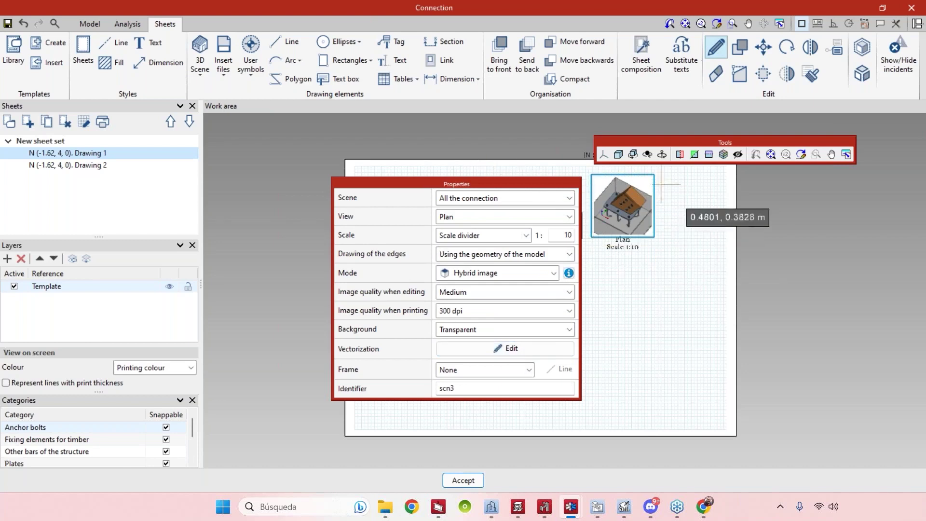
{"action": "left_click", "coordinate": [673, 235]}
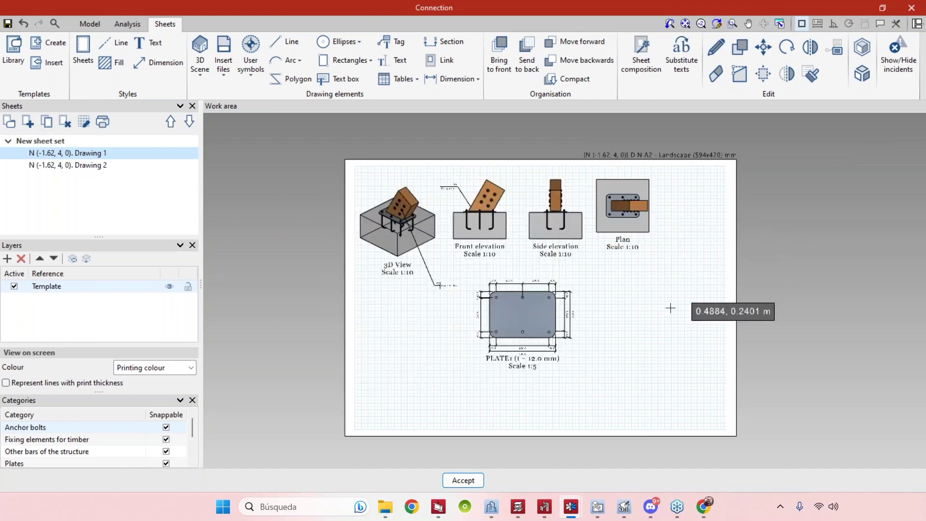
Move the Plan view down to the right of the PLATE1 view, and shift the Side elevation right, above it
{"action": "scroll", "coordinate": [667, 306], "scroll_direction": "down", "scroll_amount": 1}
{"action": "left_click", "coordinate": [763, 47]}
{"action": "left_click", "coordinate": [651, 244]}
{"action": "left_click", "coordinate": [675, 332]}
{"action": "left_click", "coordinate": [576, 241]}
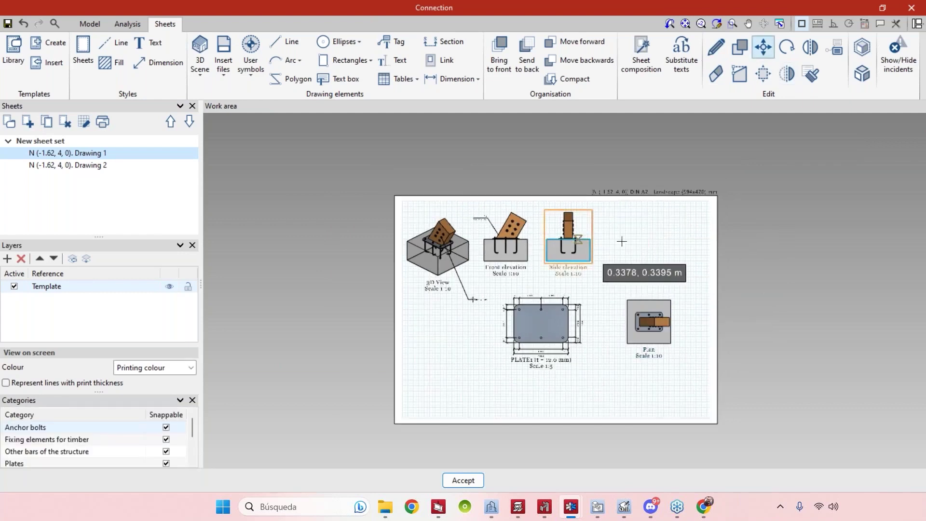
{"action": "left_click", "coordinate": [646, 241]}
{"action": "scroll", "coordinate": [577, 375], "scroll_direction": "down", "scroll_amount": 1}
{"action": "scroll", "coordinate": [577, 375], "scroll_direction": "up", "scroll_amount": 1}
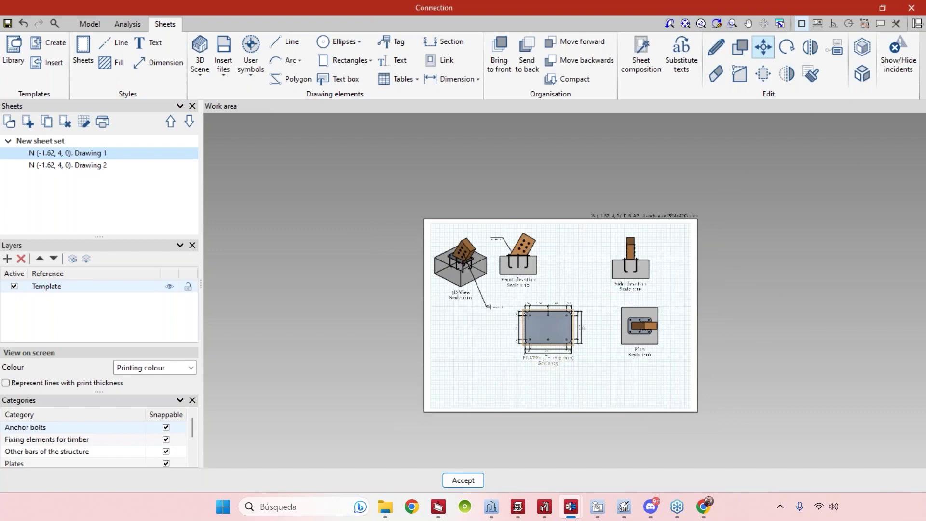
Move the PLATE1 view with its dimensions and title down to the sheet's lower edge, below the Front elevation
{"action": "left_click_drag", "start_coordinate": [606, 382], "coordinate": [506, 304]}
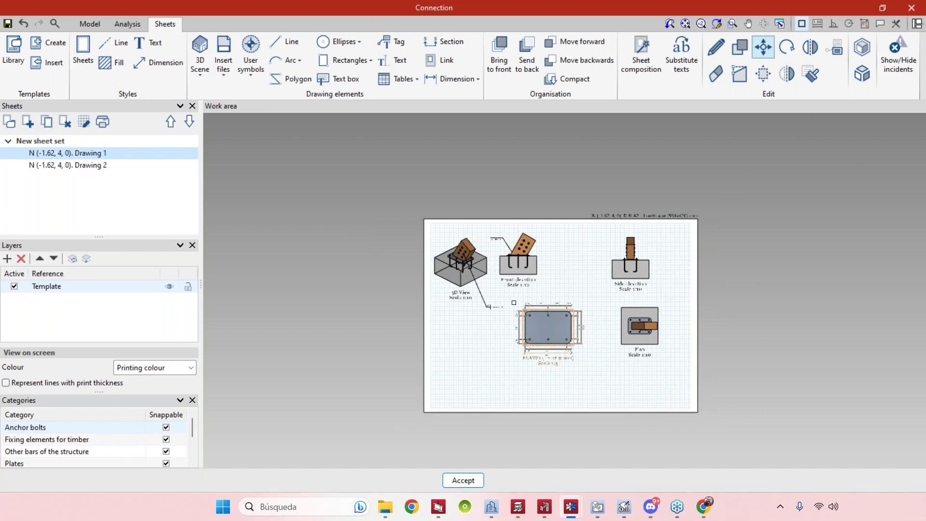
{"action": "left_click", "coordinate": [574, 351]}
{"action": "left_click", "coordinate": [543, 394]}
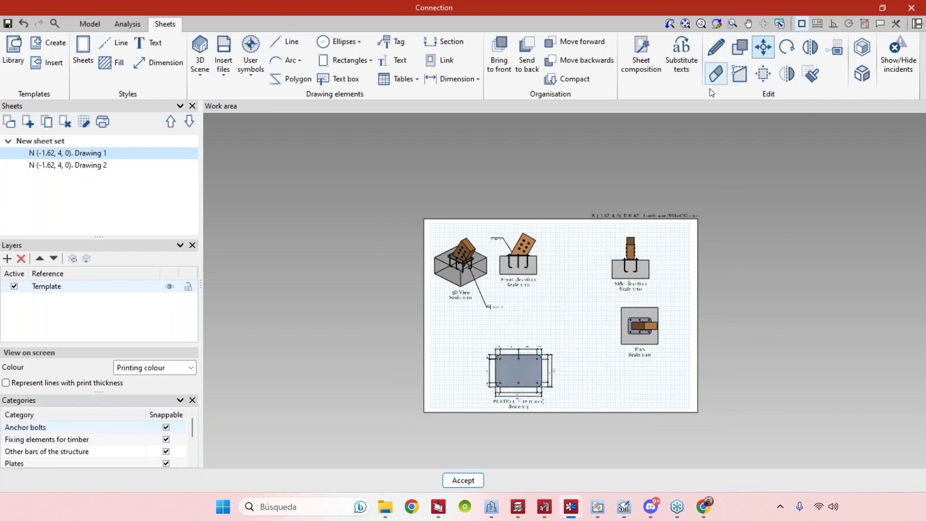
Delete the Plan view together with its title from the sheet
{"action": "left_click", "coordinate": [715, 73]}
{"action": "left_click_drag", "start_coordinate": [699, 400], "coordinate": [609, 303]}
{"action": "key", "text": "Delete"}
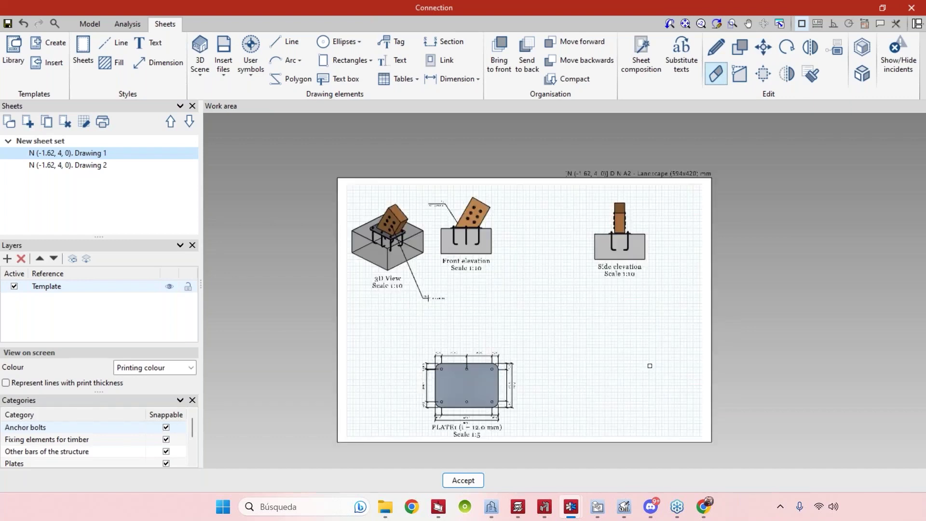
{"action": "scroll", "coordinate": [649, 366], "scroll_direction": "up", "scroll_amount": 1}
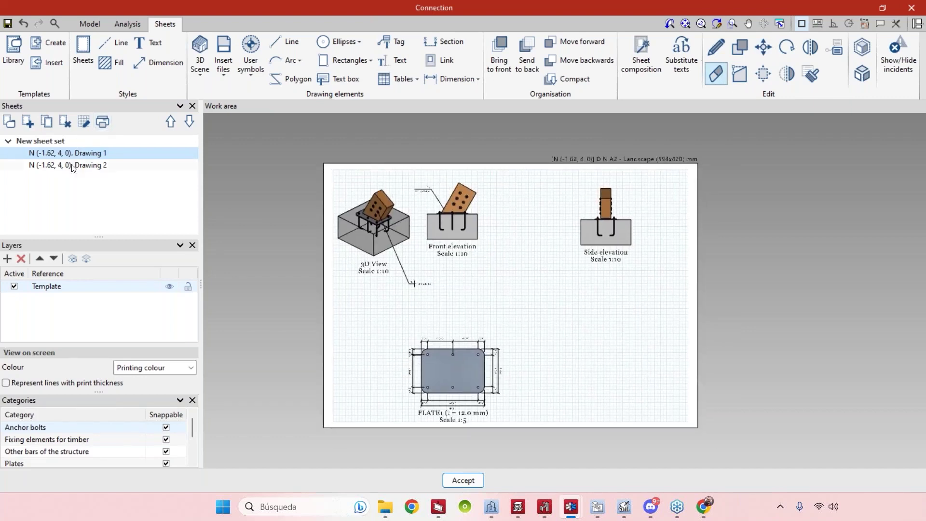
Examine the print settings for the drawing sheets and the available printing devices, leaving without printing
{"action": "left_click", "coordinate": [108, 128]}
{"action": "left_click", "coordinate": [629, 299]}
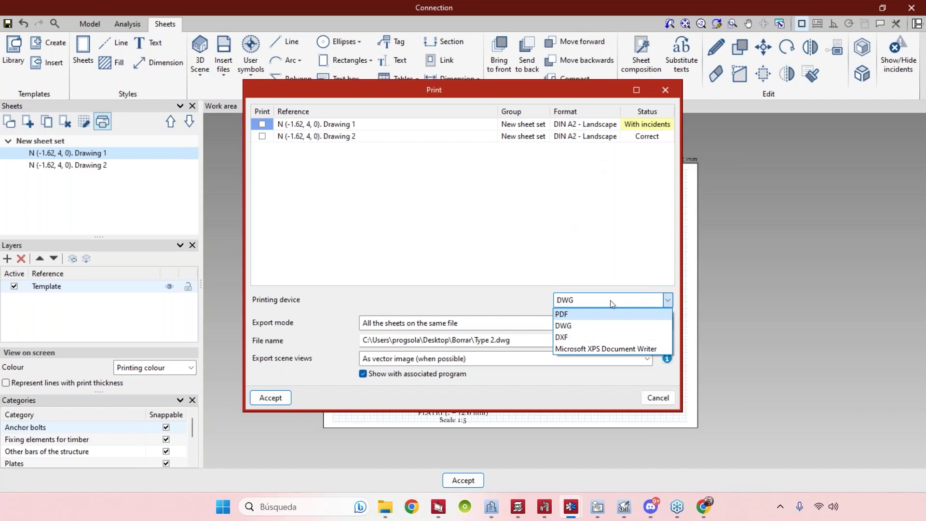
{"action": "left_click", "coordinate": [550, 256]}
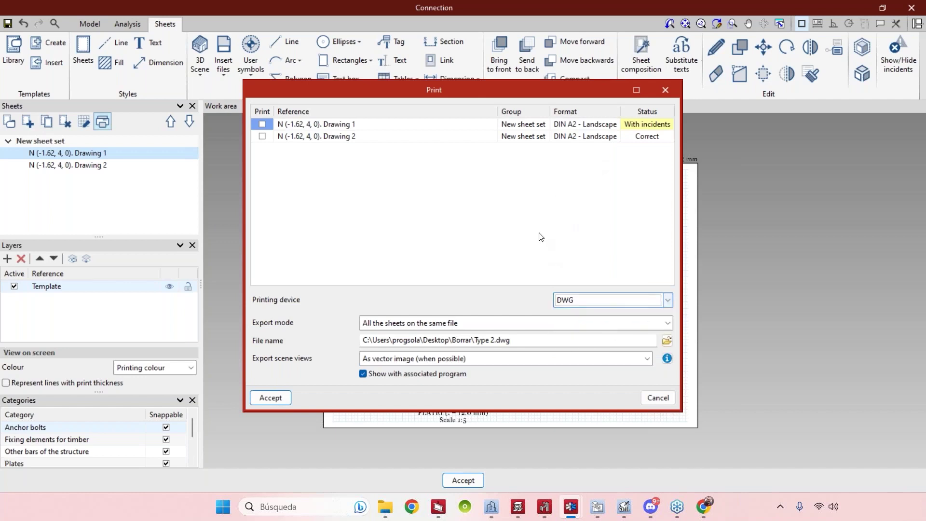
{"action": "left_click", "coordinate": [658, 398]}
{"action": "mouse_move", "coordinate": [569, 291]}
{"action": "middle_mouse_down"}
{"action": "mouse_move", "coordinate": [550, 265]}
{"action": "mouse_move", "coordinate": [545, 285]}
{"action": "middle_mouse_up"}
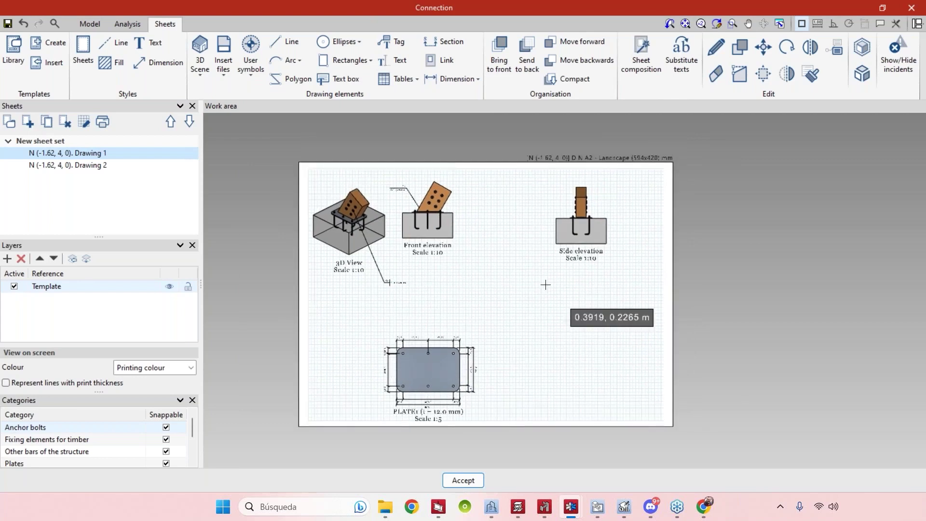
{"action": "scroll", "coordinate": [509, 313], "scroll_direction": "down", "scroll_amount": 1}
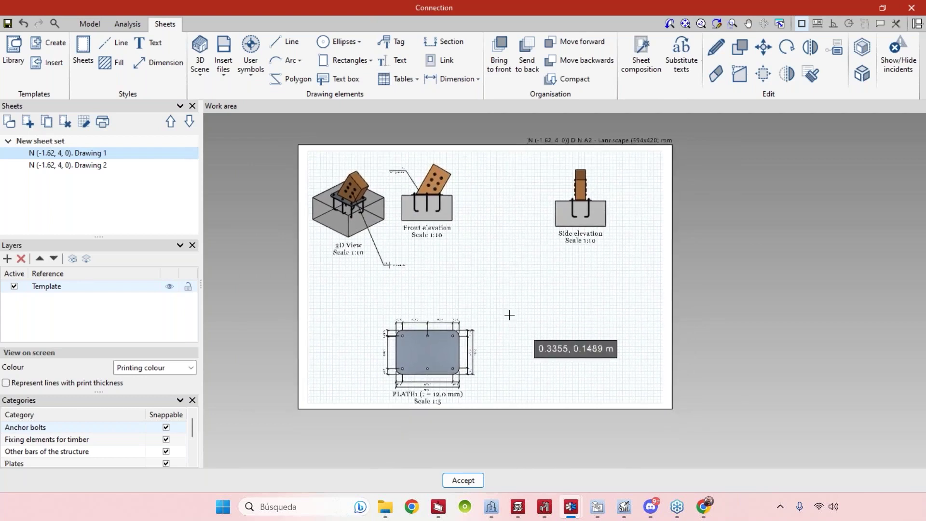
Switch to the Urban Park - Twisted portal project in Open BIM Layout and examine its Elevations sheet
{"action": "middle_click_drag", "start_coordinate": [511, 320], "coordinate": [533, 337]}
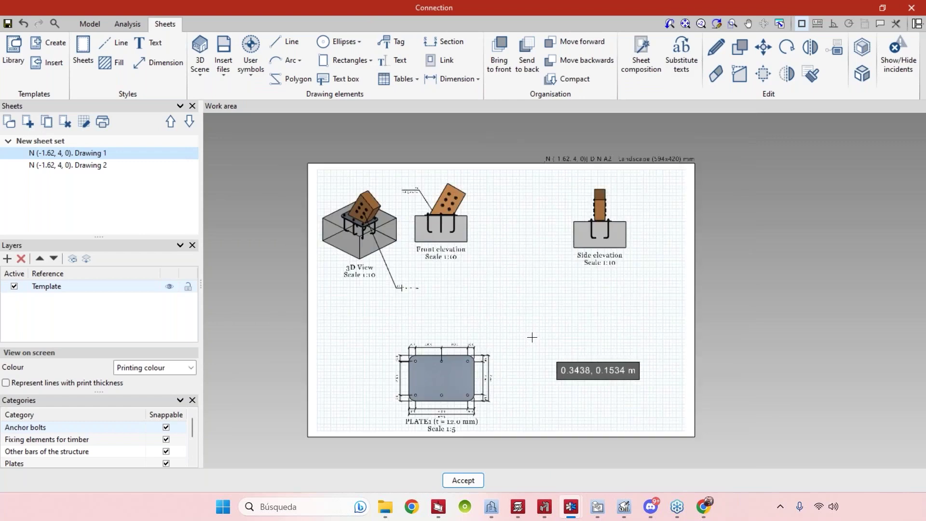
{"action": "mouse_move", "coordinate": [601, 504]}
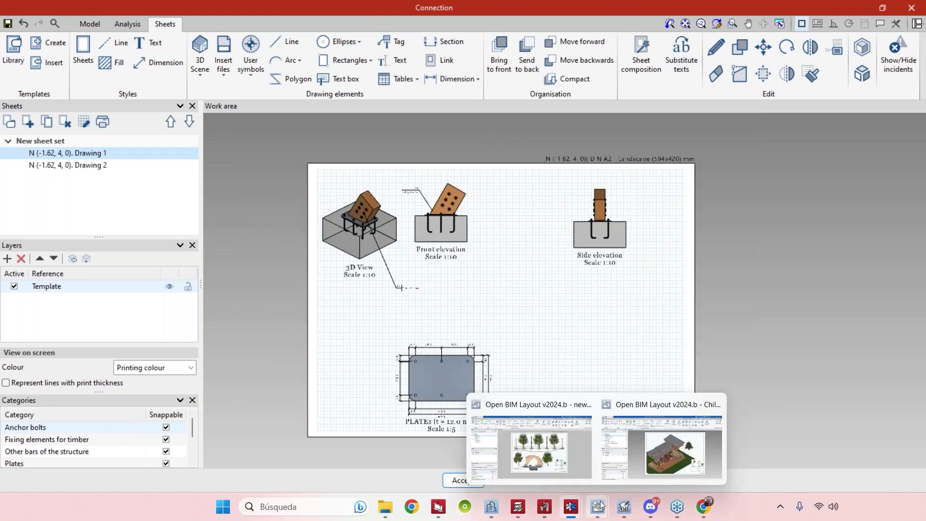
{"action": "left_click", "coordinate": [531, 446]}
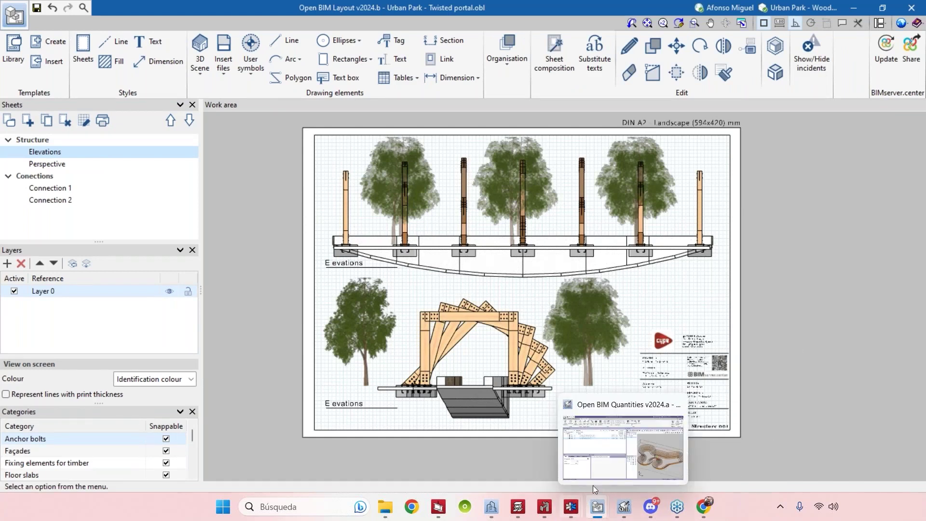
{"action": "mouse_move", "coordinate": [571, 507]}
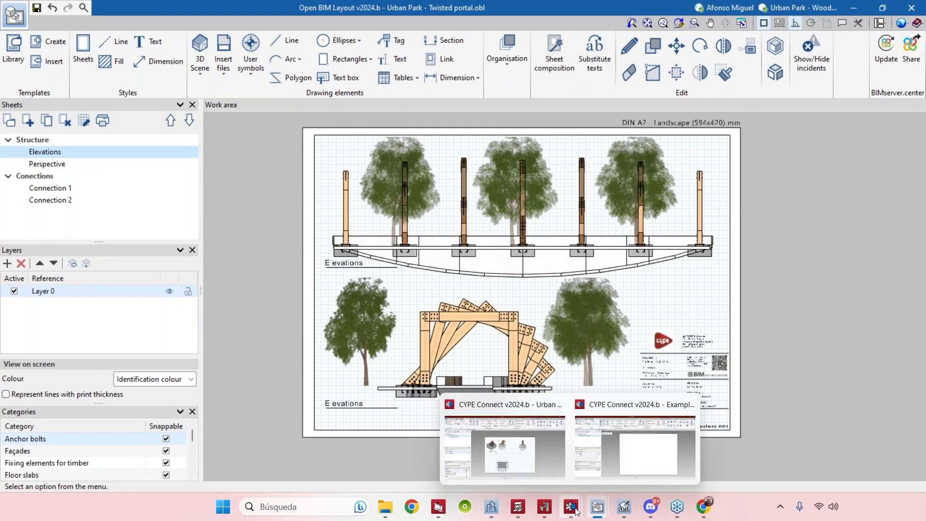
{"action": "left_click", "coordinate": [518, 457]}
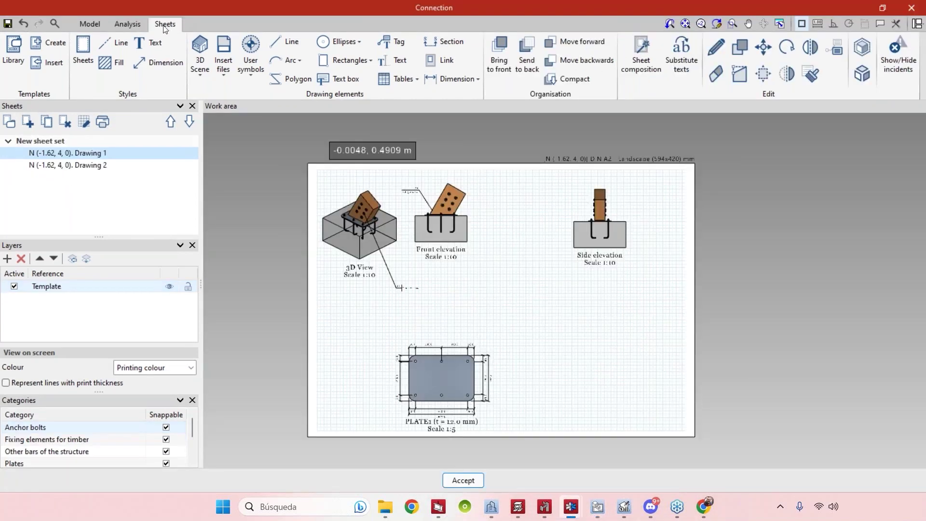
{"action": "mouse_move", "coordinate": [597, 506]}
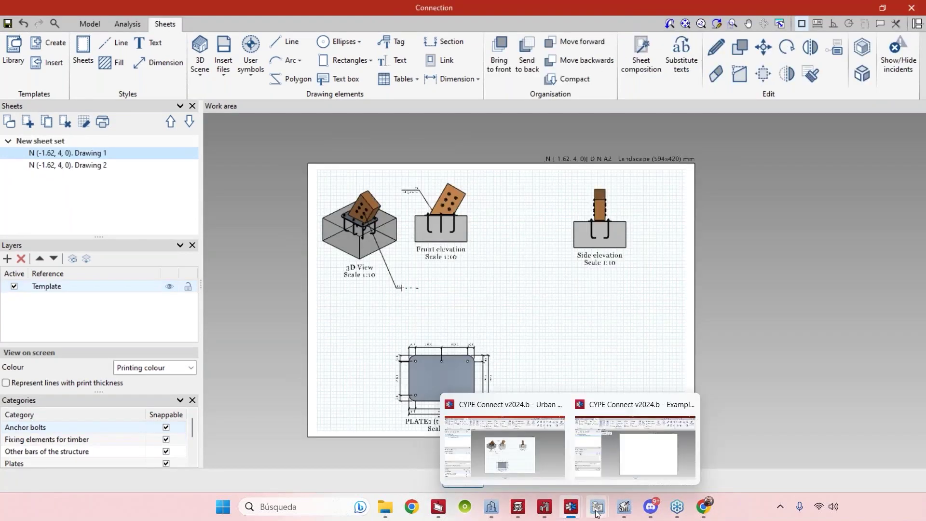
{"action": "left_click", "coordinate": [547, 448]}
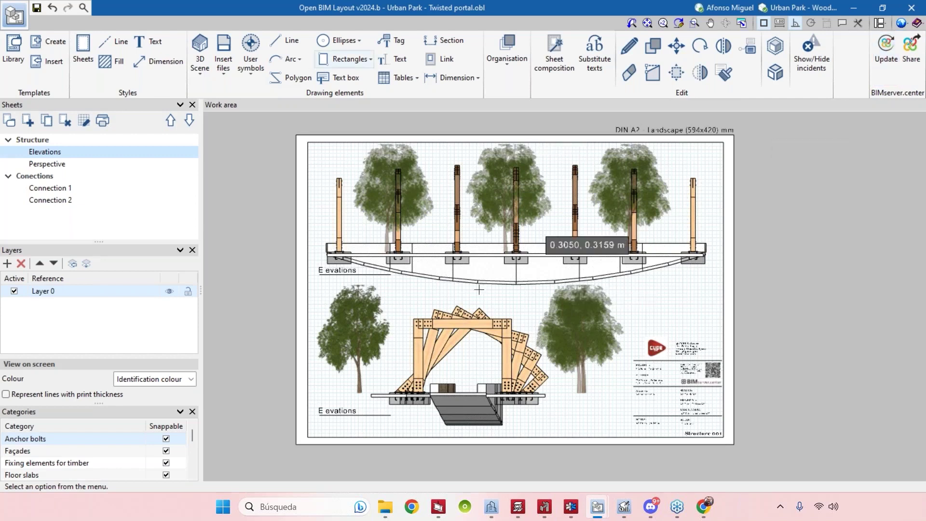
{"action": "scroll", "coordinate": [627, 296], "scroll_direction": "up", "scroll_amount": 2}
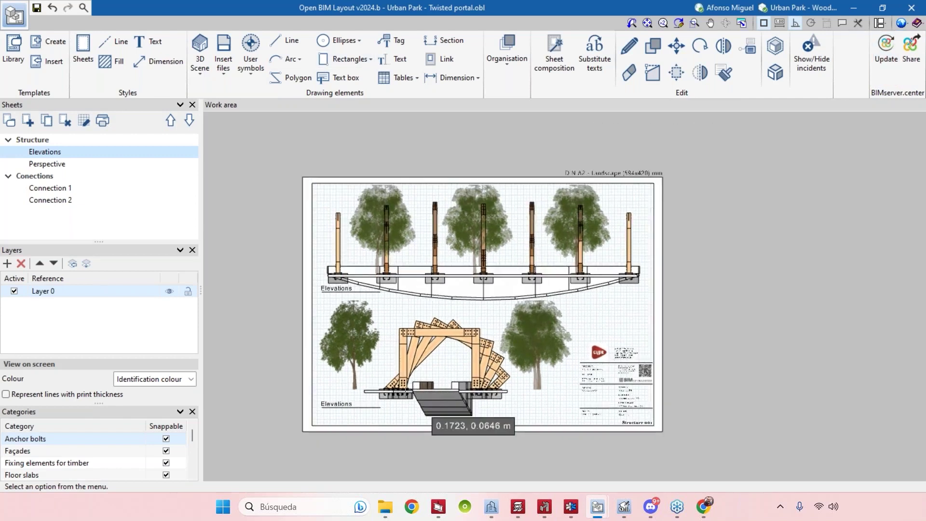
{"action": "scroll", "coordinate": [404, 390], "scroll_direction": "up", "scroll_amount": 2}
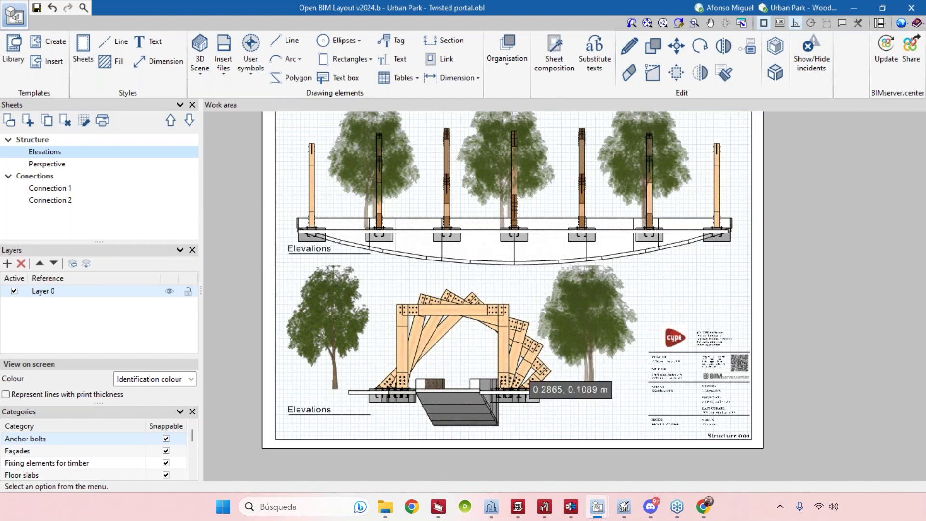
{"action": "scroll", "coordinate": [447, 359], "scroll_direction": "down", "scroll_amount": 1}
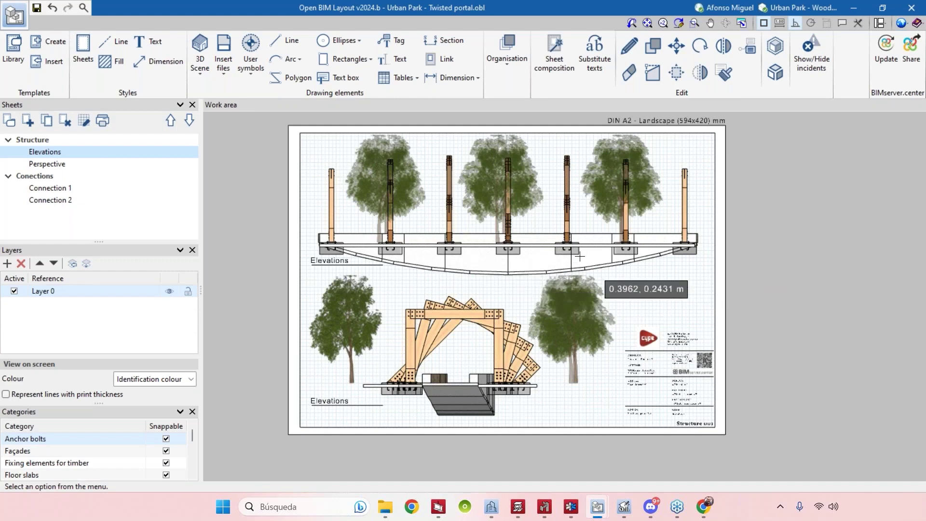
Open the Perspective sheet of the Structure set and examine the portal frame views and the title block
{"action": "left_click", "coordinate": [51, 165]}
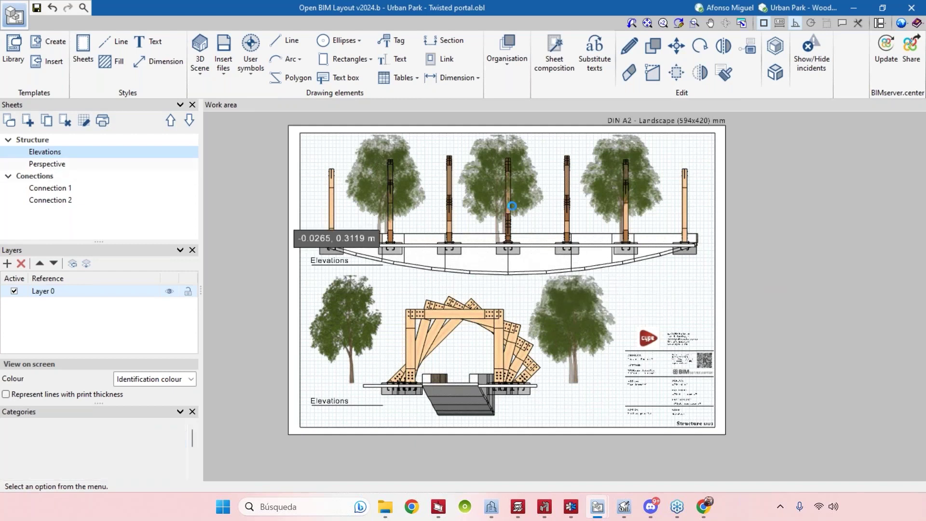
{"action": "scroll", "coordinate": [484, 311], "scroll_direction": "up", "scroll_amount": 2}
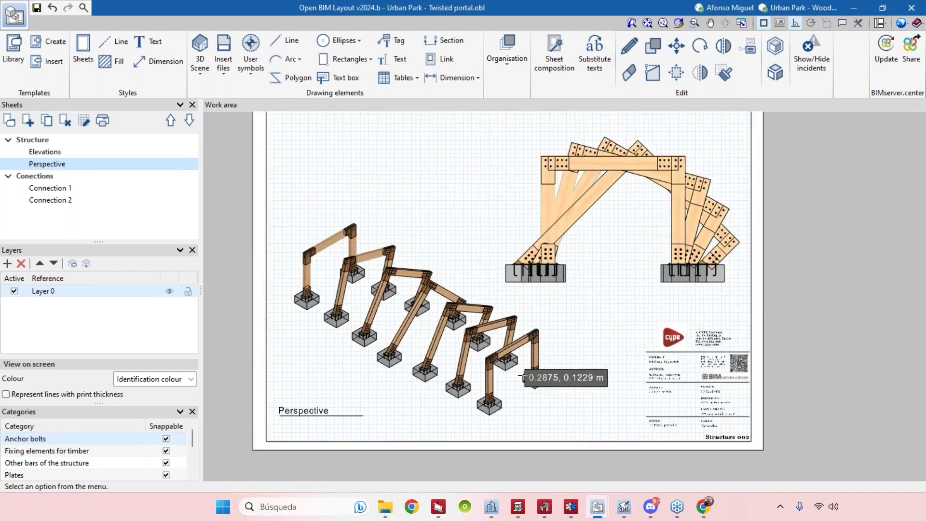
{"action": "scroll", "coordinate": [484, 311], "scroll_direction": "down", "scroll_amount": 2}
{"action": "scroll", "coordinate": [470, 251], "scroll_direction": "up", "scroll_amount": 1}
{"action": "scroll", "coordinate": [465, 237], "scroll_direction": "down", "scroll_amount": 1}
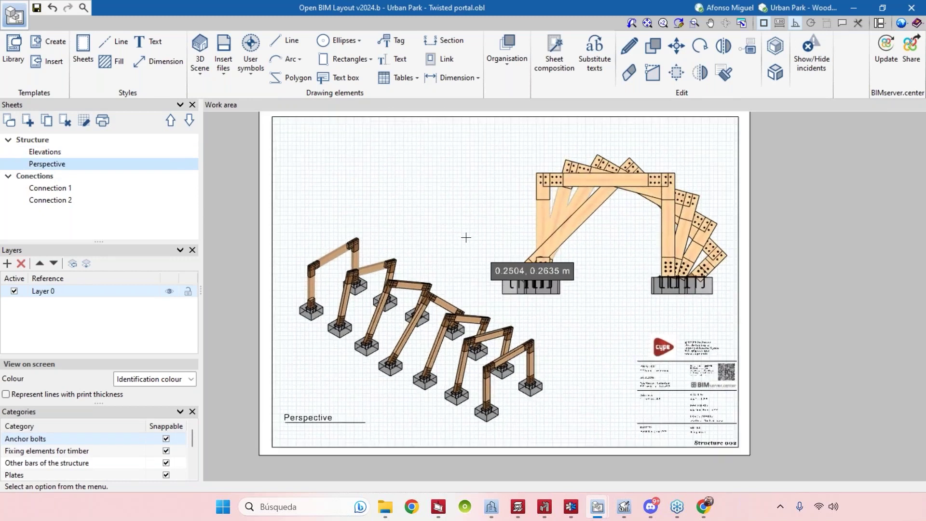
{"action": "scroll", "coordinate": [466, 238], "scroll_direction": "down", "scroll_amount": 2}
{"action": "scroll", "coordinate": [666, 357], "scroll_direction": "up", "scroll_amount": 1}
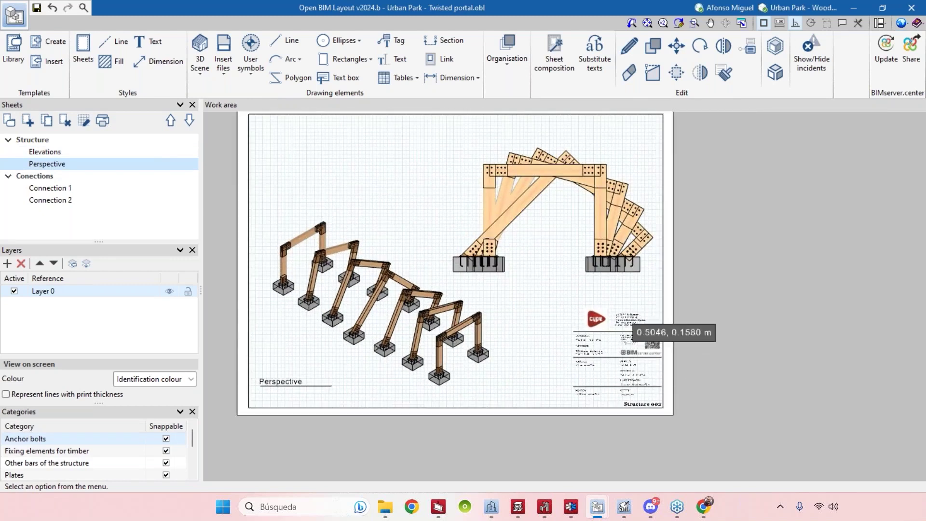
{"action": "scroll", "coordinate": [684, 193], "scroll_direction": "down", "scroll_amount": 1}
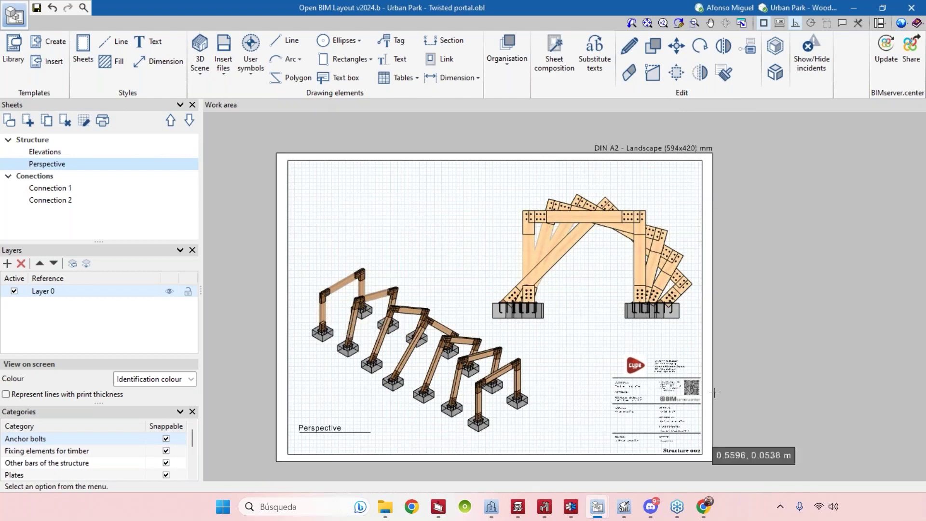
{"action": "scroll", "coordinate": [636, 424], "scroll_direction": "up", "scroll_amount": 1}
{"action": "scroll", "coordinate": [660, 451], "scroll_direction": "up", "scroll_amount": 2}
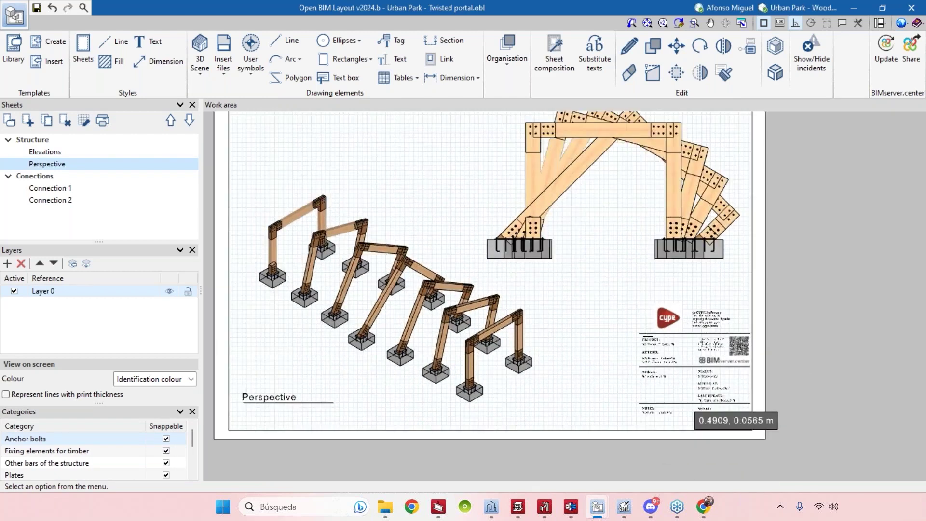
{"action": "scroll", "coordinate": [381, 261], "scroll_direction": "down", "scroll_amount": 3}
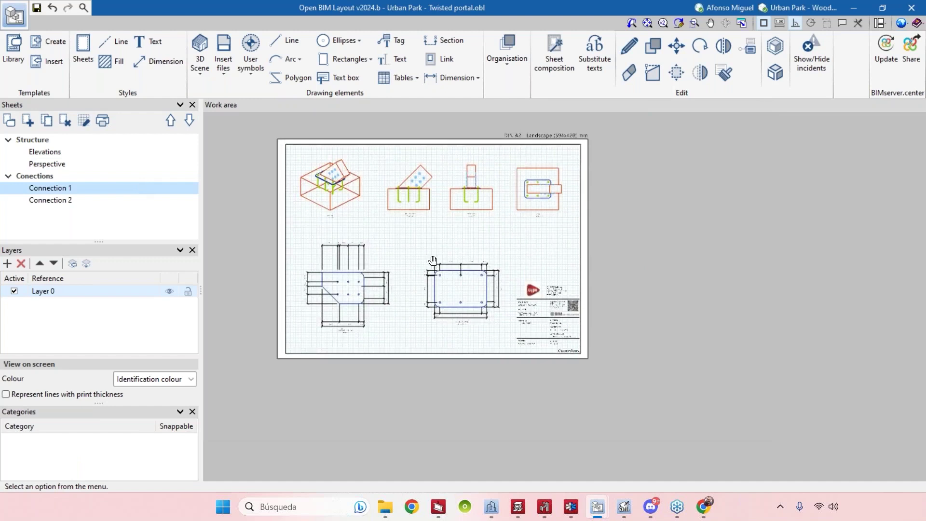
Examine the Connection 1 and Connection 2 sheets, including the base plate details and Connection 2's title block
{"action": "scroll", "coordinate": [379, 256], "scroll_direction": "up", "scroll_amount": 1}
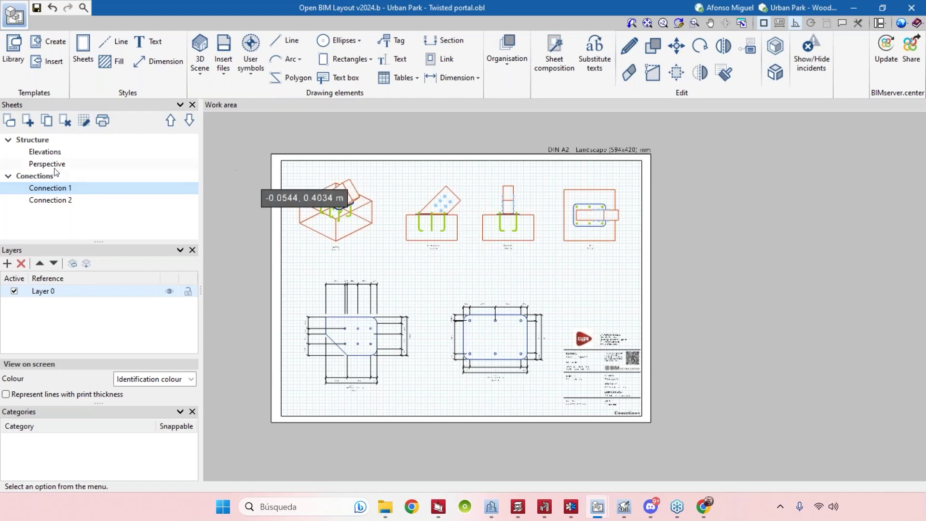
{"action": "left_click", "coordinate": [55, 201]}
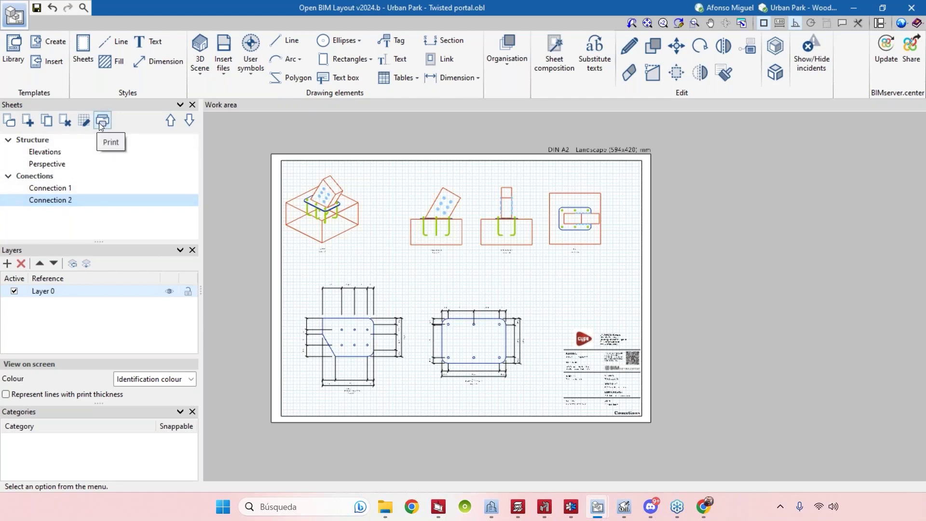
{"action": "scroll", "coordinate": [646, 381], "scroll_direction": "up", "scroll_amount": 3}
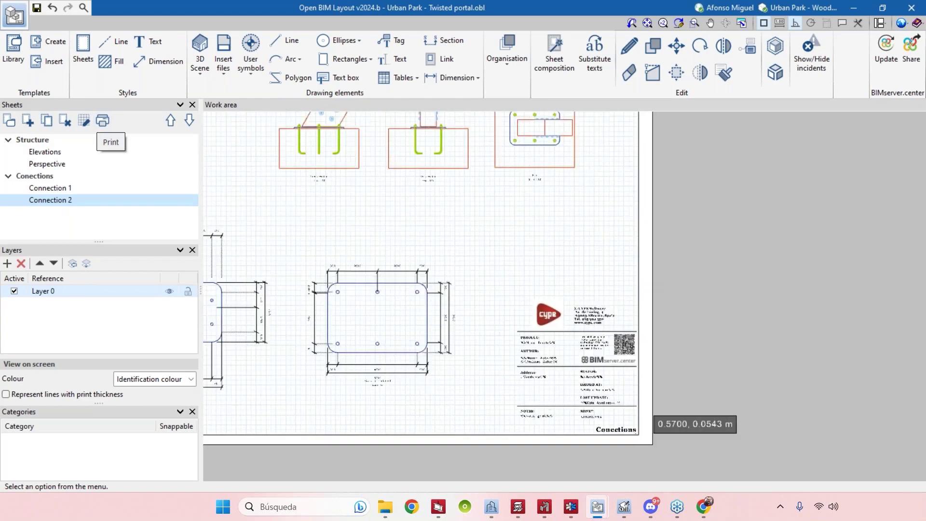
{"action": "scroll", "coordinate": [596, 232], "scroll_direction": "up", "scroll_amount": 2}
{"action": "scroll", "coordinate": [627, 371], "scroll_direction": "down", "scroll_amount": 2}
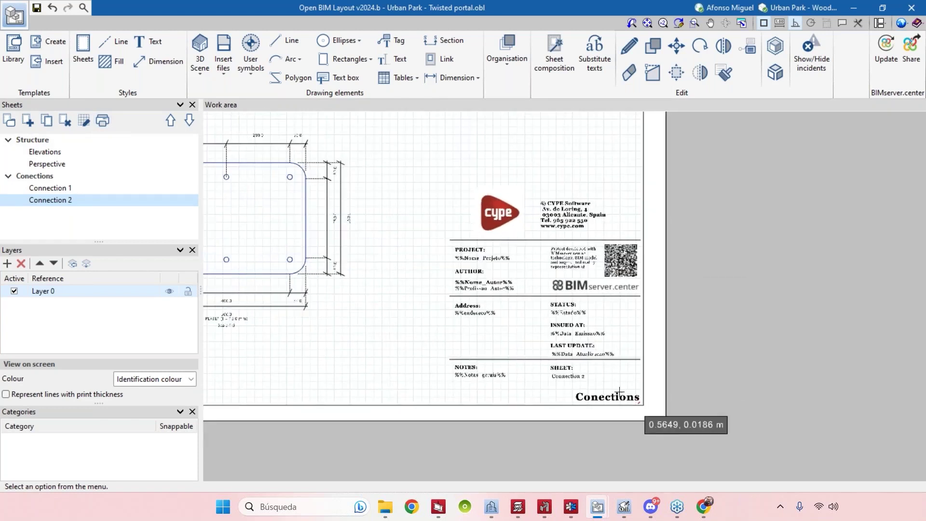
{"action": "scroll", "coordinate": [620, 388], "scroll_direction": "down", "scroll_amount": 3}
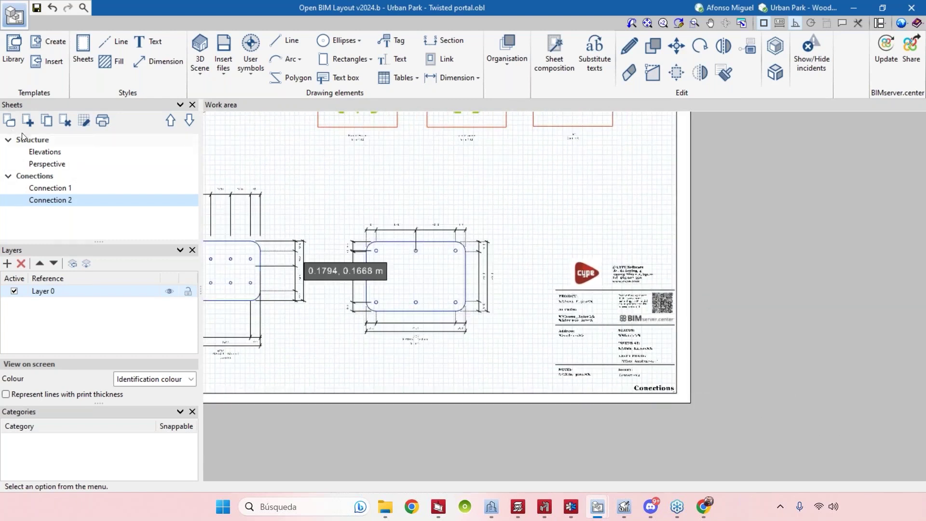
{"action": "scroll", "coordinate": [443, 233], "scroll_direction": "down", "scroll_amount": 3}
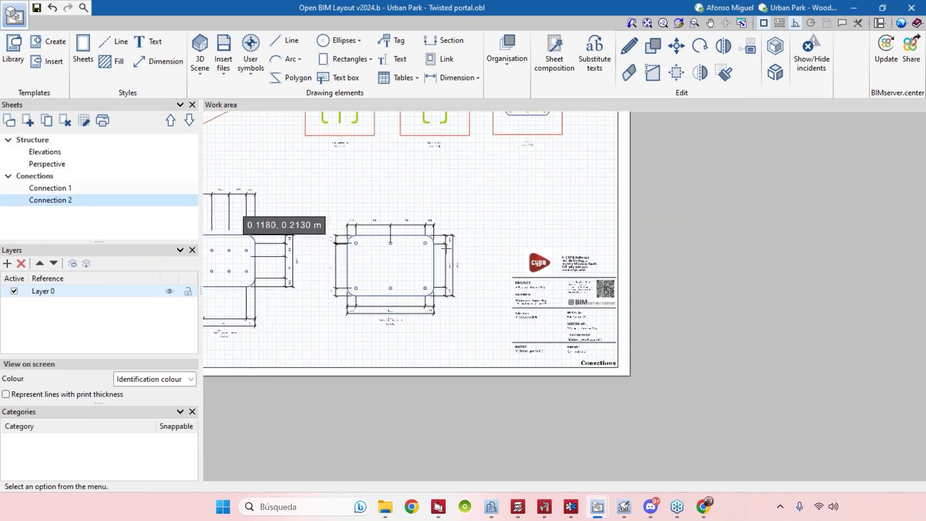
{"action": "middle_click_drag", "start_coordinate": [526, 234], "coordinate": [675, 306]}
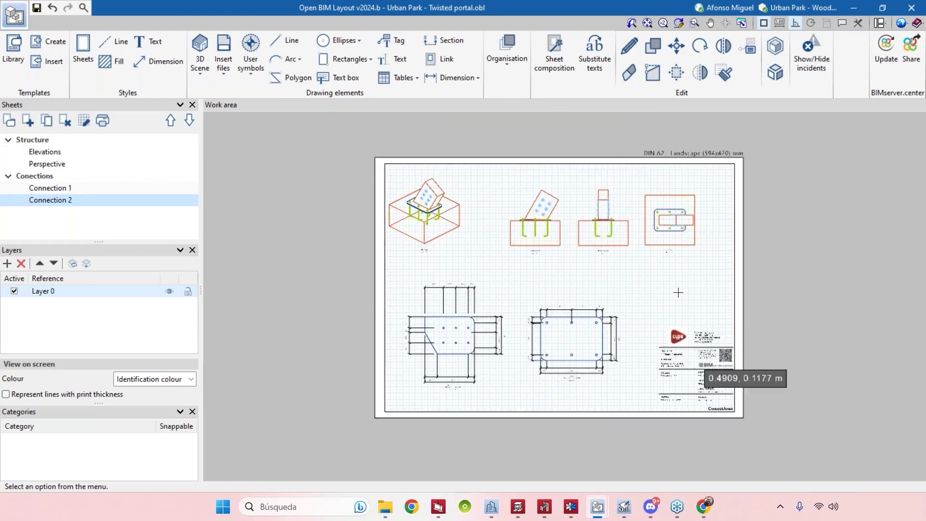
{"action": "middle_click_drag", "start_coordinate": [691, 301], "coordinate": [674, 304]}
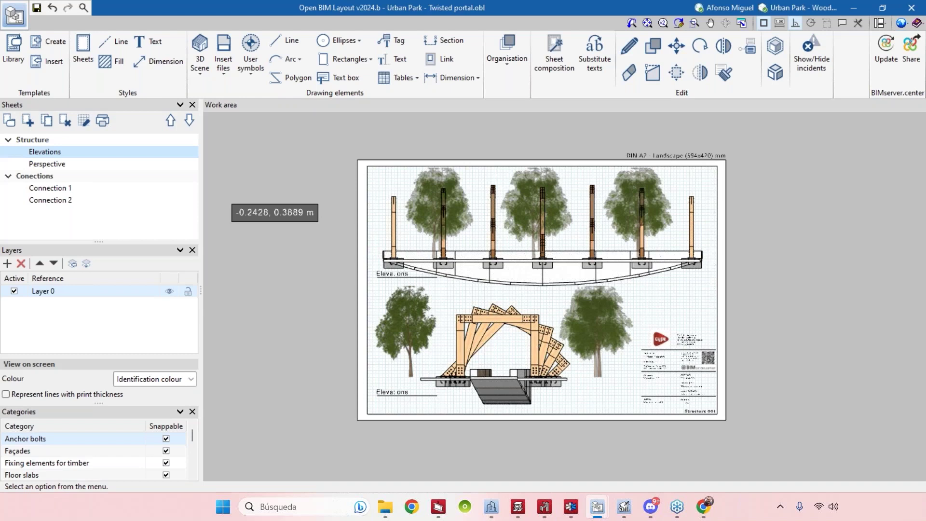
Switch to the Chill Deck House project in Open BIM Layout and review its perspective and floor plan sheets
{"action": "middle_click_drag", "start_coordinate": [647, 298], "coordinate": [641, 322]}
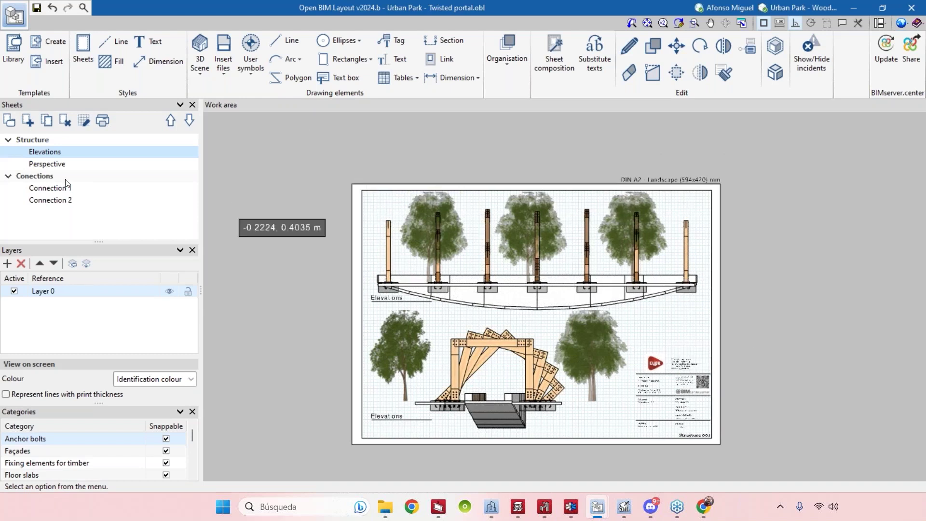
{"action": "mouse_move", "coordinate": [597, 506]}
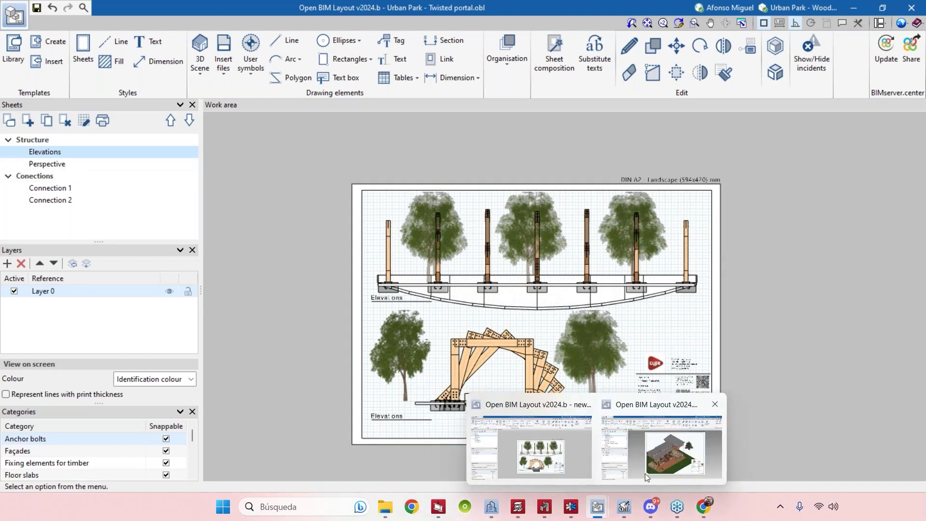
{"action": "left_click", "coordinate": [647, 476]}
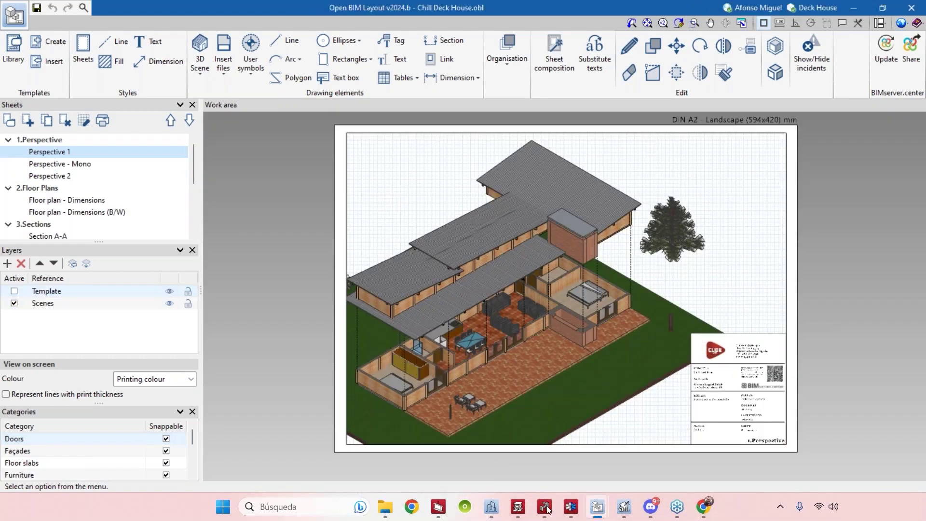
{"action": "left_click", "coordinate": [81, 164]}
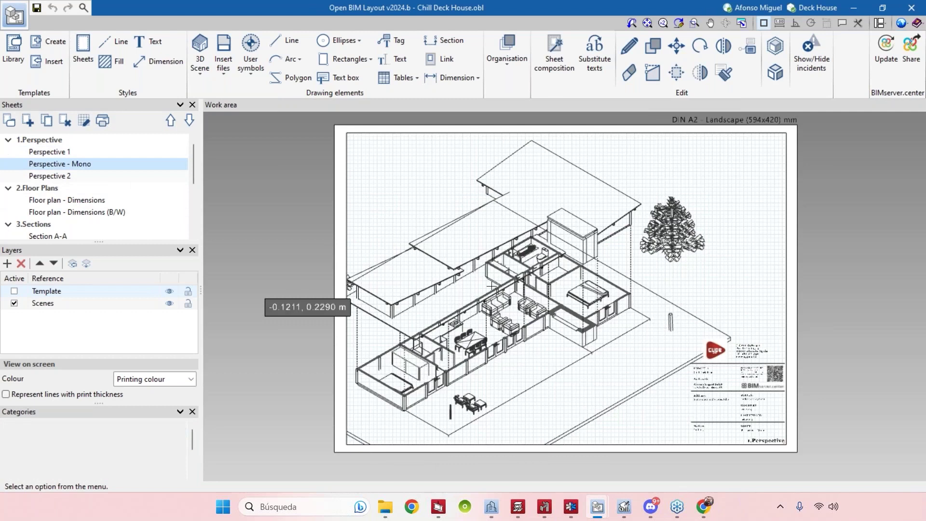
{"action": "key", "text": "Down"}
{"action": "left_click", "coordinate": [62, 201]}
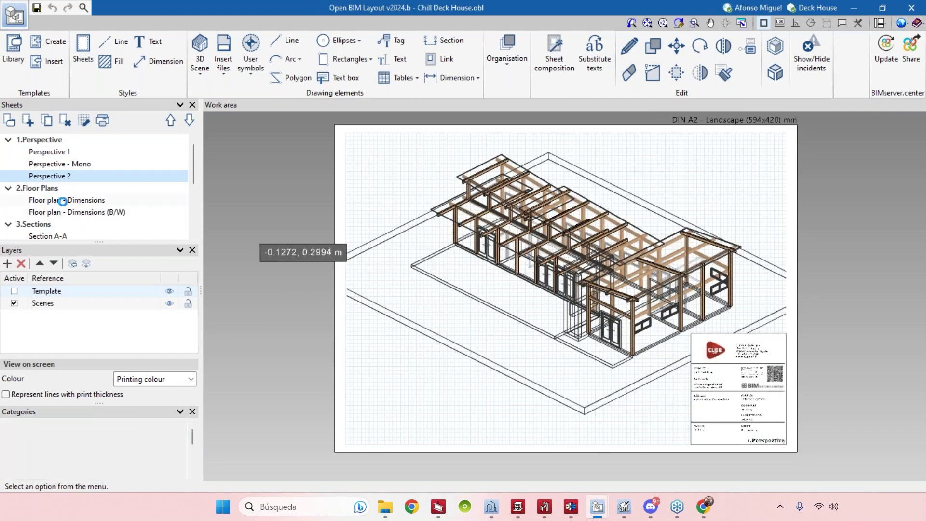
{"action": "left_click", "coordinate": [68, 213]}
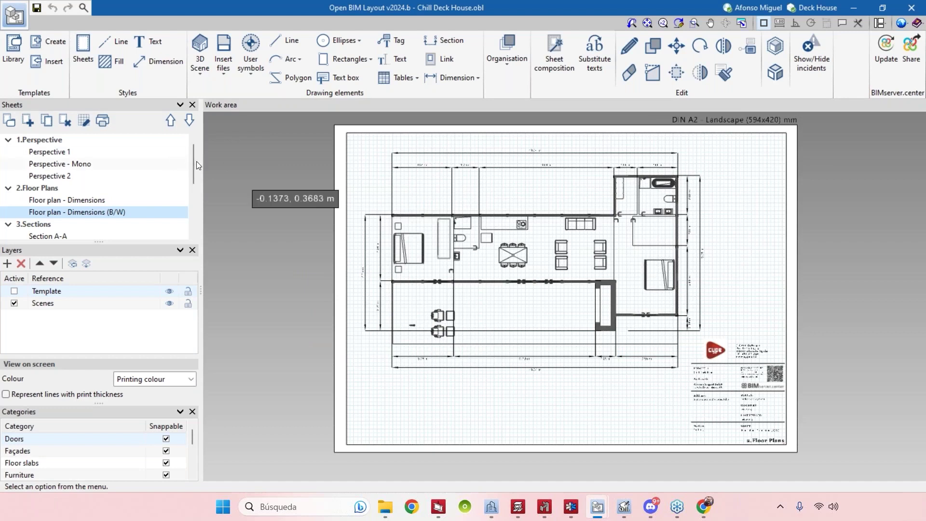
Review the Section A-A, Section B-B and Elevation 1 sheets of the house, examining the elevation up close
{"action": "scroll", "coordinate": [193, 174], "scroll_direction": "down", "scroll_amount": 1}
{"action": "scroll", "coordinate": [193, 172], "scroll_direction": "down", "scroll_amount": 4}
{"action": "left_click", "coordinate": [63, 177]}
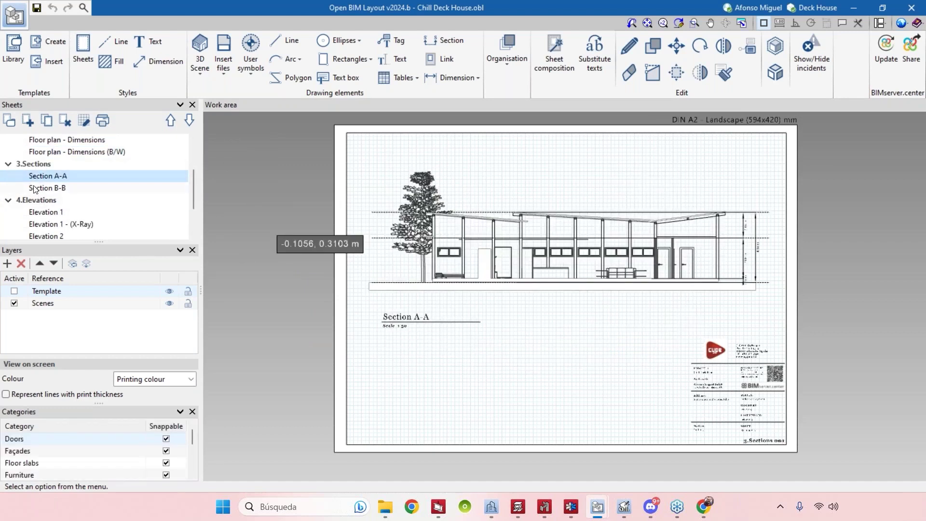
{"action": "key", "text": "Down"}
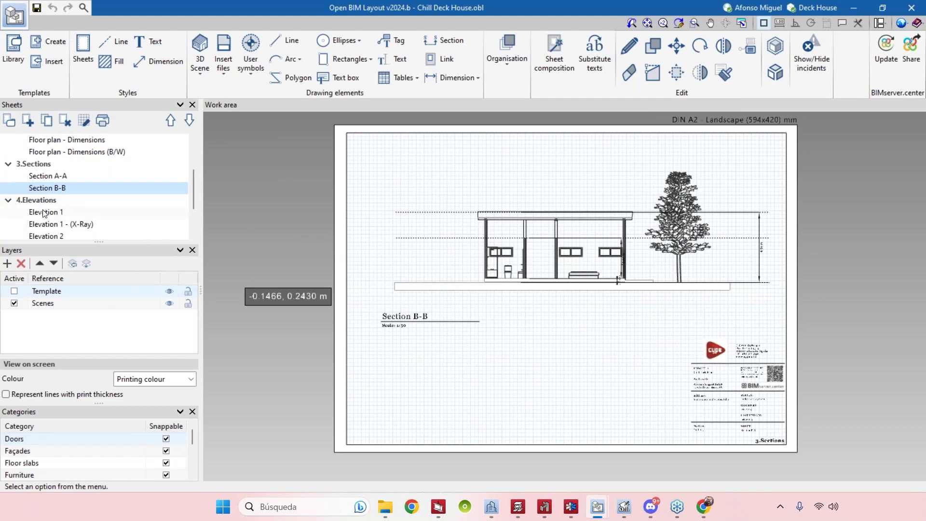
{"action": "key", "text": "Down"}
{"action": "key", "text": "Down"}
{"action": "scroll", "coordinate": [598, 345], "scroll_direction": "up", "scroll_amount": 5}
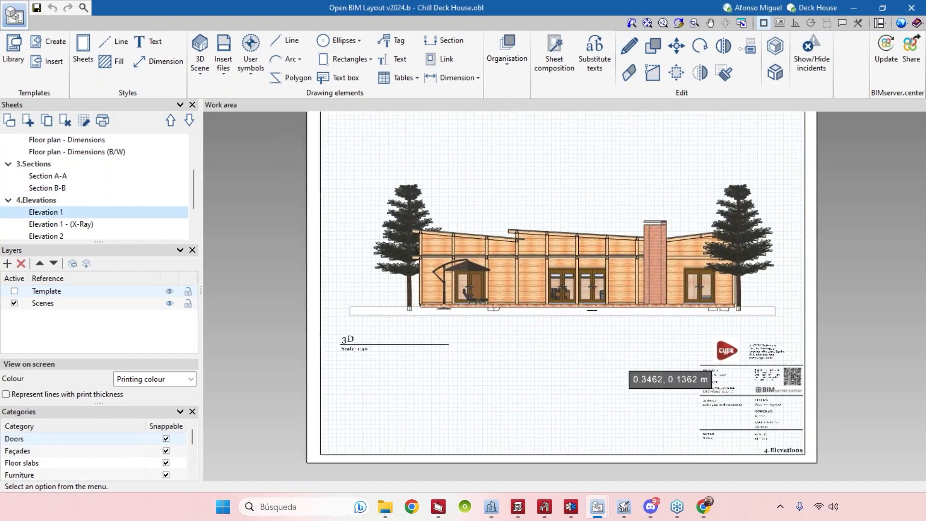
{"action": "scroll", "coordinate": [583, 349], "scroll_direction": "down", "scroll_amount": 4}
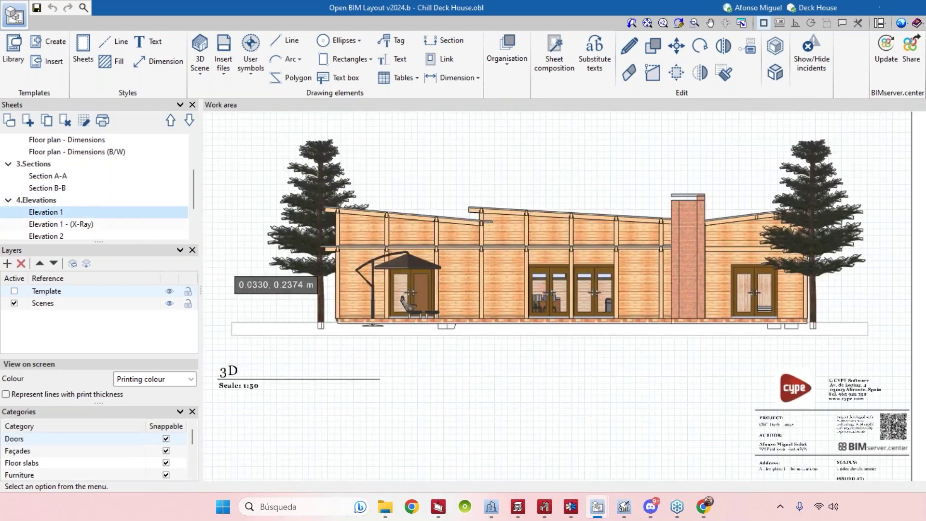
Open the Elevation 1 - (X-Ray) sheet and examine the see-through facade and the sheet's overall layout
{"action": "left_click", "coordinate": [63, 225]}
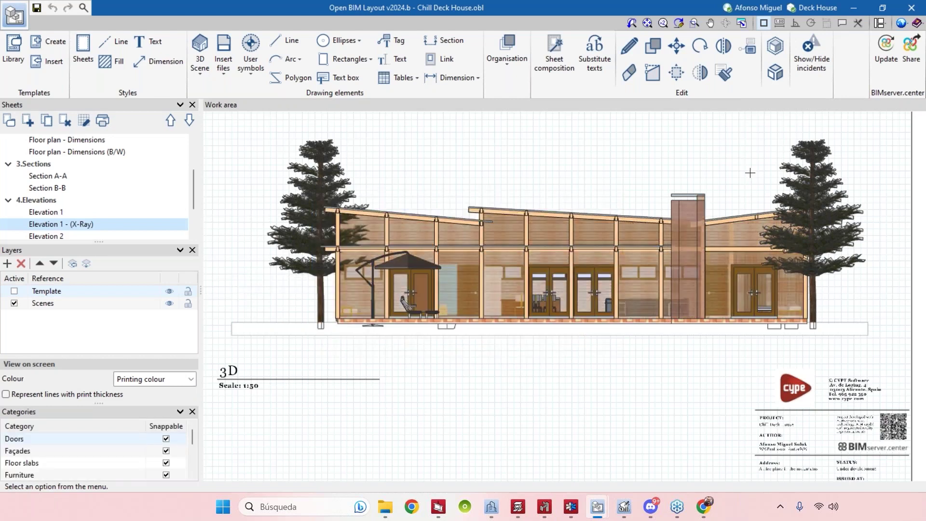
{"action": "scroll", "coordinate": [594, 313], "scroll_direction": "down", "scroll_amount": 1}
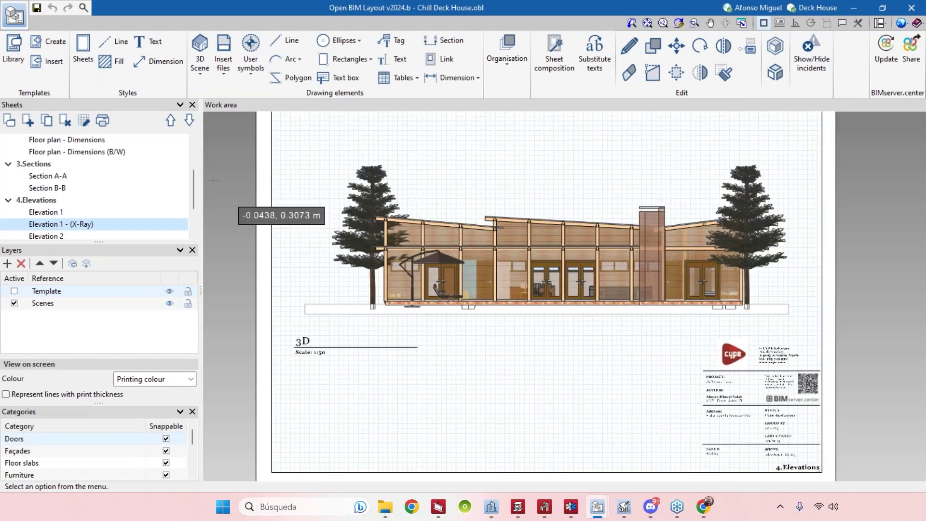
{"action": "scroll", "coordinate": [96, 202], "scroll_direction": "down", "scroll_amount": 2}
{"action": "scroll", "coordinate": [97, 202], "scroll_direction": "up", "scroll_amount": 1}
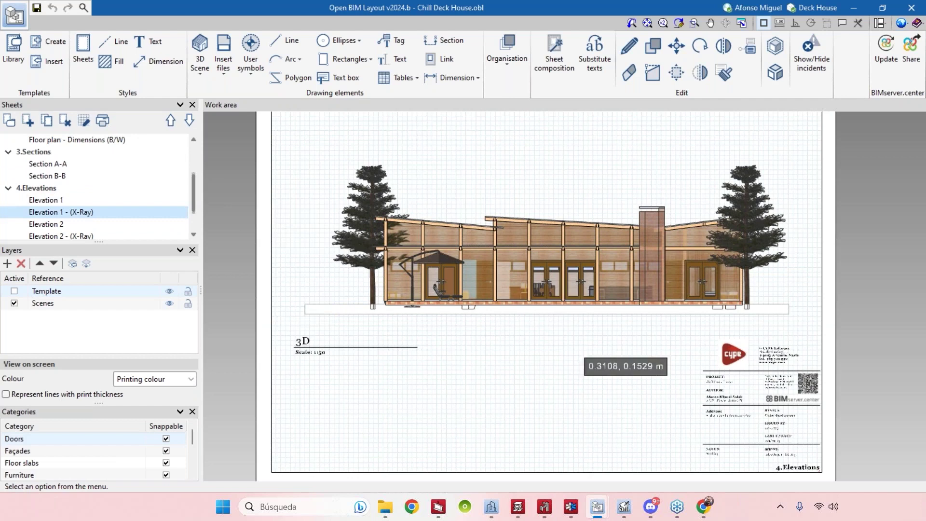
{"action": "scroll", "coordinate": [542, 378], "scroll_direction": "up", "scroll_amount": 2}
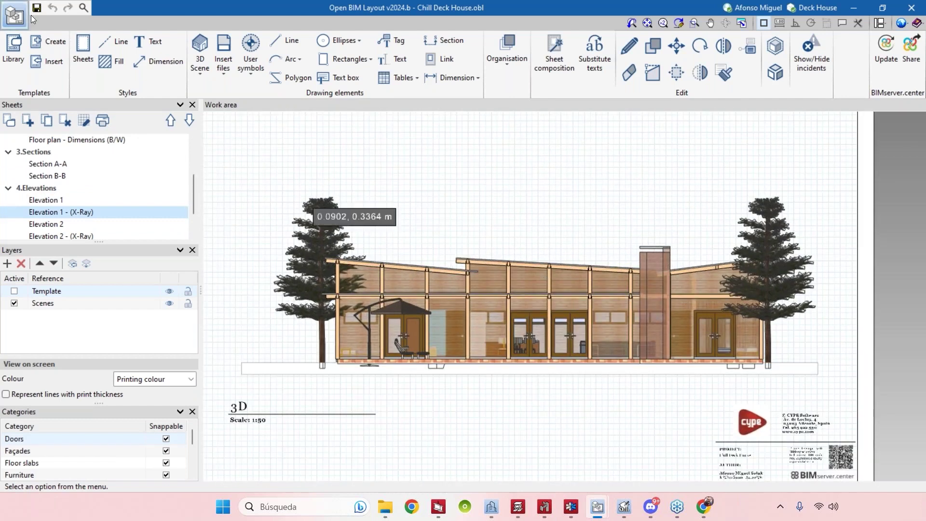
{"action": "scroll", "coordinate": [489, 289], "scroll_direction": "up", "scroll_amount": 2}
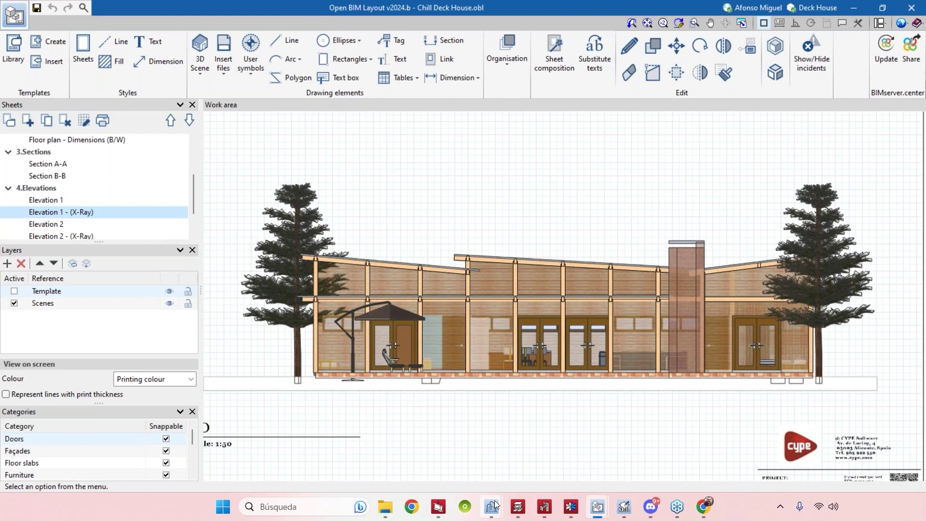
Switch to the Skatepark - Wooden Bowl model in CYPE Architecture and examine the bowl in 3D
{"action": "mouse_move", "coordinate": [495, 505]}
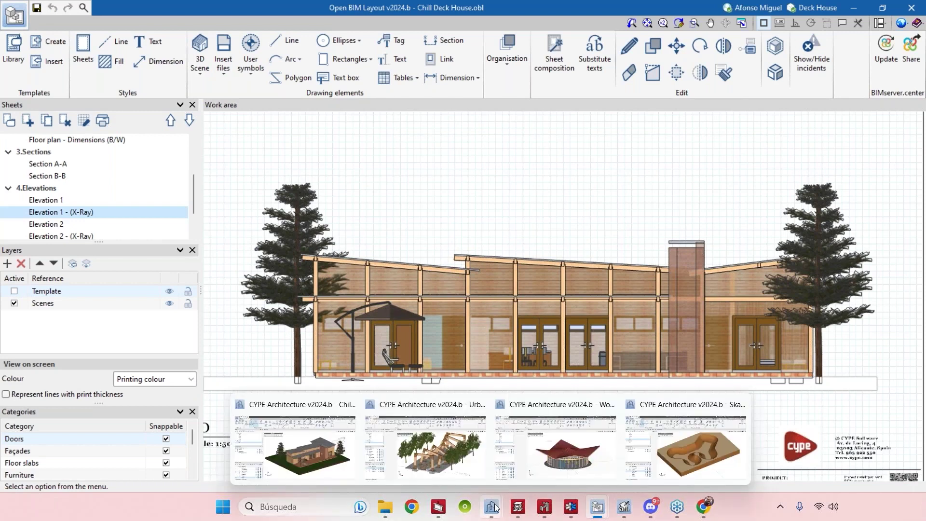
{"action": "left_click", "coordinate": [684, 446]}
{"action": "middle_click_drag", "start_coordinate": [800, 390], "coordinate": [656, 393]}
{"action": "scroll", "coordinate": [458, 227], "scroll_direction": "up", "scroll_amount": 3}
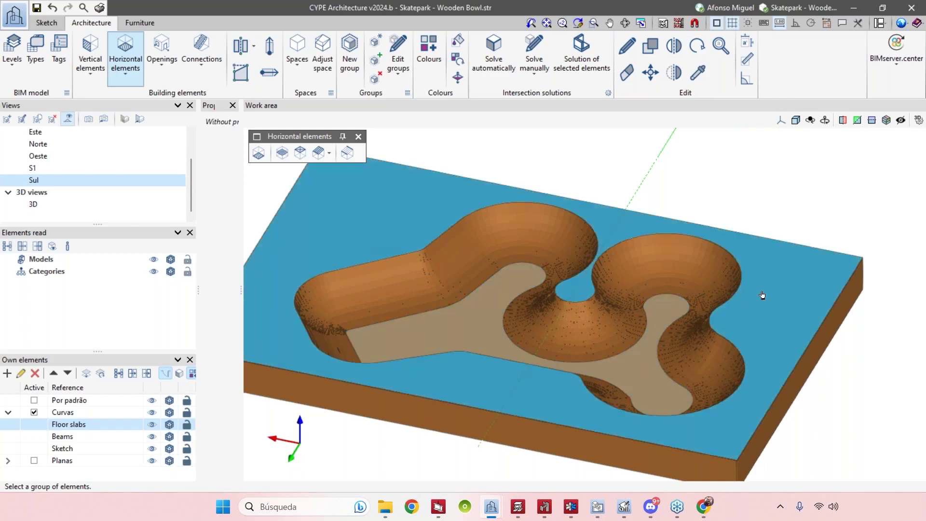
{"action": "scroll", "coordinate": [762, 295], "scroll_direction": "up", "scroll_amount": 4}
{"action": "scroll", "coordinate": [775, 272], "scroll_direction": "down", "scroll_amount": 3}
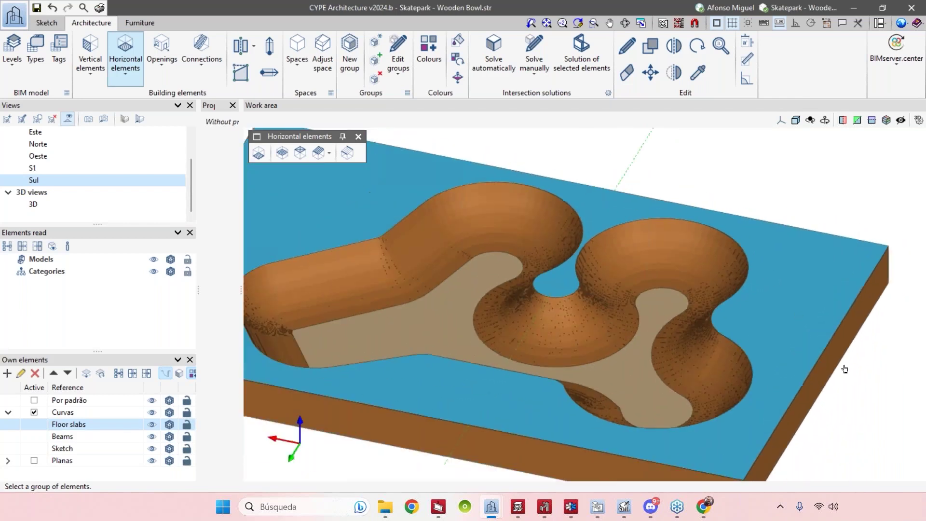
{"action": "scroll", "coordinate": [635, 385], "scroll_direction": "up", "scroll_amount": 1}
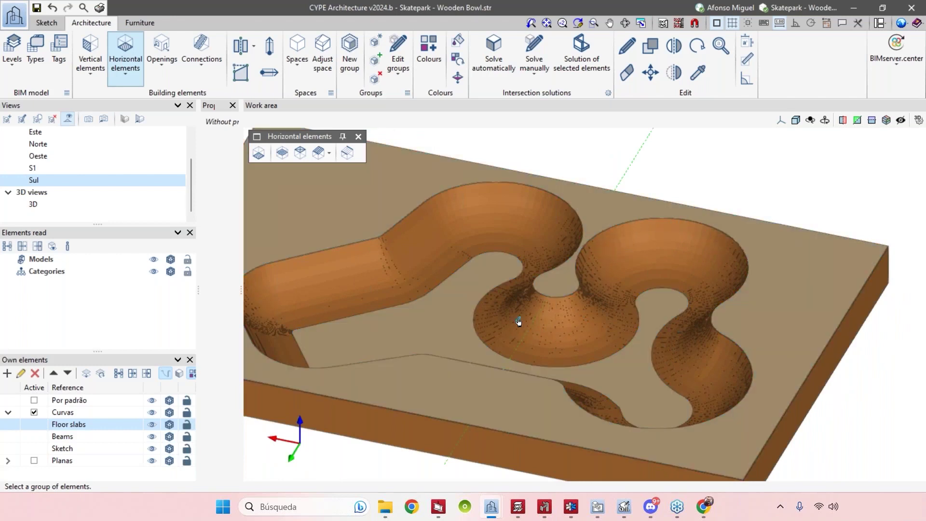
Hide the Floor slabs of the Curvas group to examine the curved beam framing, and show the slabs again
{"action": "left_click", "coordinate": [152, 426]}
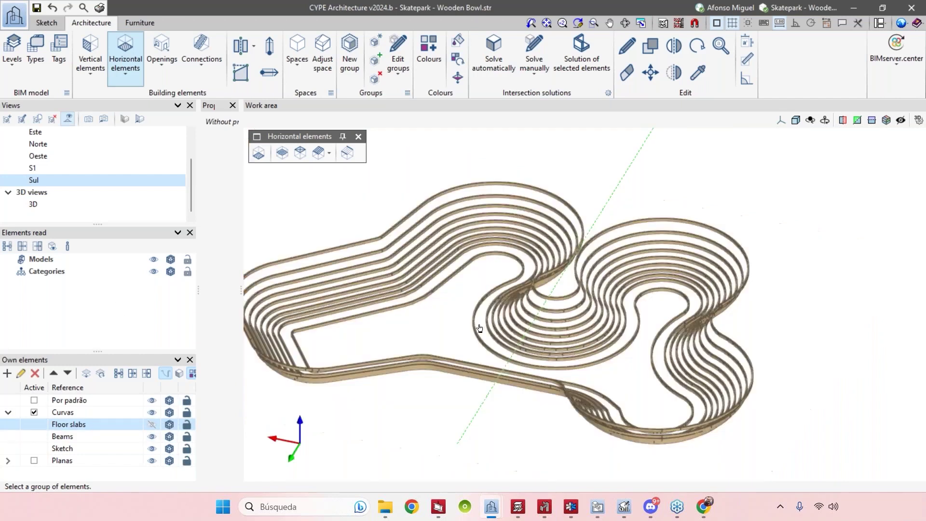
{"action": "scroll", "coordinate": [547, 245], "scroll_direction": "up", "scroll_amount": 3}
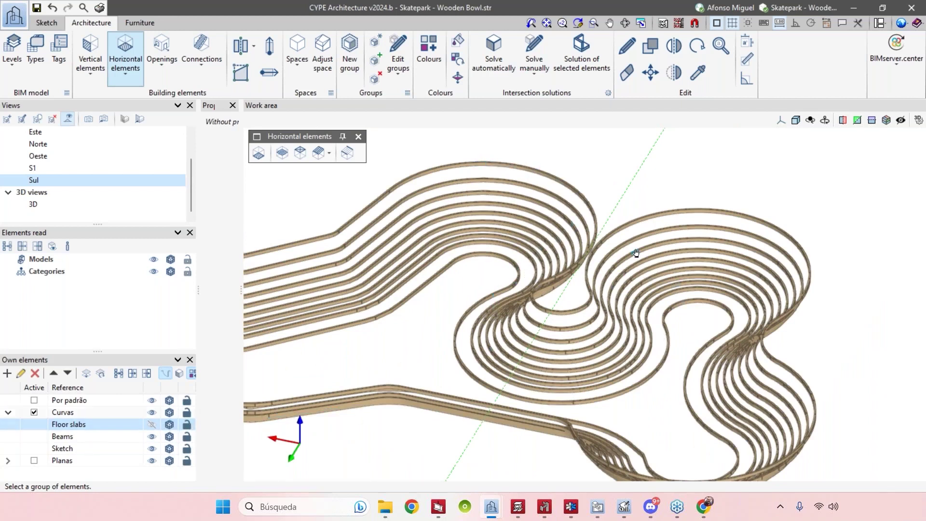
{"action": "scroll", "coordinate": [632, 252], "scroll_direction": "down", "scroll_amount": 2}
{"action": "scroll", "coordinate": [449, 274], "scroll_direction": "up", "scroll_amount": 1}
{"action": "scroll", "coordinate": [438, 310], "scroll_direction": "down", "scroll_amount": 2}
{"action": "scroll", "coordinate": [425, 309], "scroll_direction": "up", "scroll_amount": 2}
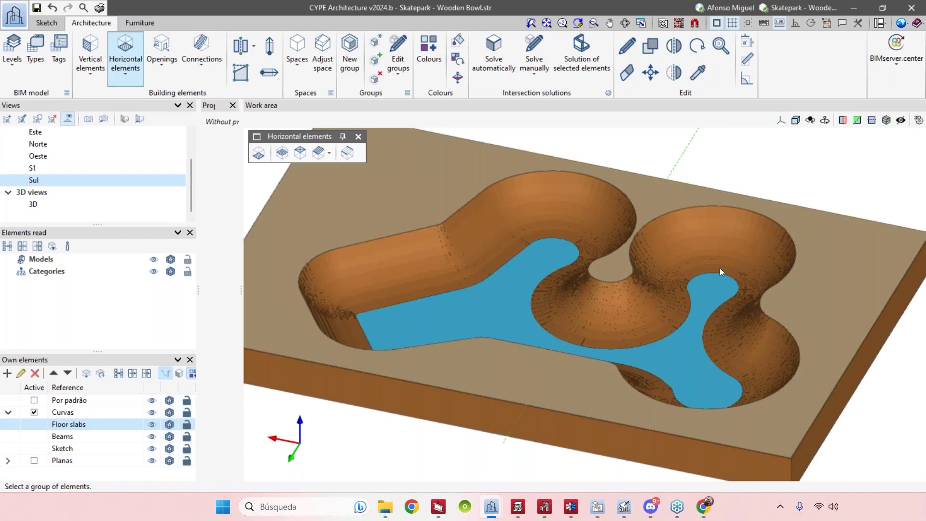
{"action": "middle_click_drag", "start_coordinate": [719, 267], "coordinate": [648, 449], "text": "shift"}
Switch to Open BIM Quantities, collapse the Wood section and examine the skatepark in the Quantities of the BIM model view
{"action": "mouse_move", "coordinate": [623, 511]}
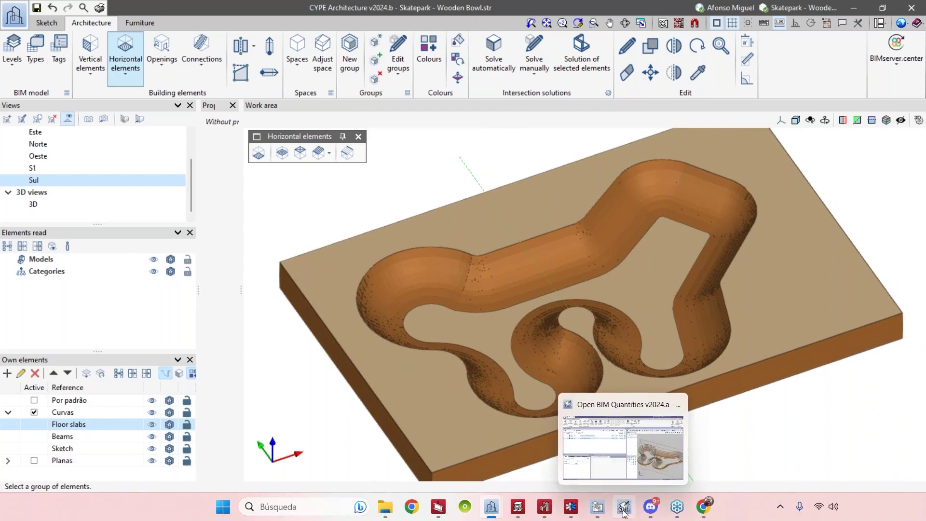
{"action": "left_click", "coordinate": [623, 505]}
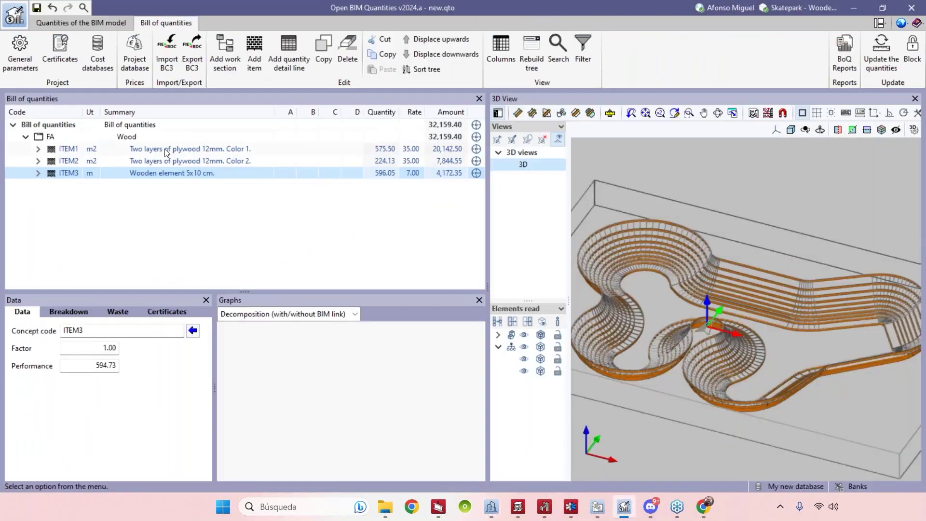
{"action": "left_click", "coordinate": [26, 136]}
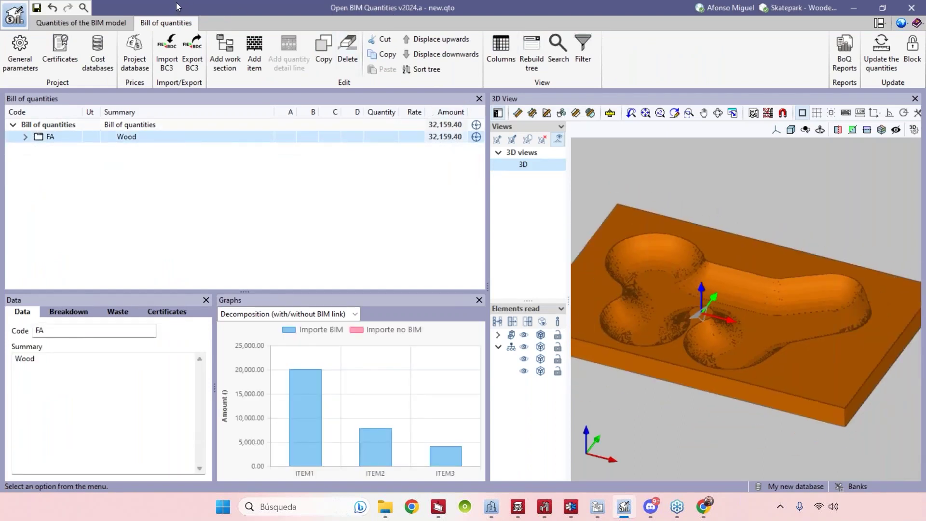
{"action": "left_click", "coordinate": [153, 24]}
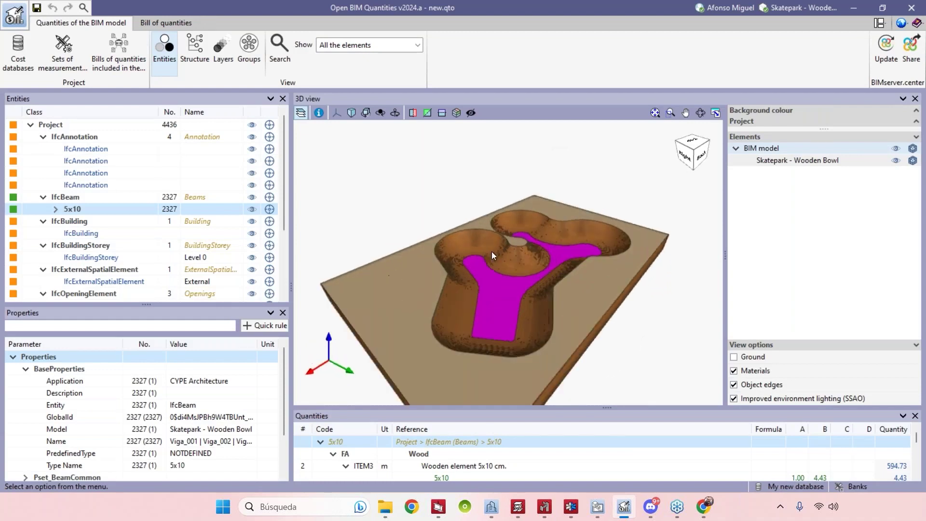
{"action": "middle_click_drag", "start_coordinate": [573, 254], "coordinate": [606, 264]}
{"action": "middle_click_drag", "start_coordinate": [644, 309], "coordinate": [605, 271], "text": "shift"}
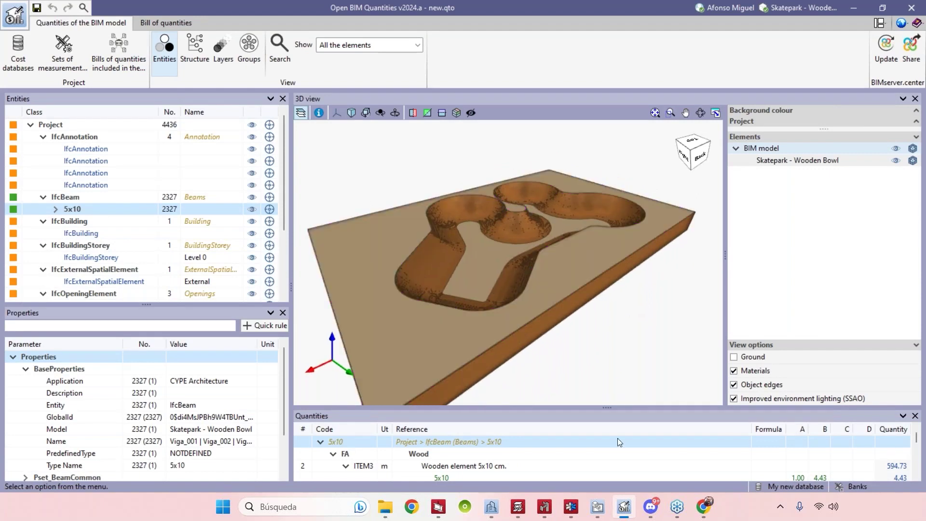
Switch back to the skatepark model in CYPE Architecture and review its two plywood floor slab types
{"action": "mouse_move", "coordinate": [491, 506]}
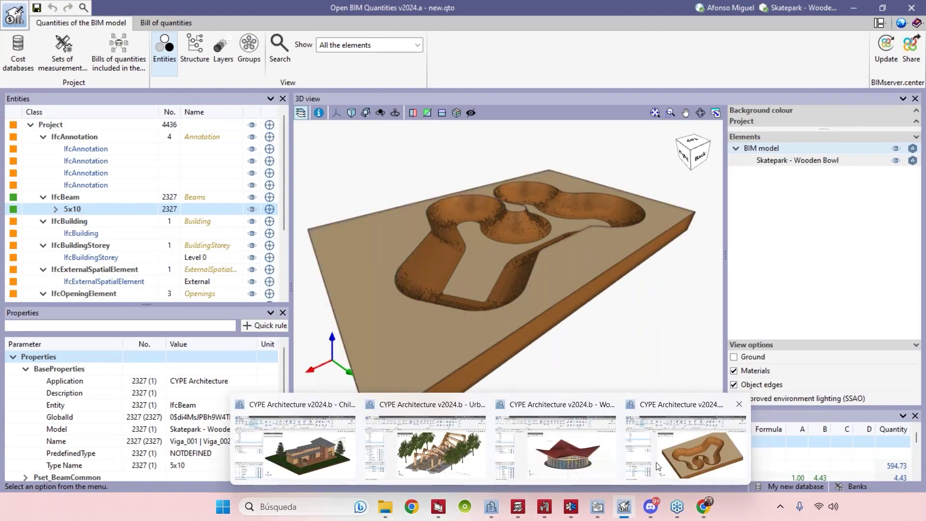
{"action": "left_click", "coordinate": [657, 466]}
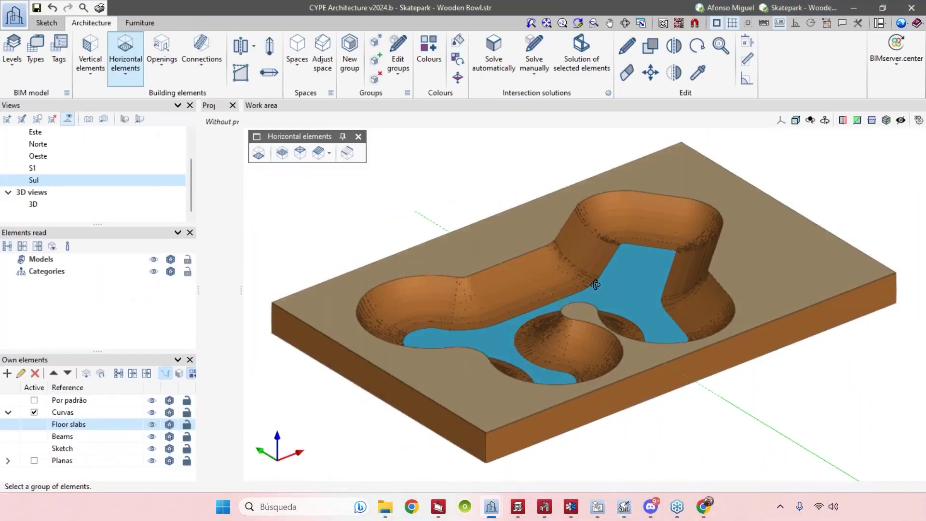
{"action": "left_click", "coordinate": [35, 48]}
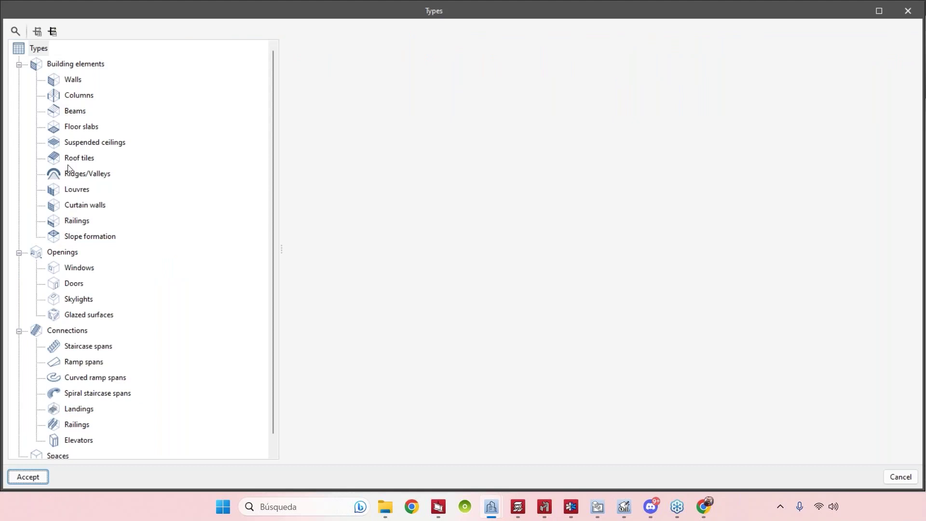
{"action": "left_click", "coordinate": [77, 126]}
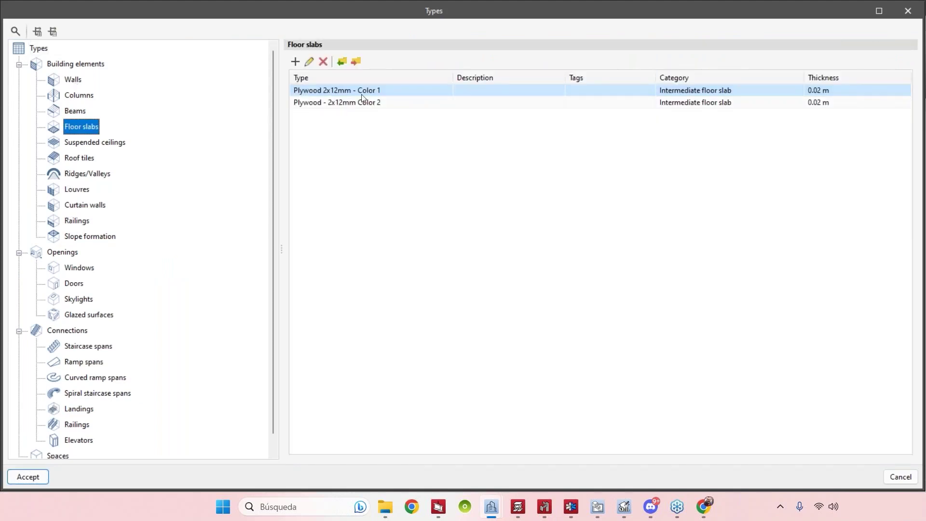
{"action": "right_click", "coordinate": [347, 92]}
{"action": "right_click", "coordinate": [326, 90]}
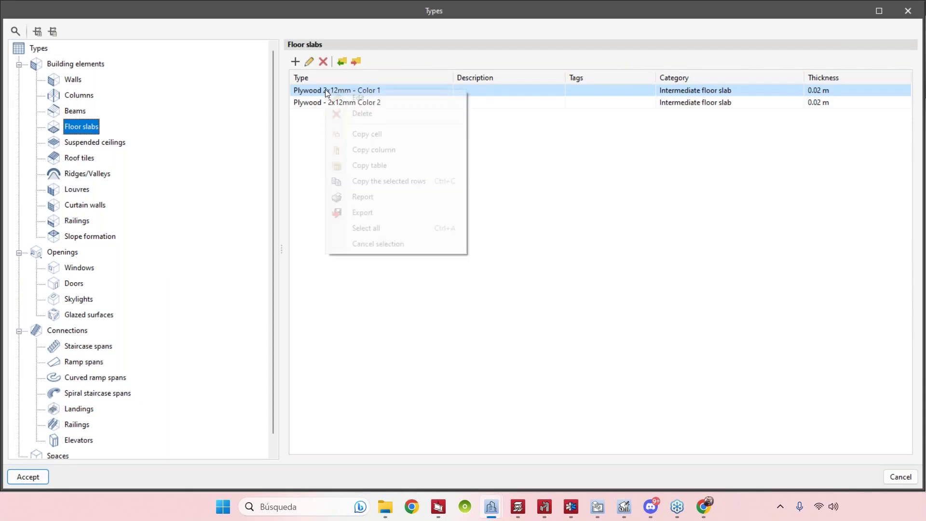
{"action": "left_click", "coordinate": [314, 103]}
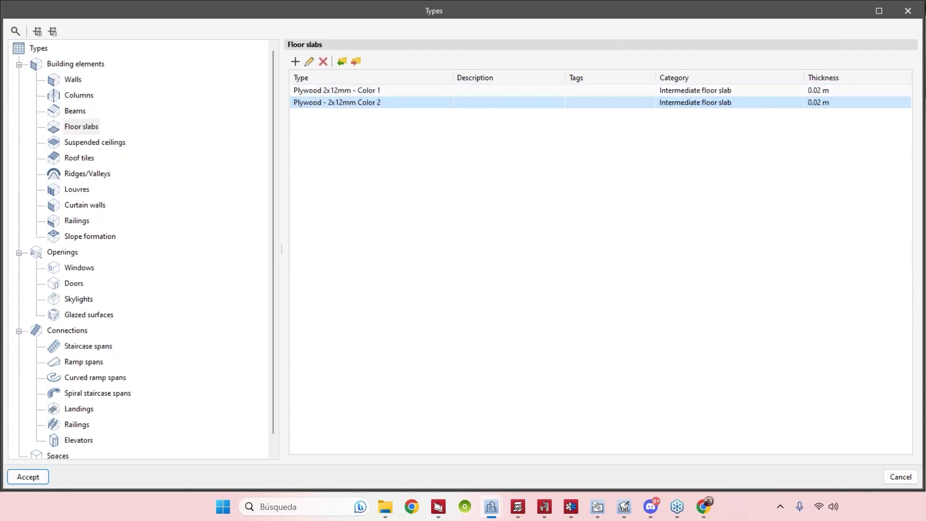
In Open BIM Quantities, open the Banks set of measurement rules for editing, review its plywood rule and leave without saving
{"action": "left_click", "coordinate": [626, 509]}
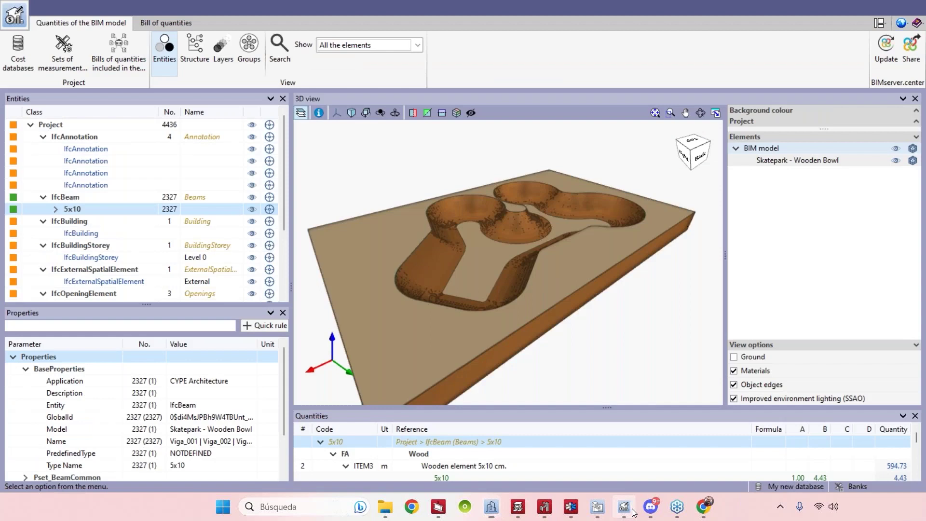
{"action": "left_click", "coordinate": [70, 65]}
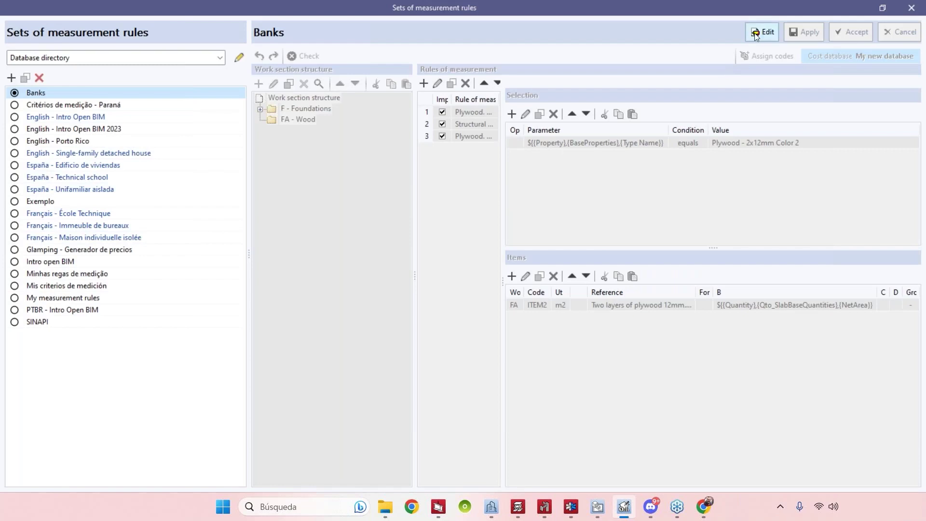
{"action": "left_click", "coordinate": [756, 35]}
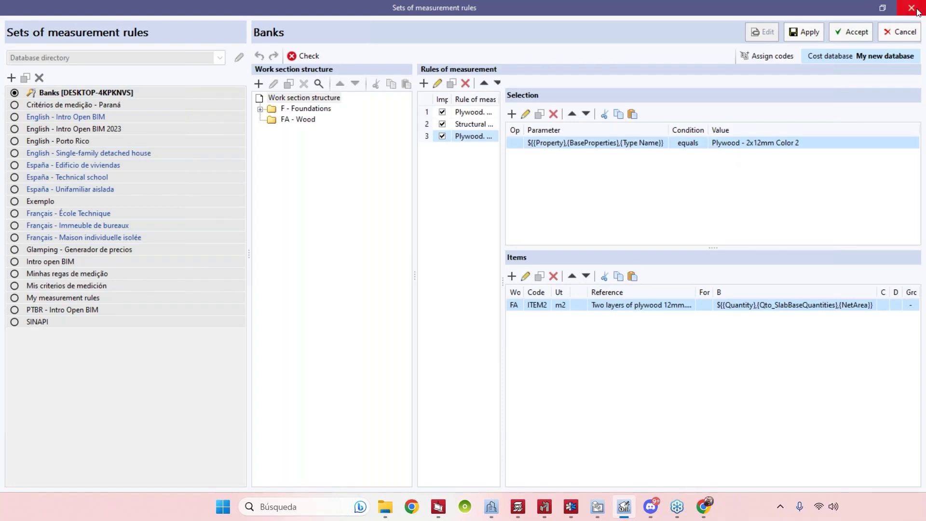
{"action": "left_click", "coordinate": [911, 35]}
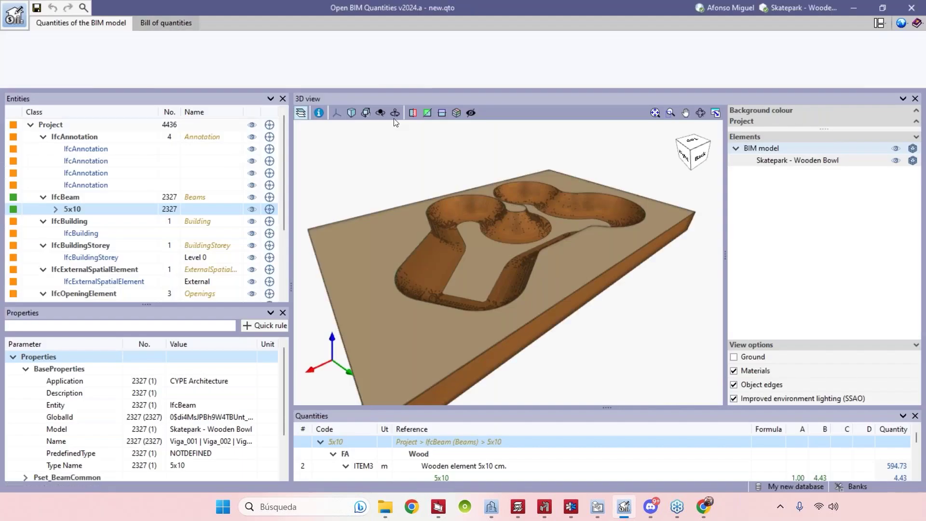
Return to the bill of quantities, expand the Wood section and adjust the table and its Summary column for readable item descriptions
{"action": "left_click", "coordinate": [166, 23]}
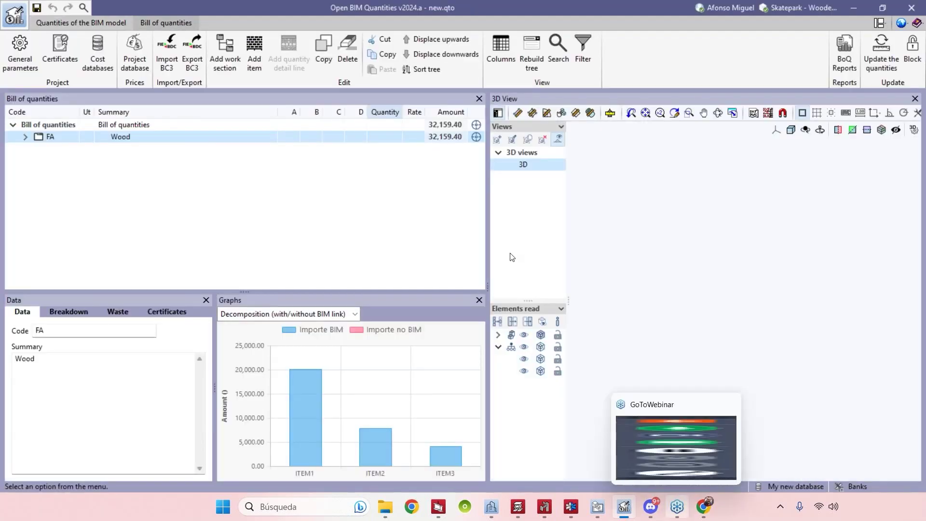
{"action": "left_click_drag", "start_coordinate": [482, 288], "coordinate": [396, 287]}
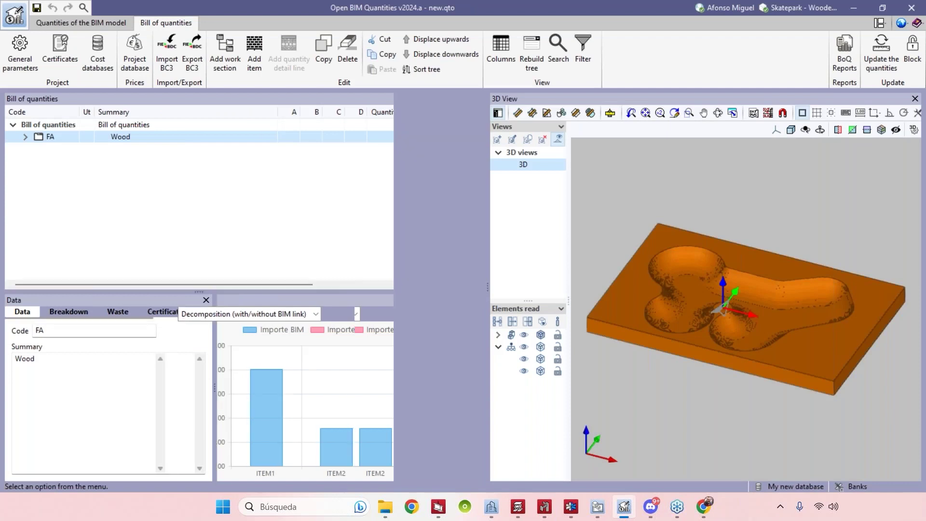
{"action": "left_click", "coordinate": [25, 136]}
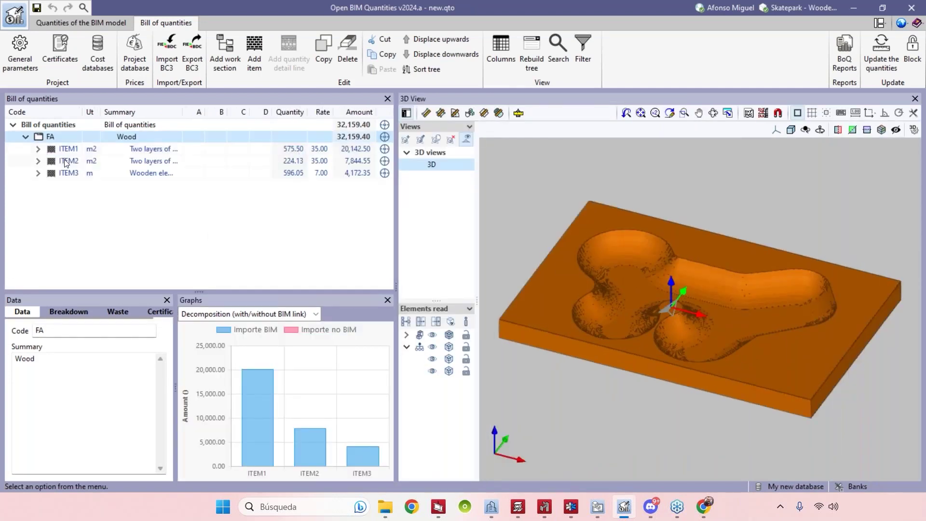
{"action": "left_click_drag", "start_coordinate": [184, 112], "coordinate": [284, 111]}
{"action": "left_click_drag", "start_coordinate": [396, 174], "coordinate": [461, 173]}
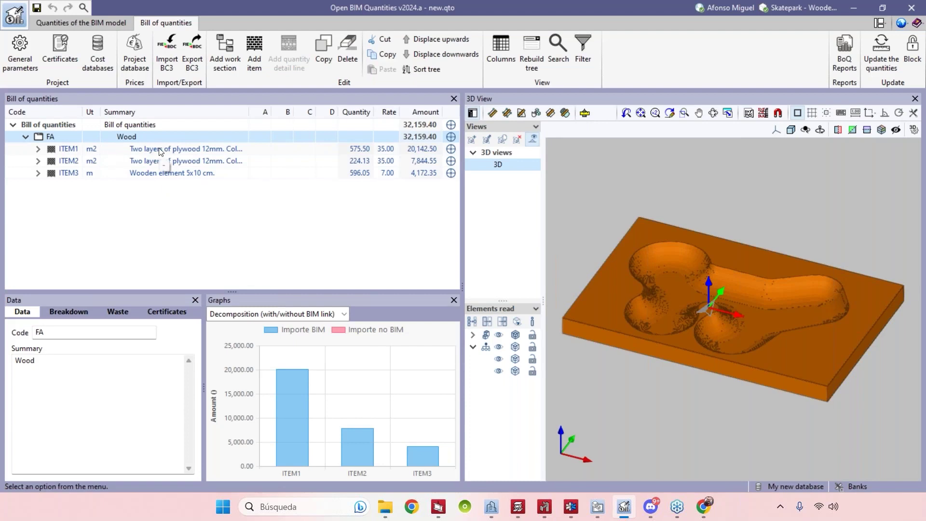
Select ITEM1 and ITEM2, the two plywood colours, and examine their associated elements in the 3D view with full item summaries
{"action": "left_click", "coordinate": [176, 151]}
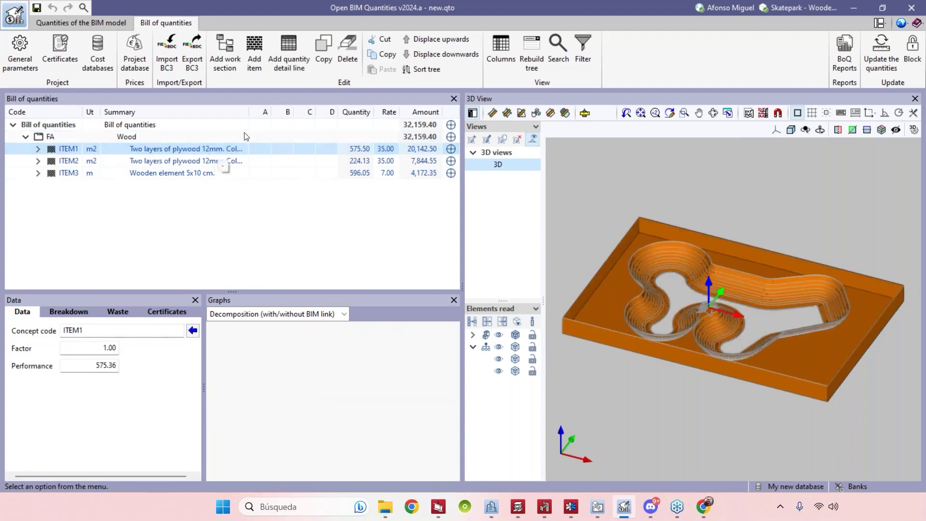
{"action": "left_click_drag", "start_coordinate": [249, 112], "coordinate": [270, 111]}
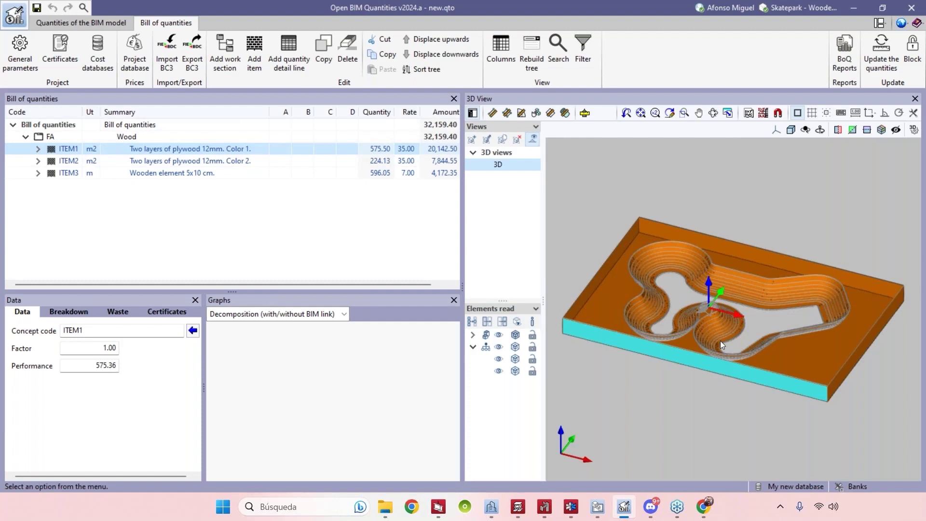
{"action": "middle_click_drag", "start_coordinate": [853, 412], "coordinate": [815, 414]}
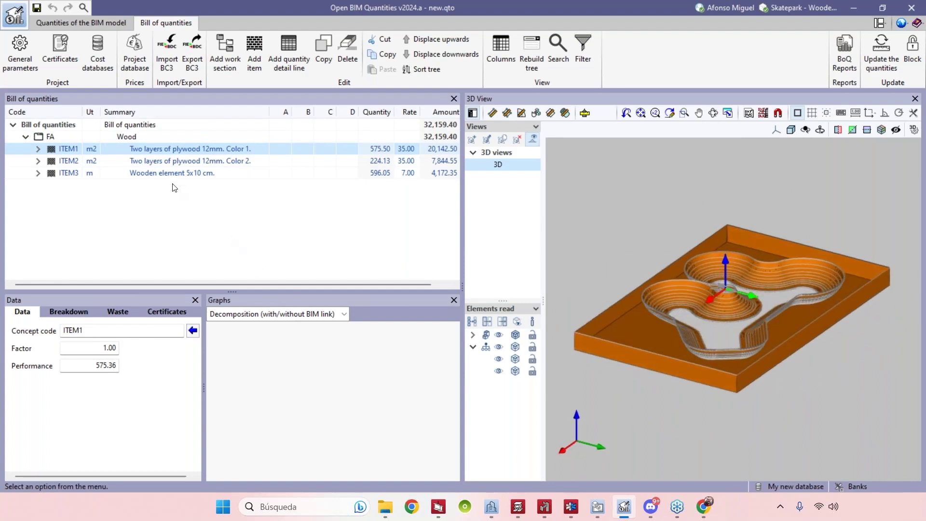
{"action": "left_click", "coordinate": [175, 160]}
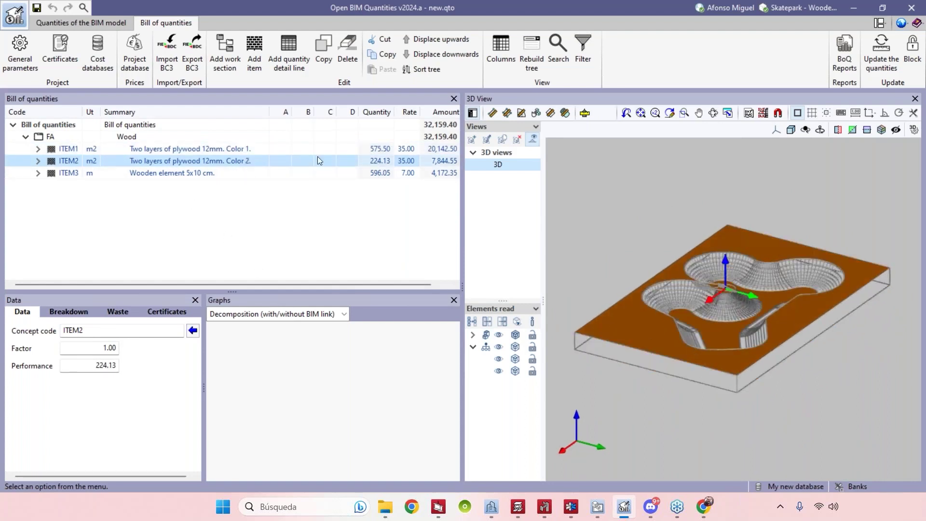
Examine the elements linked to ITEM2, the second plywood colour, in the 3D view from above and from the side
{"action": "scroll", "coordinate": [815, 410], "scroll_direction": "up", "scroll_amount": 2}
{"action": "middle_click_drag", "start_coordinate": [779, 433], "coordinate": [783, 222]}
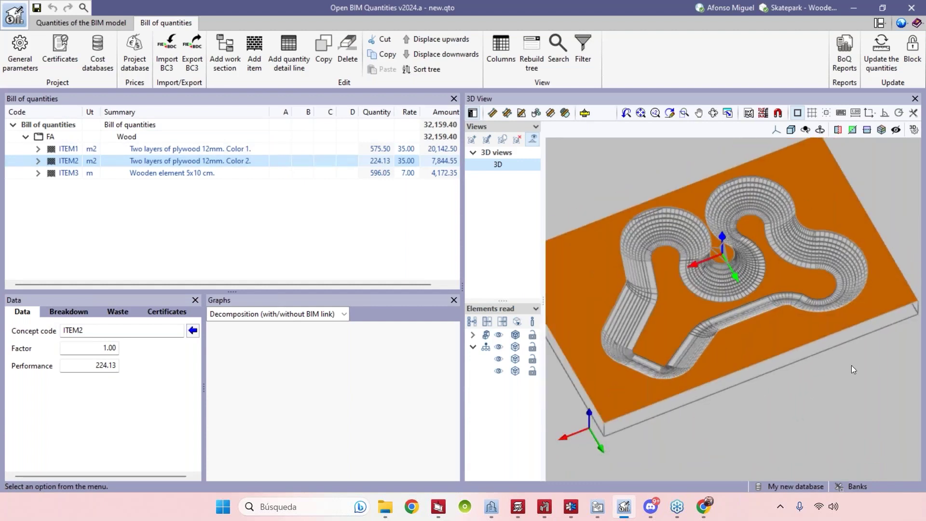
{"action": "middle_click_drag", "start_coordinate": [855, 359], "coordinate": [814, 334]}
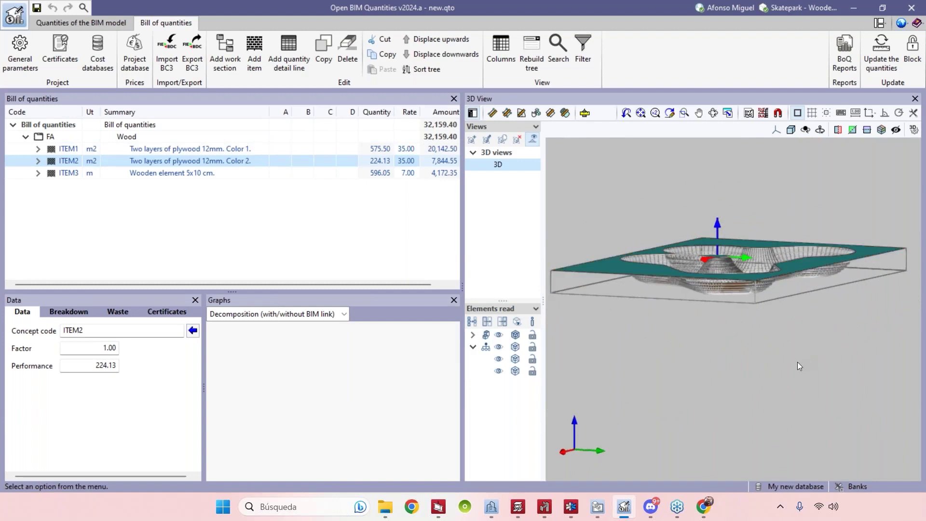
{"action": "middle_click_drag", "start_coordinate": [786, 386], "coordinate": [796, 424]}
Select ITEM3, the 5x10 cm wooden element, widen the Summary column and inspect its linked timber members closely in the 3D view
{"action": "left_click", "coordinate": [378, 177]}
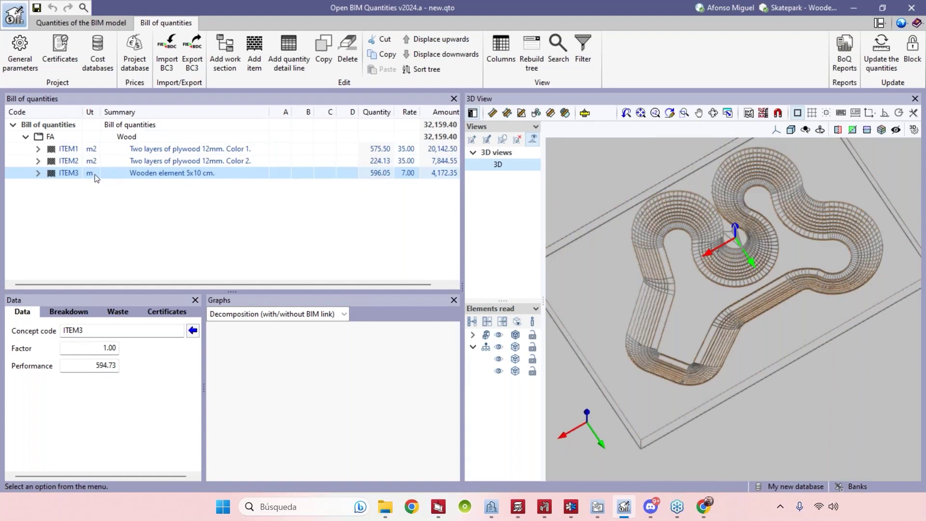
{"action": "left_click_drag", "start_coordinate": [269, 112], "coordinate": [280, 145]}
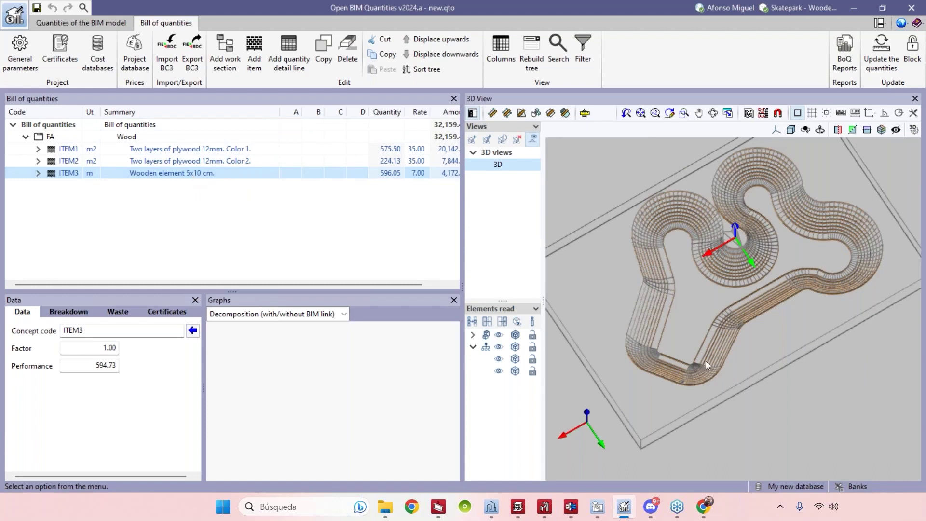
{"action": "scroll", "coordinate": [709, 361], "scroll_direction": "up", "scroll_amount": 6}
{"action": "scroll", "coordinate": [695, 292], "scroll_direction": "up", "scroll_amount": 3}
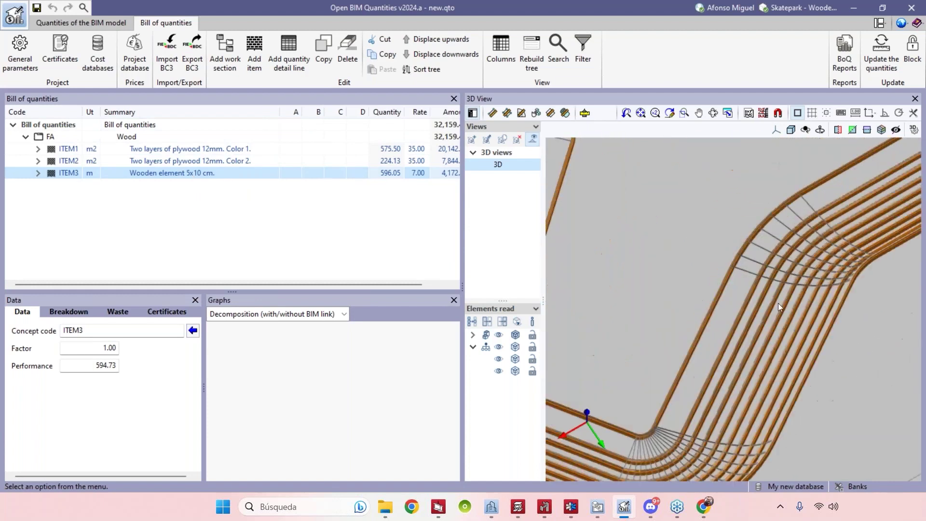
{"action": "middle_click_drag", "start_coordinate": [828, 297], "coordinate": [767, 377]}
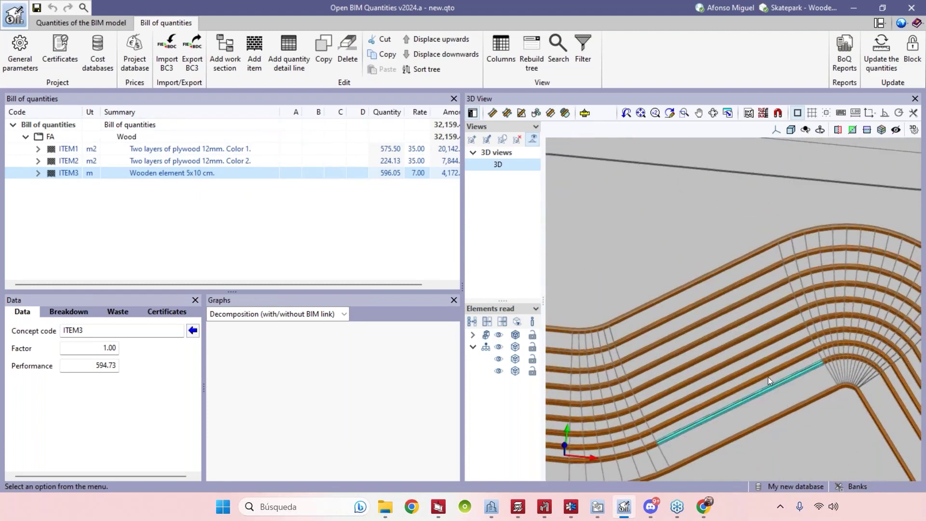
{"action": "left_click", "coordinate": [744, 320]}
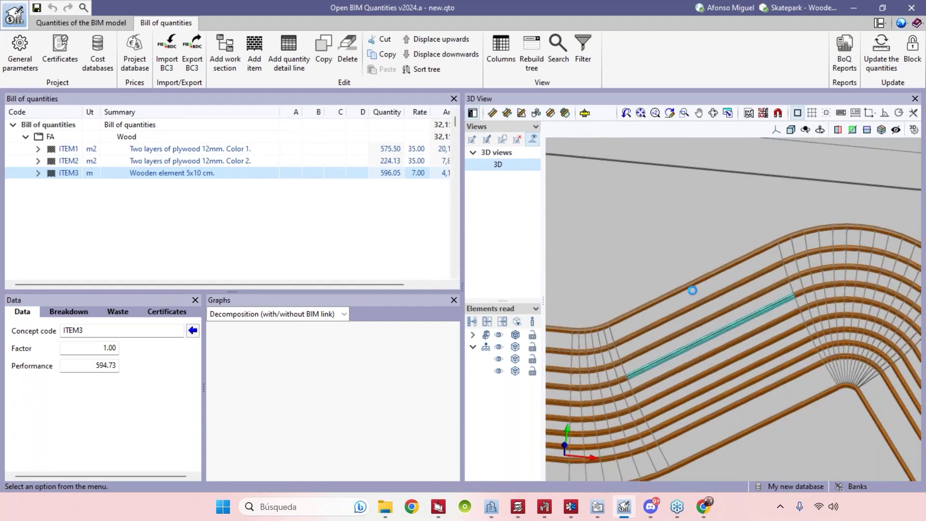
Expand ITEM3, review individual 5x10 quantity detail lines against their timber pieces in the 3D model, and collapse the item again
{"action": "left_click", "coordinate": [38, 173]}
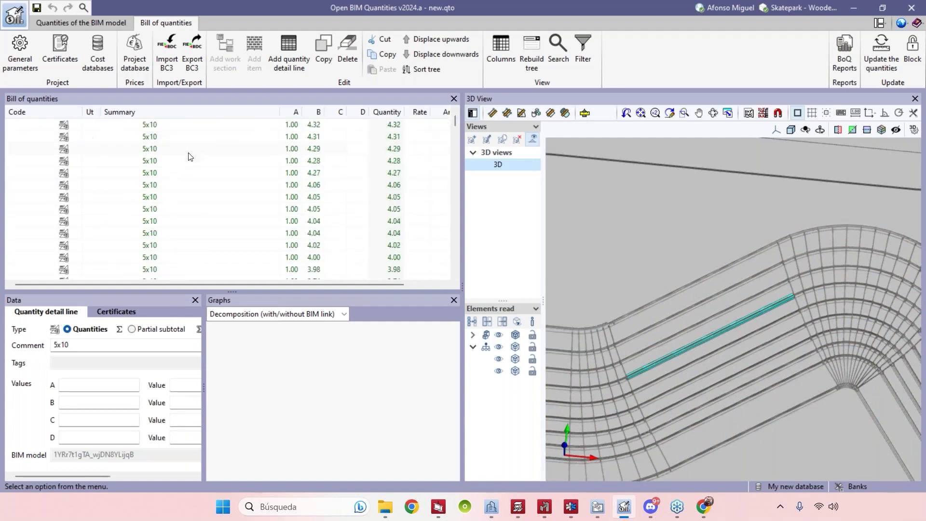
{"action": "left_click", "coordinate": [626, 372]}
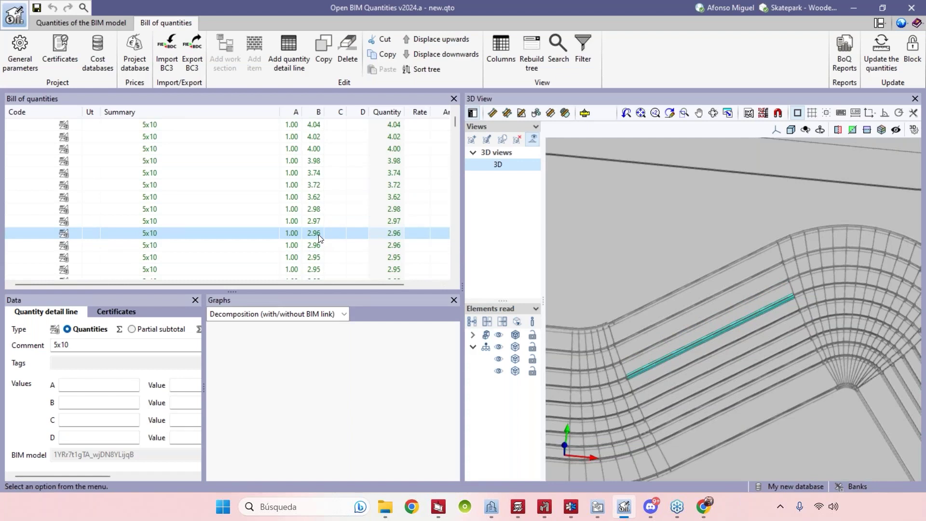
{"action": "left_click", "coordinate": [613, 383]}
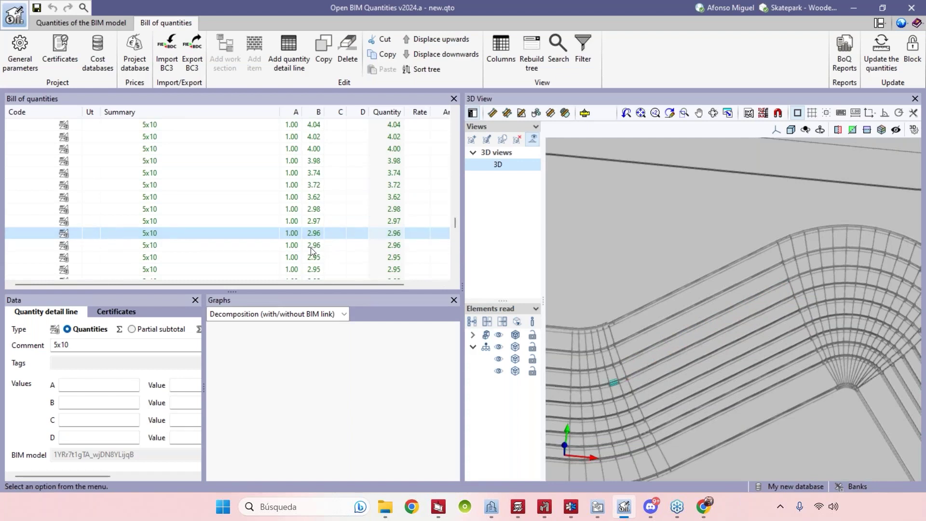
{"action": "scroll", "coordinate": [310, 248], "scroll_direction": "down", "scroll_amount": 5}
{"action": "left_click", "coordinate": [312, 266]}
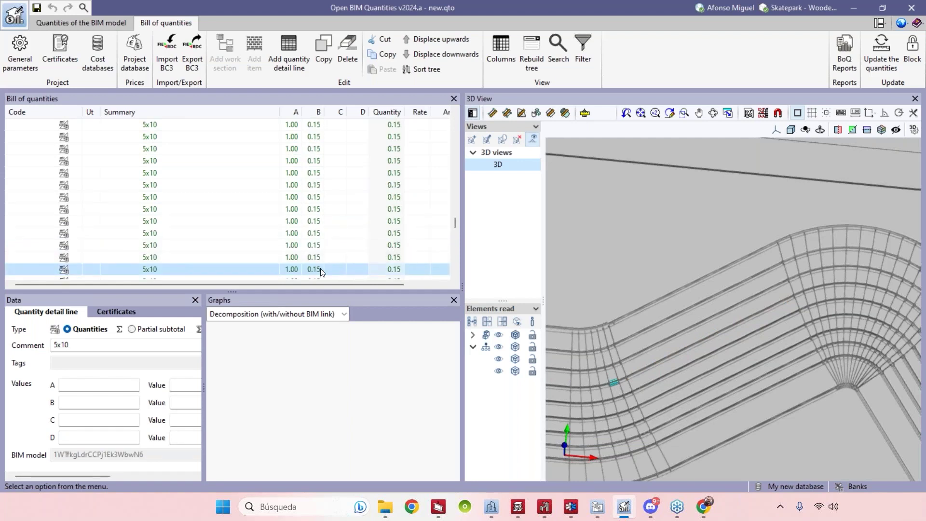
{"action": "scroll", "coordinate": [745, 300], "scroll_direction": "down", "scroll_amount": 2}
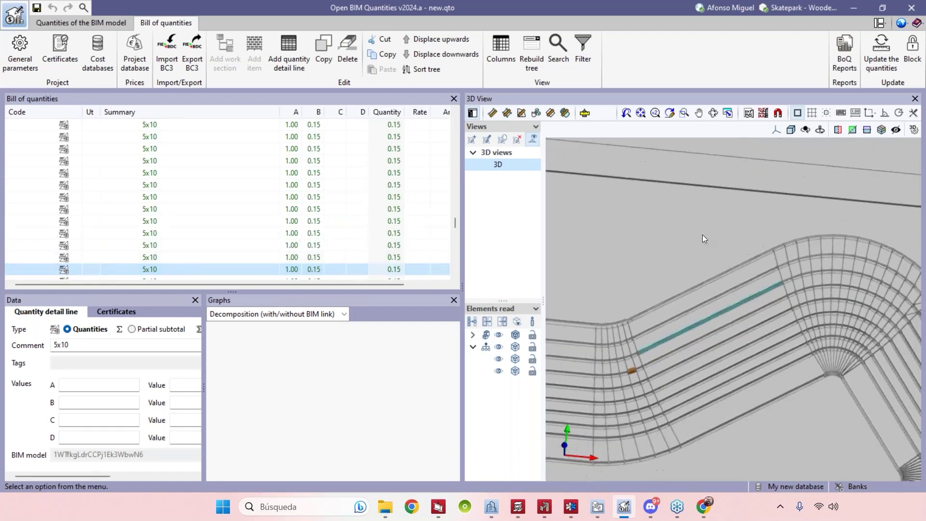
{"action": "left_click_drag", "start_coordinate": [455, 225], "coordinate": [464, 120]}
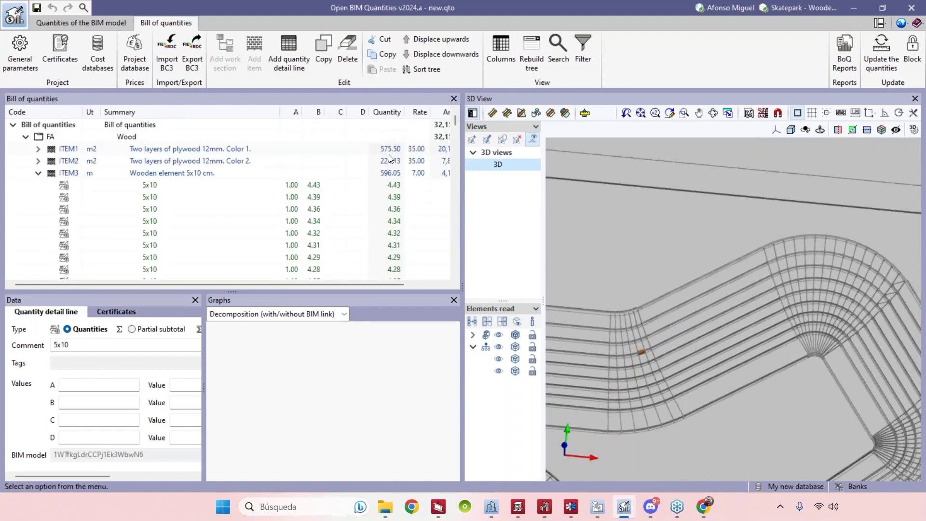
{"action": "left_click", "coordinate": [39, 172]}
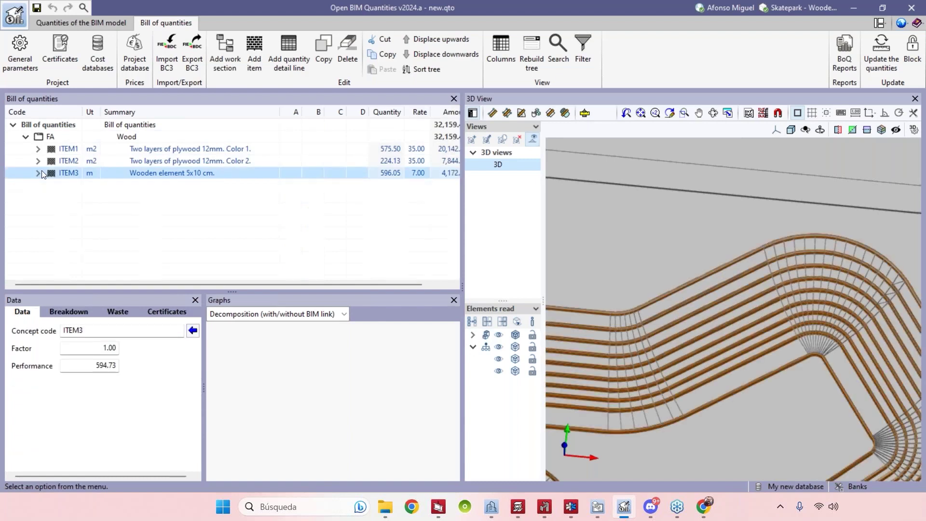
Widen the bill of quantities to show the full Amount column, select the Wood section and review its cost decomposition graph
{"action": "left_click_drag", "start_coordinate": [461, 193], "coordinate": [537, 202]}
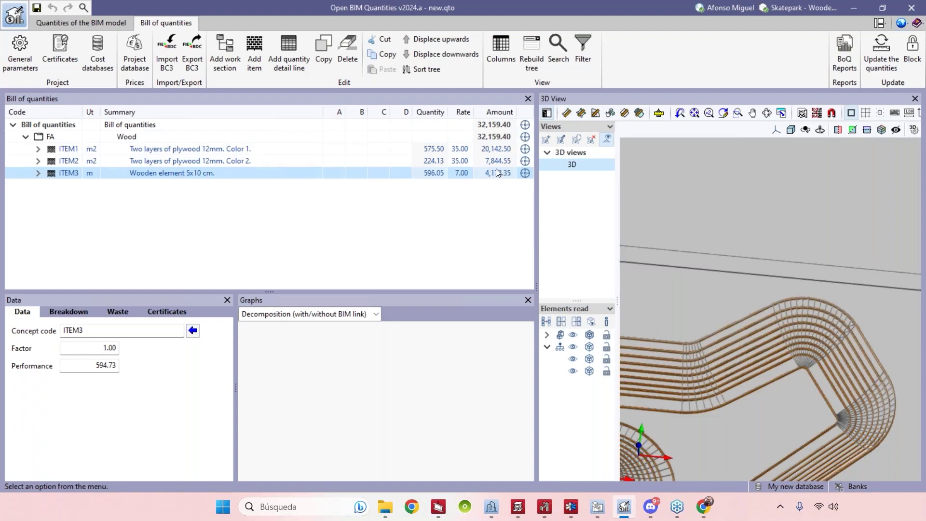
{"action": "left_click", "coordinate": [746, 363]}
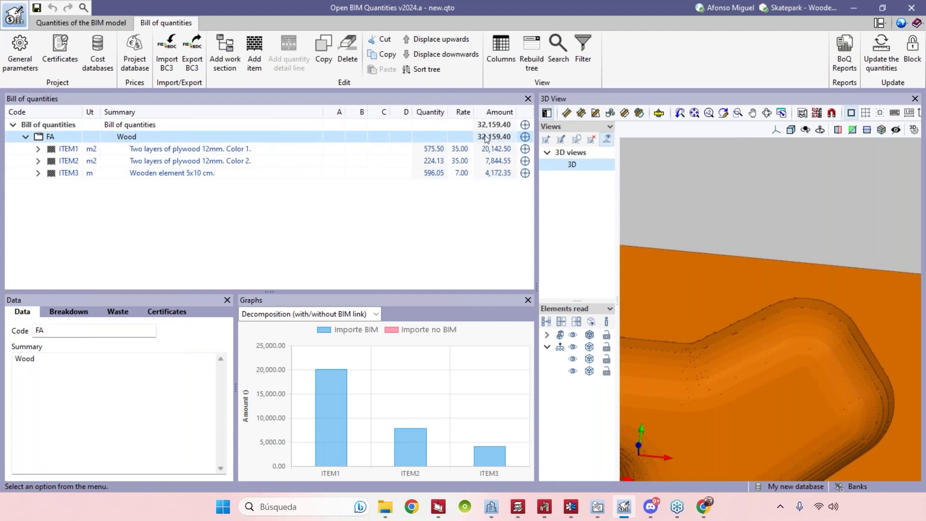
{"action": "mouse_move", "coordinate": [337, 427]}
{"action": "mouse_move", "coordinate": [492, 462]}
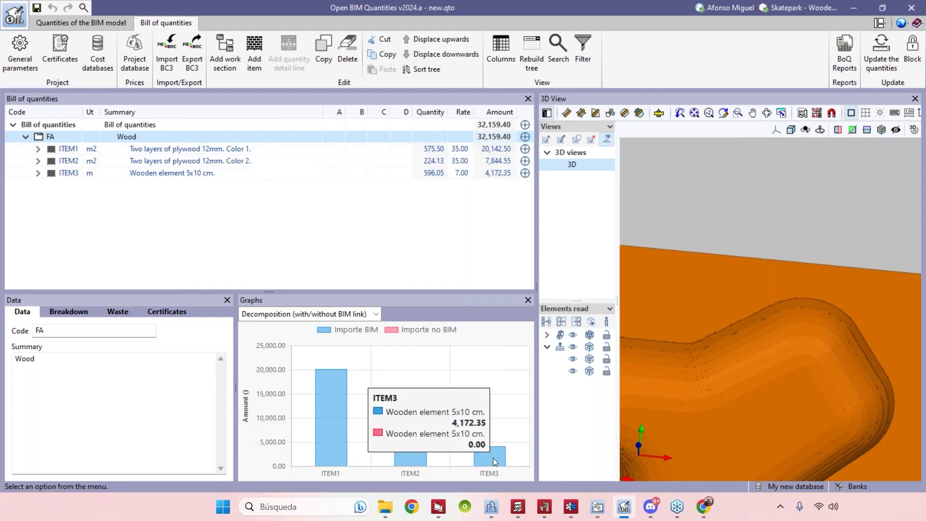
{"action": "middle_click_drag", "start_coordinate": [621, 215], "coordinate": [845, 370]}
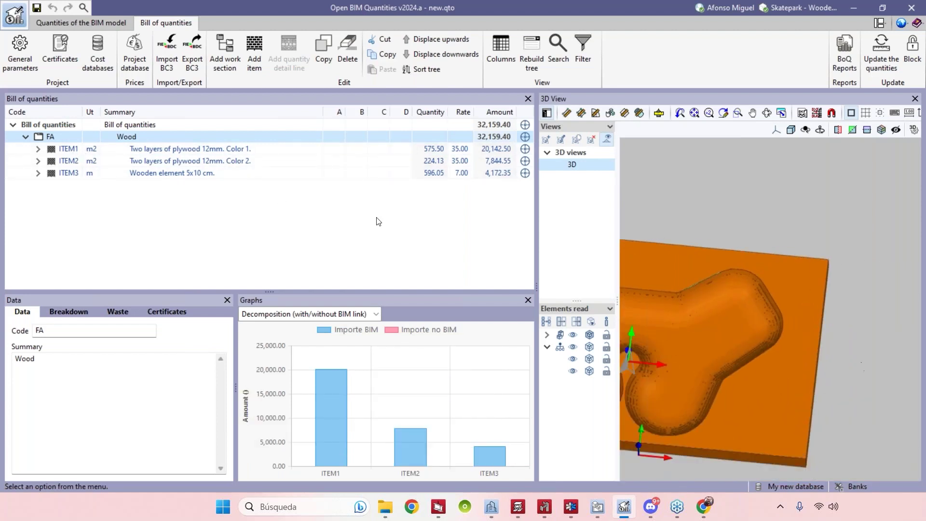
Narrow the bill of quantities to enlarge the 3D view, select ITEM3 and examine the skatepark's complete timber framework
{"action": "left_click_drag", "start_coordinate": [535, 291], "coordinate": [415, 291]}
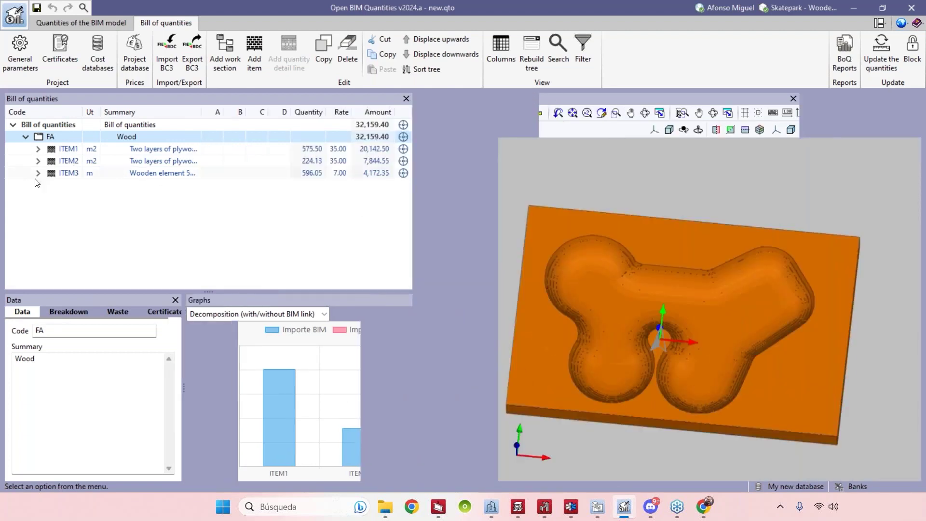
{"action": "left_click", "coordinate": [37, 172]}
{"action": "left_click", "coordinate": [38, 173]}
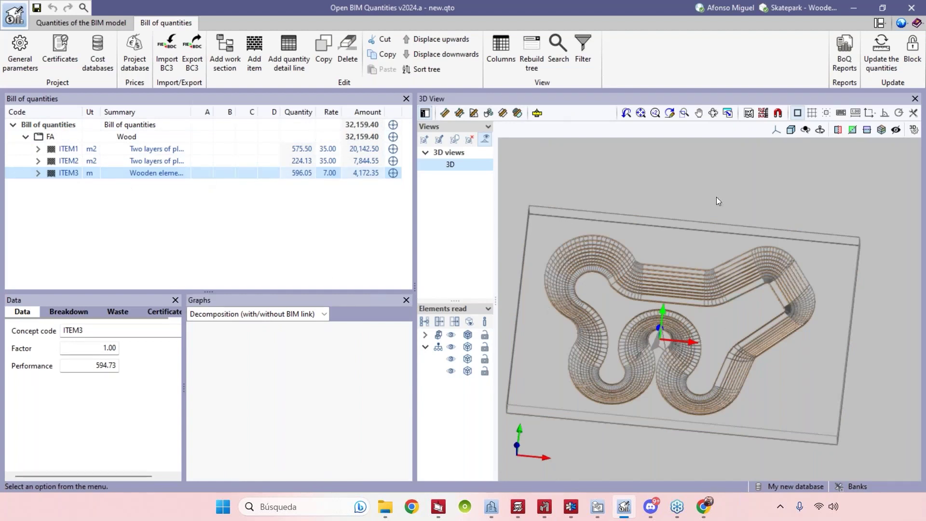
{"action": "middle_click_drag", "start_coordinate": [750, 353], "coordinate": [709, 328], "text": "shift"}
{"action": "scroll", "coordinate": [709, 328], "scroll_direction": "up", "scroll_amount": 5}
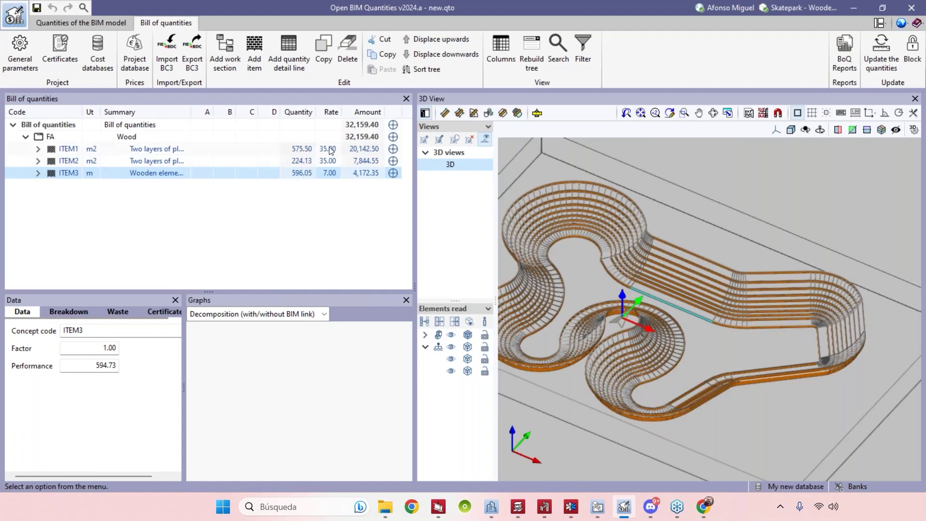
{"action": "middle_click_drag", "start_coordinate": [759, 359], "coordinate": [768, 341]}
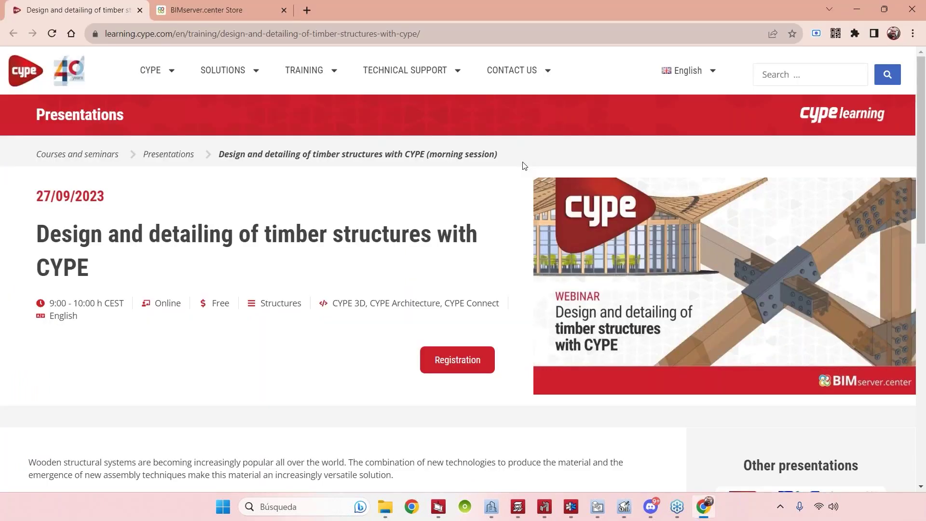